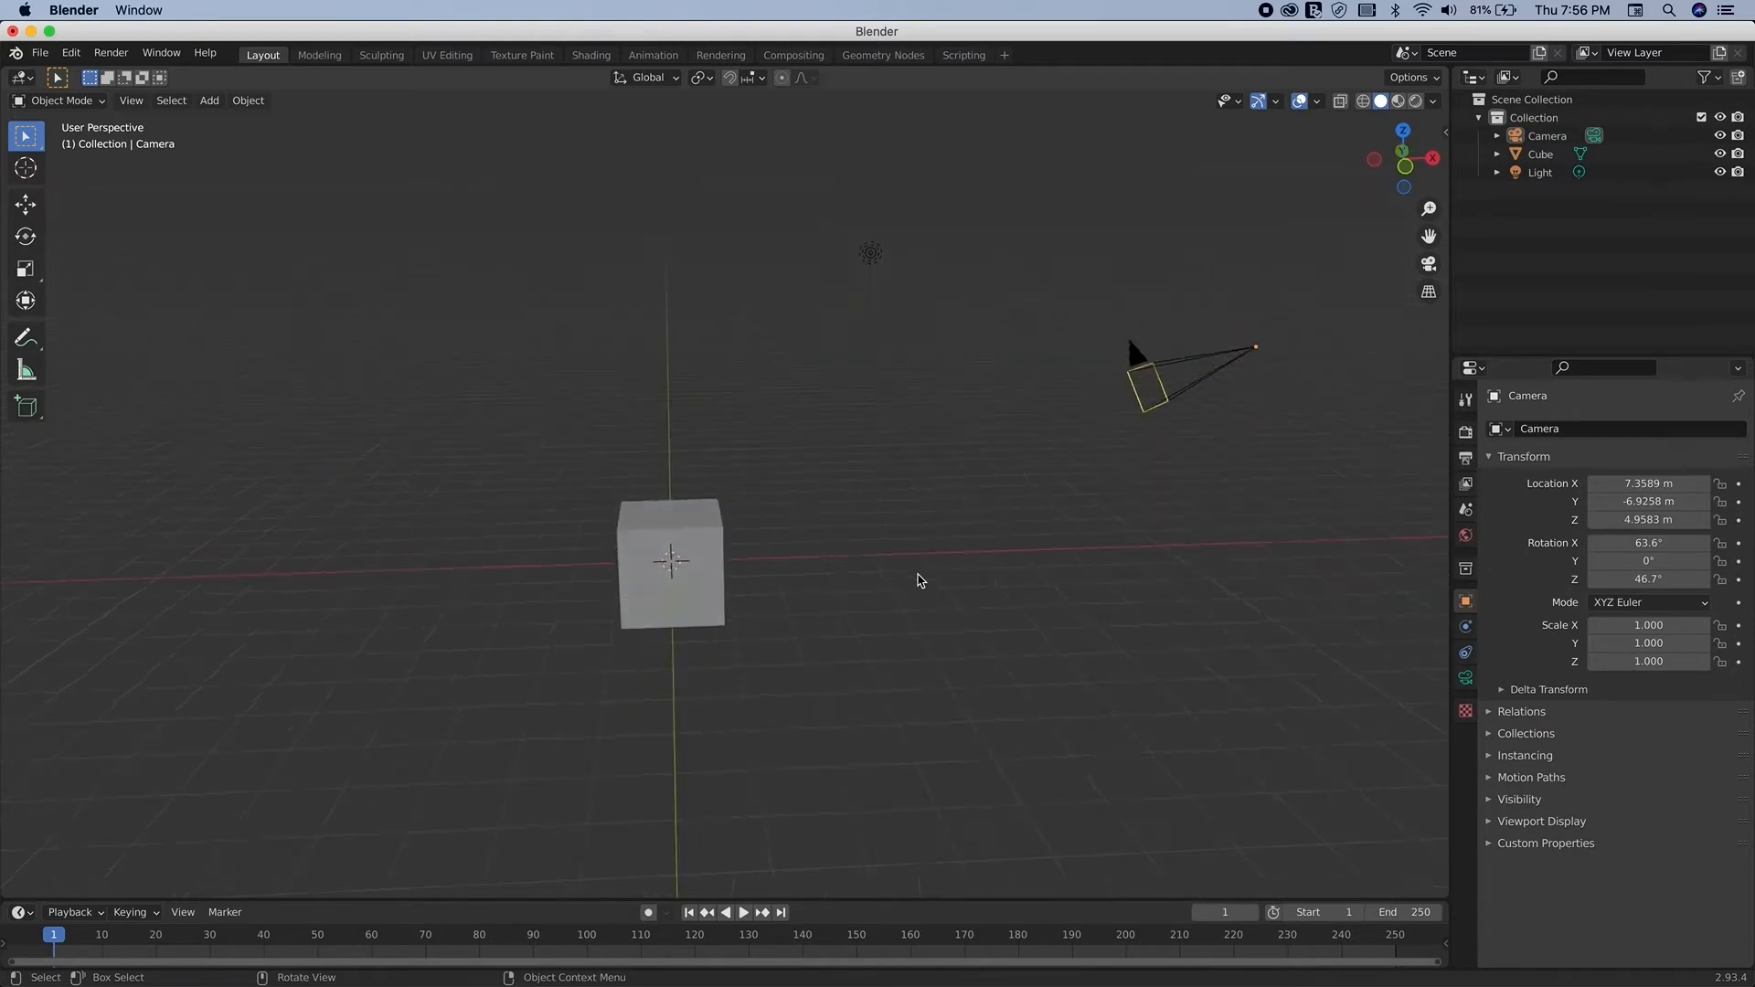
pyautogui.click(666, 606)
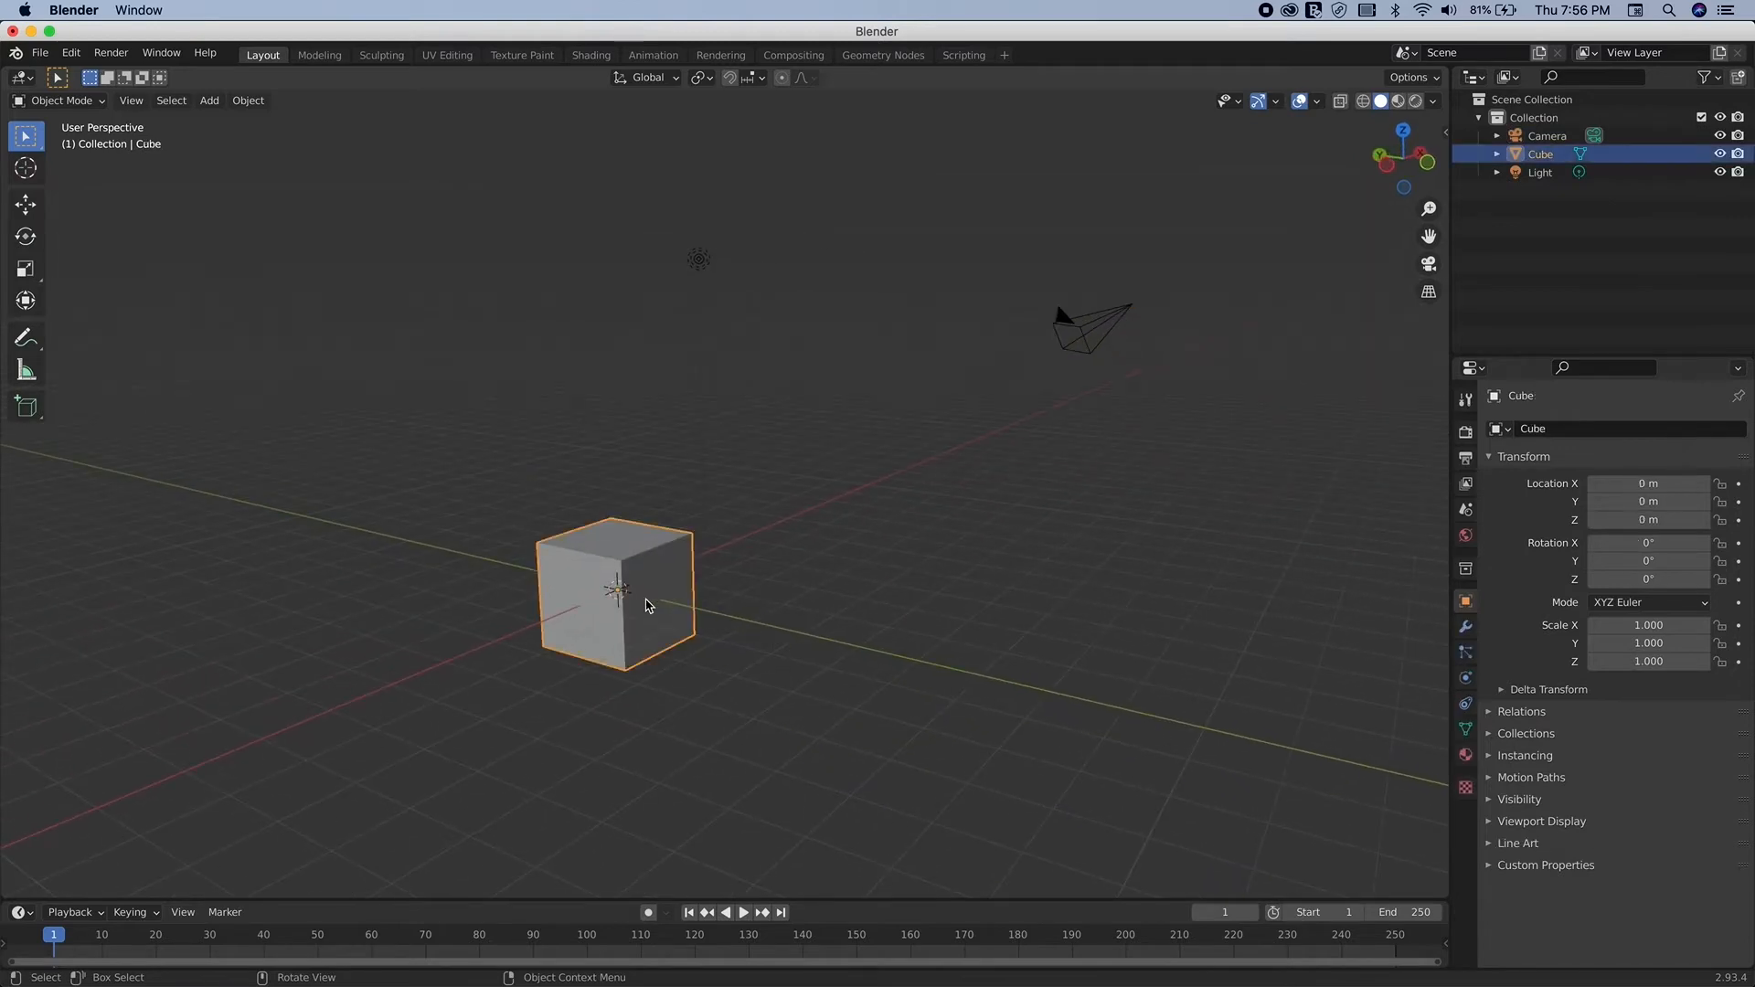
pyautogui.hscroll(-5, 646, 604)
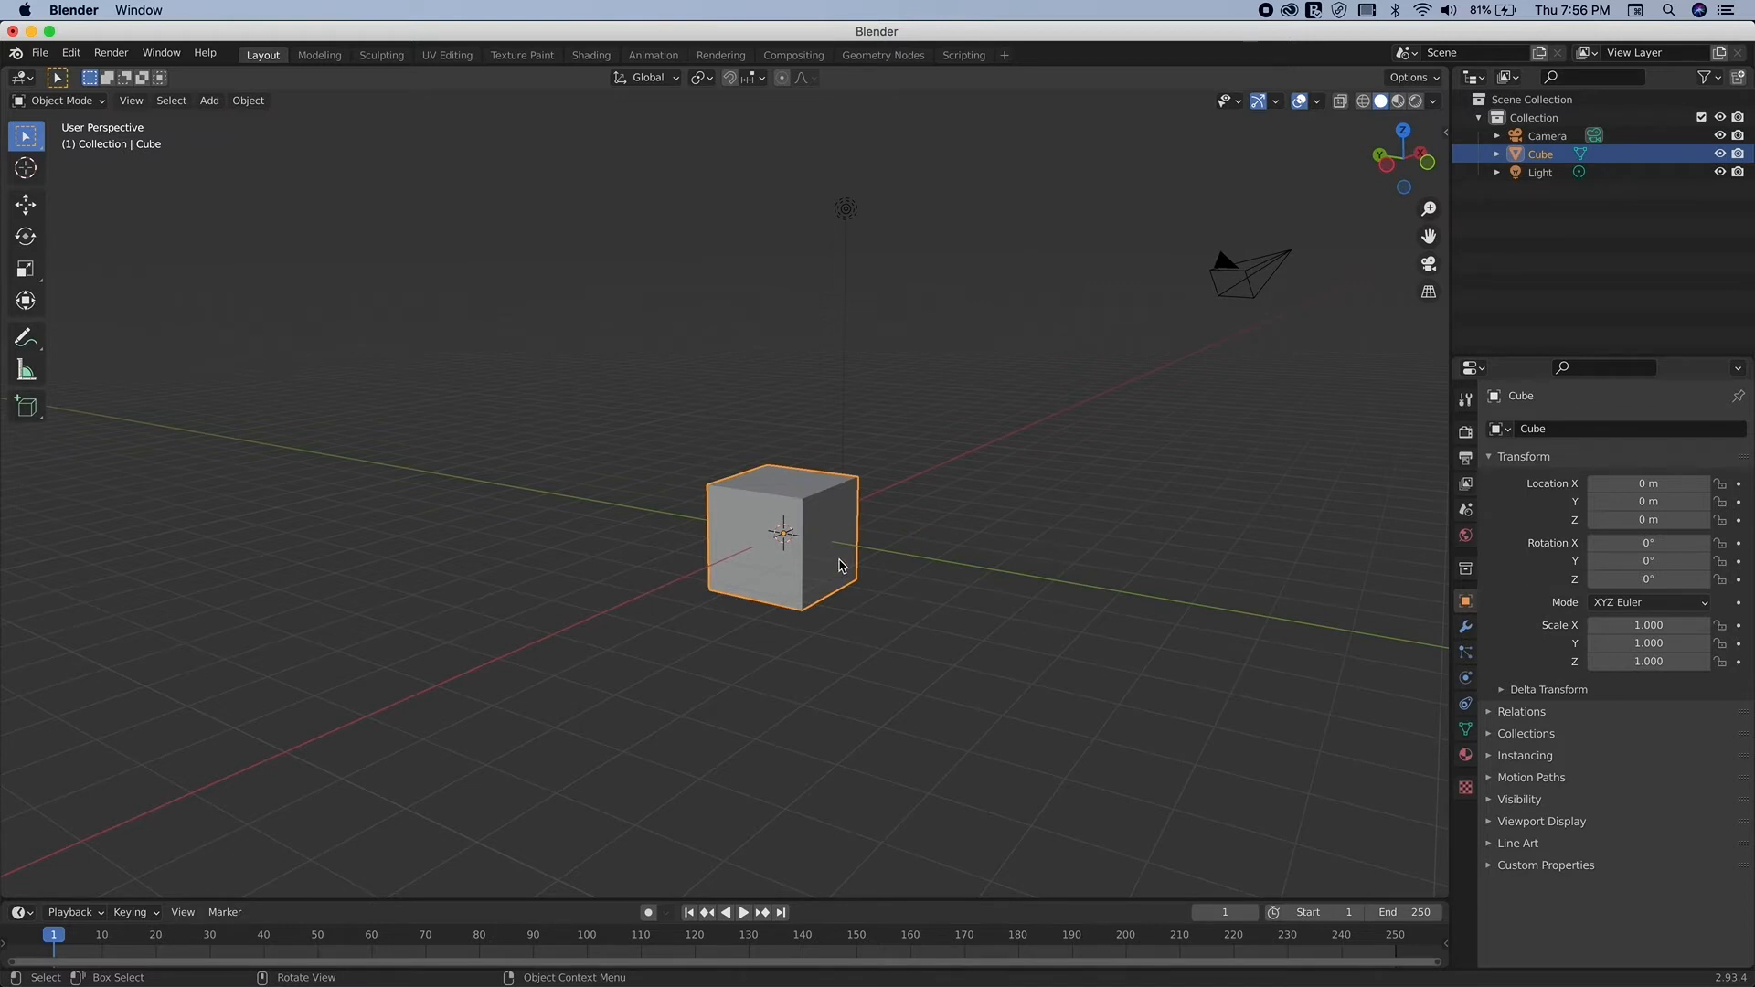
pyautogui.press('x')
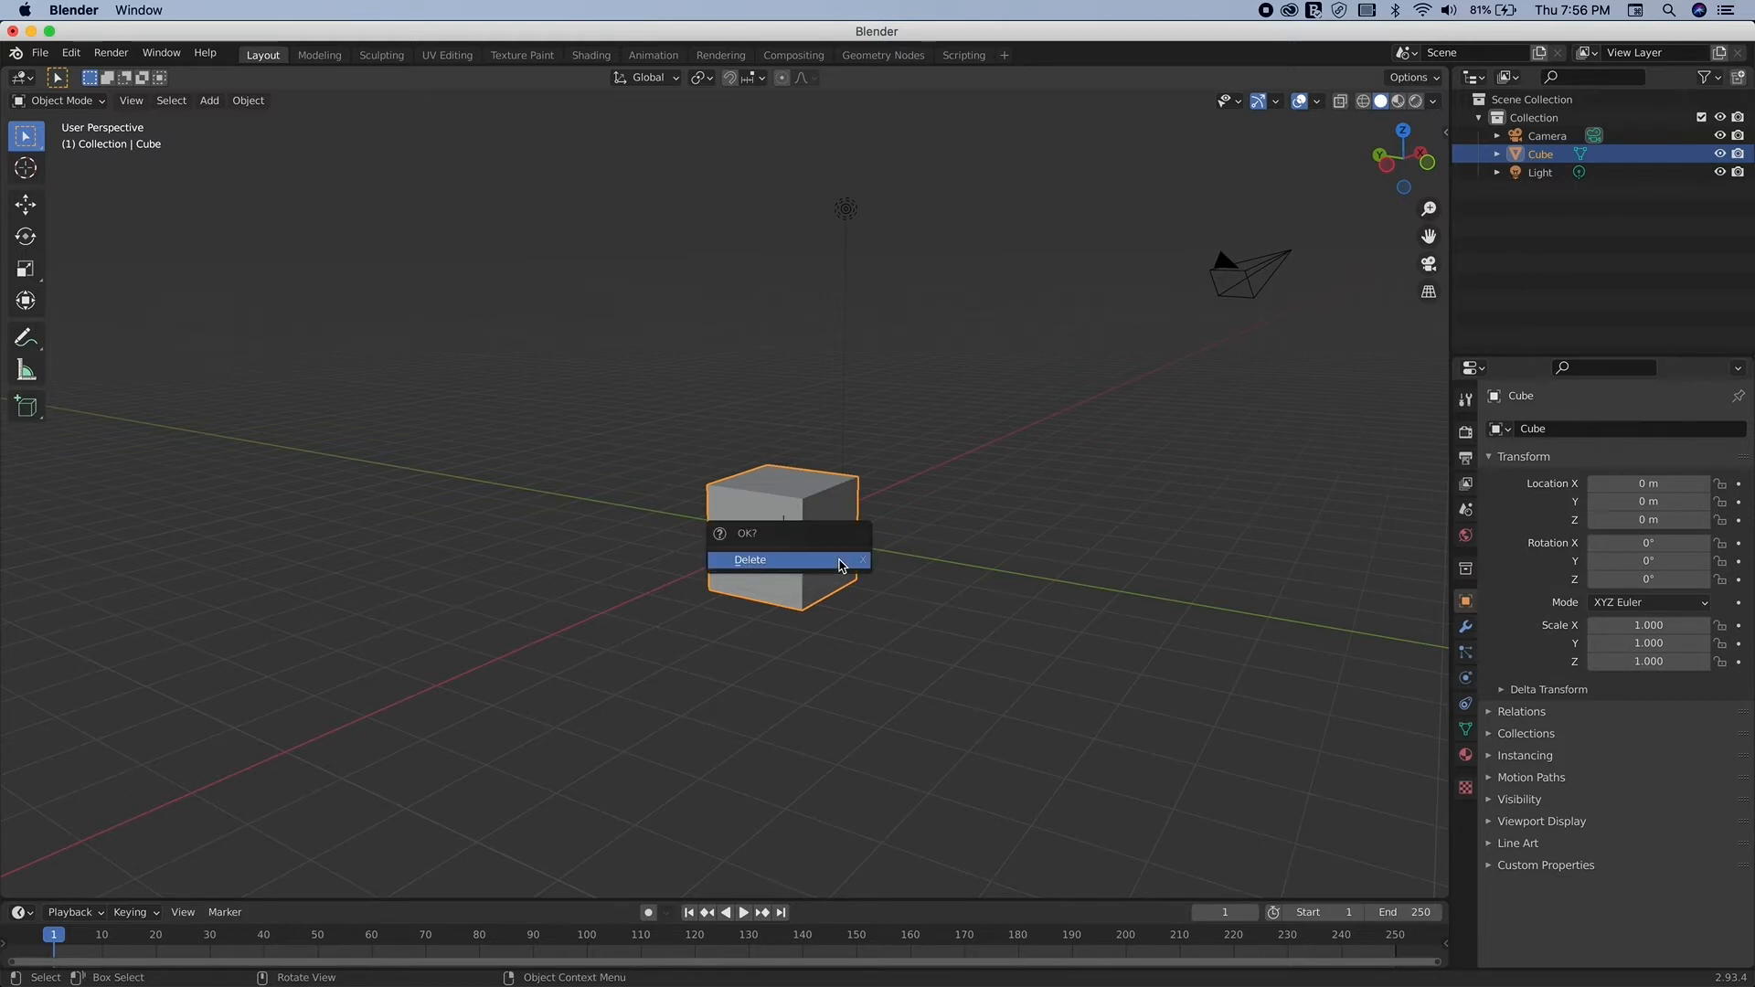
pyautogui.click(1022, 493)
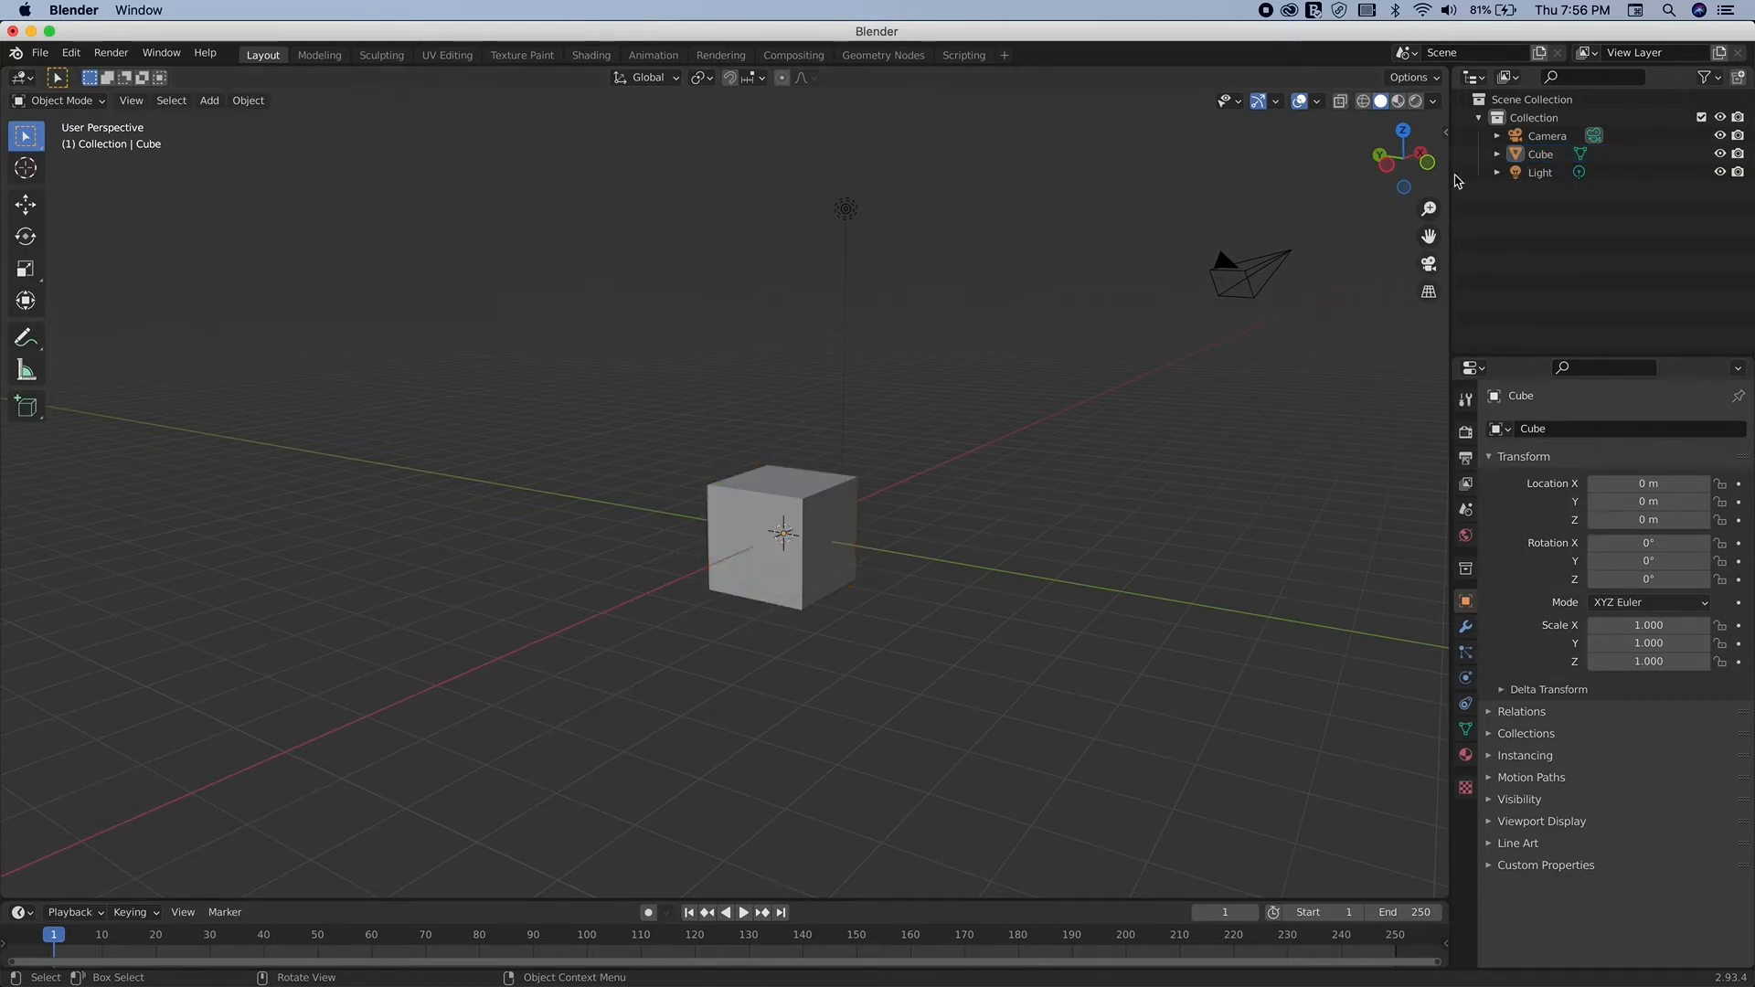
# Step: Start the Shortcut VUr key display and set its X offset to 88
pyautogui.click(1445, 136)
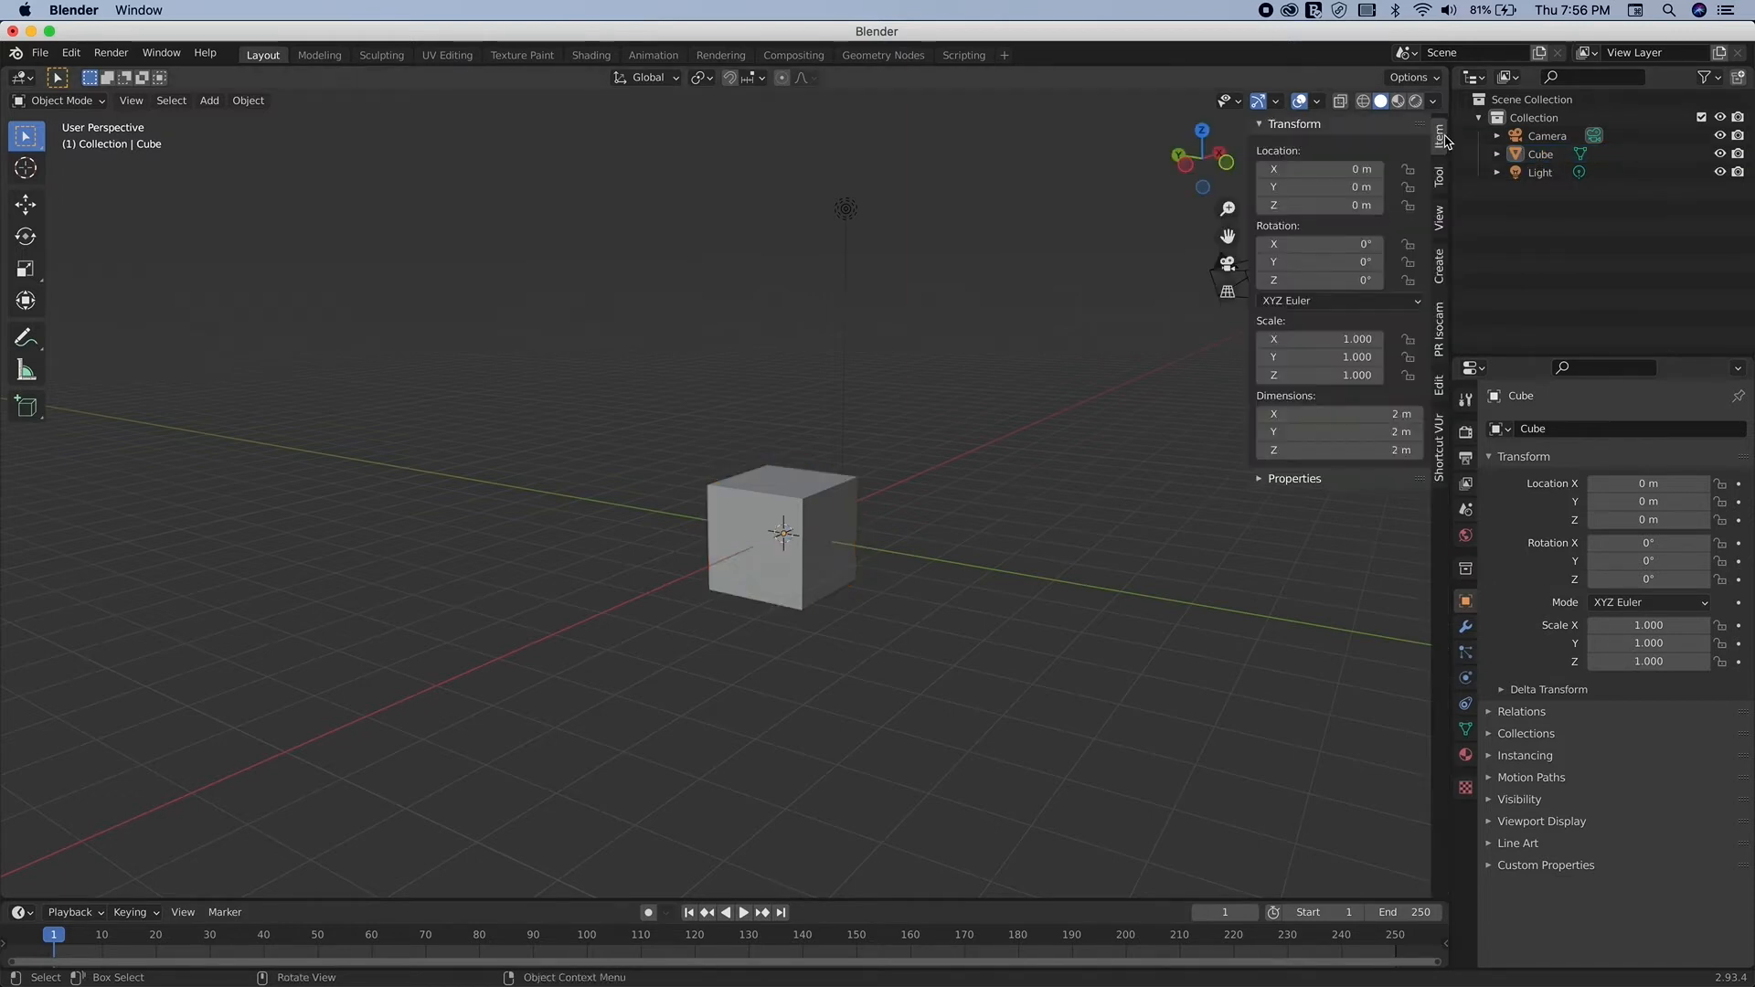
pyautogui.click(1428, 474)
pyautogui.click(1342, 154)
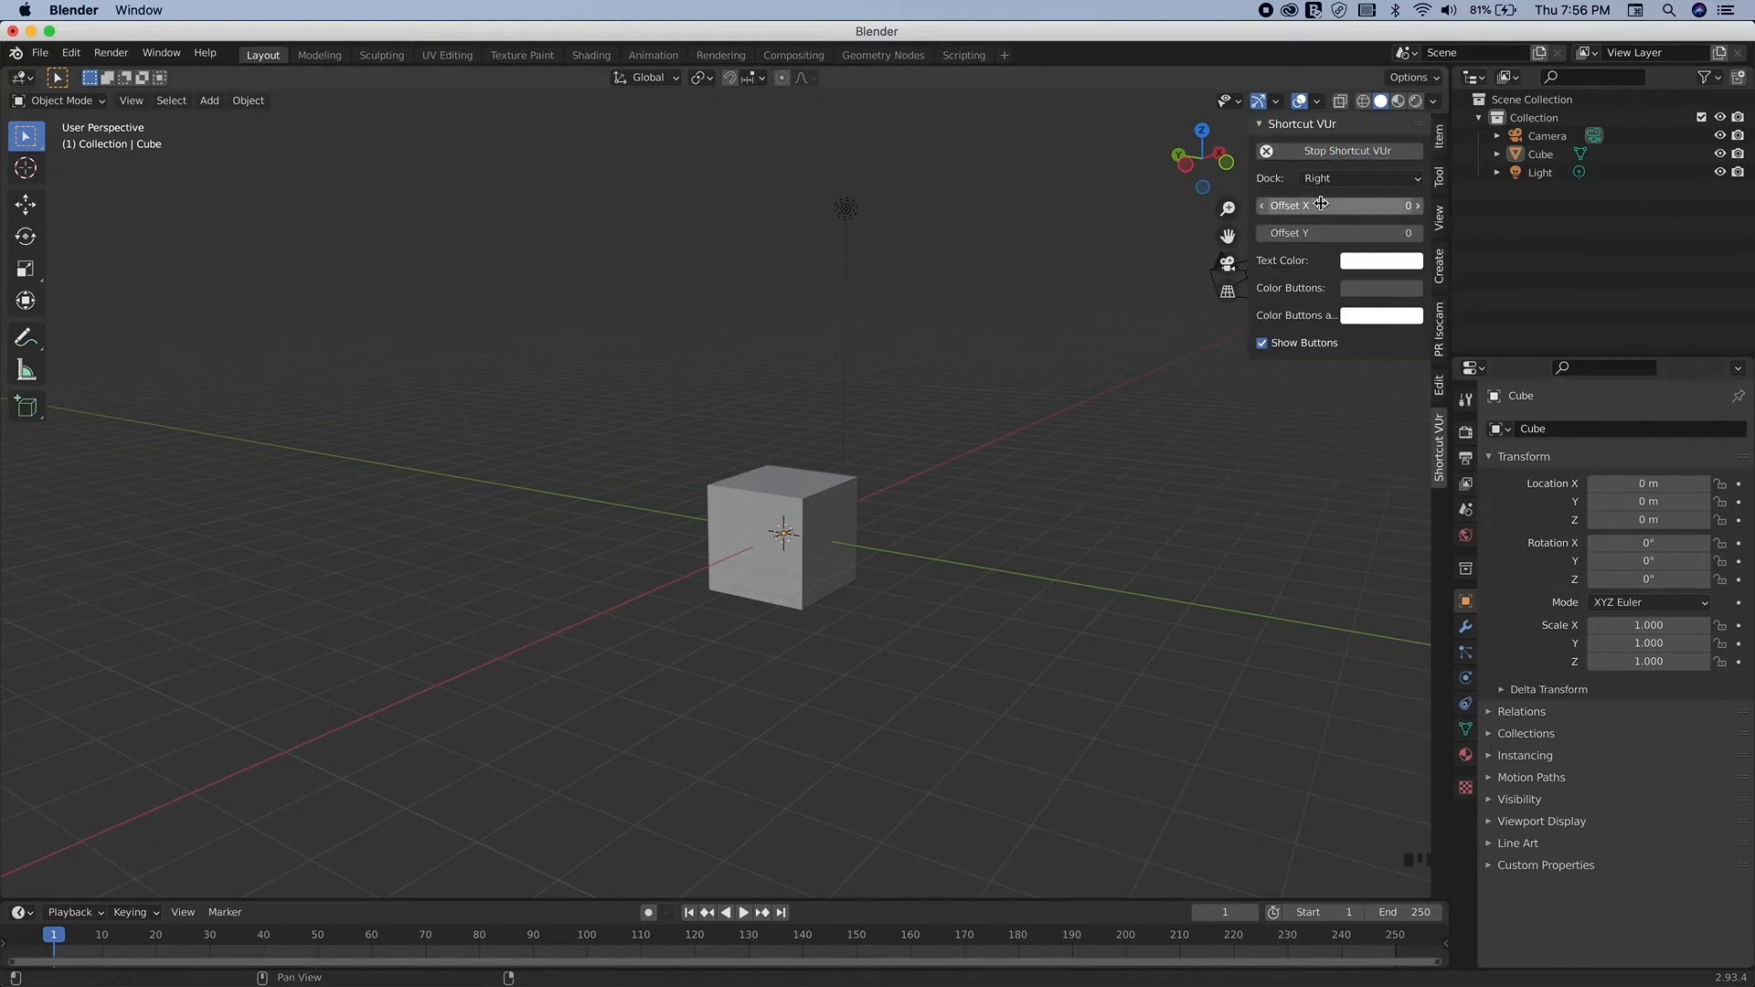
pyautogui.moveTo(1330, 206)
pyautogui.mouseDown()
pyautogui.moveTo(1307, 206)
pyautogui.moveTo(1358, 206)
pyautogui.mouseUp()
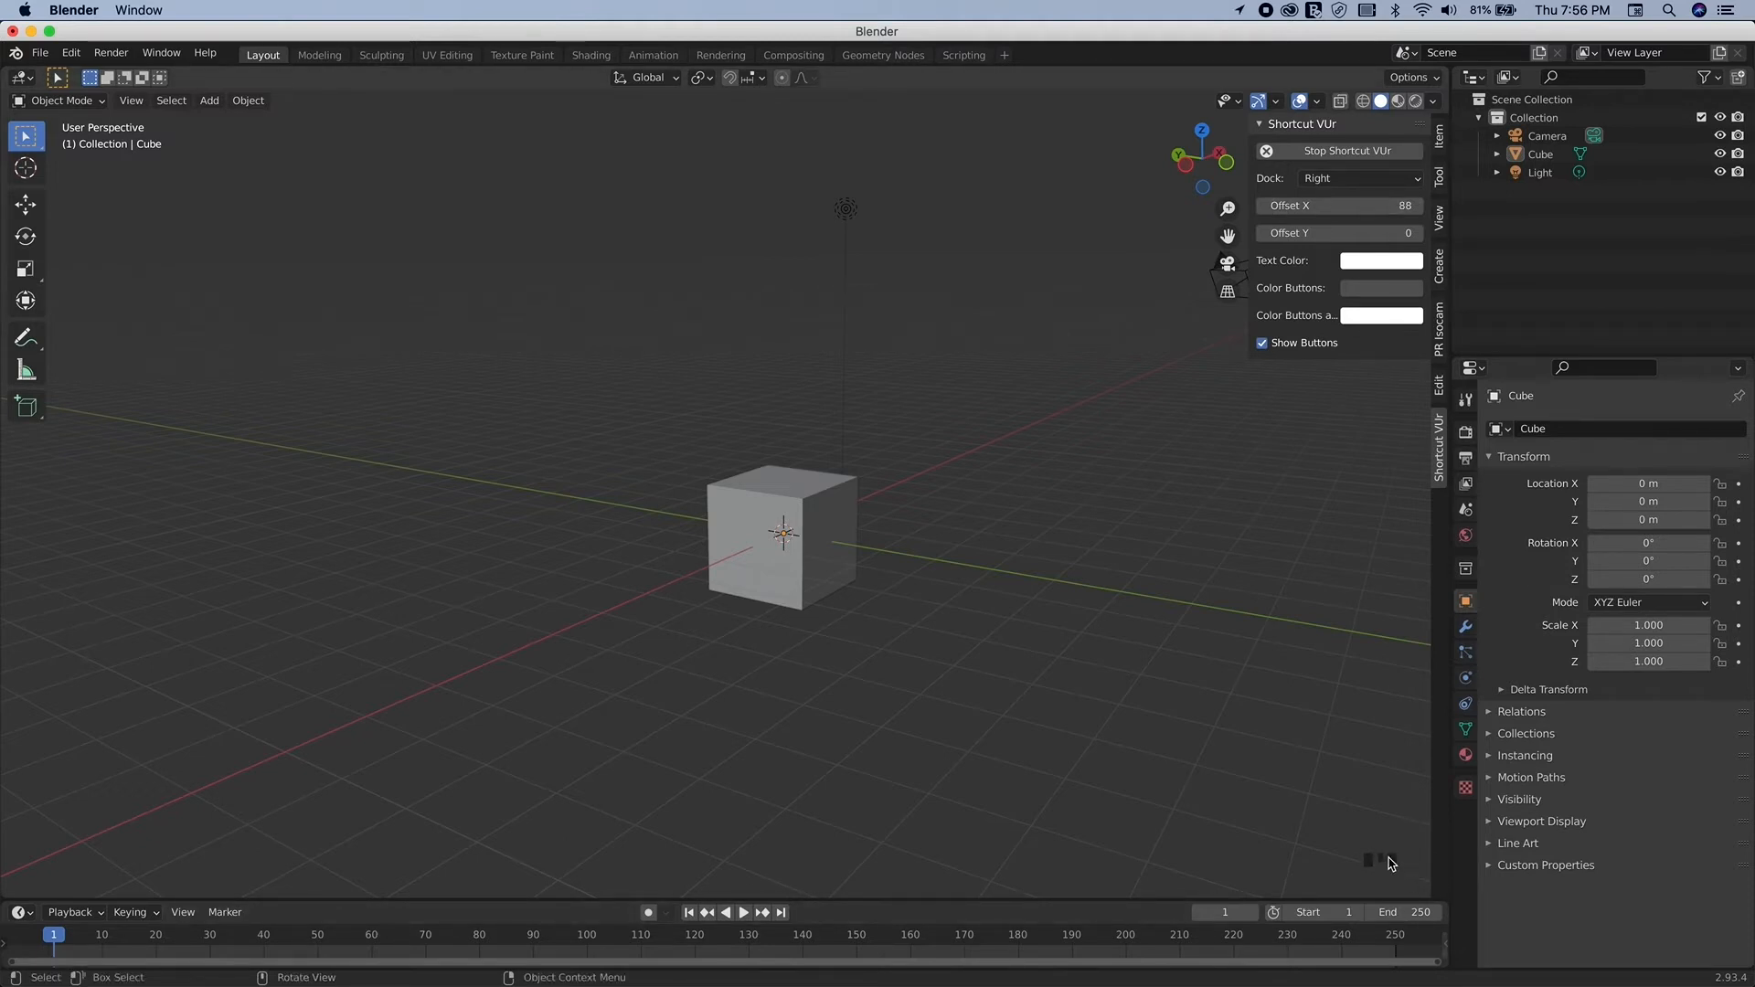
pyautogui.click(951, 523)
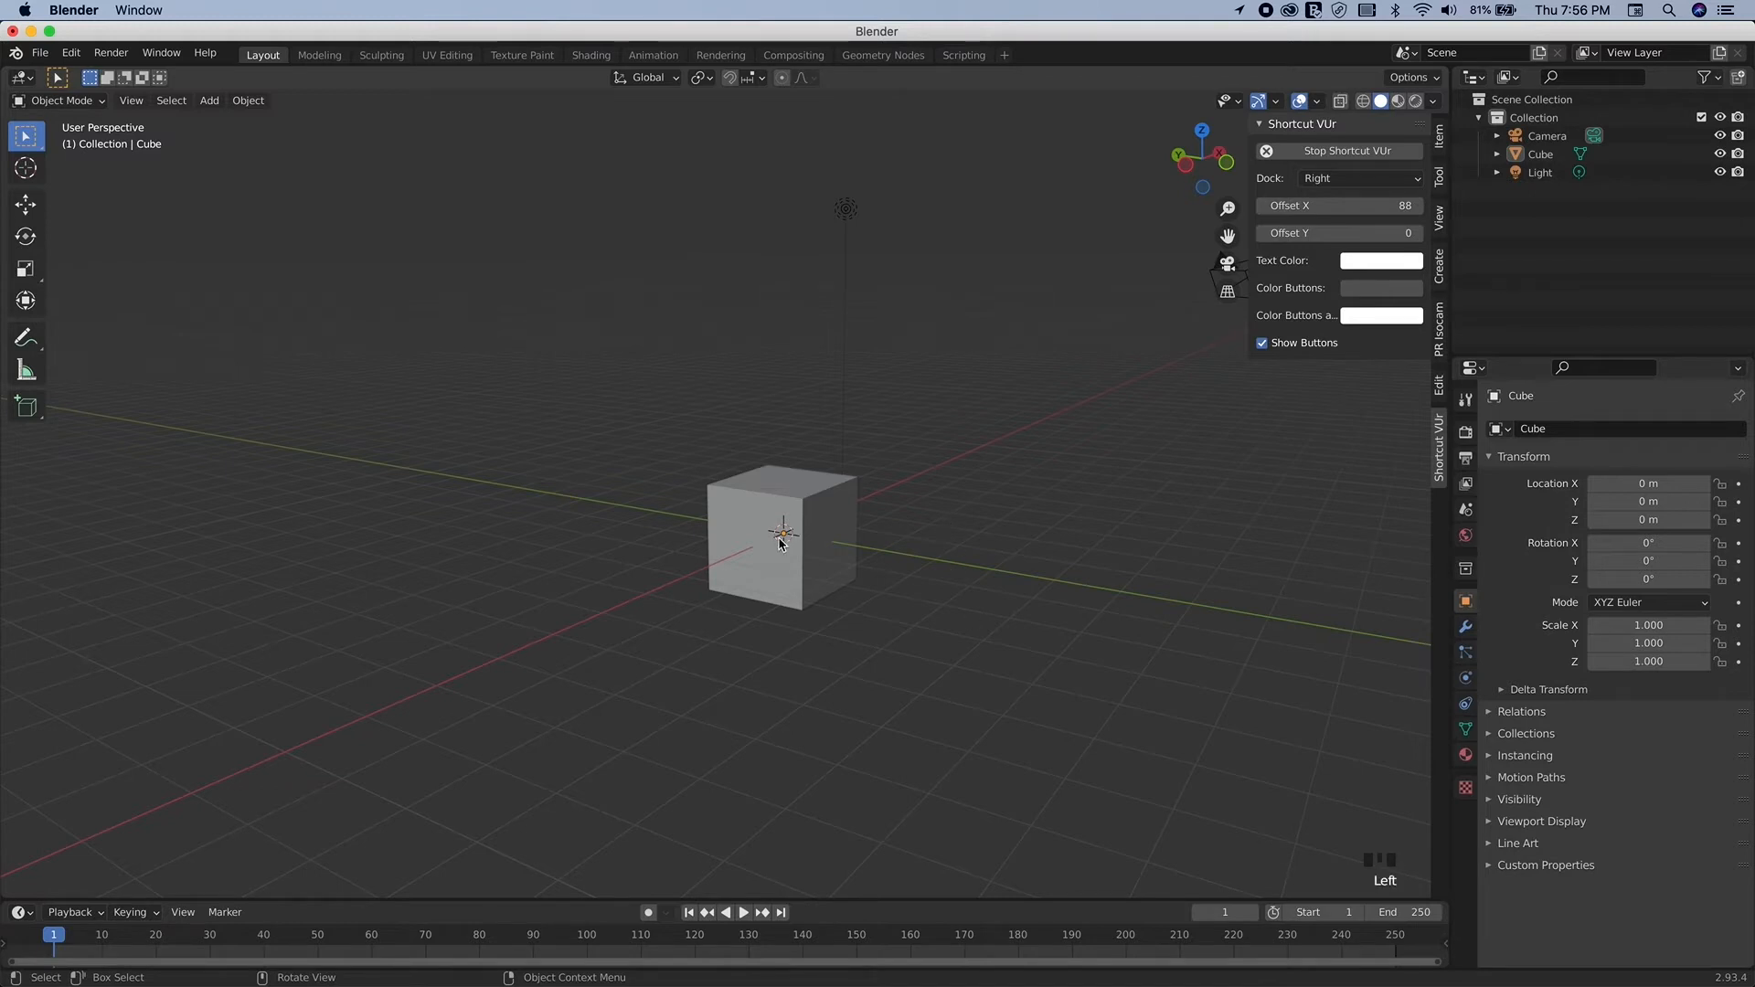
# Step: Delete the default cube from the scene and hide the viewport sidebar
pyautogui.click(771, 521)
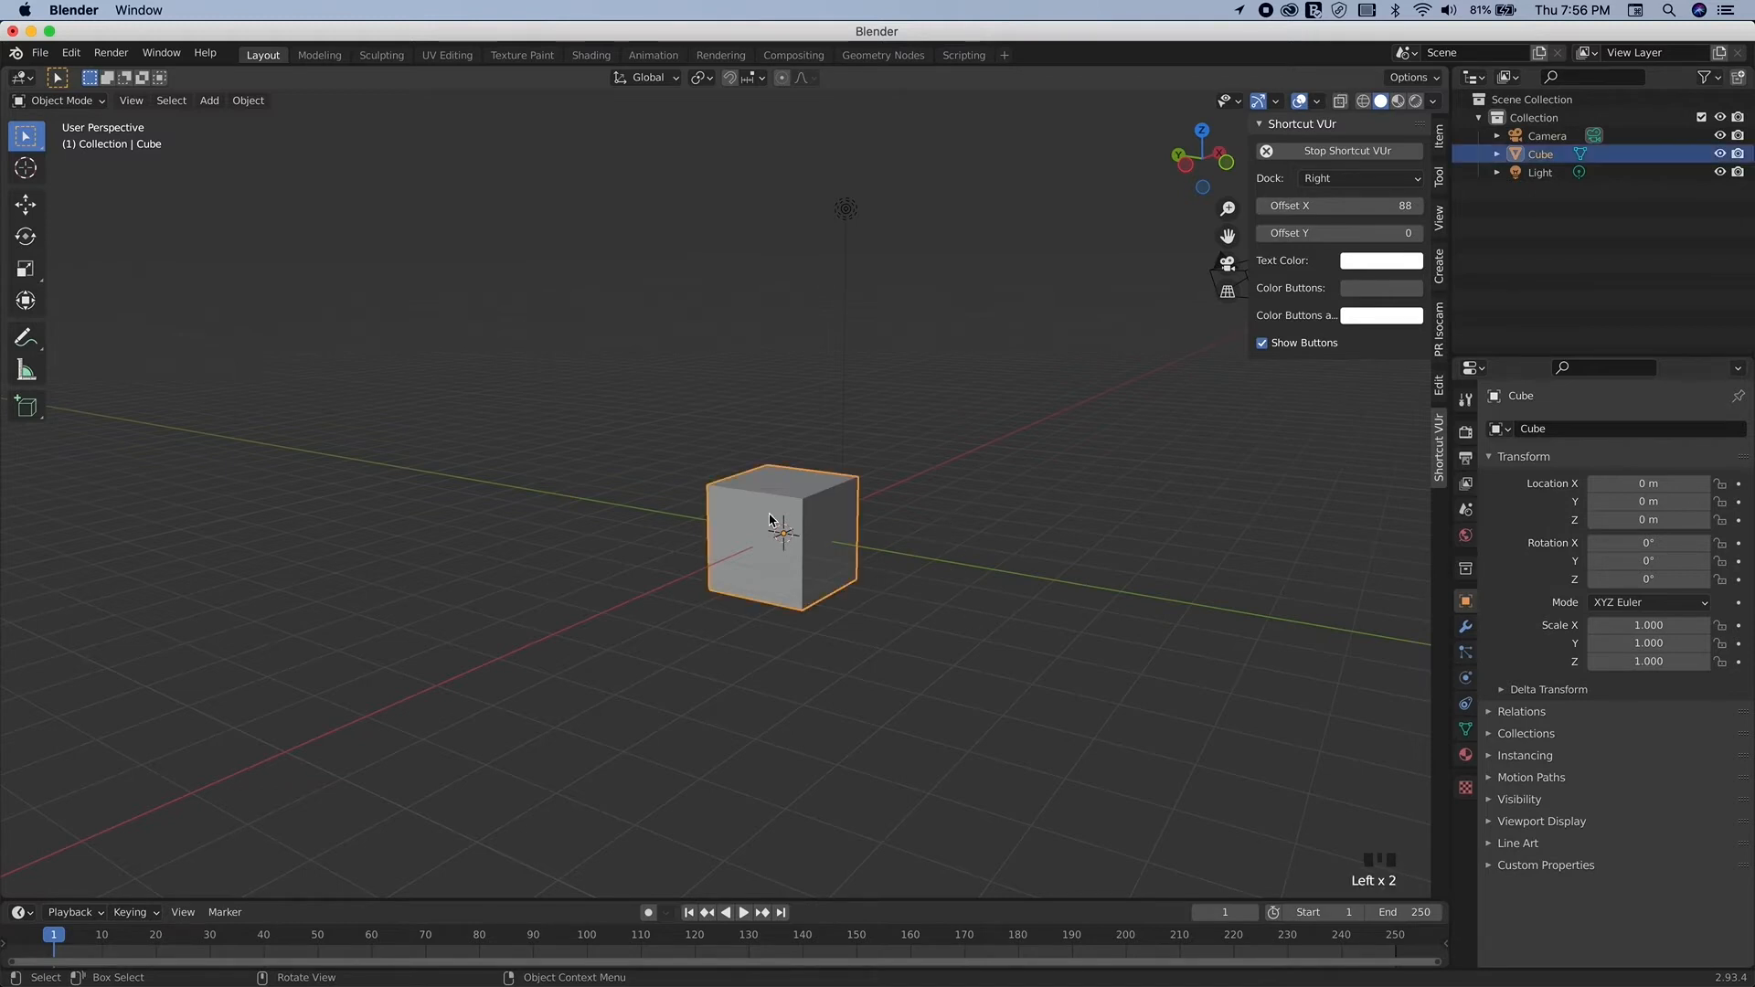
pyautogui.press('x')
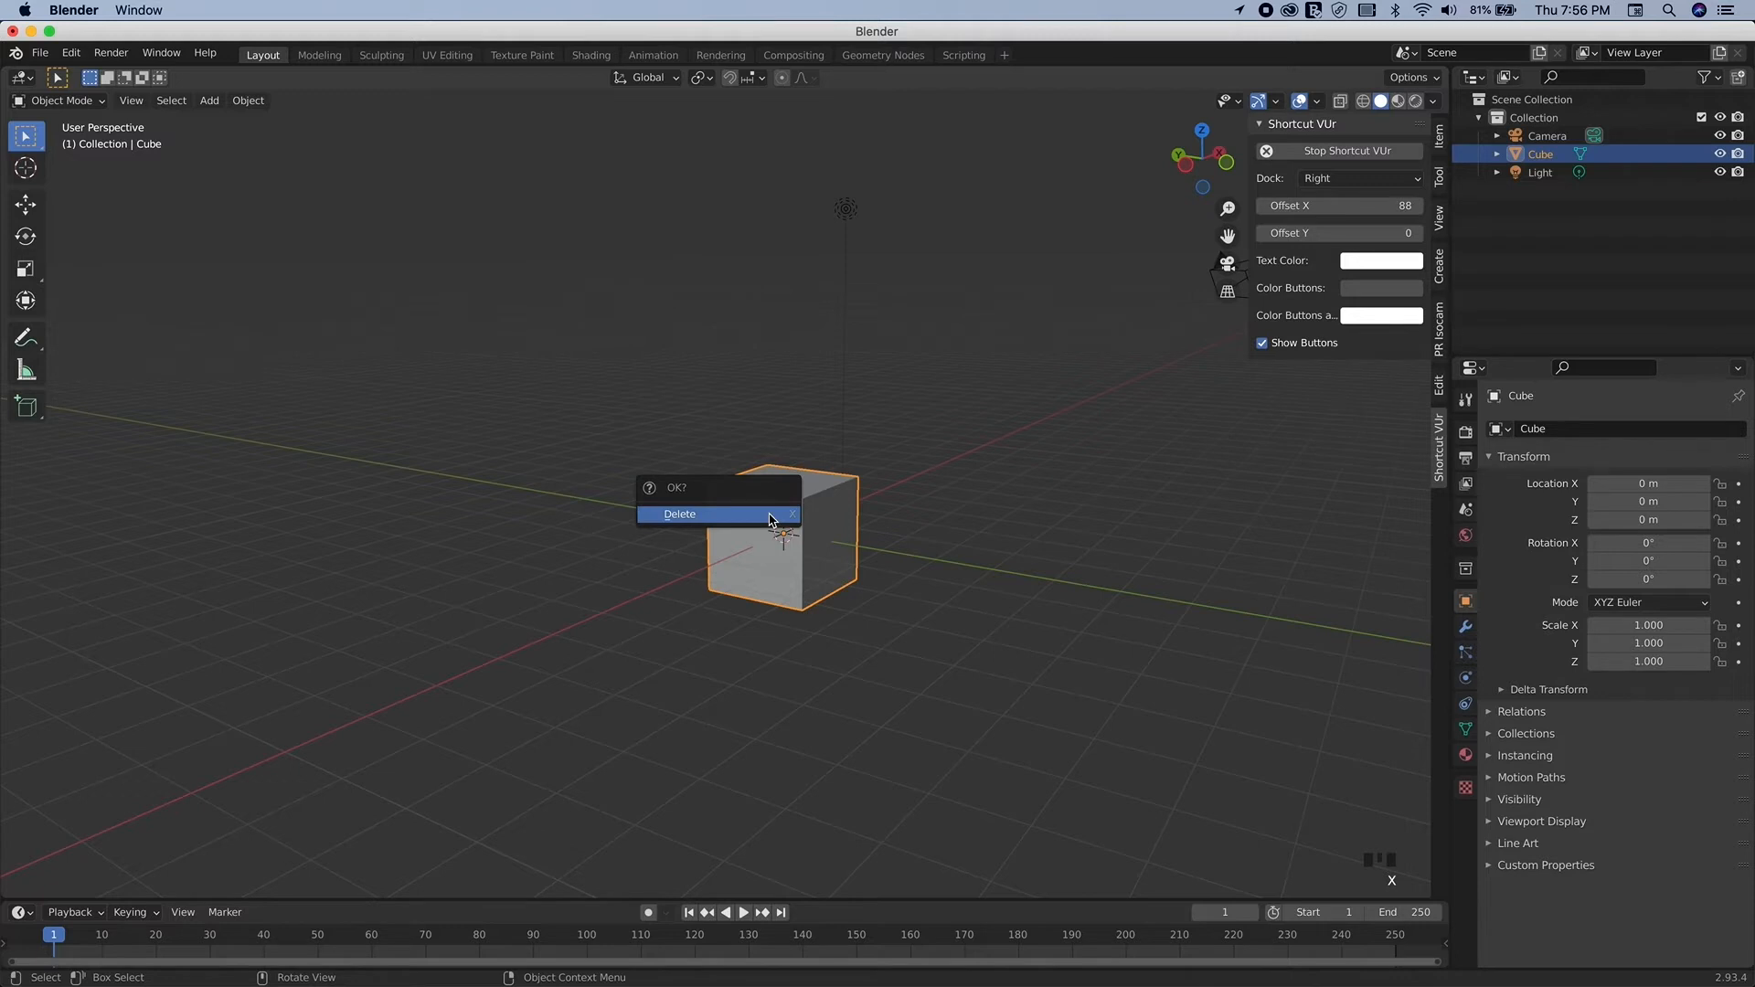
pyautogui.click(771, 515)
pyautogui.scroll(3, 771, 515)
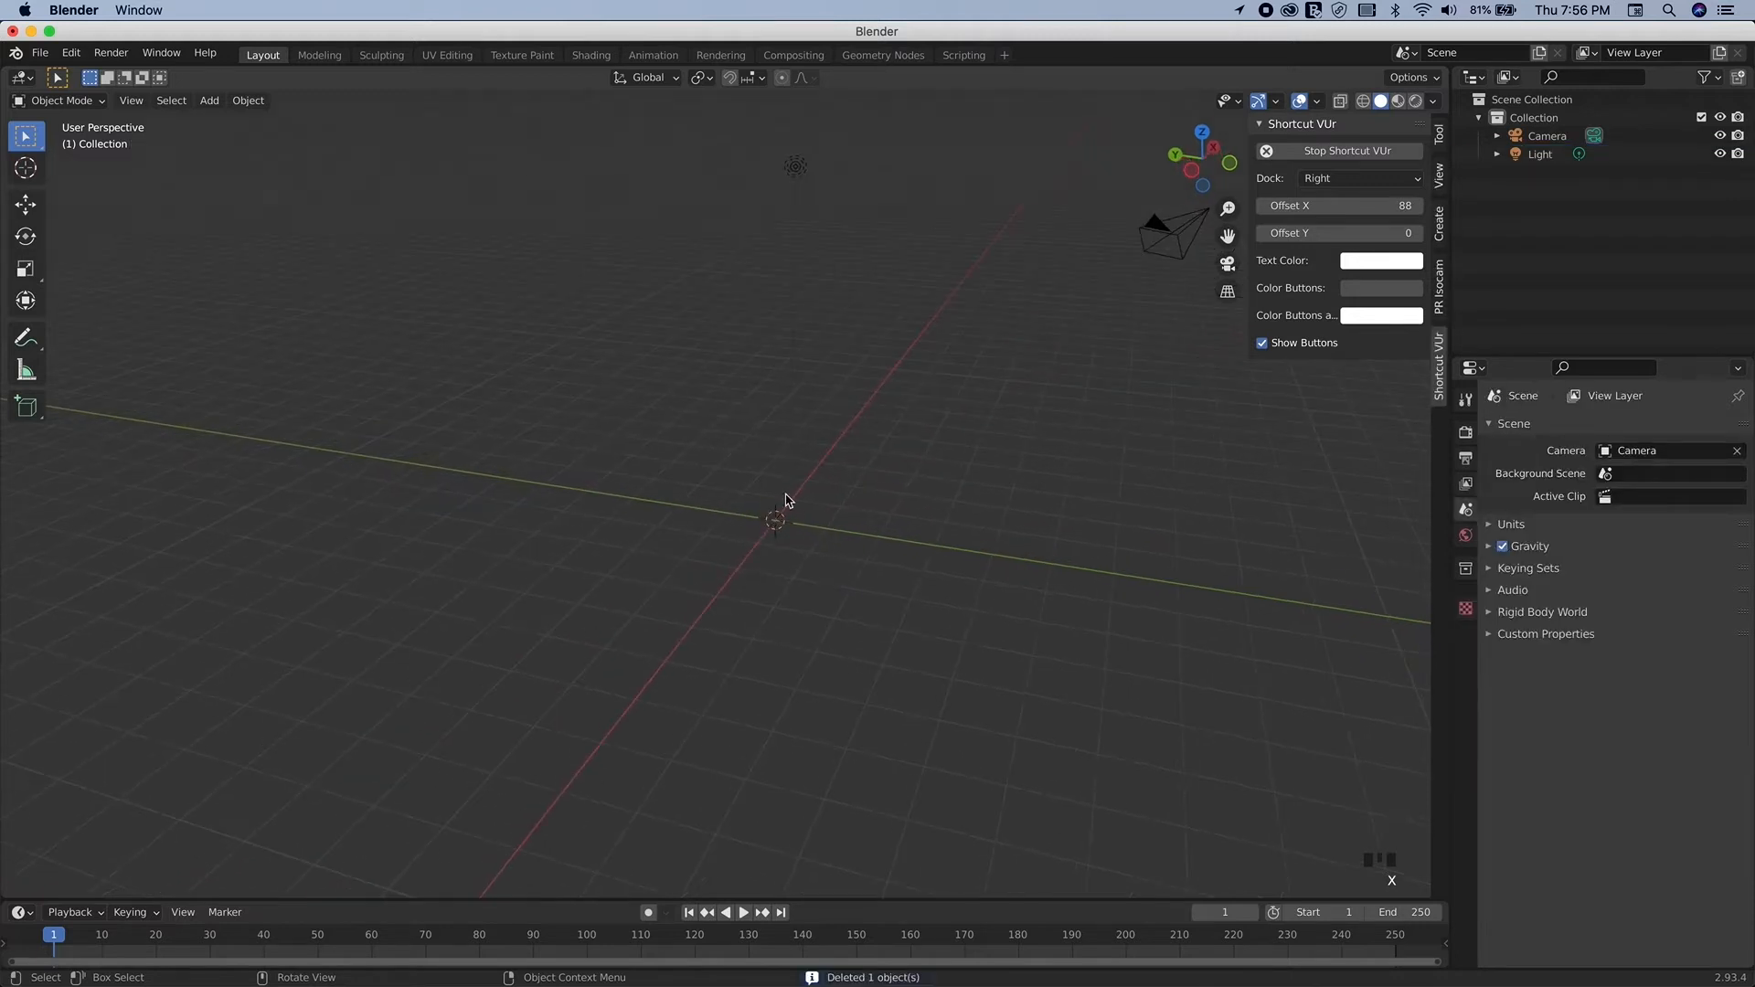
pyautogui.press('n')
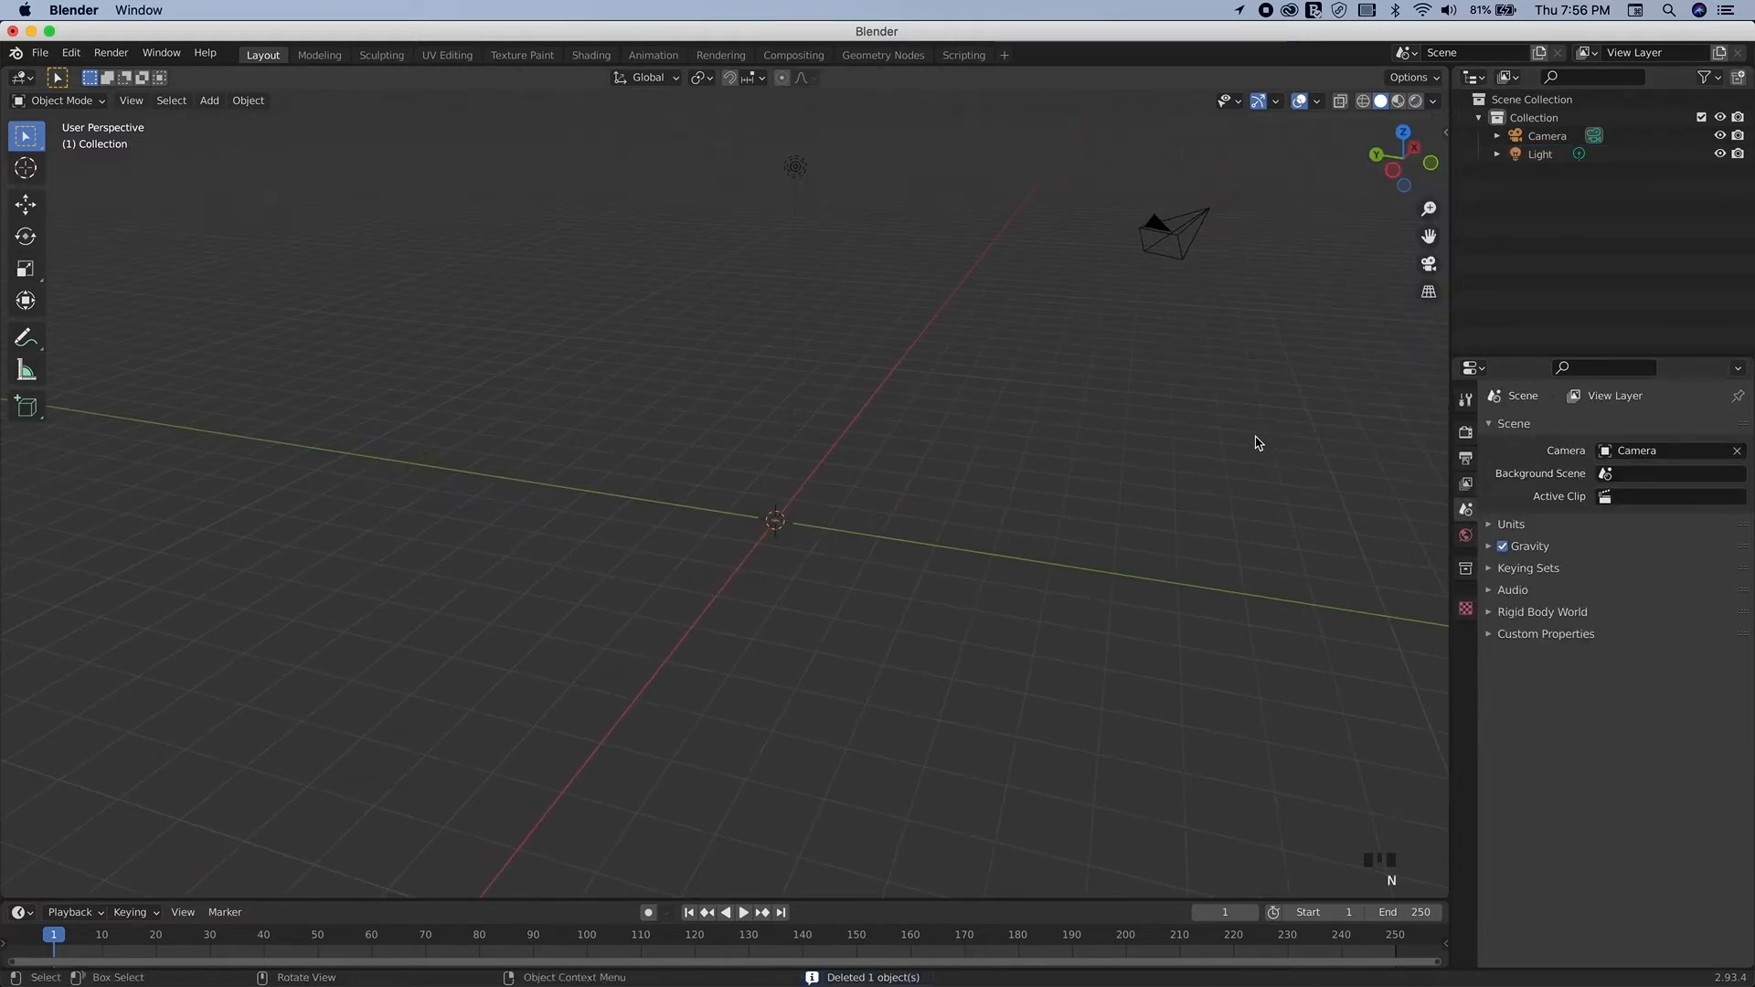
# Step: Add an ico sphere mesh at the world origin
pyautogui.scroll(3, 1254, 439)
pyautogui.keyDown('shift'); pyautogui.hscroll(3, 1256, 439); pyautogui.keyUp('shift')
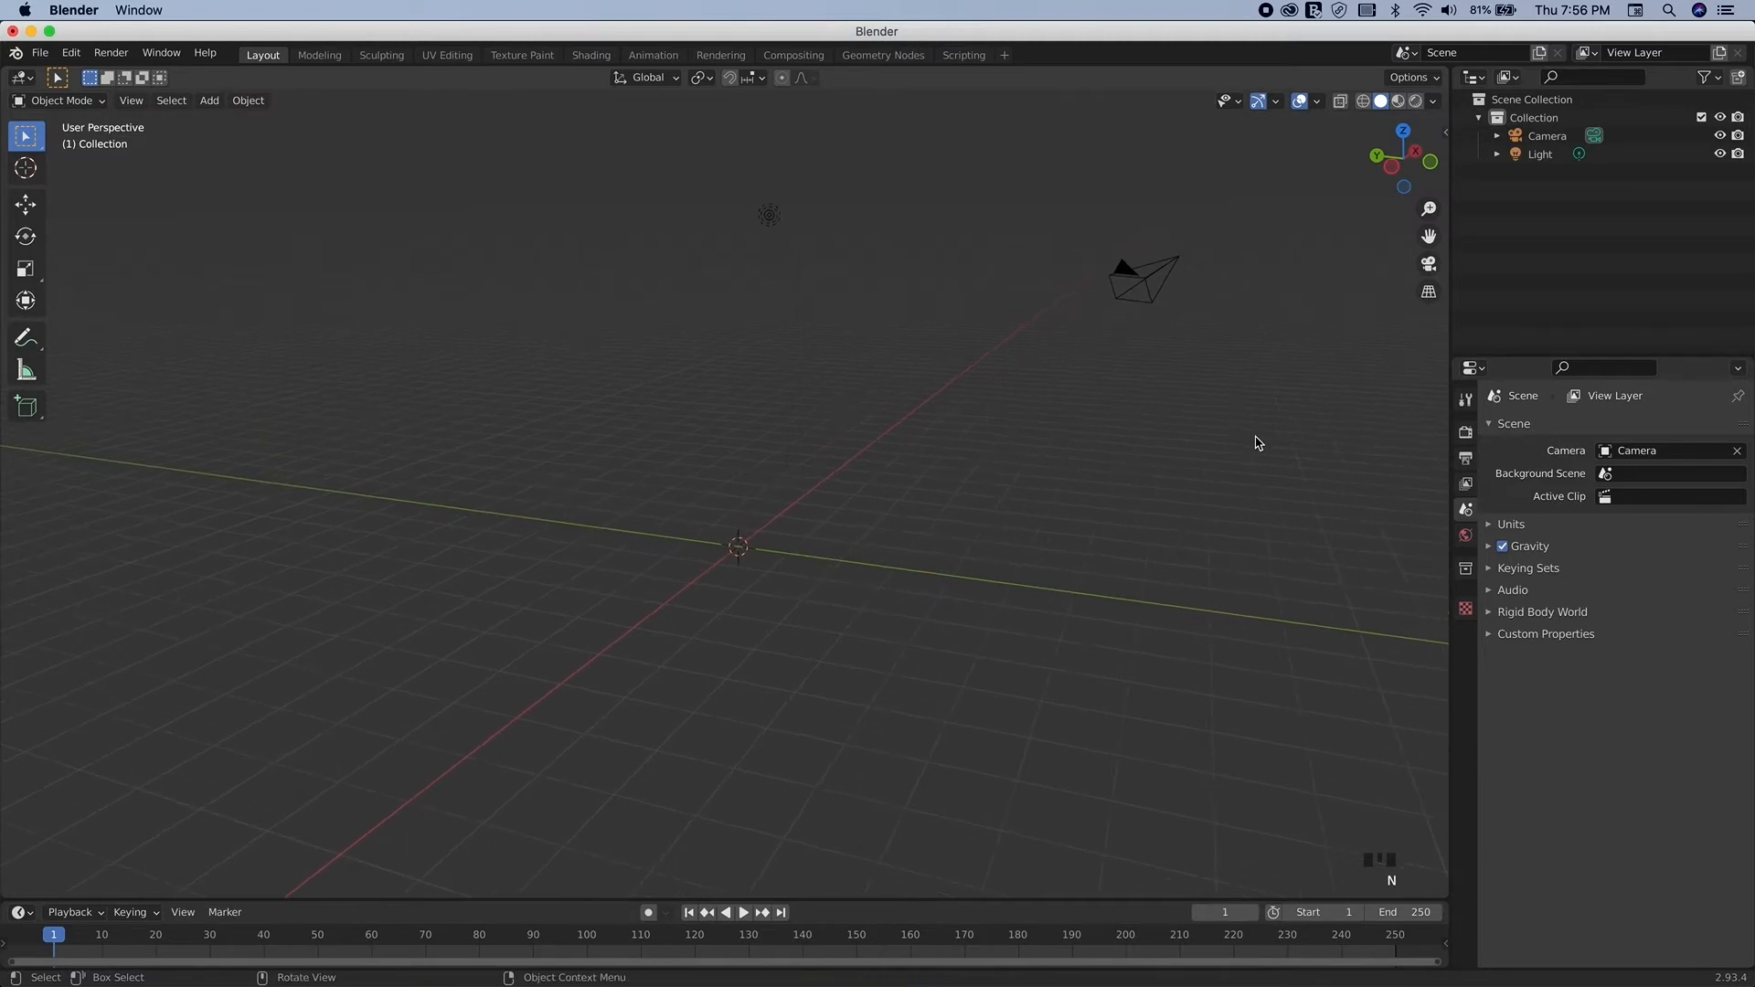
pyautogui.hscroll(5, 997, 583)
pyautogui.scroll(-3, 997, 587)
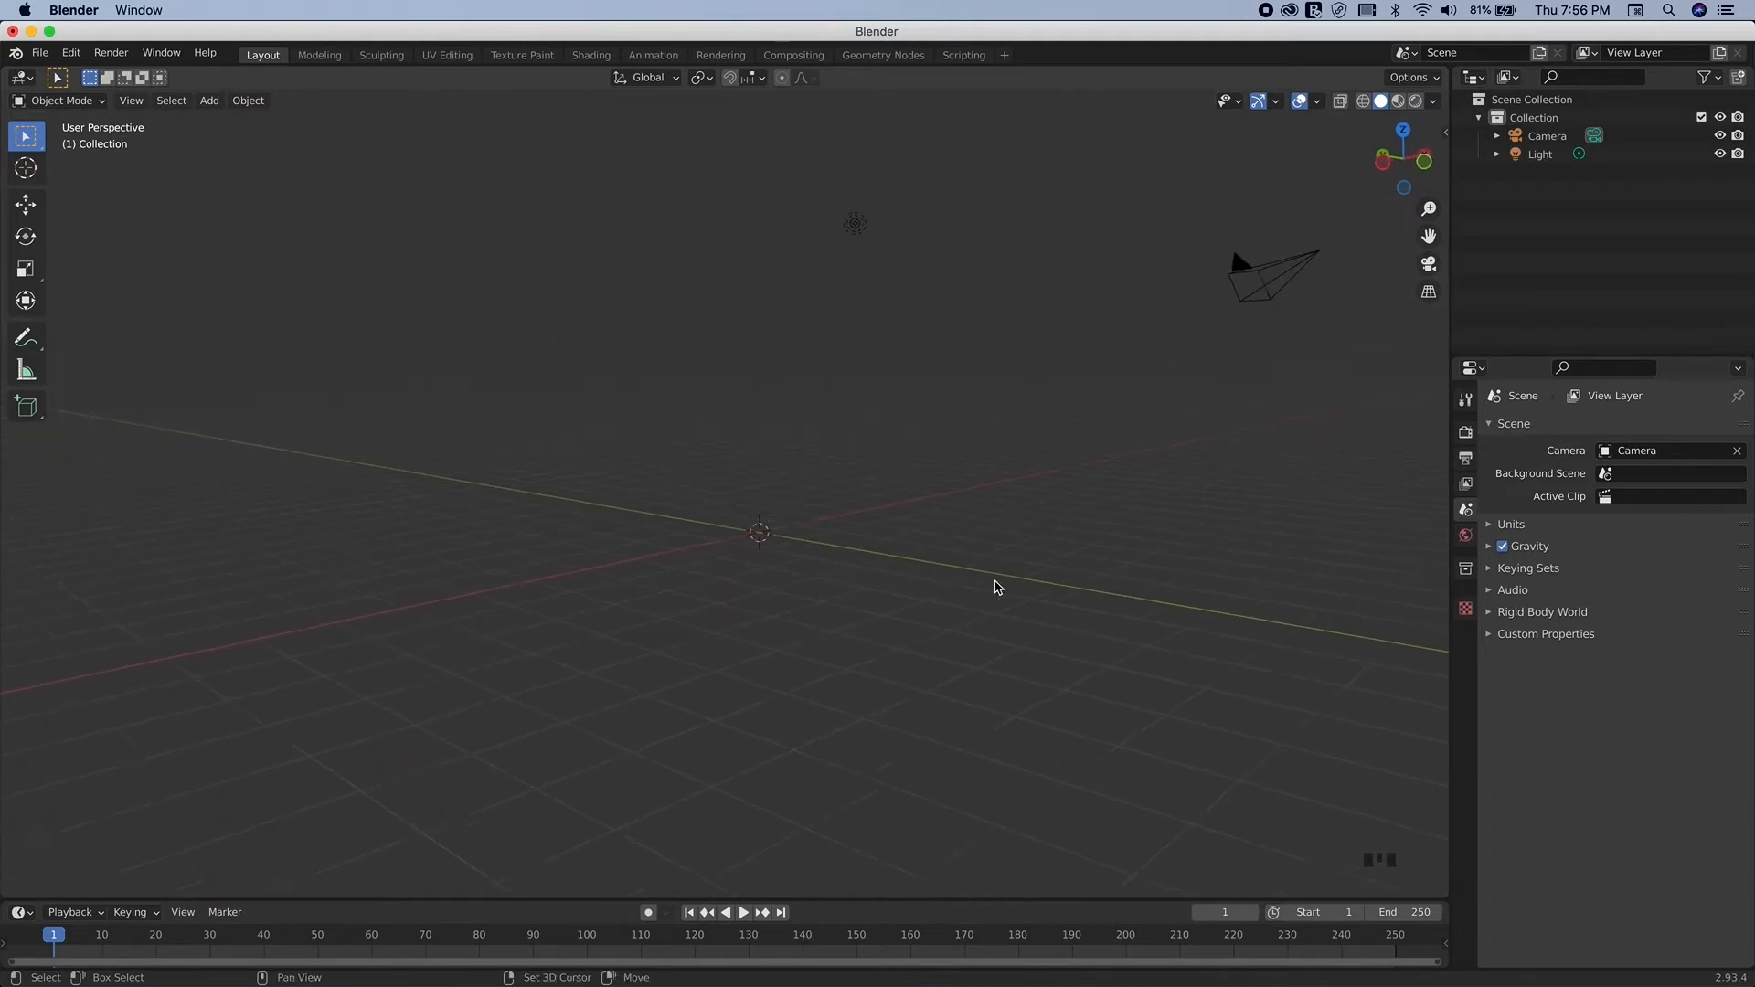
pyautogui.click(210, 100)
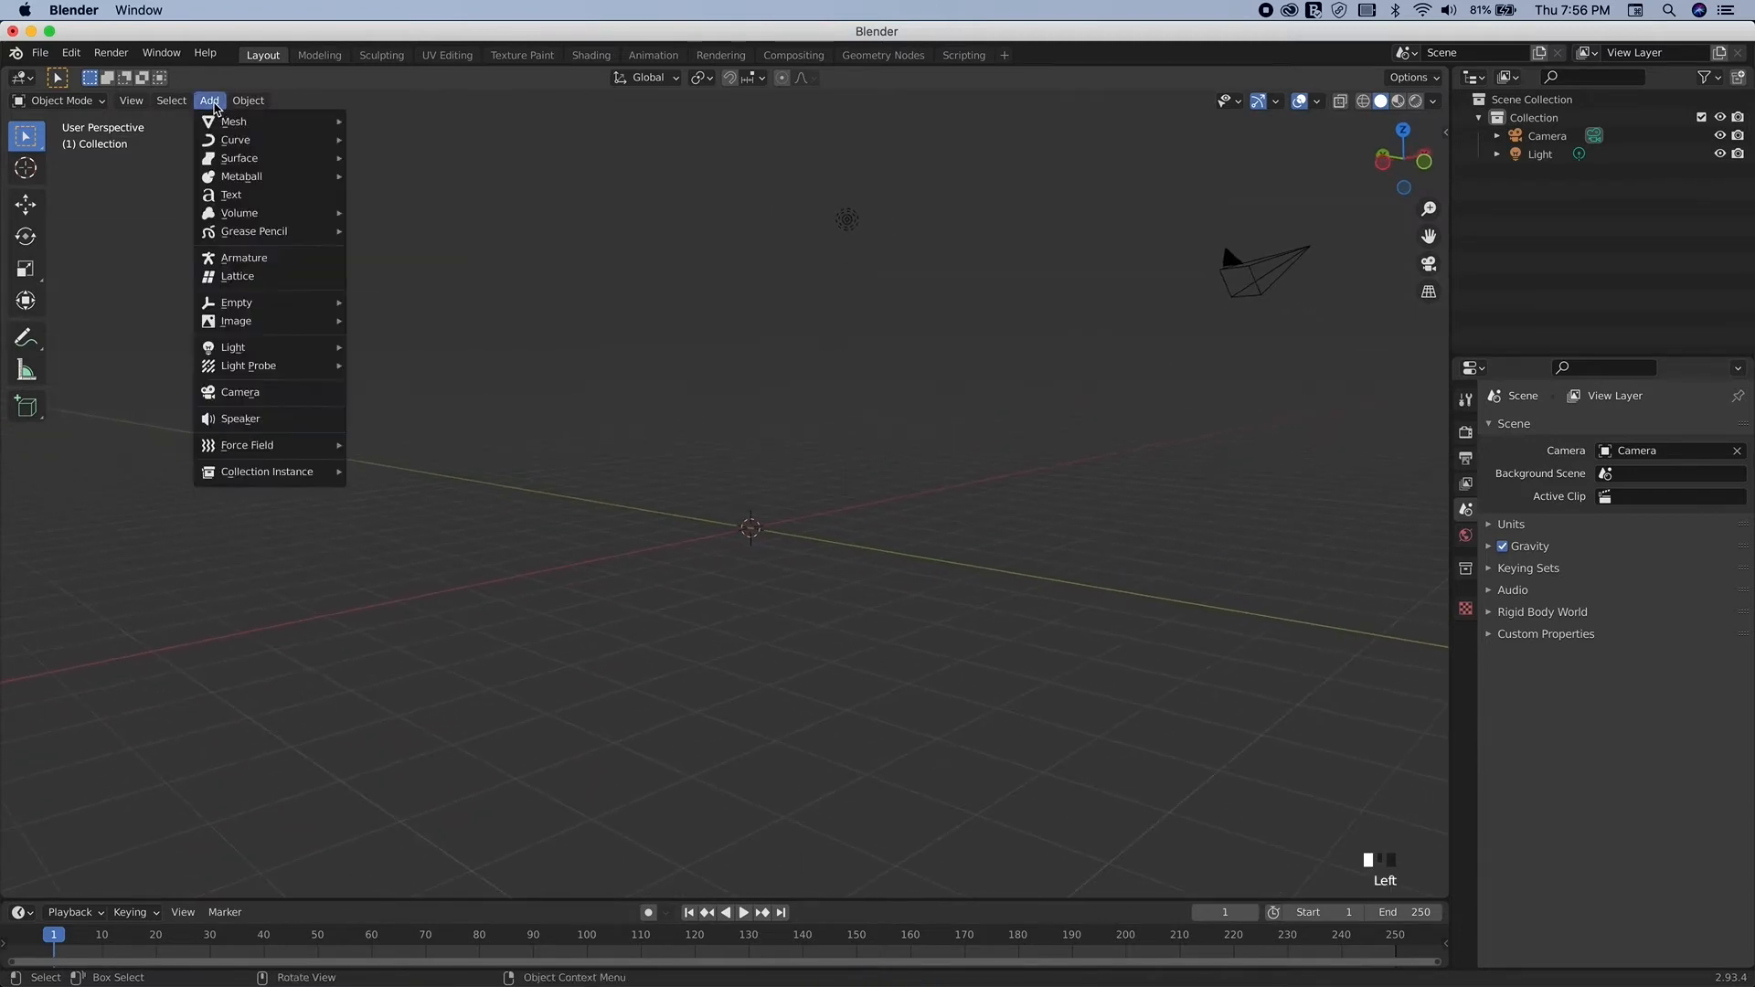
pyautogui.moveTo(224, 122)
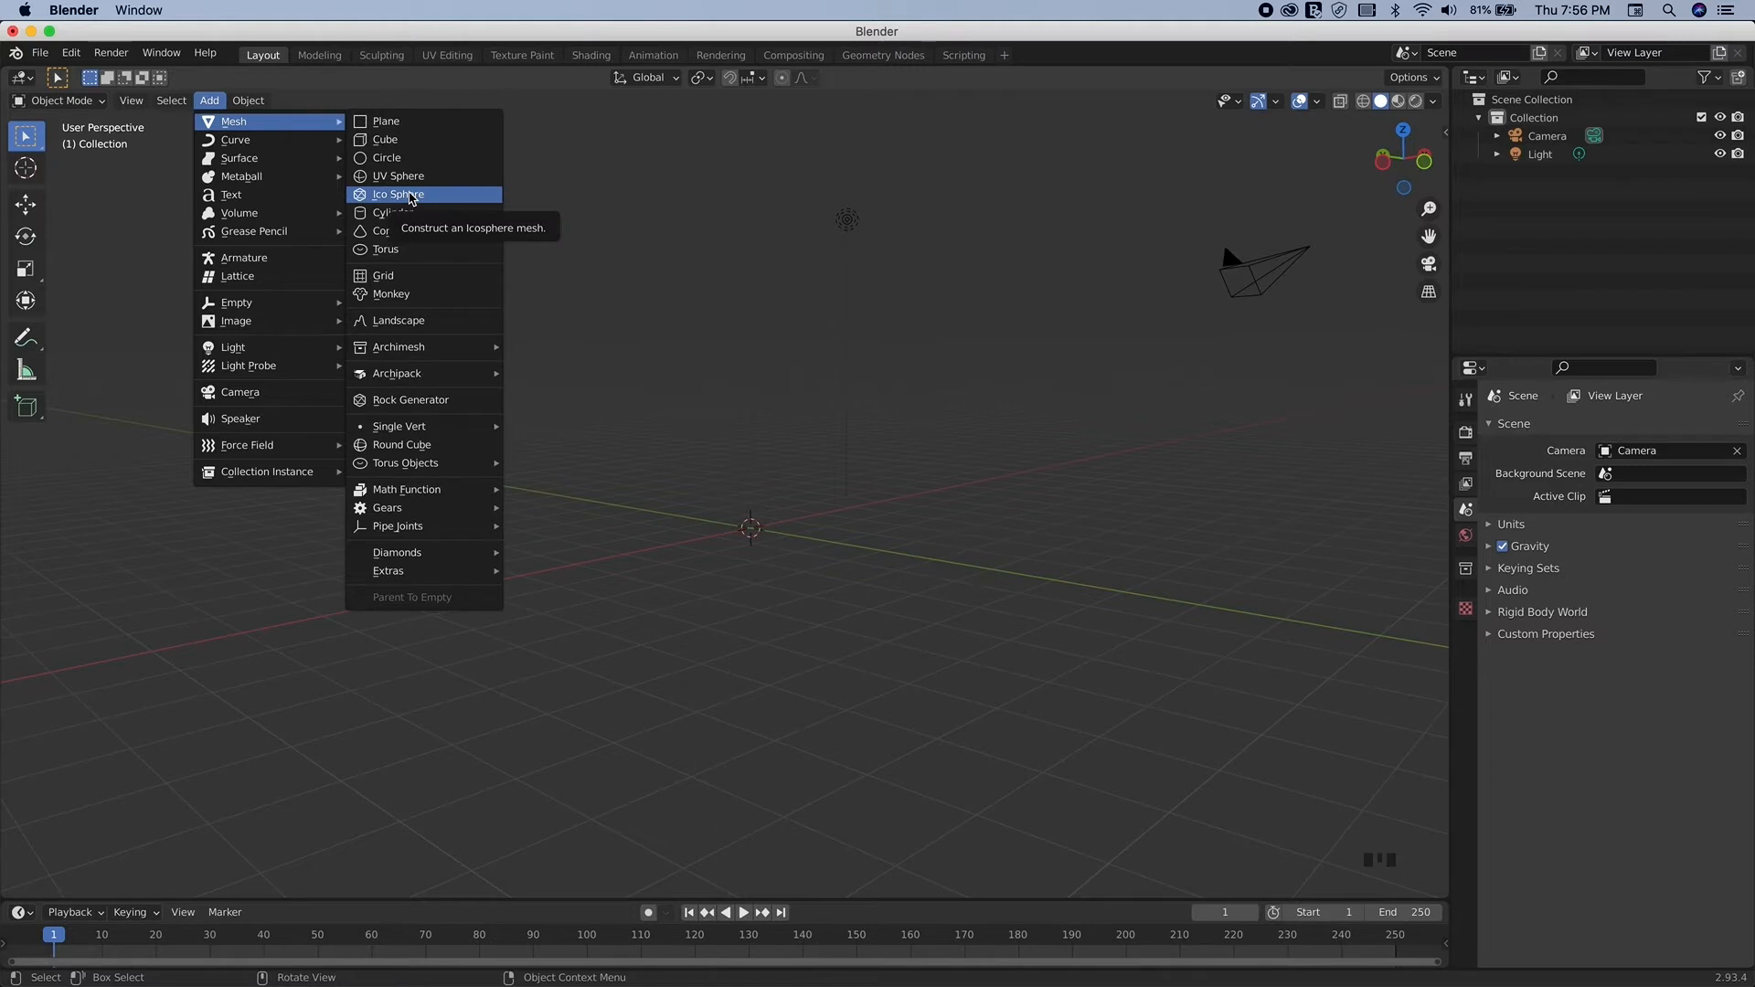
pyautogui.click(410, 195)
pyautogui.moveTo(713, 546); pyautogui.dragTo(709, 549, button='middle')
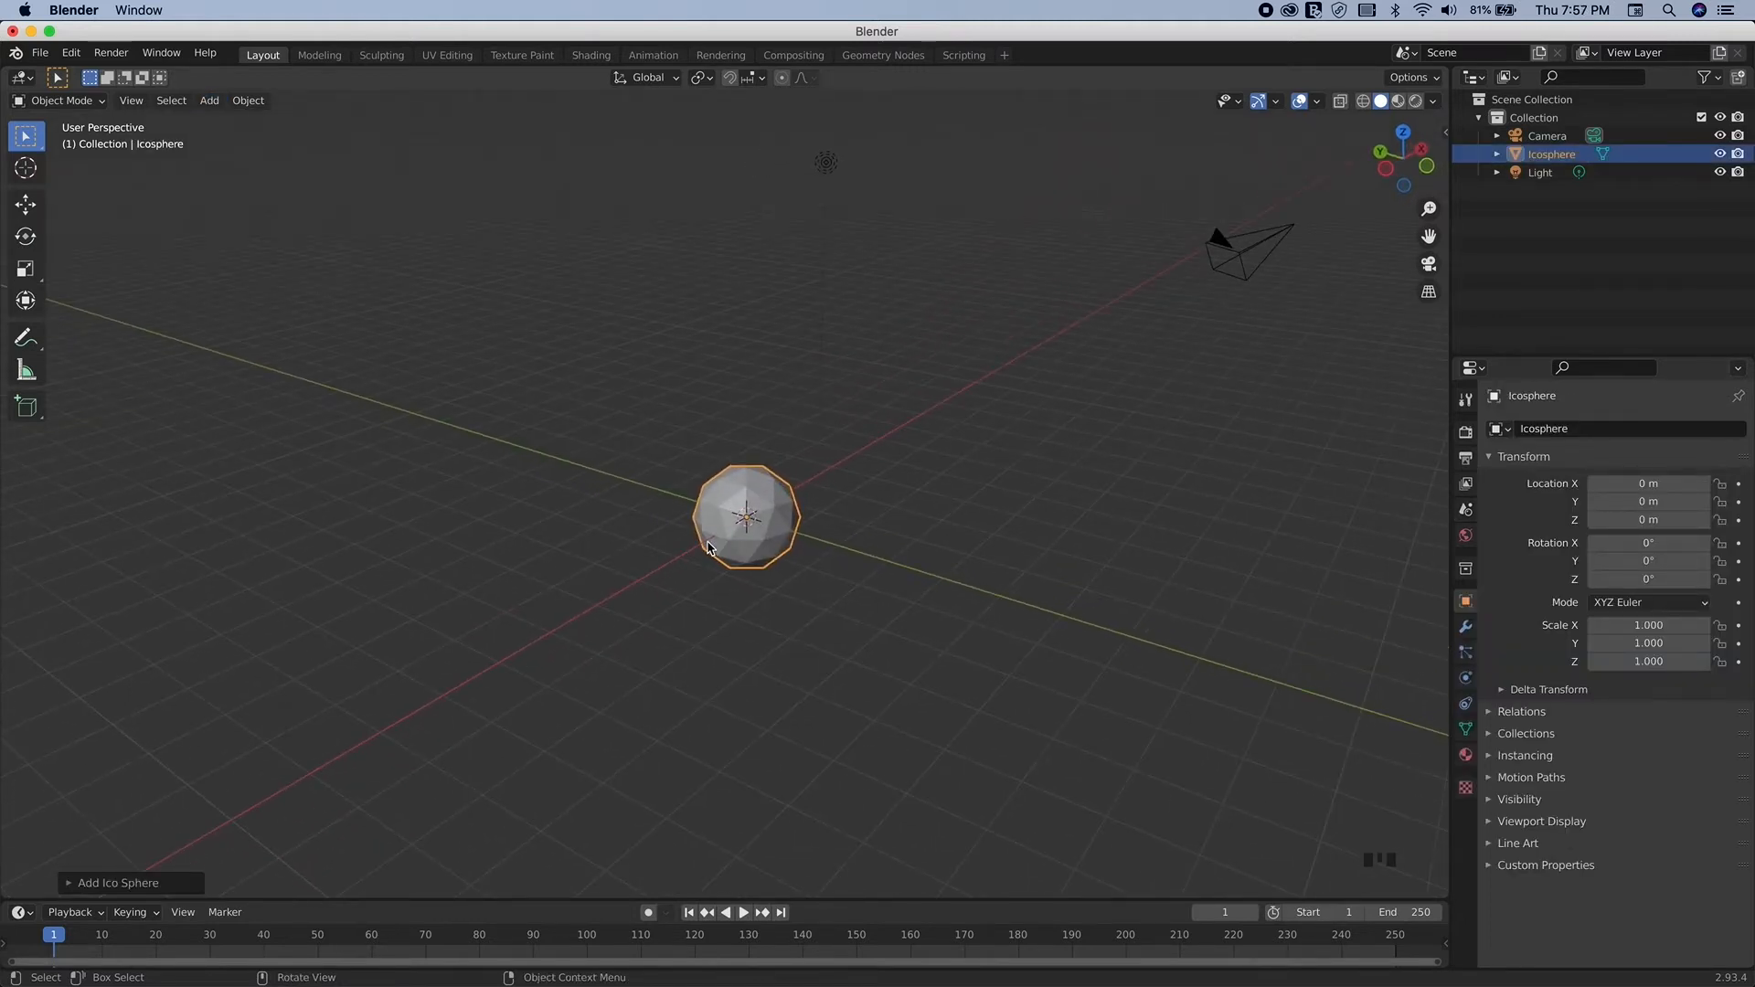
pyautogui.scroll(4, 708, 543)
pyautogui.keyDown('shift'); pyautogui.moveTo(705, 540); pyautogui.dragTo(703, 540, button='middle'); pyautogui.keyUp('shift')
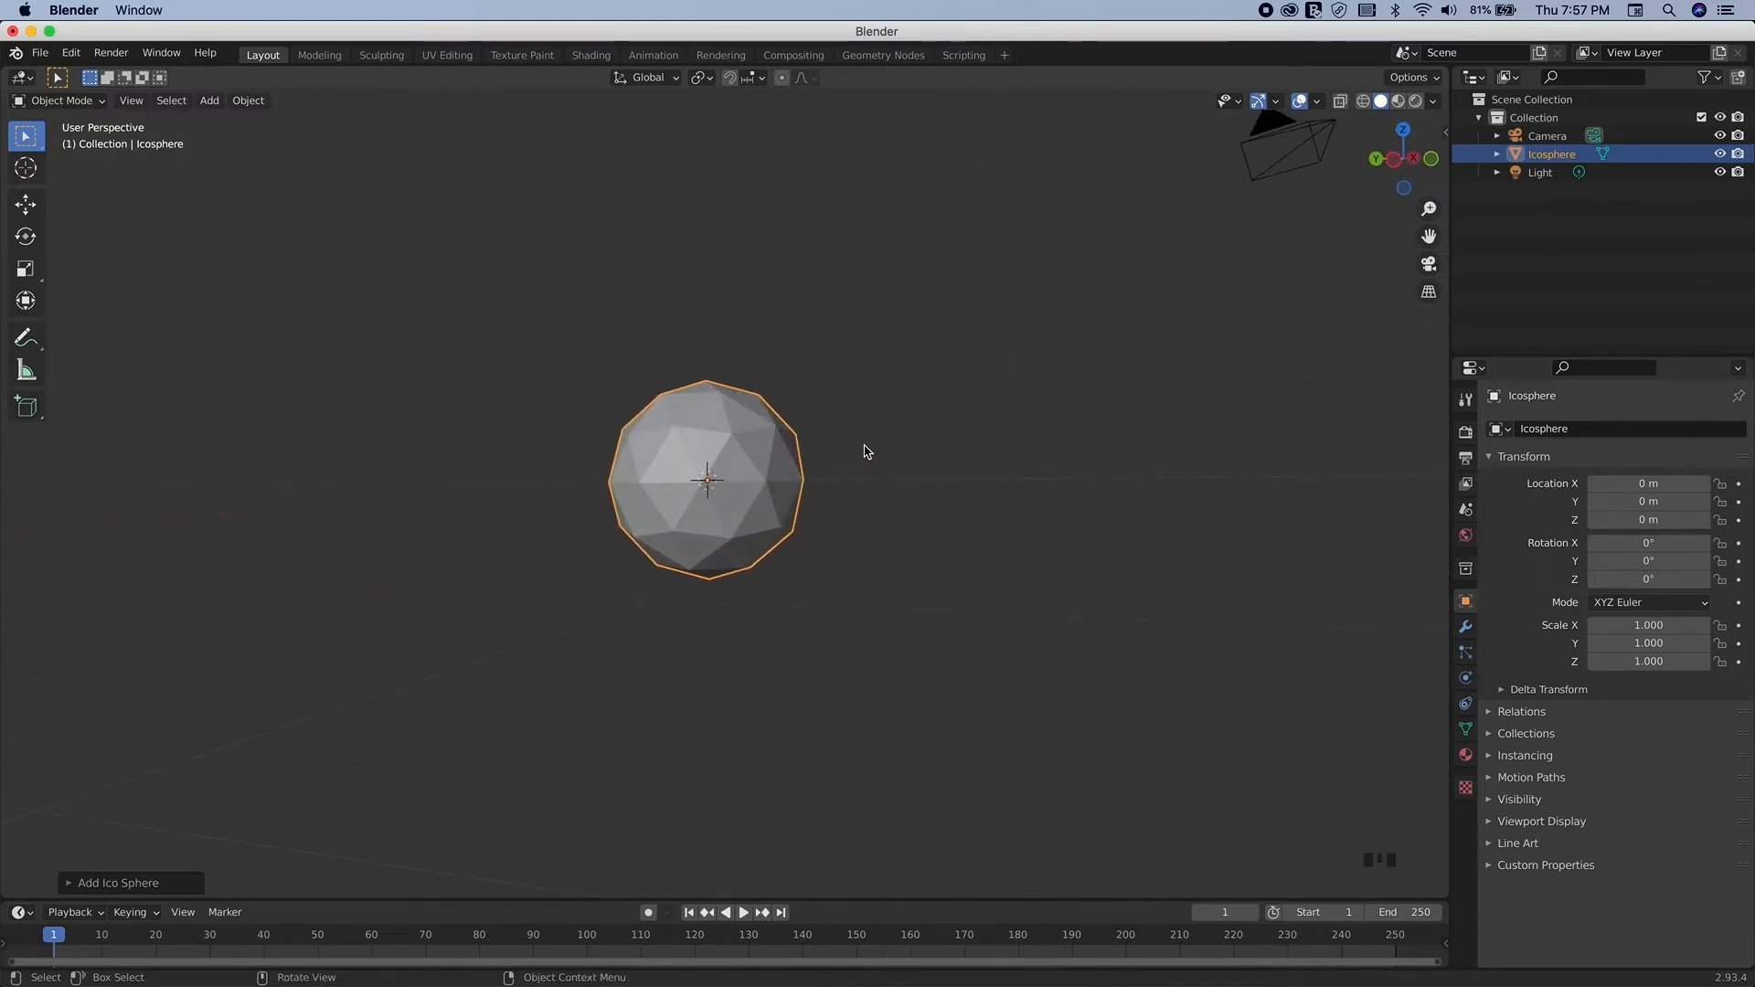
pyautogui.click(864, 453)
pyautogui.click(209, 101)
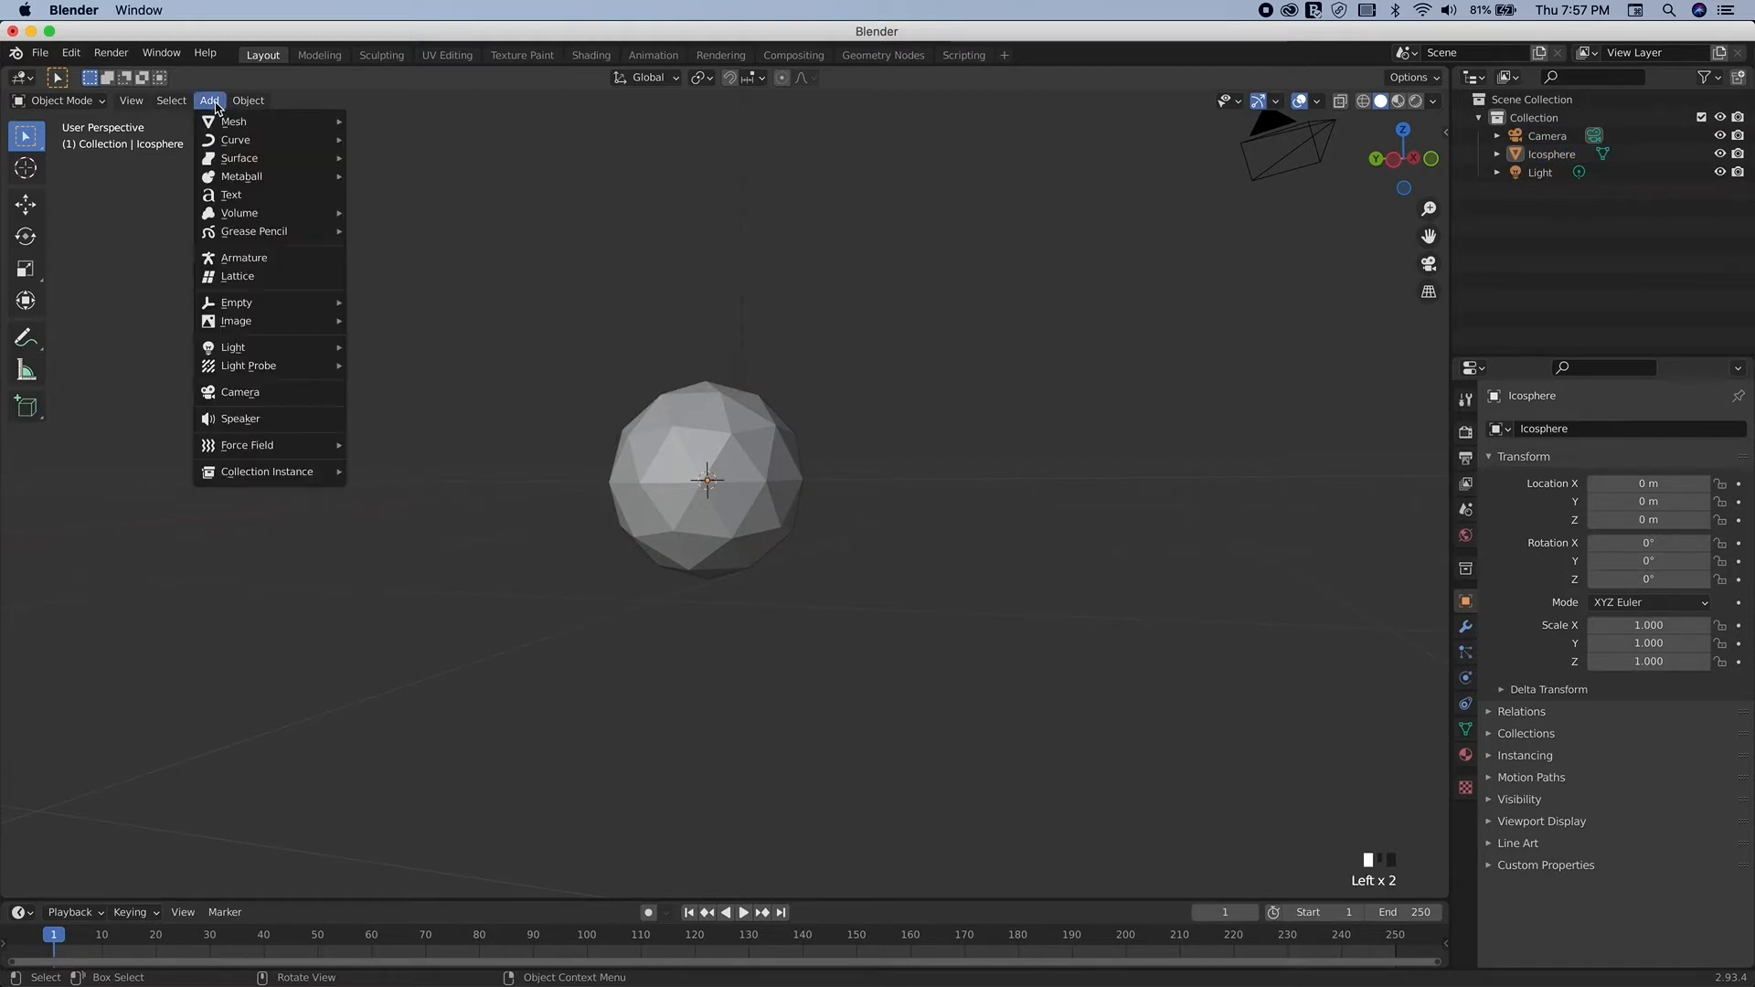
pyautogui.click(484, 277)
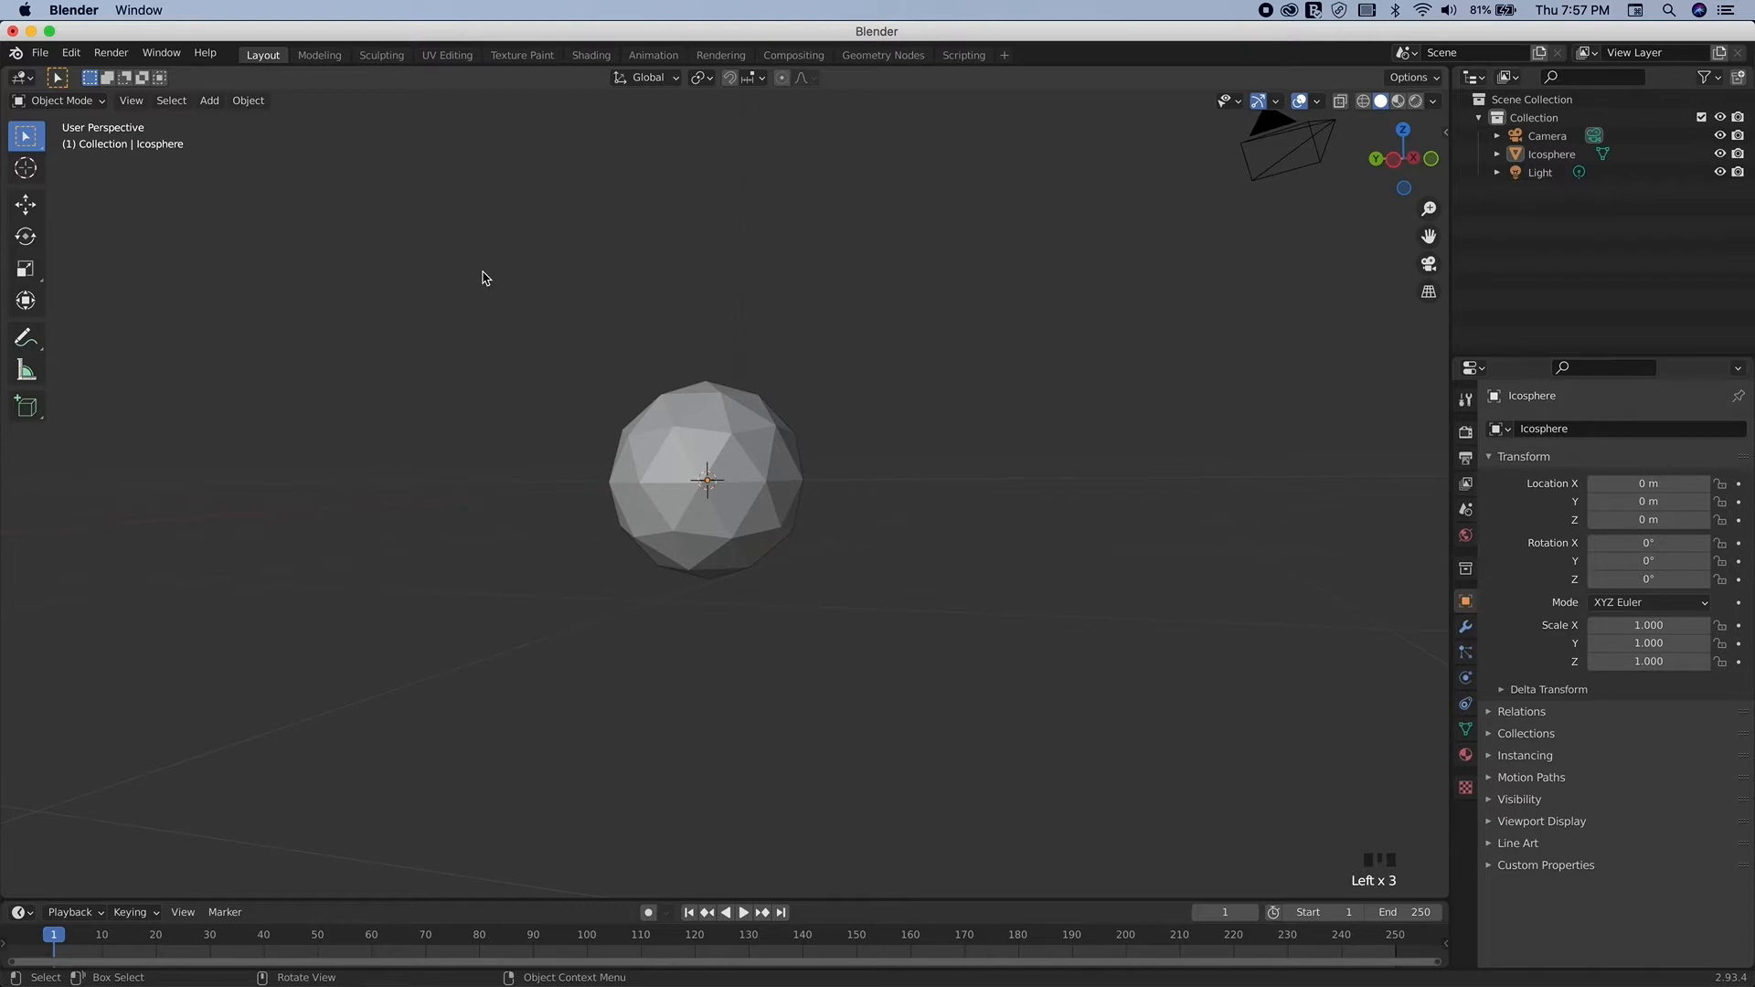
pyautogui.press('shift')
pyautogui.hotkey('shift', 's')
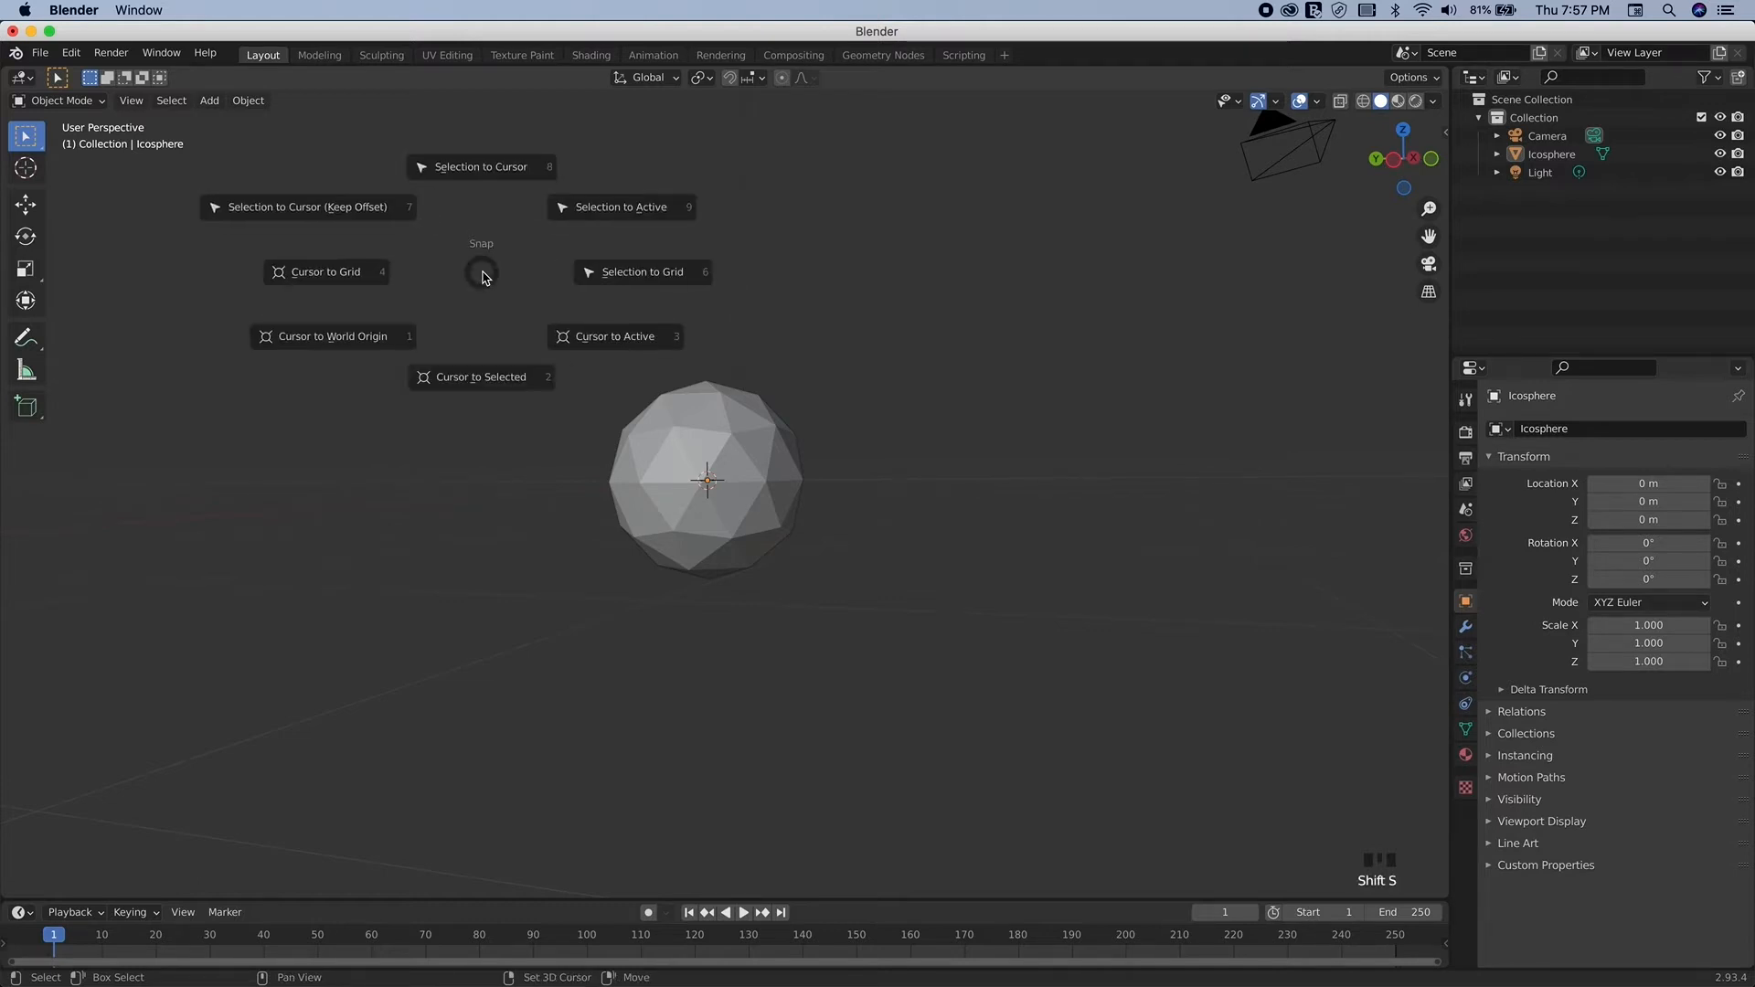
pyautogui.click(482, 535)
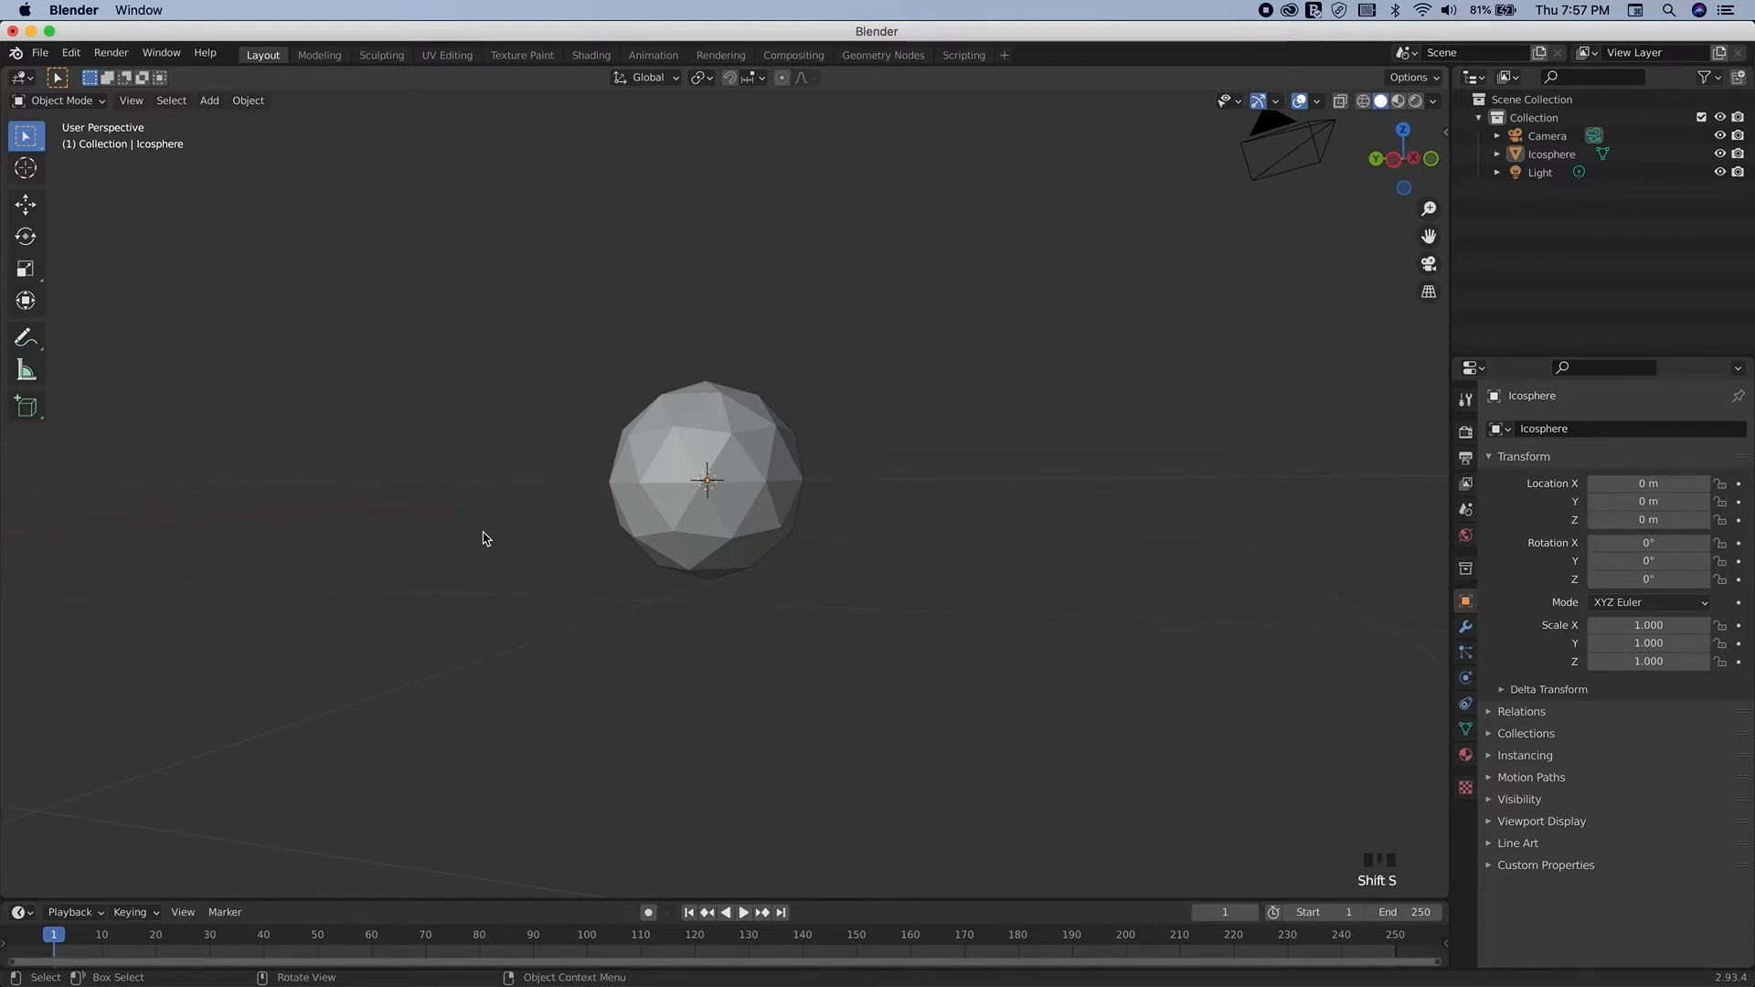
# Step: Add a plane mesh at the world origin, through the middle of the icosphere
pyautogui.hotkey('shift', 'a')
pyautogui.moveTo(485, 538)
pyautogui.hotkey('shift', 'a')
pyautogui.moveTo(1111, 621)
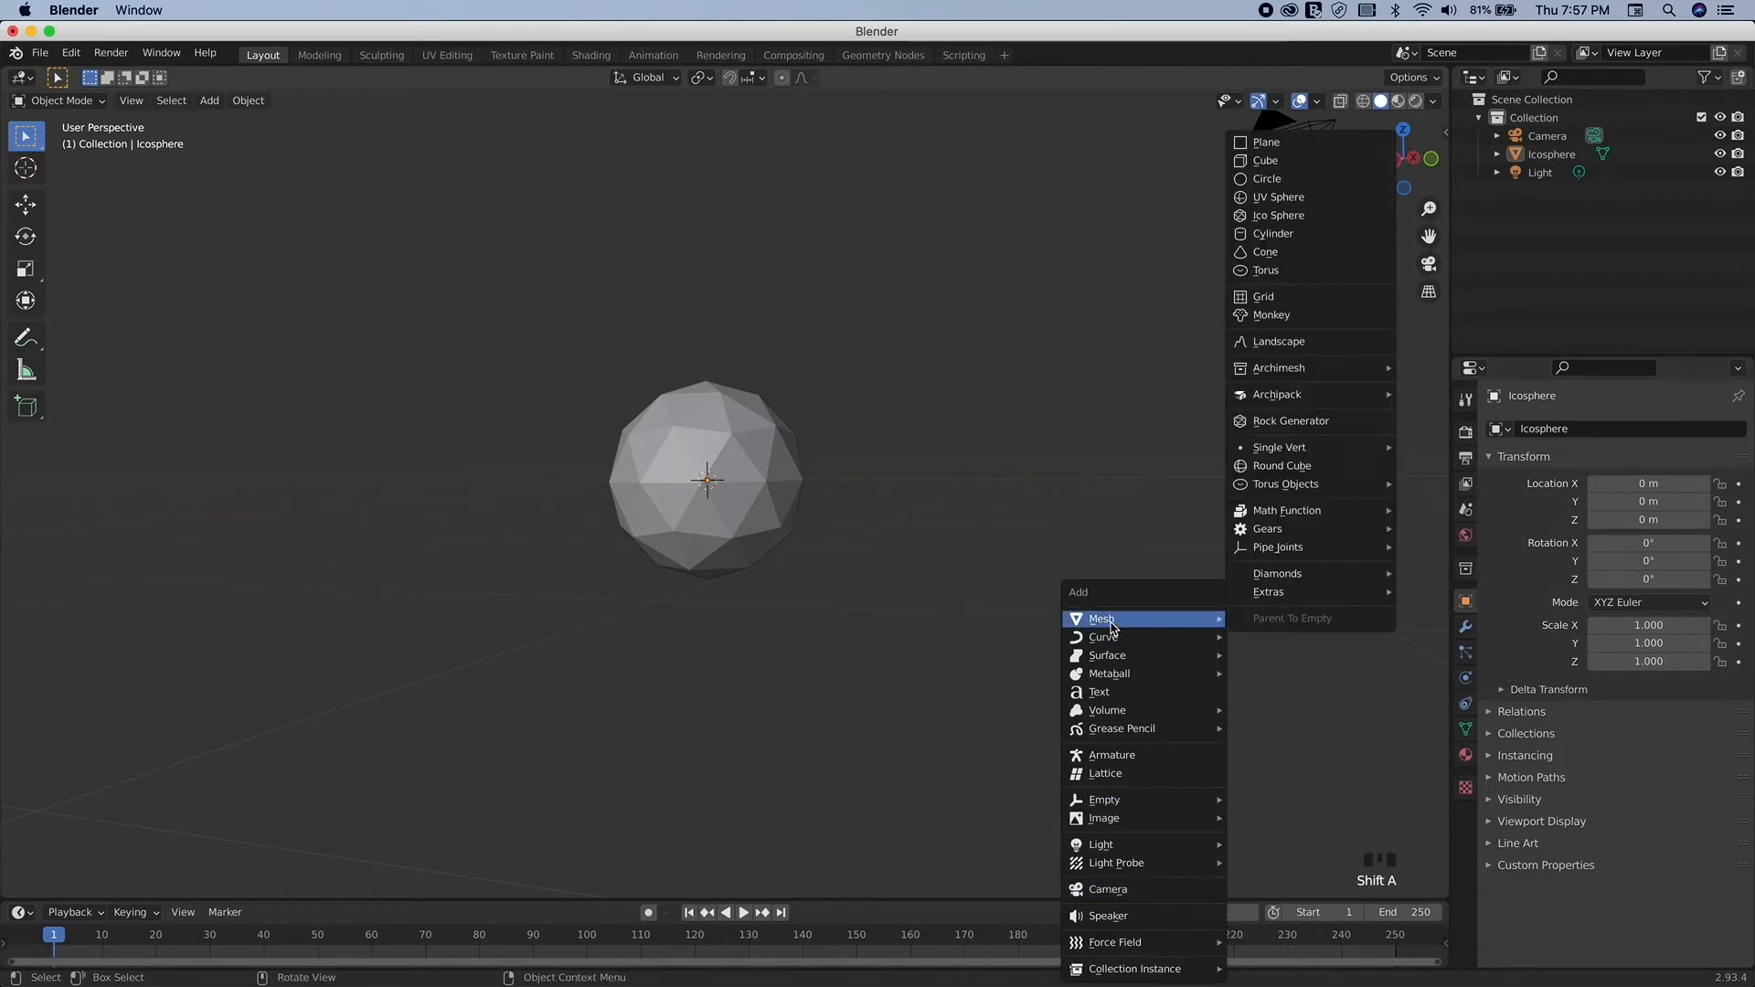
pyautogui.click(1292, 144)
# Step: Scale the plane up uniformly by a factor of about 39.72 to form a large ground surface
pyautogui.scroll(5, 786, 466)
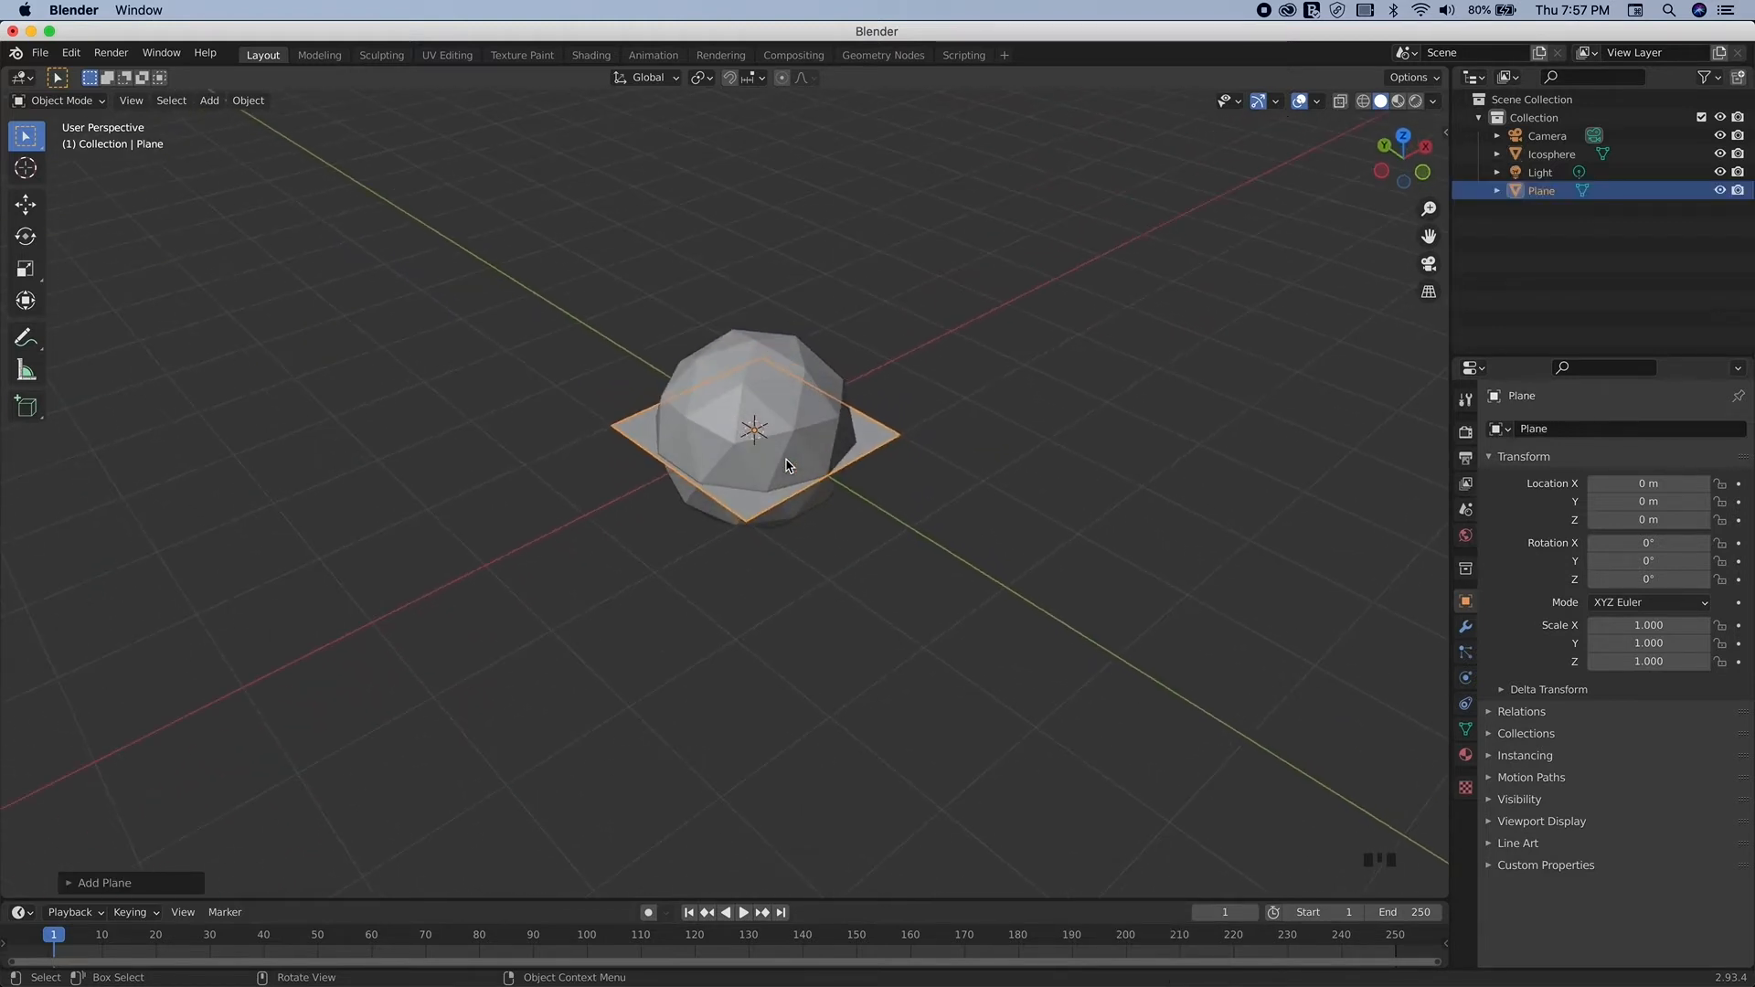
pyautogui.hscroll(3, 787, 466)
pyautogui.scroll(-3, 786, 467)
pyautogui.hscroll(-3, 786, 467)
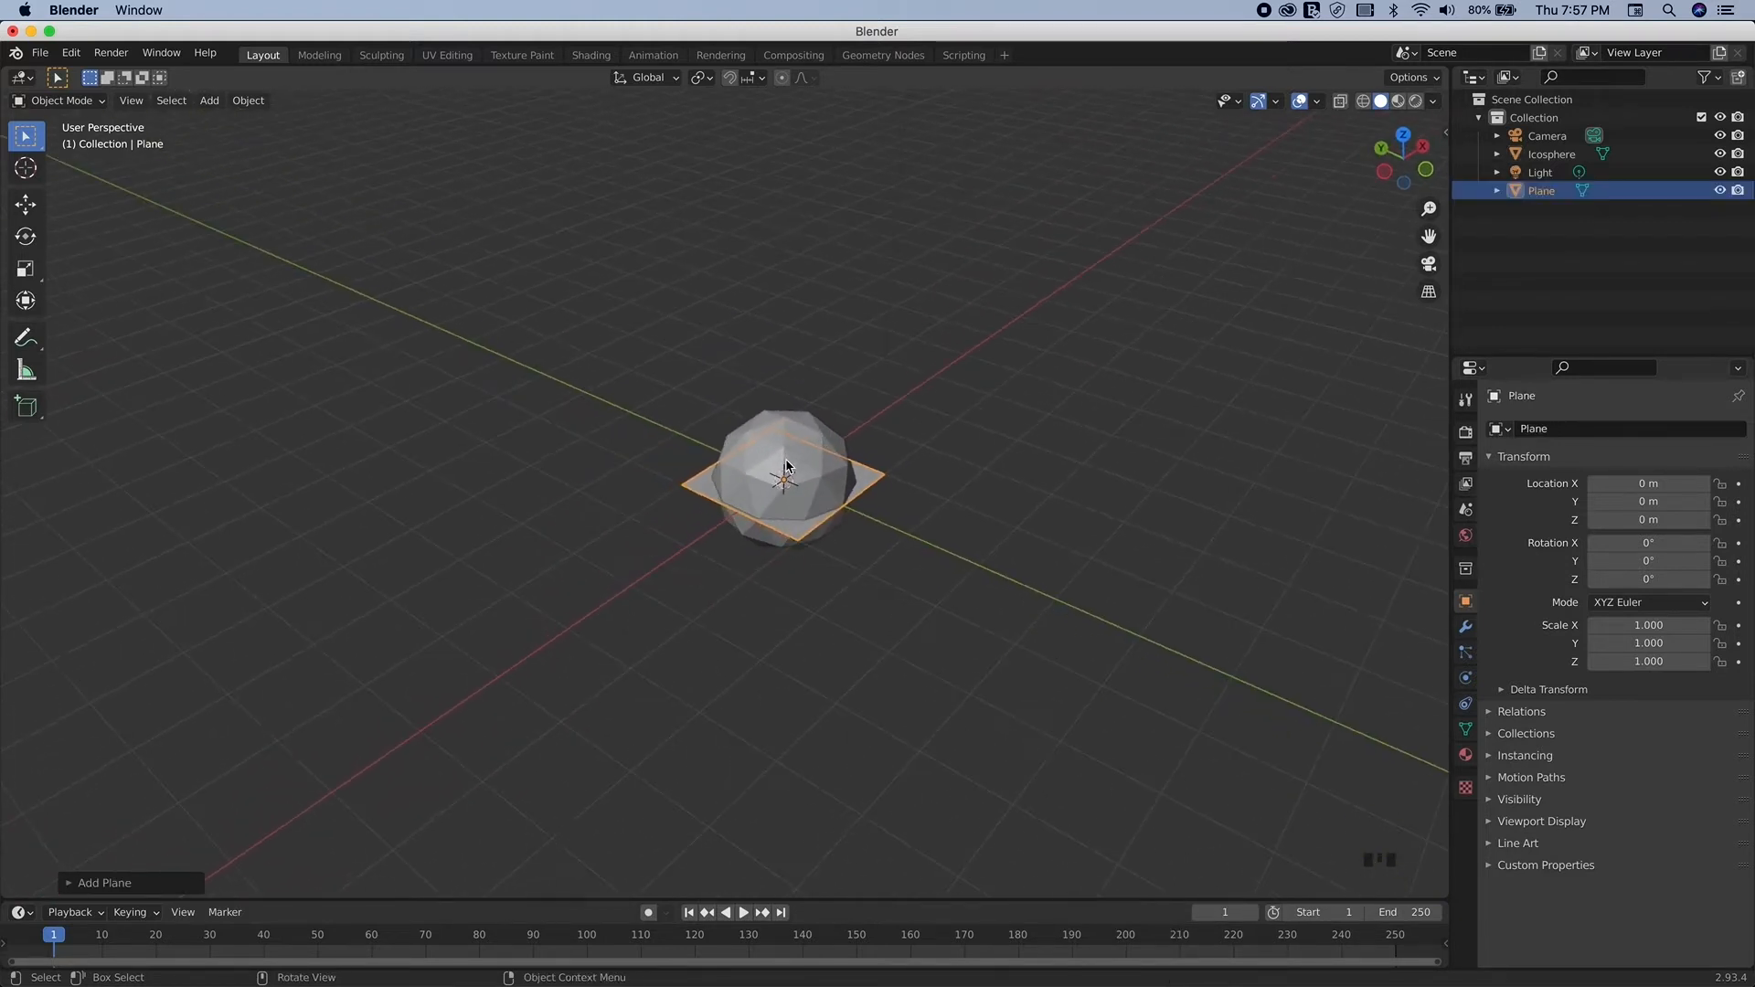
pyautogui.press('s')
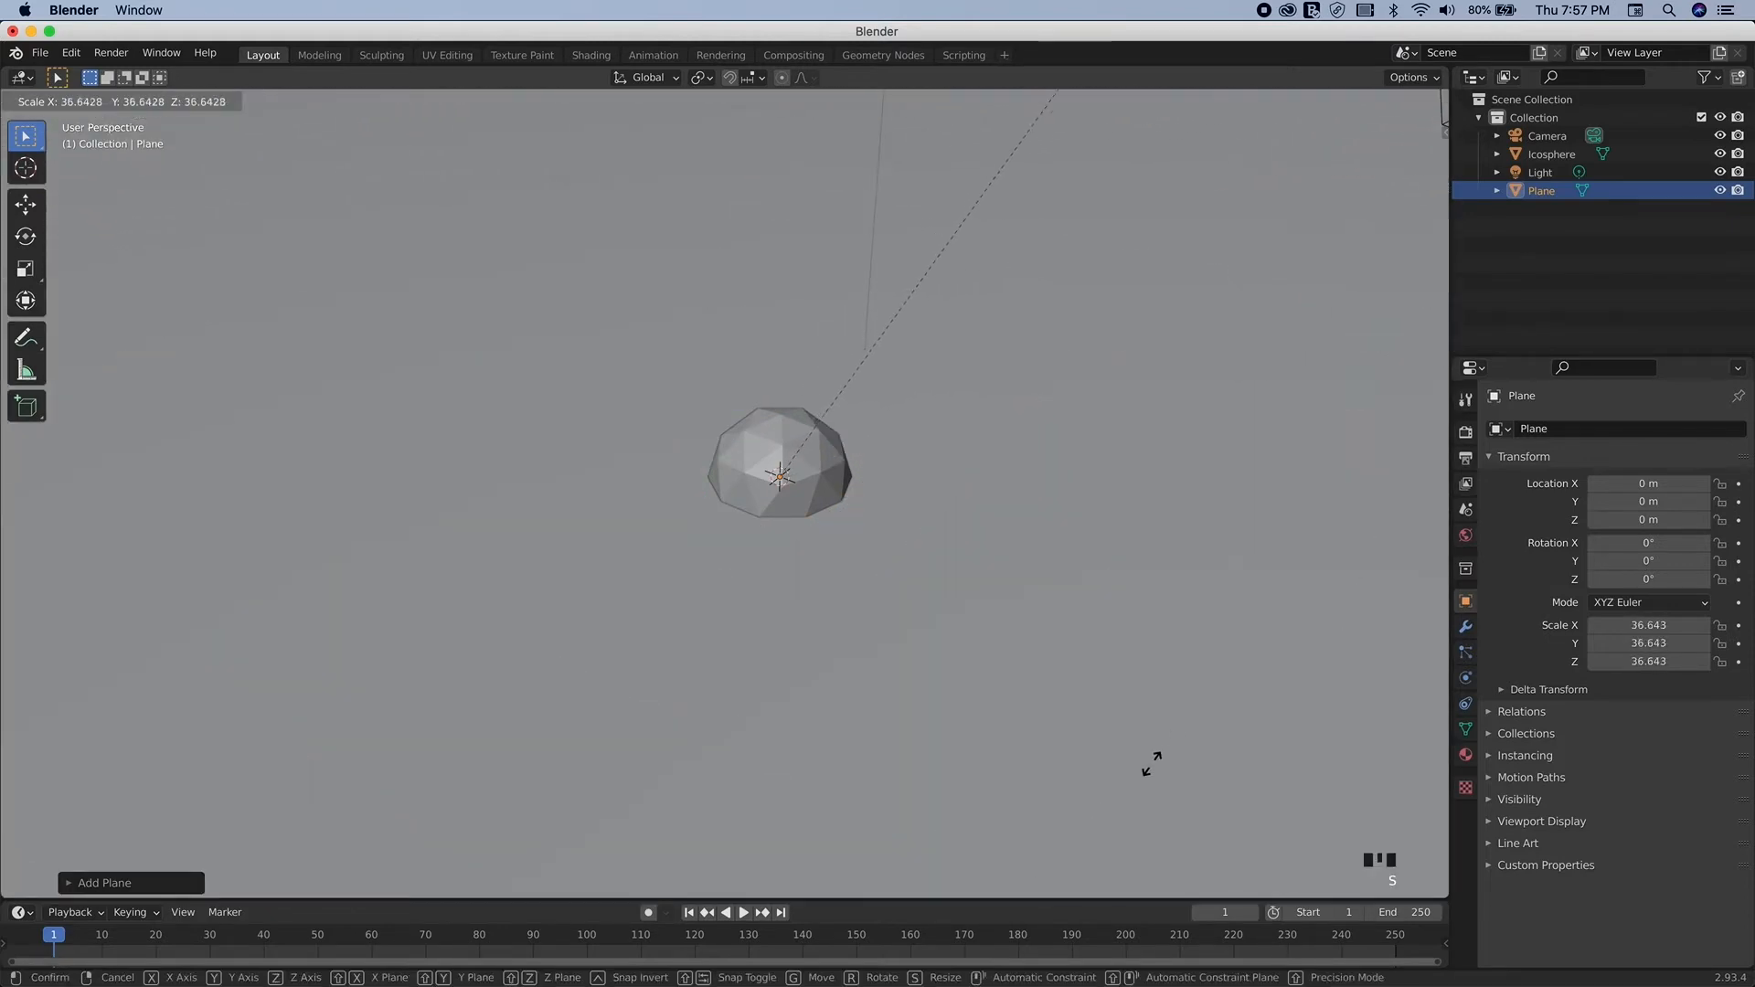
pyautogui.click(1188, 733)
# Step: Move the icosphere straight up along Z by about 0.996 m so it sits on the ground plane
pyautogui.scroll(5, 1188, 733)
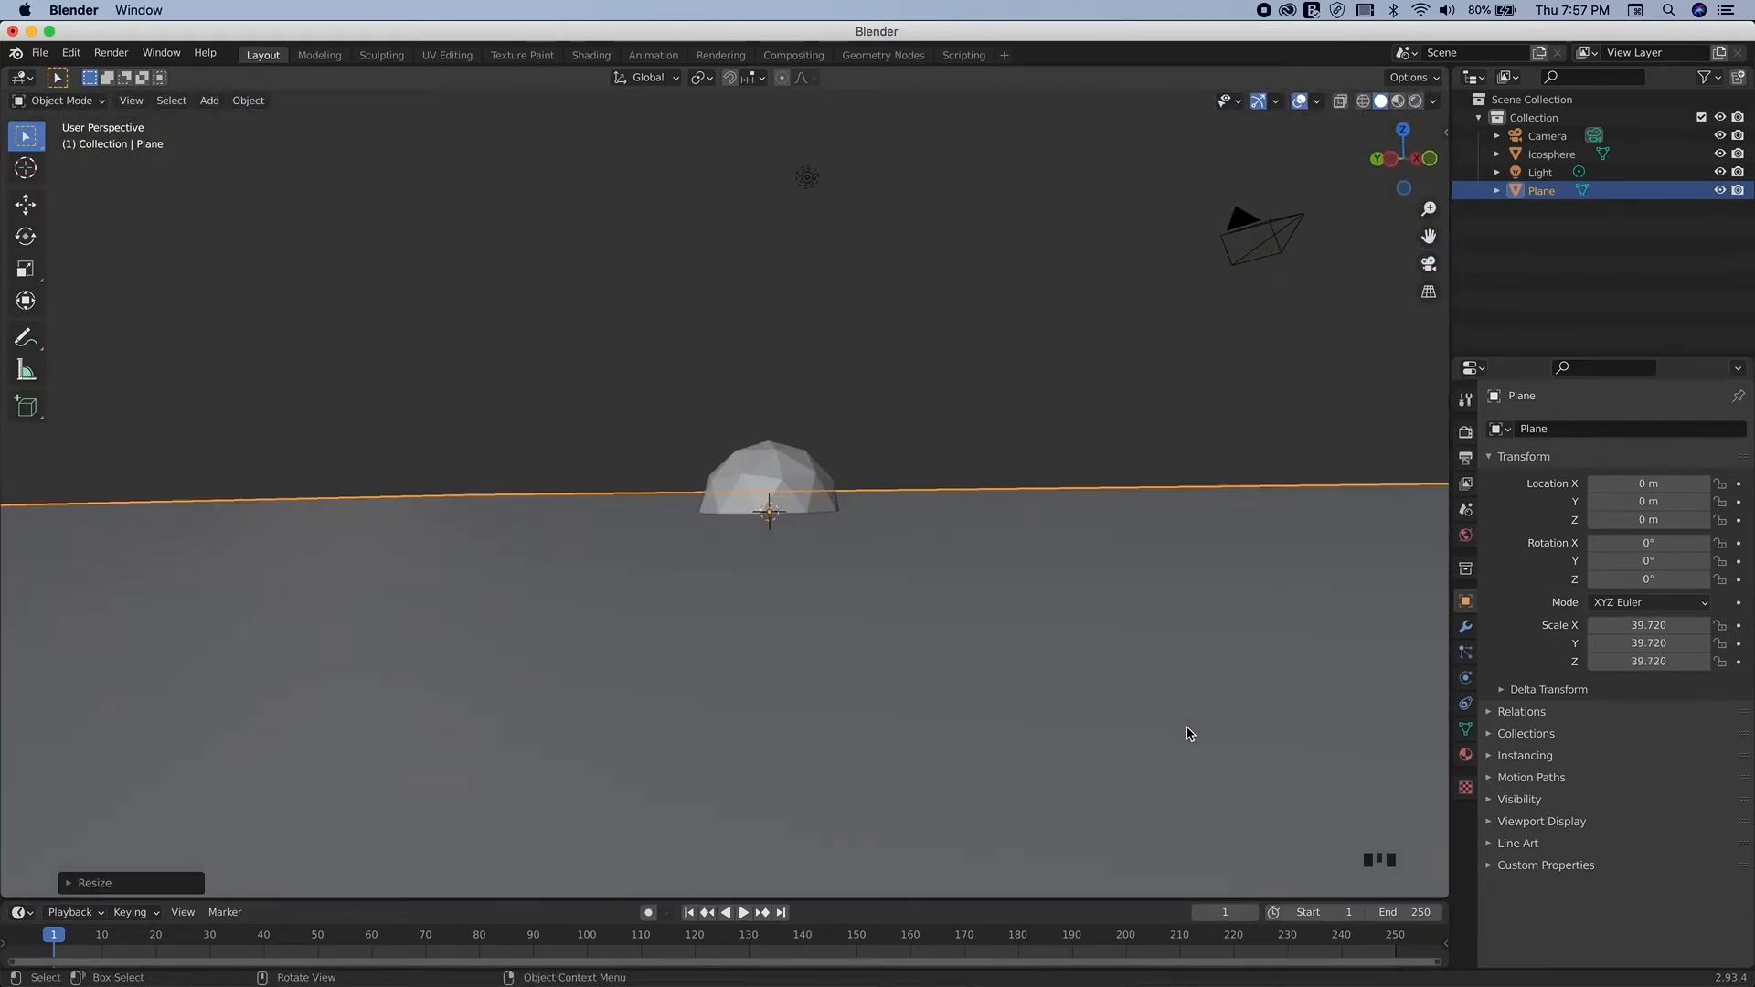
pyautogui.click(782, 471)
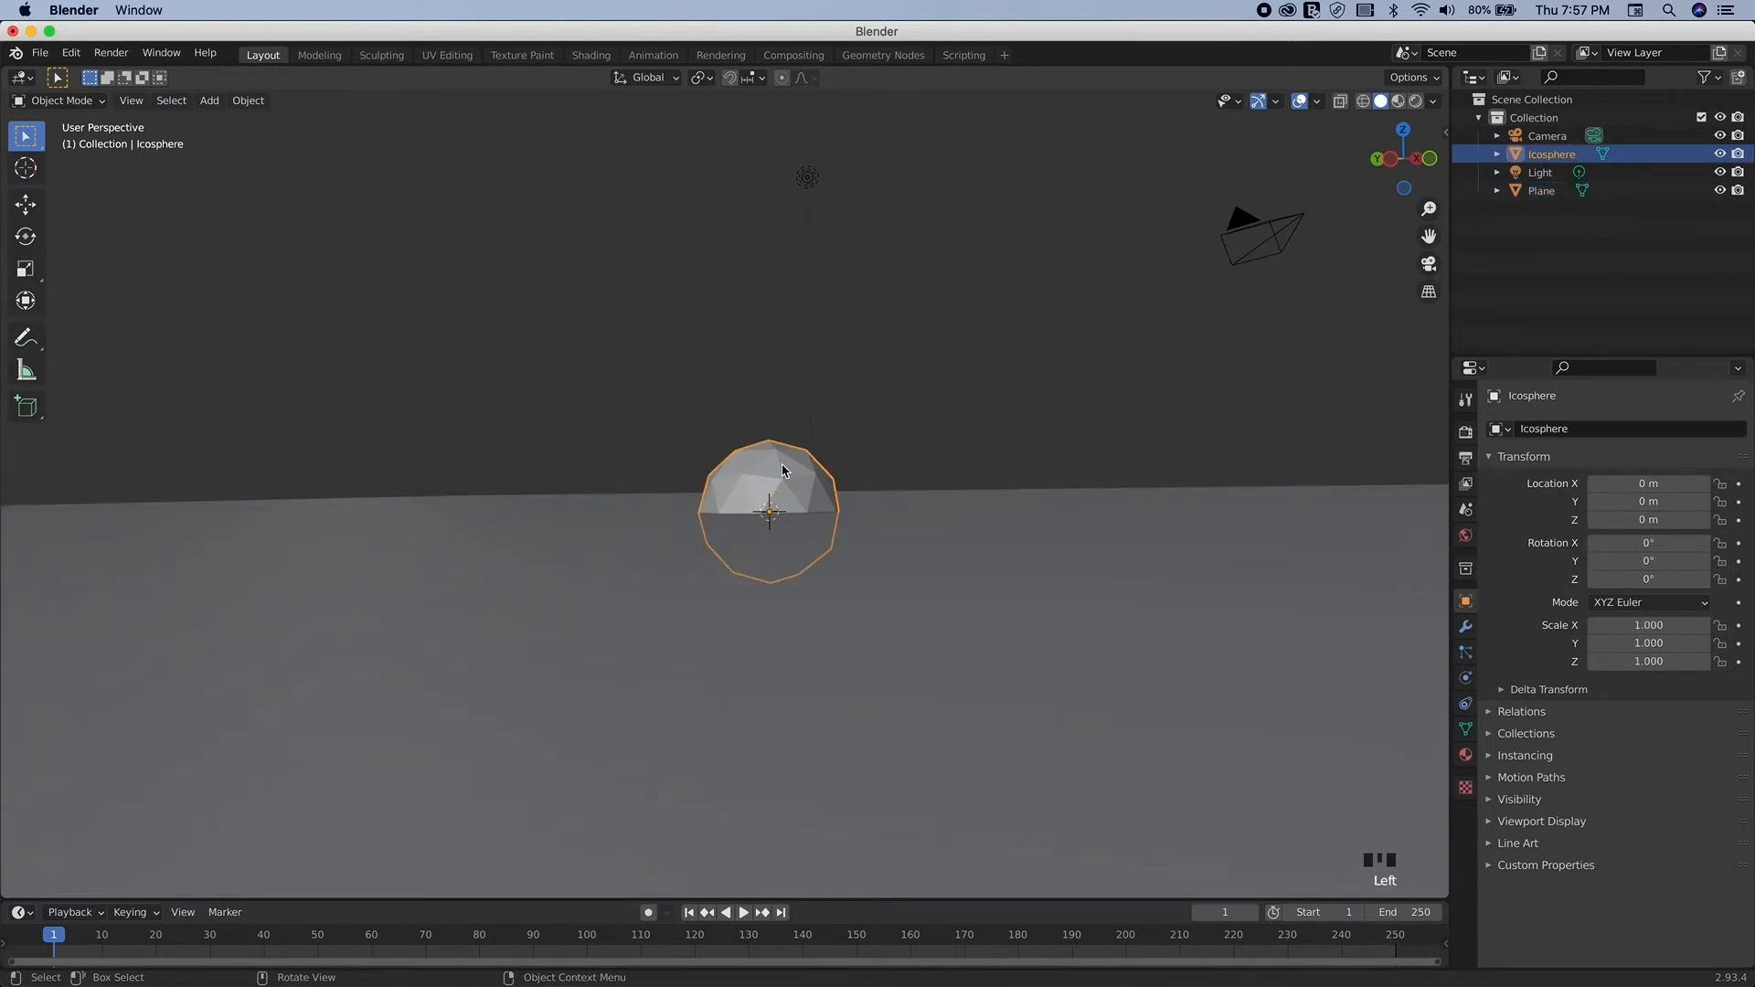
pyautogui.click(27, 207)
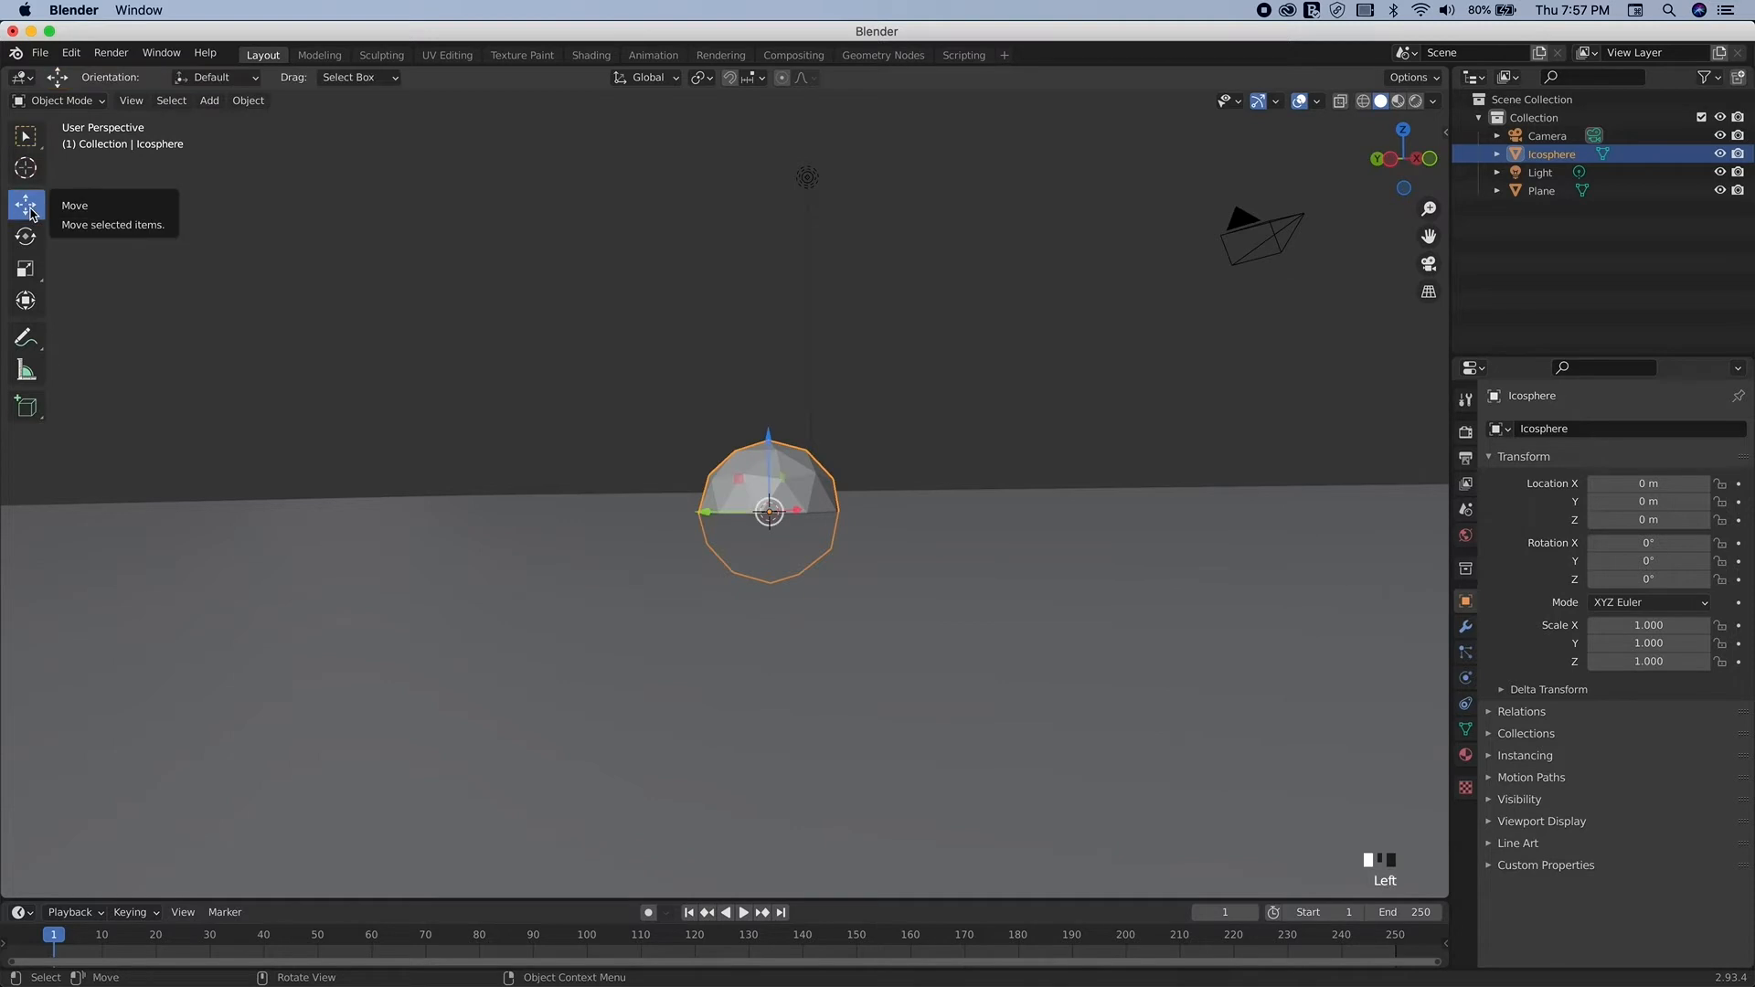
pyautogui.click(768, 432)
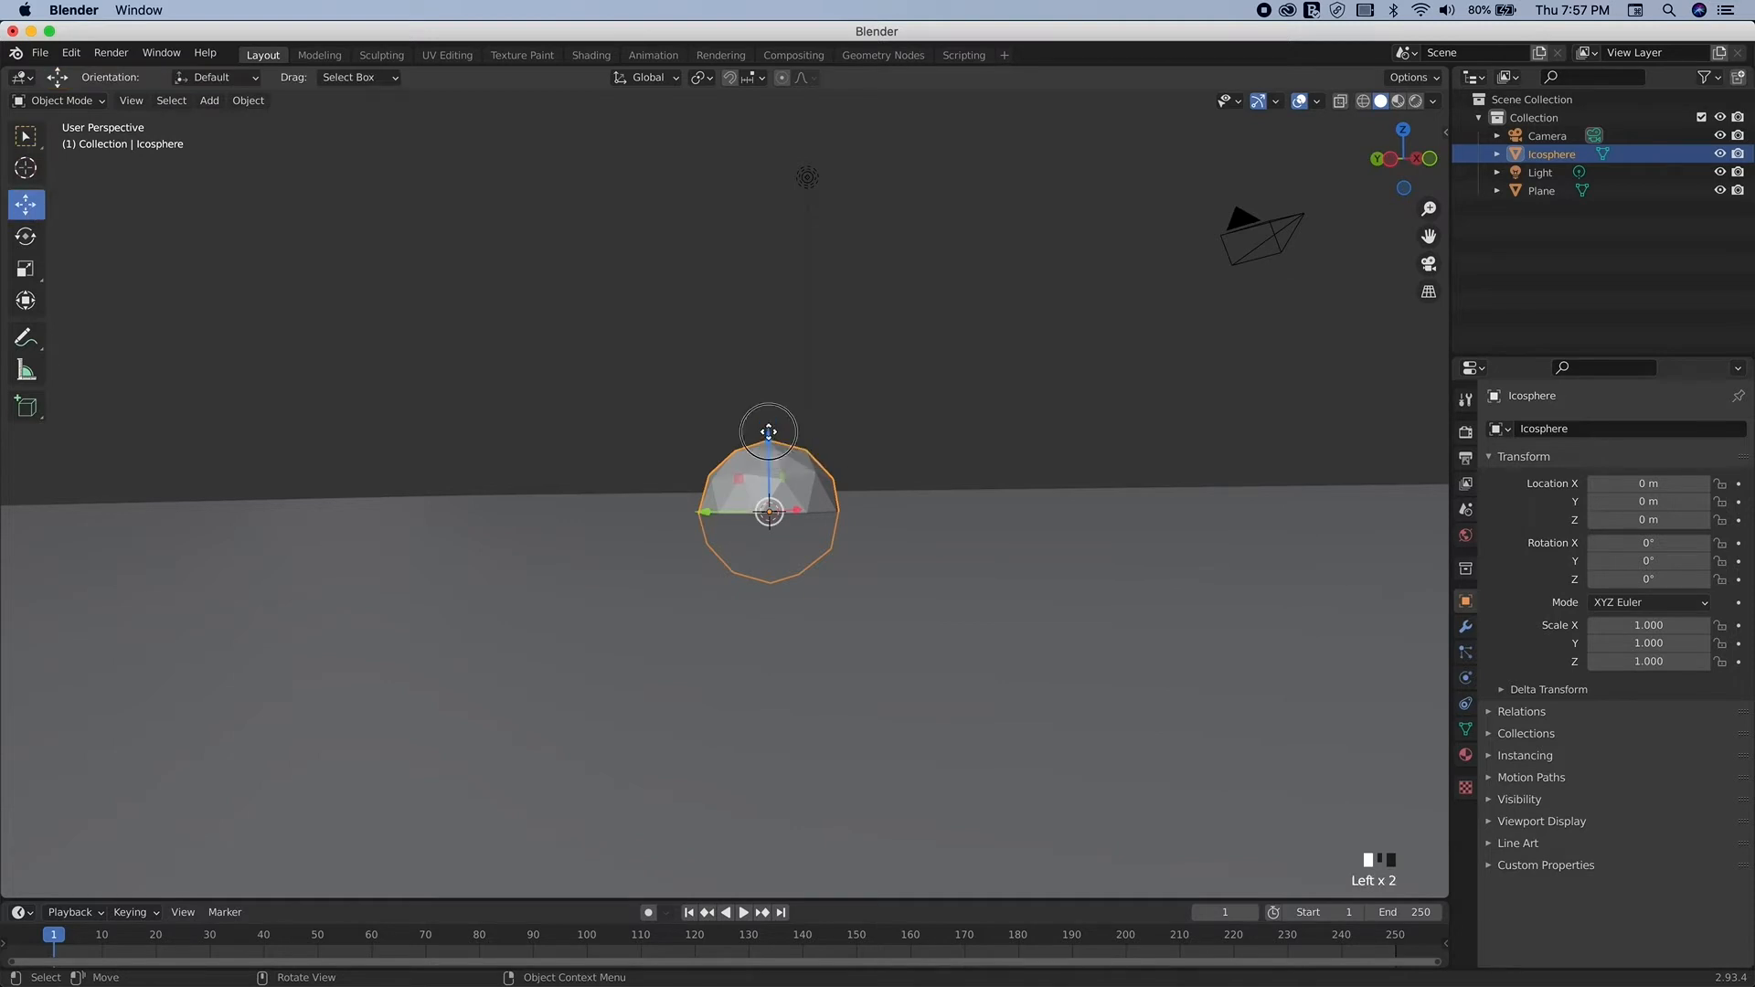
pyautogui.moveTo(768, 431); pyautogui.dragTo(772, 366)
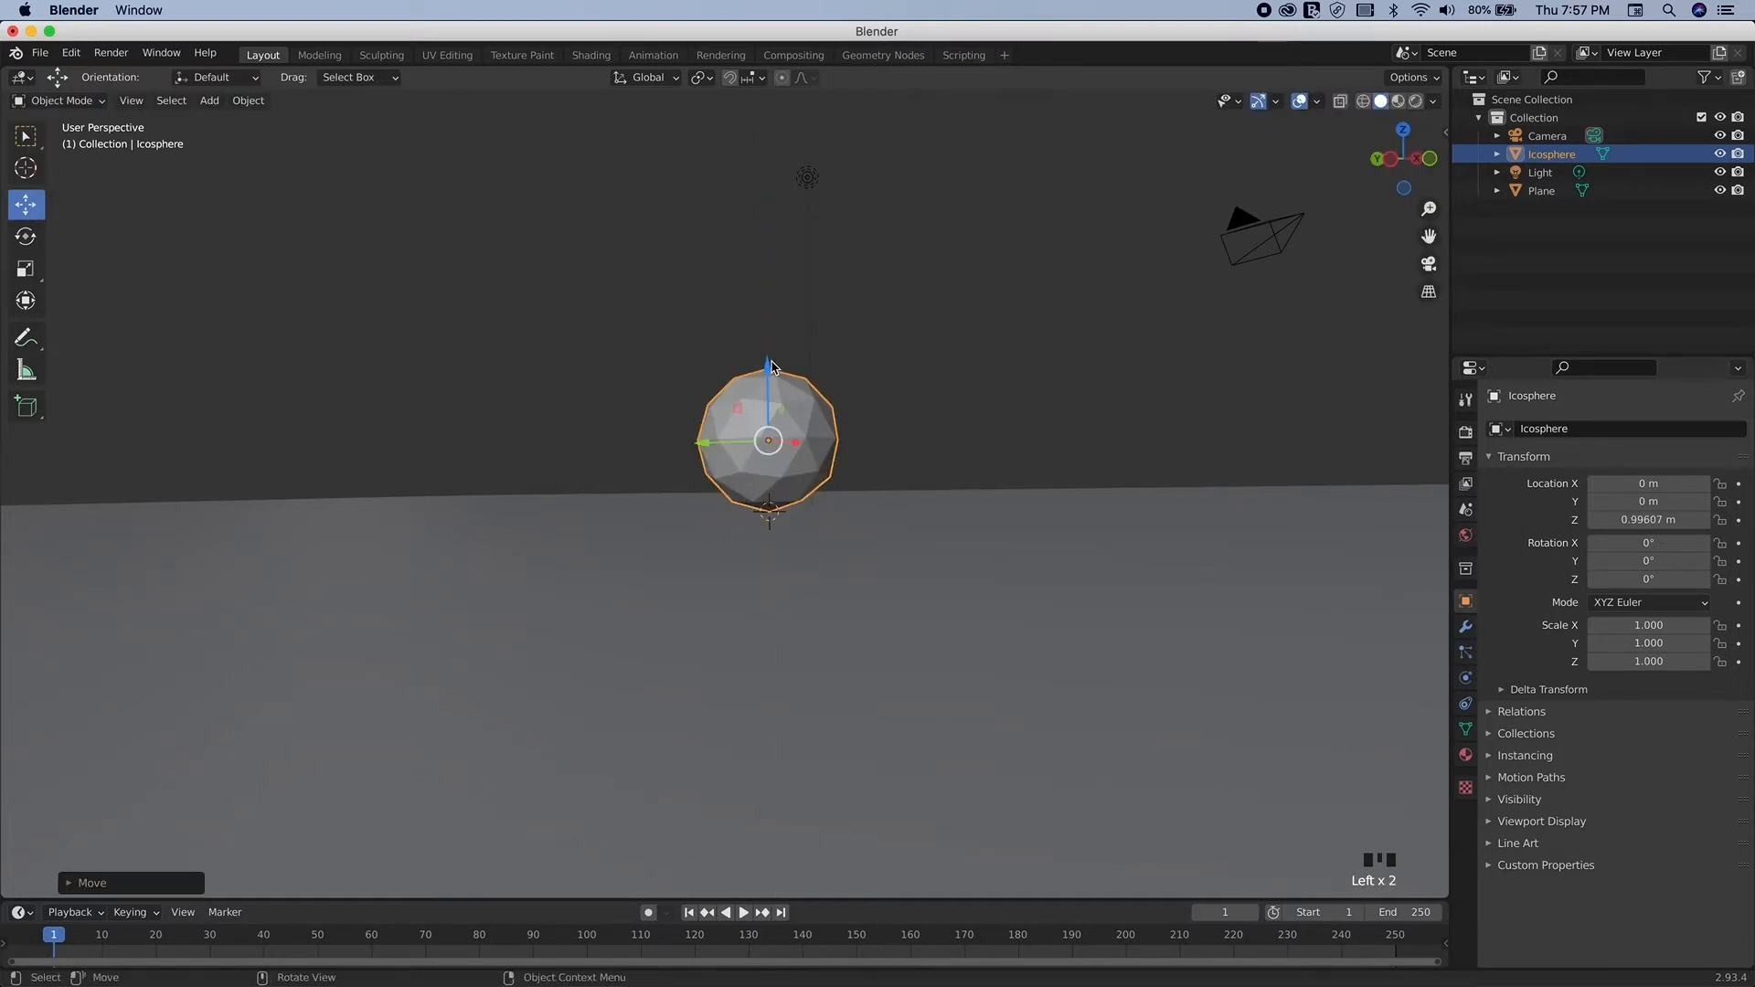
# Step: In the front orthographic view, fine-tune the icosphere's height to about 1.0037 m so its lowest vertex meets the ground plane
pyautogui.press('KP_1')
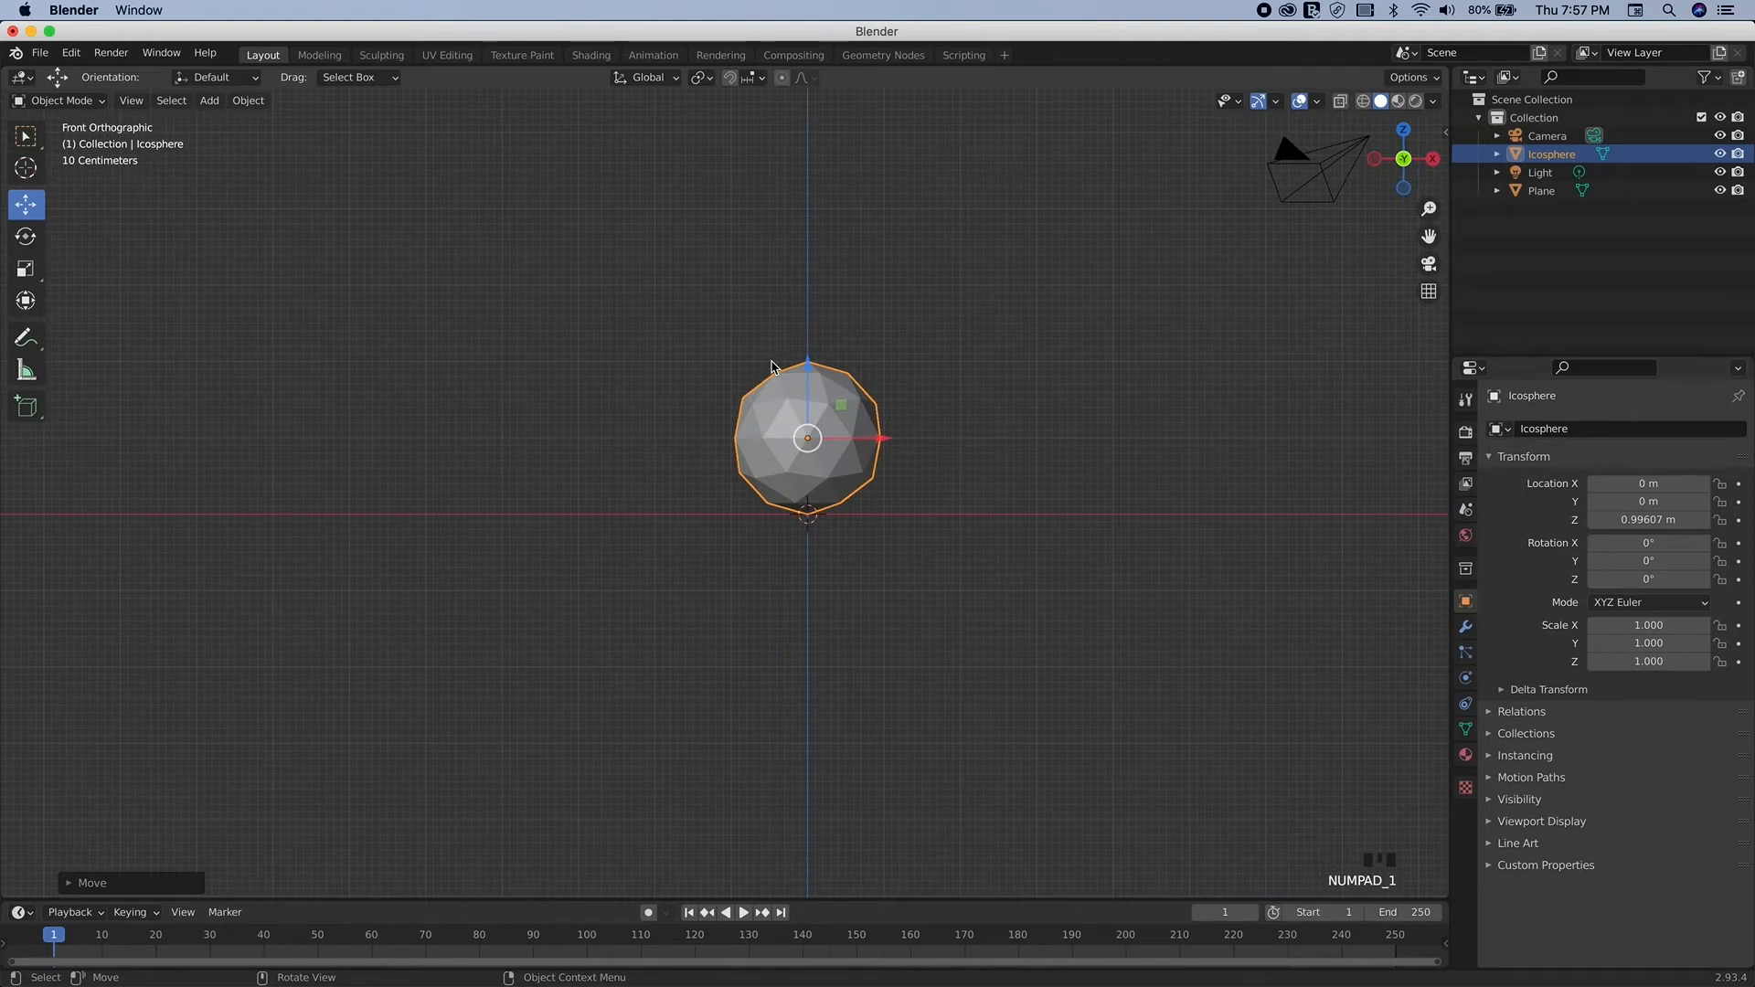
pyautogui.scroll(6, 772, 366)
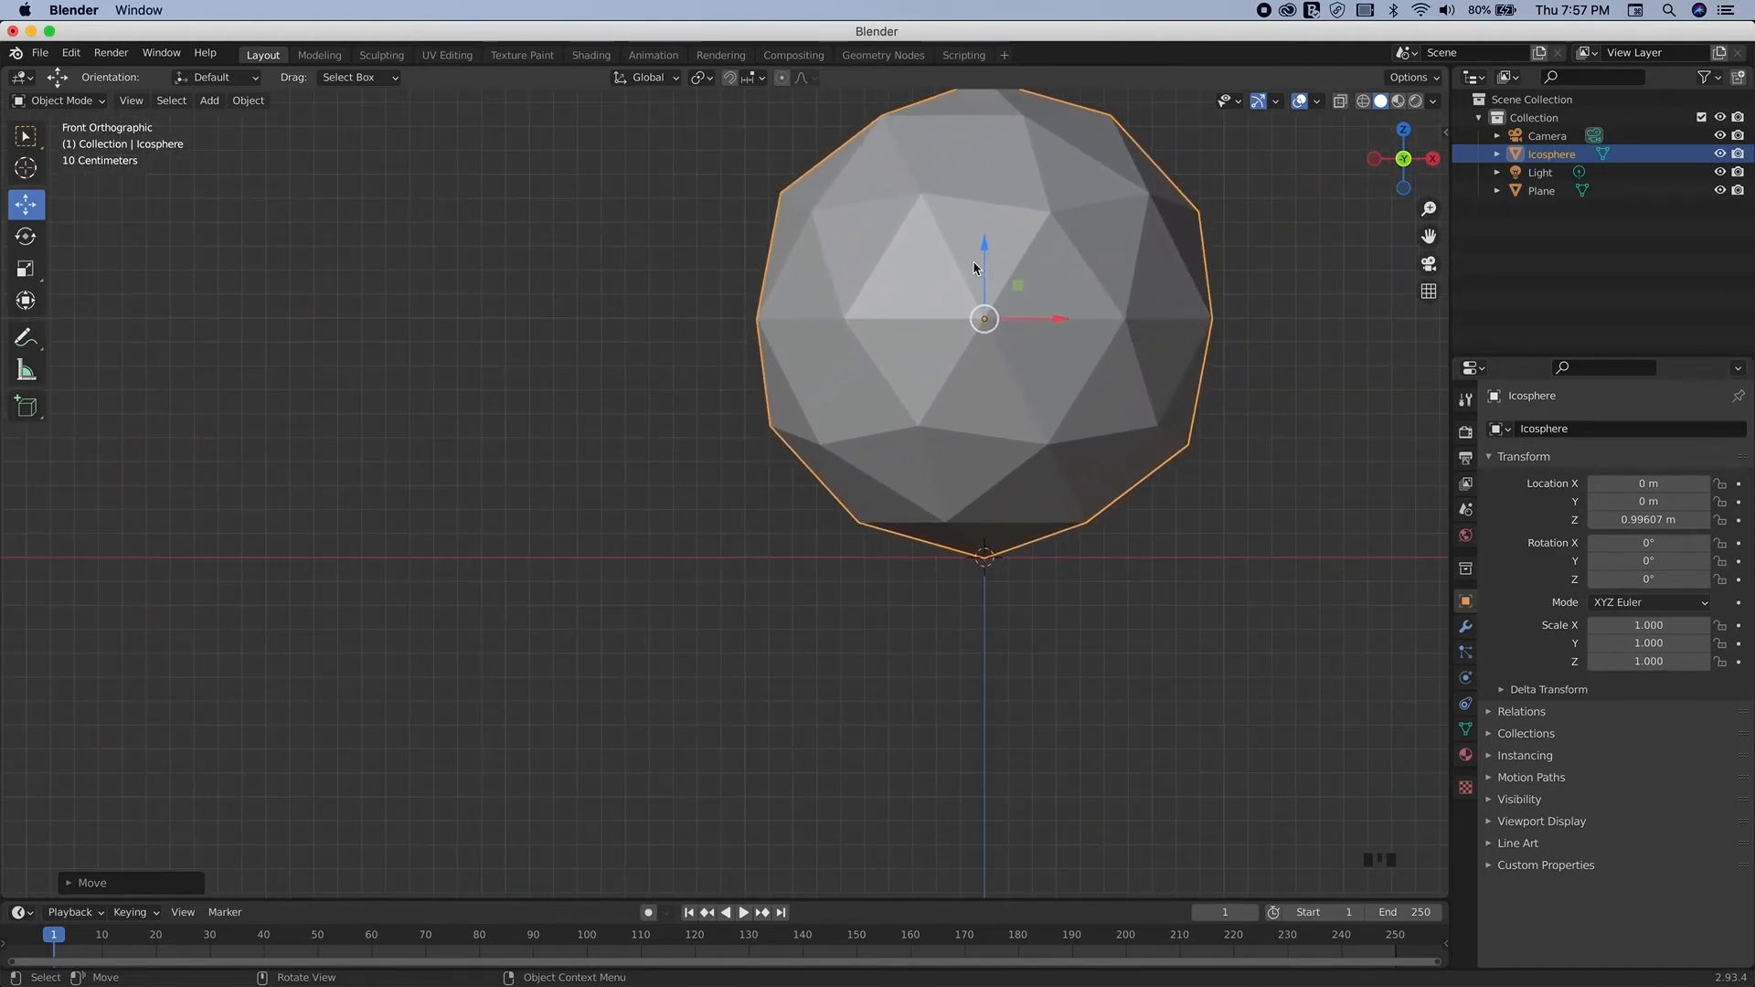
pyautogui.moveTo(983, 252); pyautogui.dragTo(987, 248)
pyautogui.scroll(6, 985, 249)
pyautogui.scroll(-8, 984, 248)
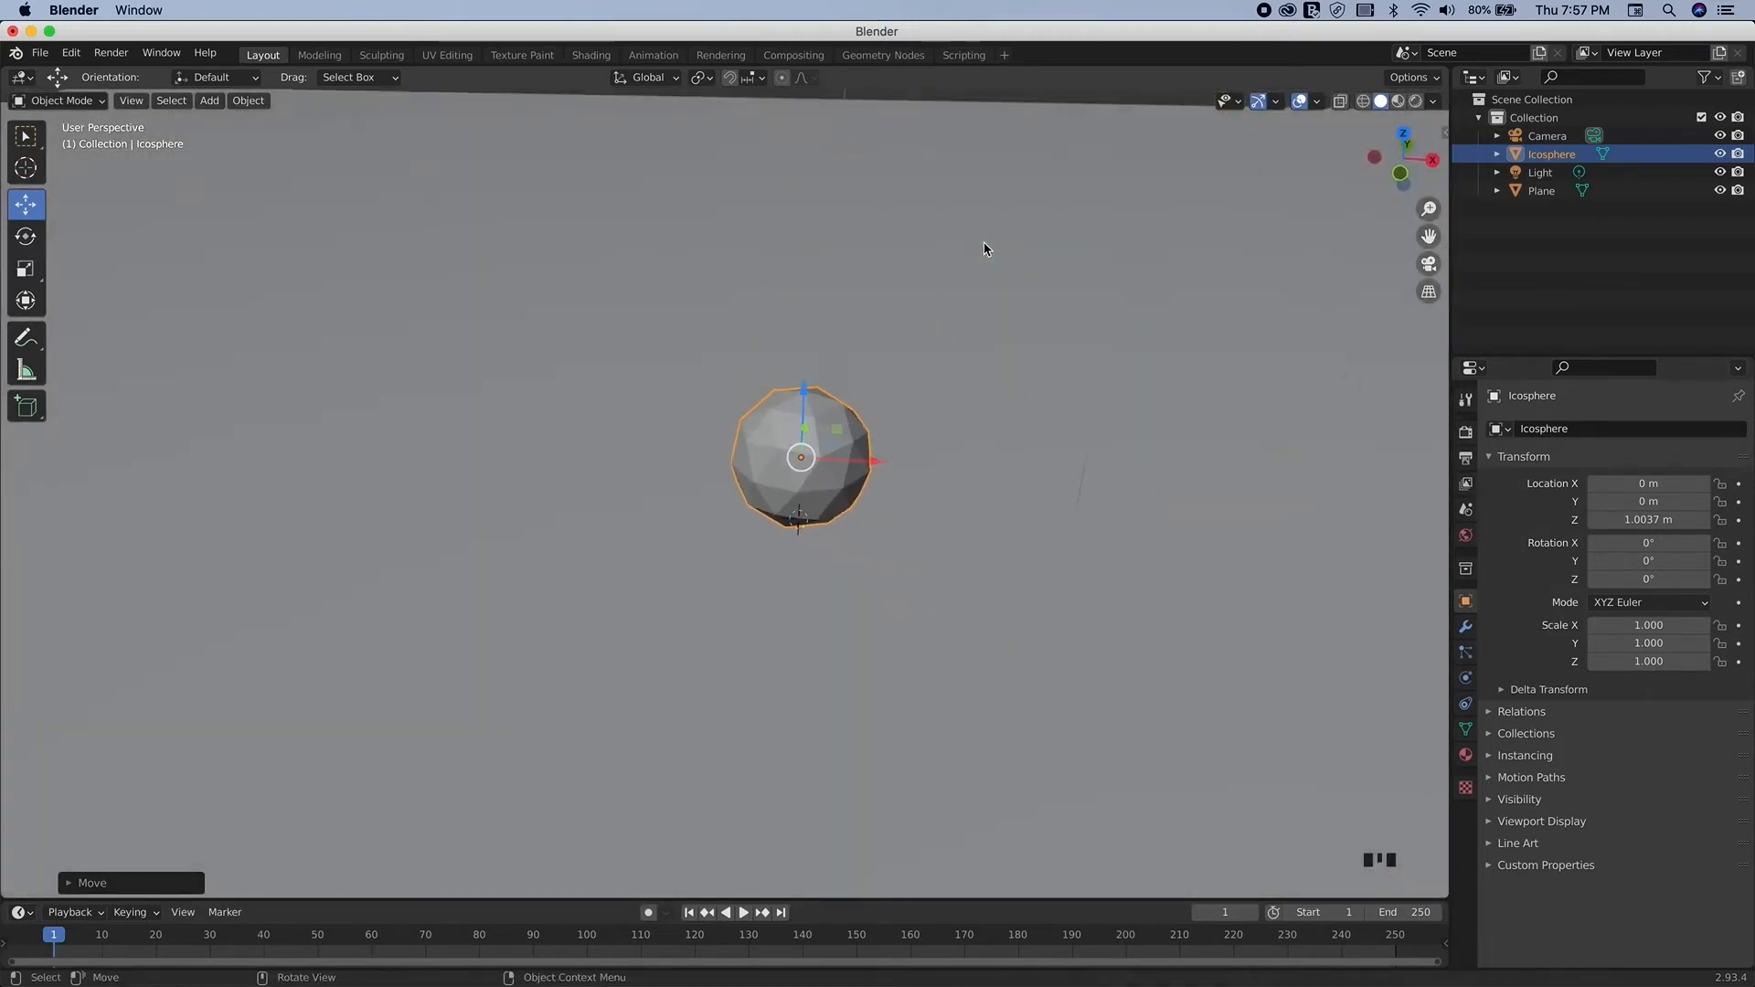
pyautogui.scroll(-5, 984, 248)
pyautogui.scroll(4, 985, 248)
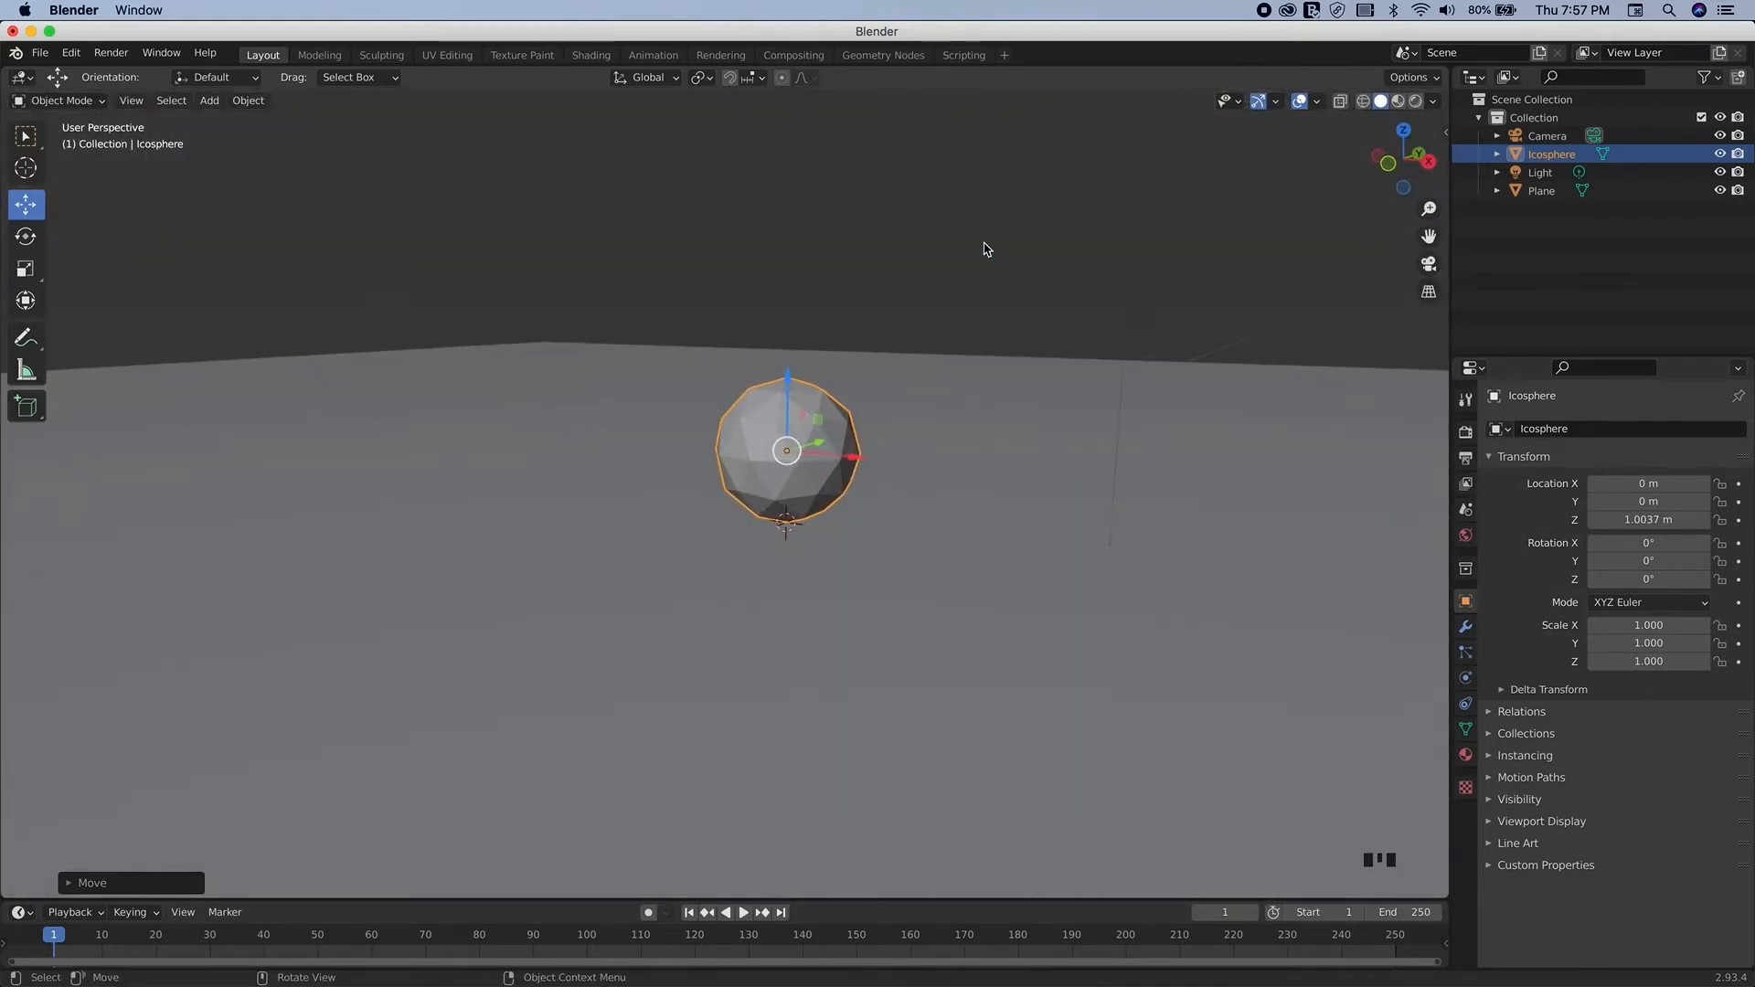
# Step: Add a torus mesh at the world origin and set its major radius to 5.7 m
pyautogui.scroll(8, 985, 249)
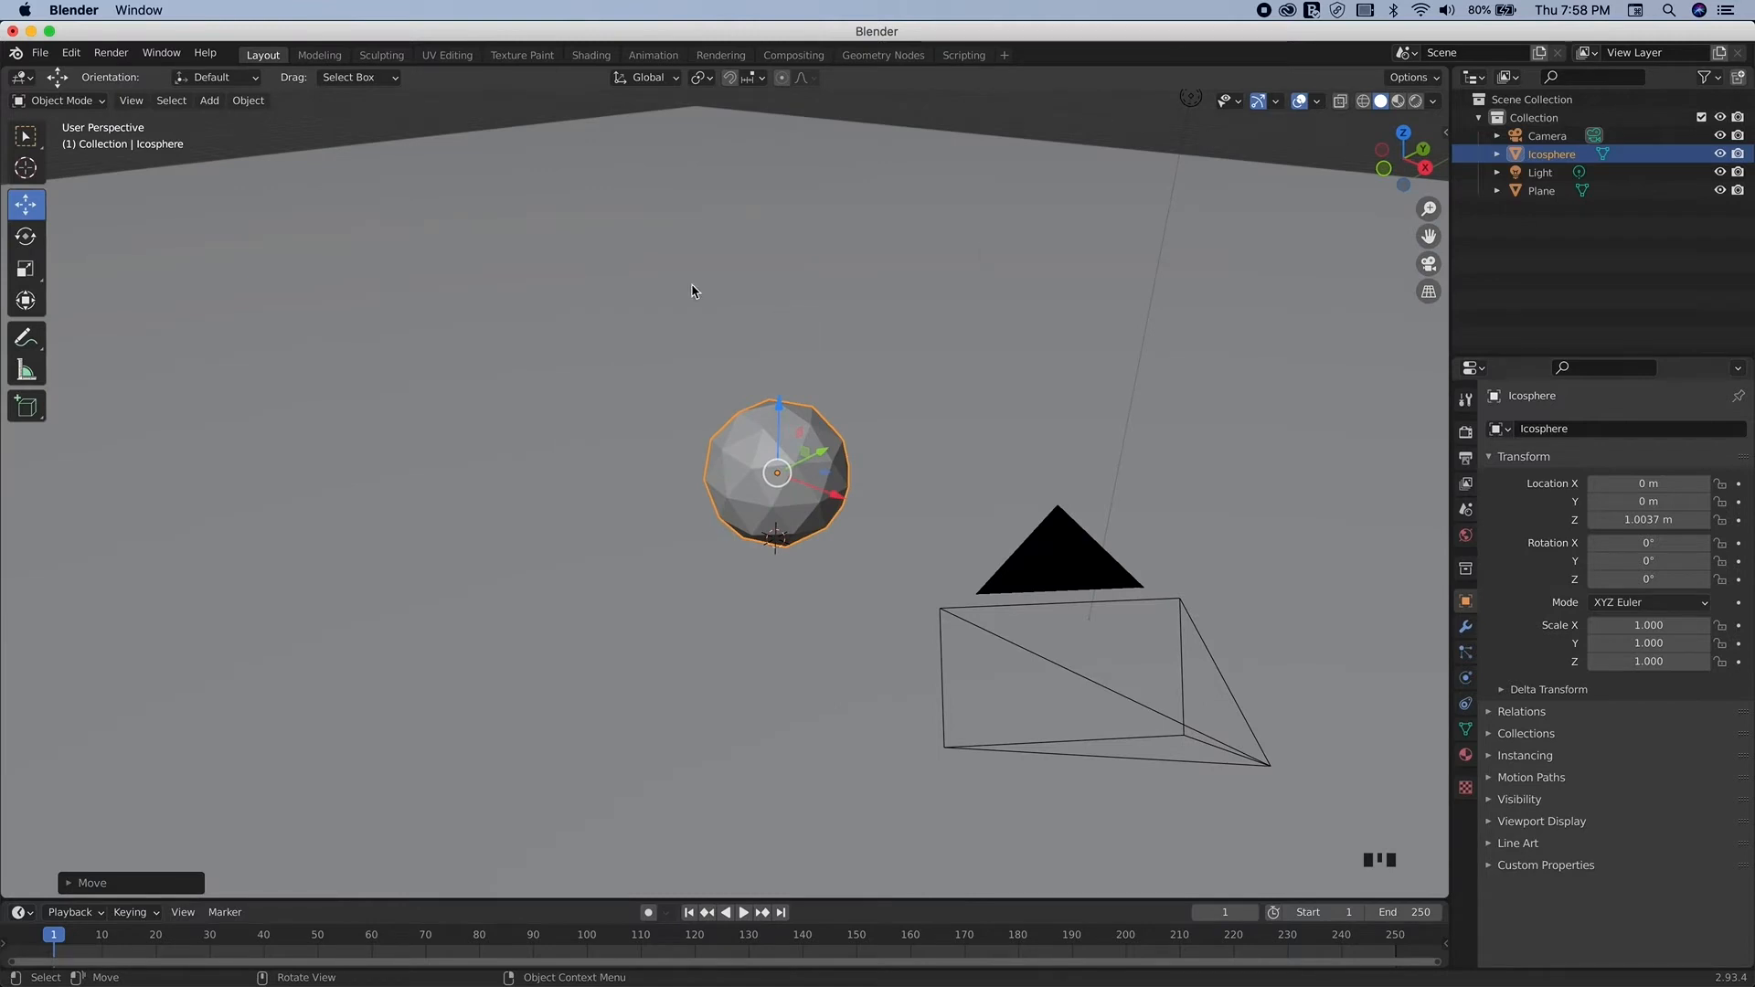
pyautogui.hotkey('shift', 'a')
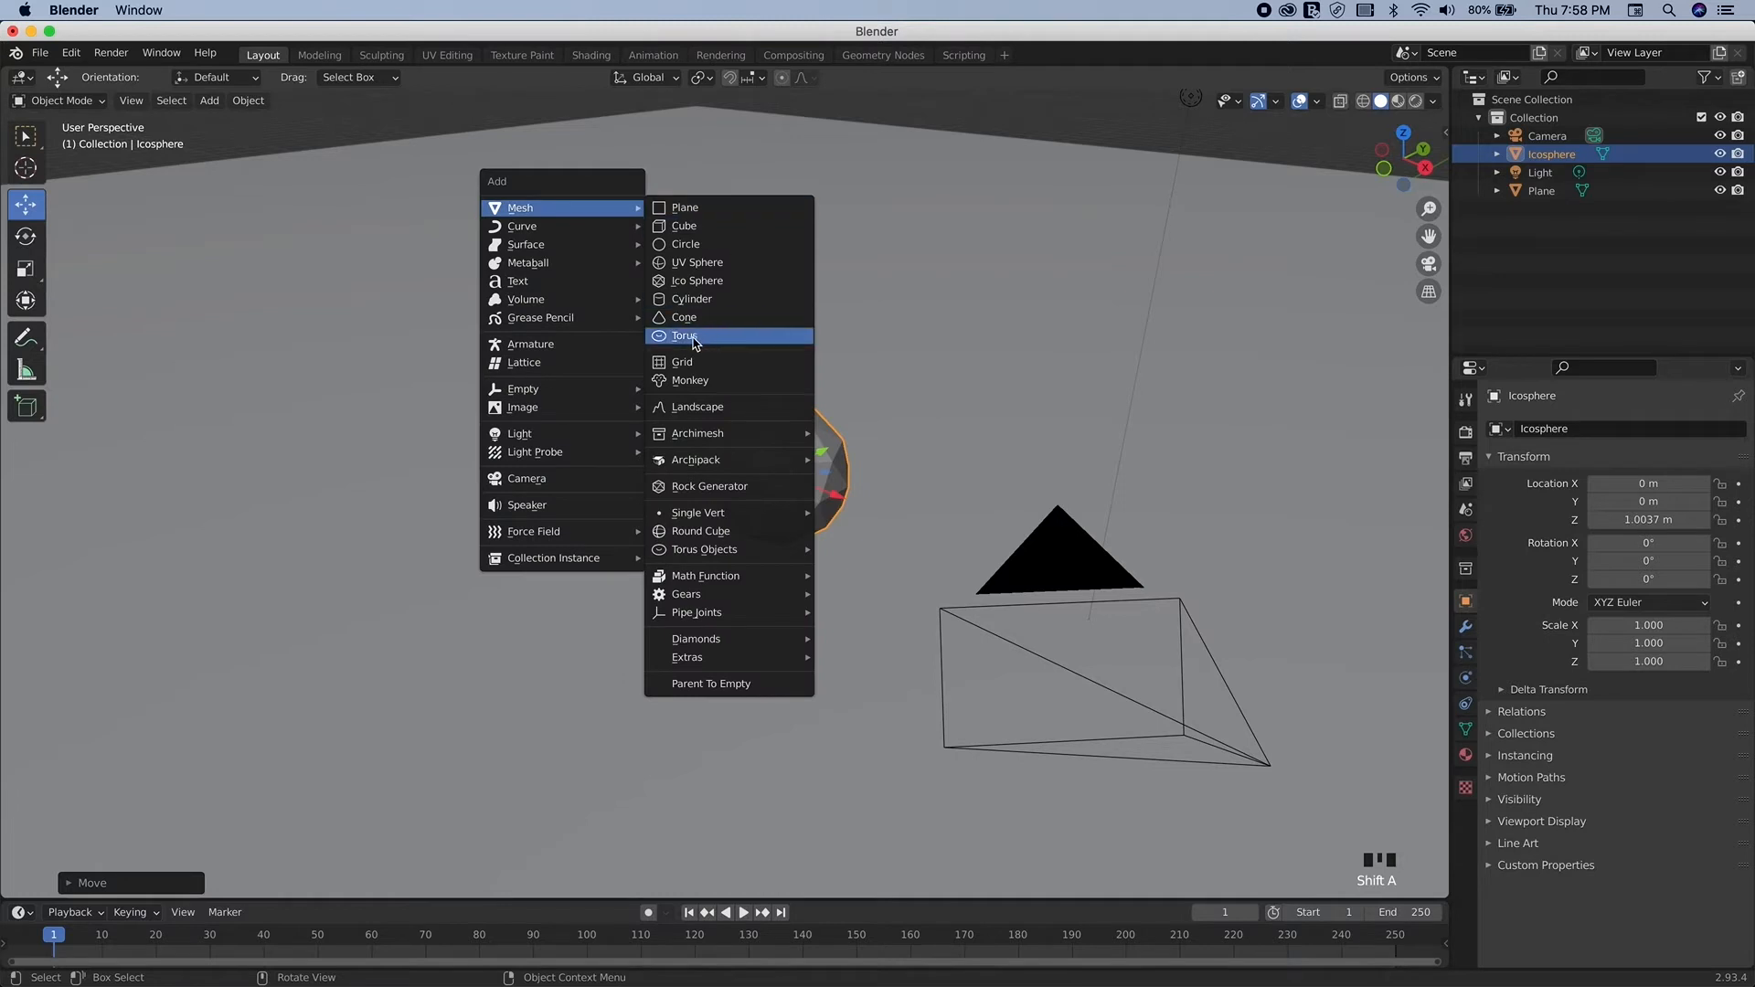
pyautogui.click(694, 338)
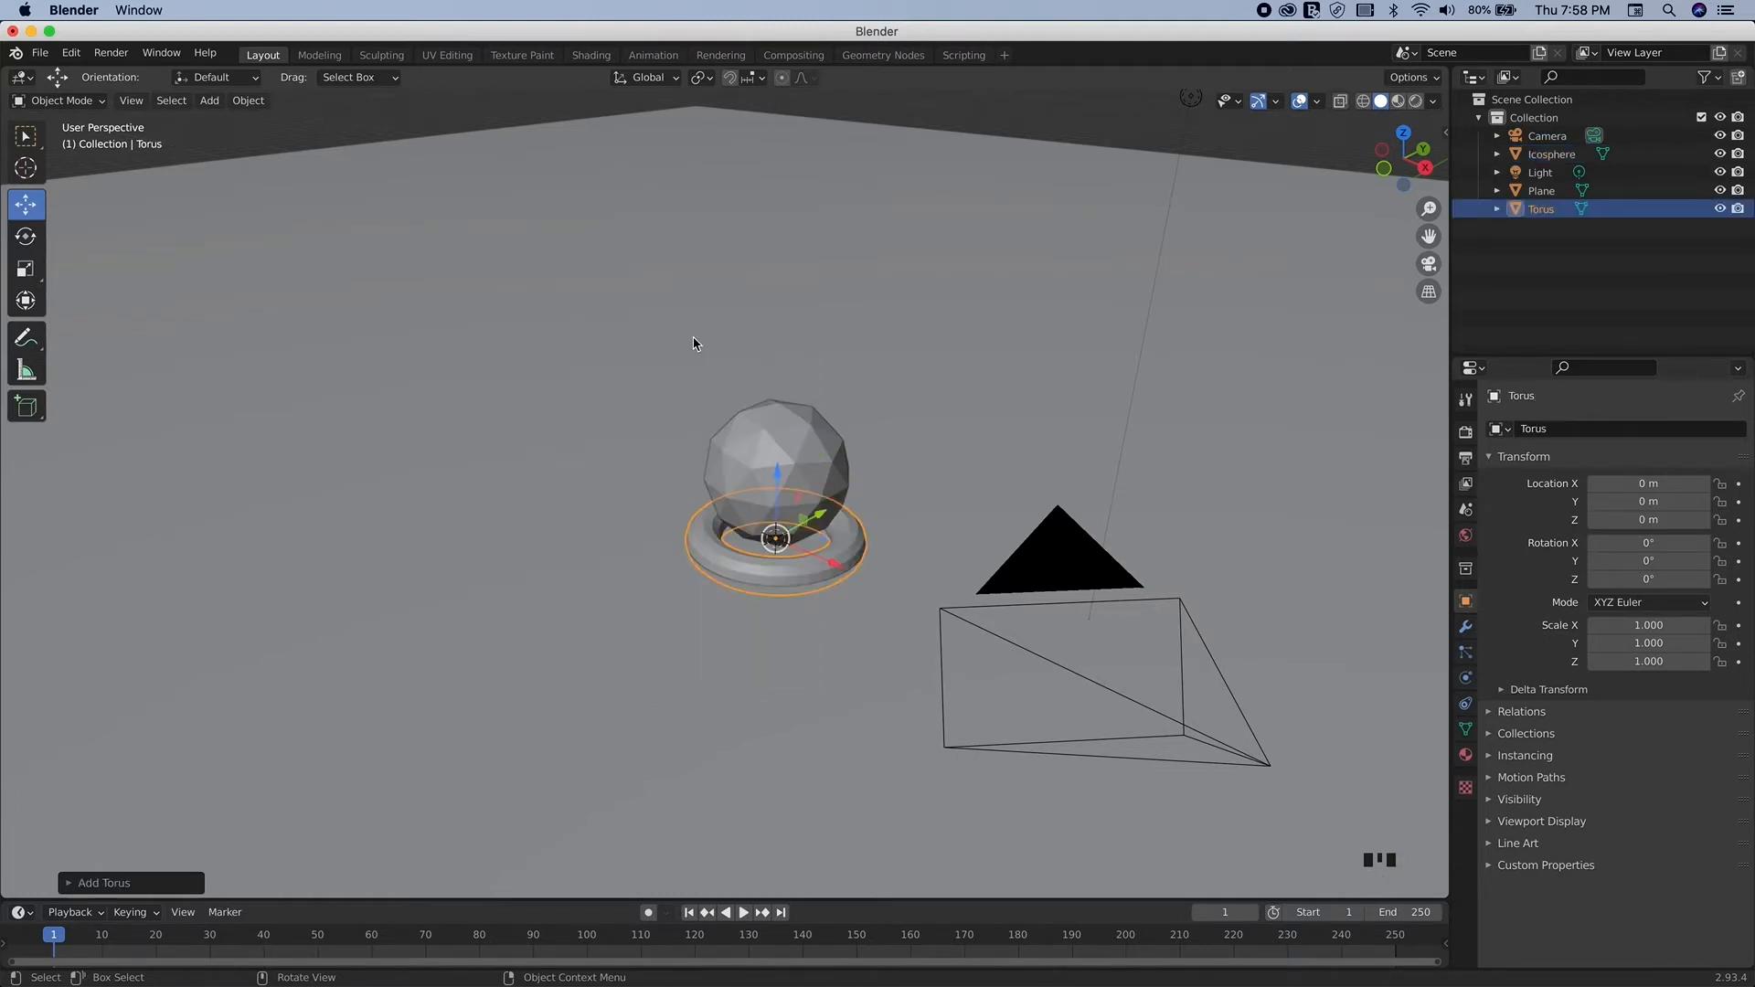
pyautogui.click(72, 883)
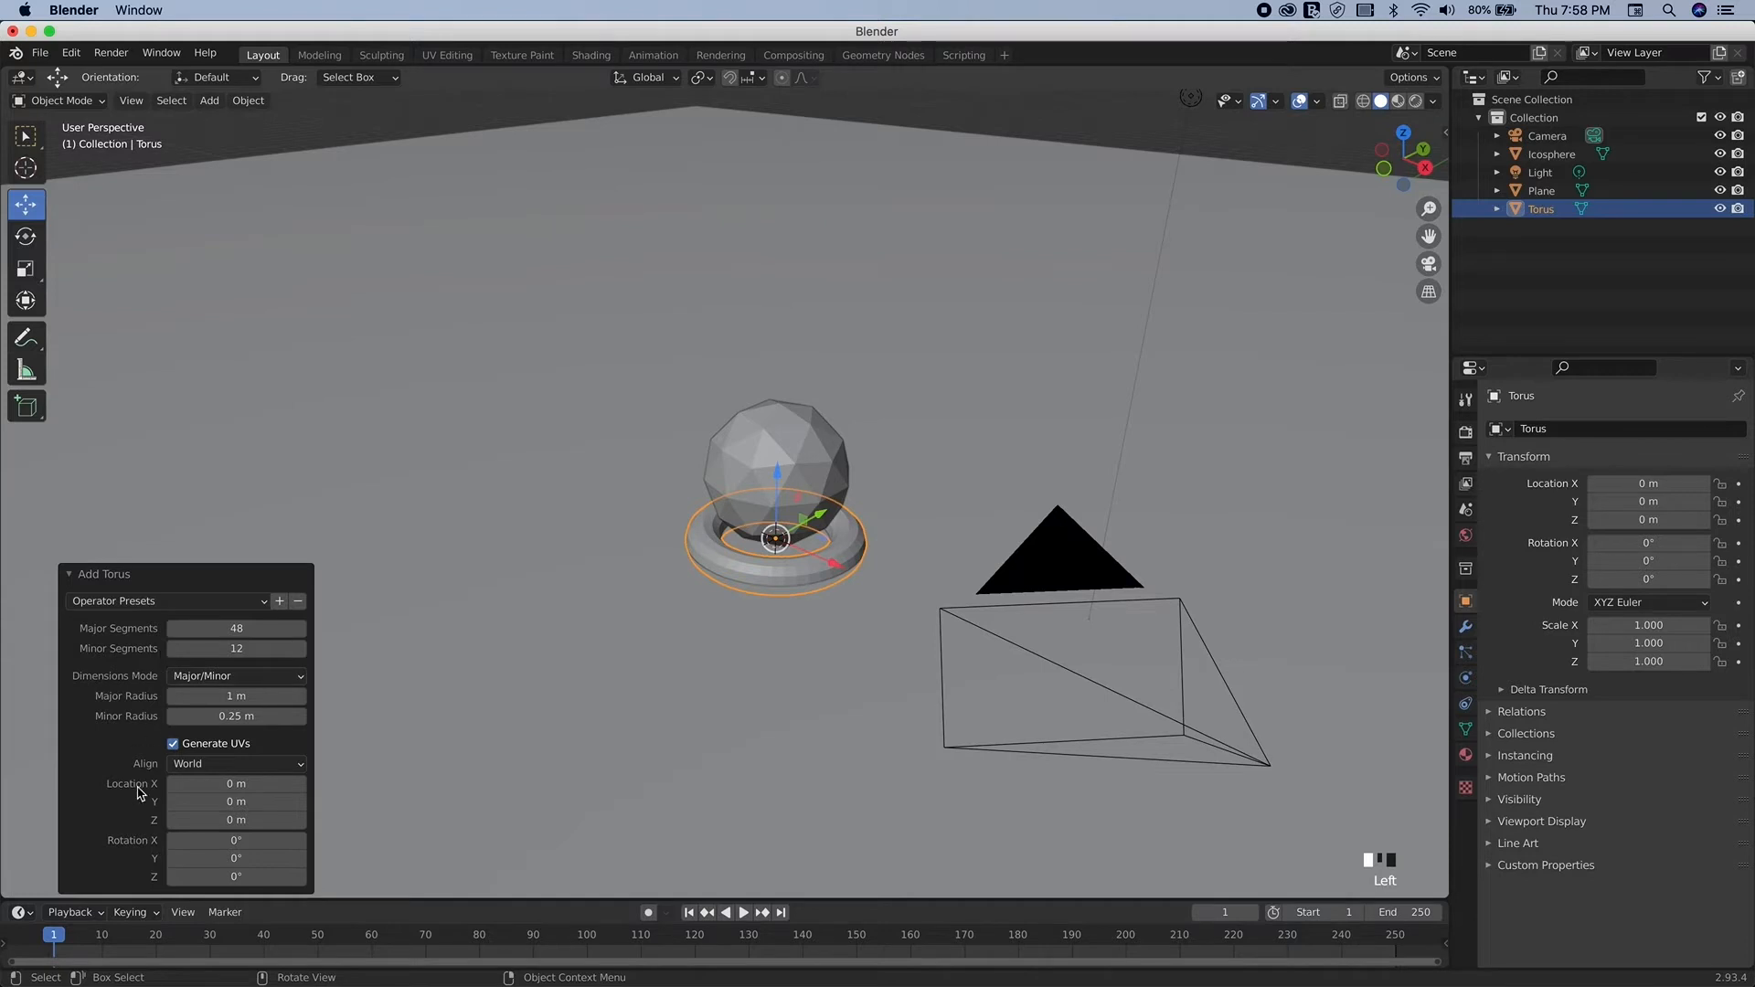
pyautogui.click(221, 696)
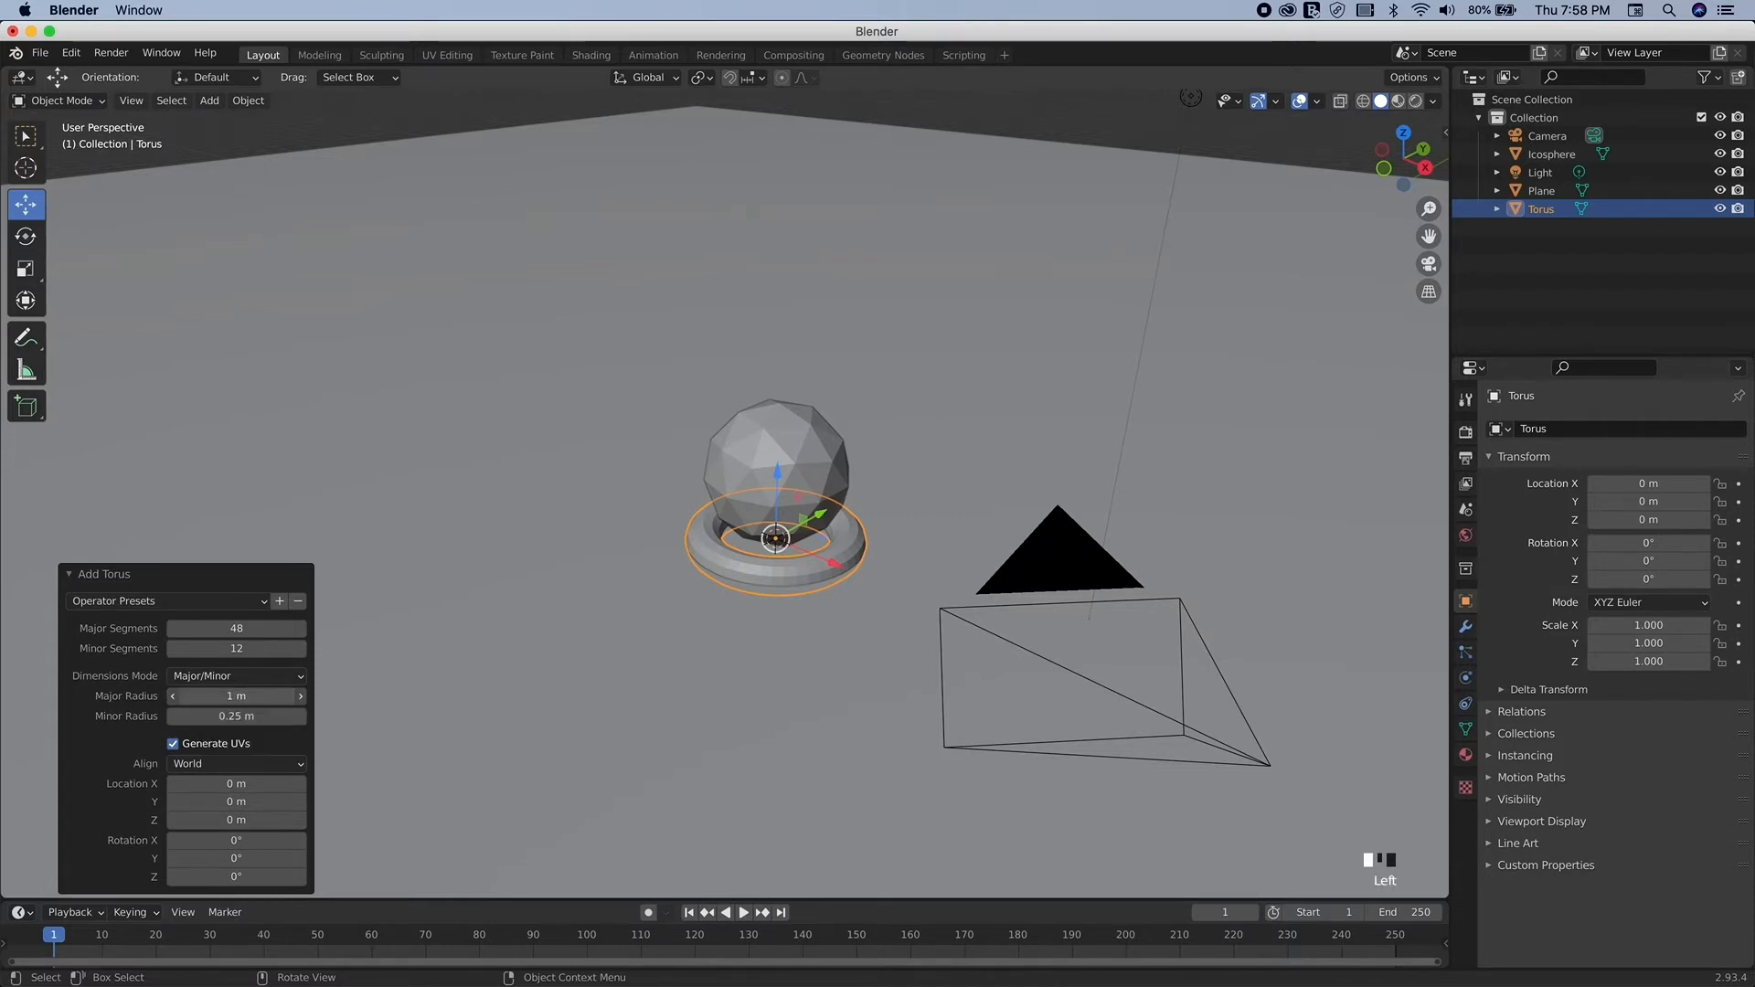
pyautogui.moveTo(222, 696); pyautogui.dragTo(651, 696)
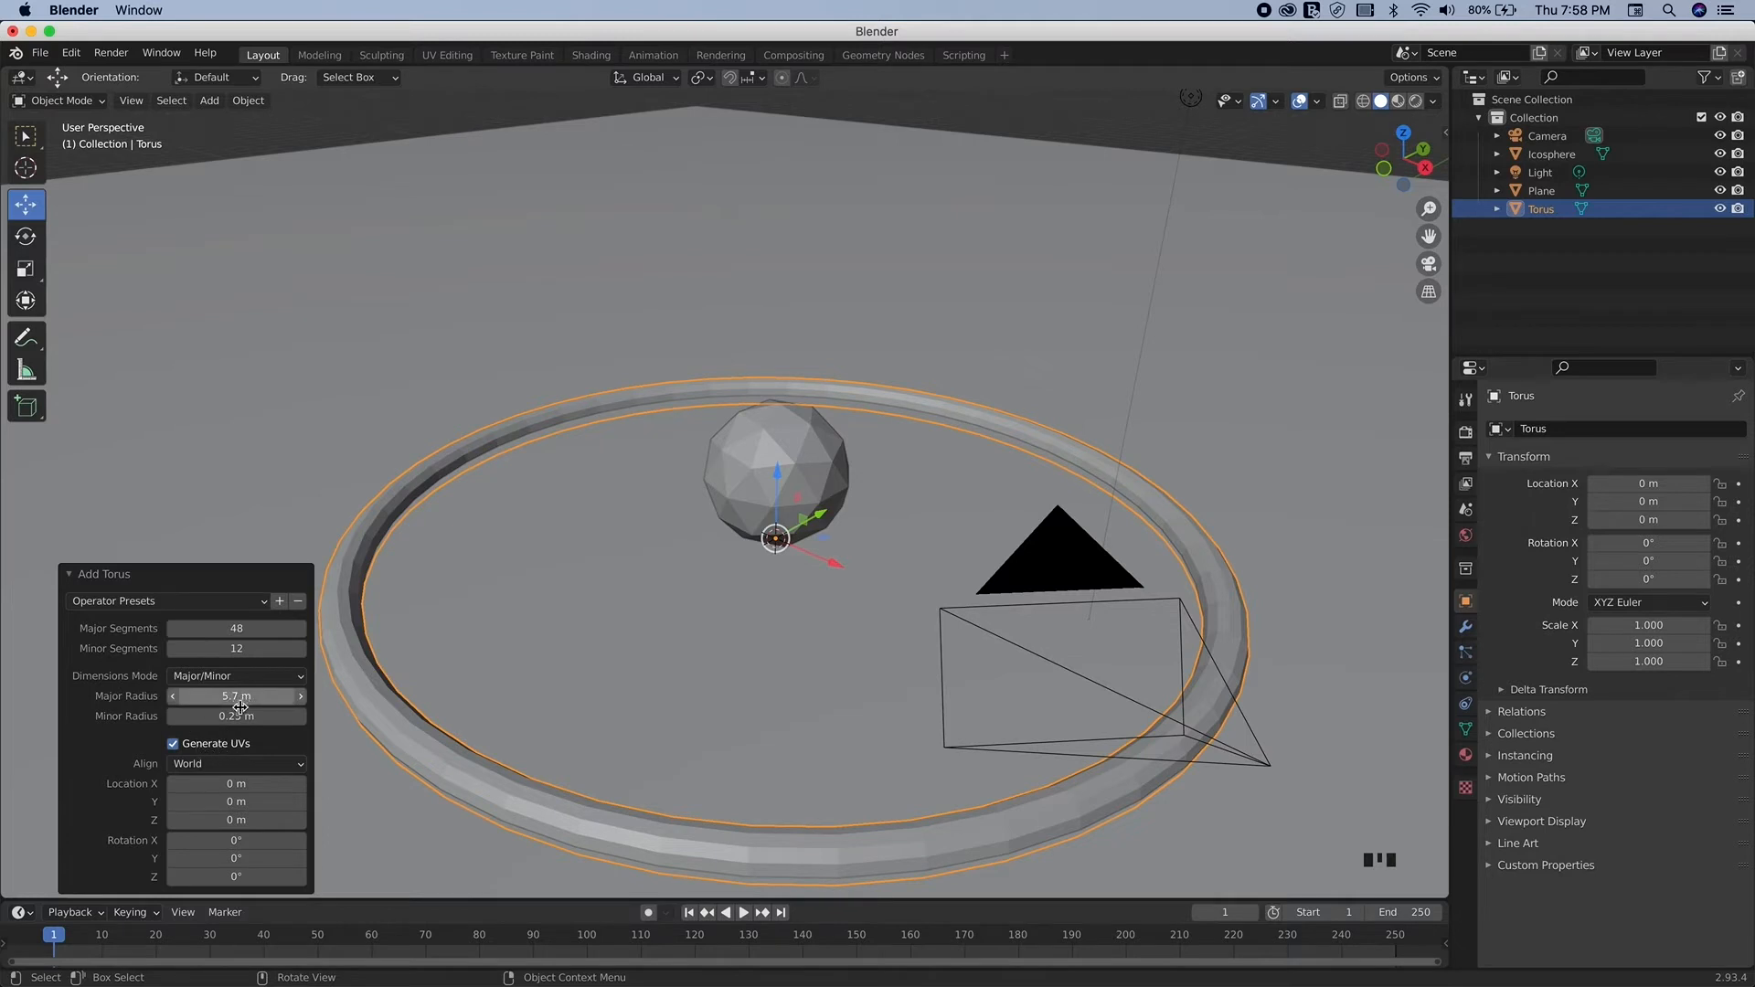
# Step: Thin the torus ring to a minor radius of 0.06 m
pyautogui.moveTo(221, 718); pyautogui.dragTo(212, 717)
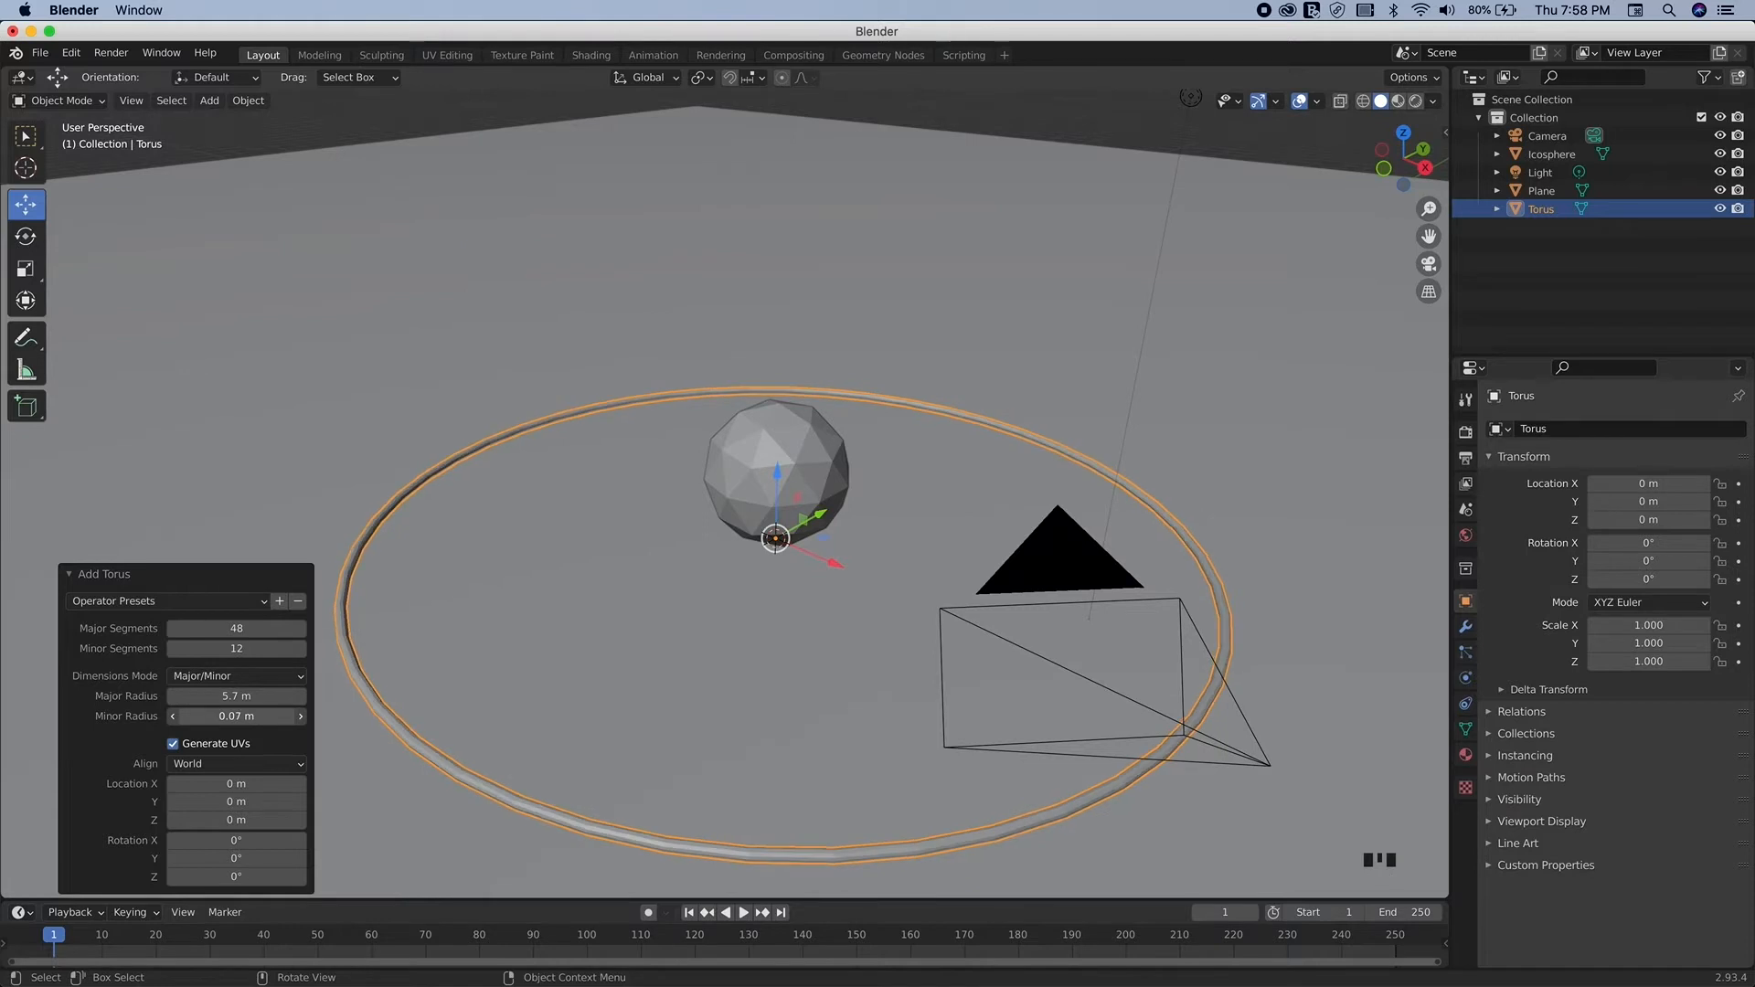
pyautogui.click(231, 718)
pyautogui.press('Left')
pyautogui.press('Left')
pyautogui.press('Left')
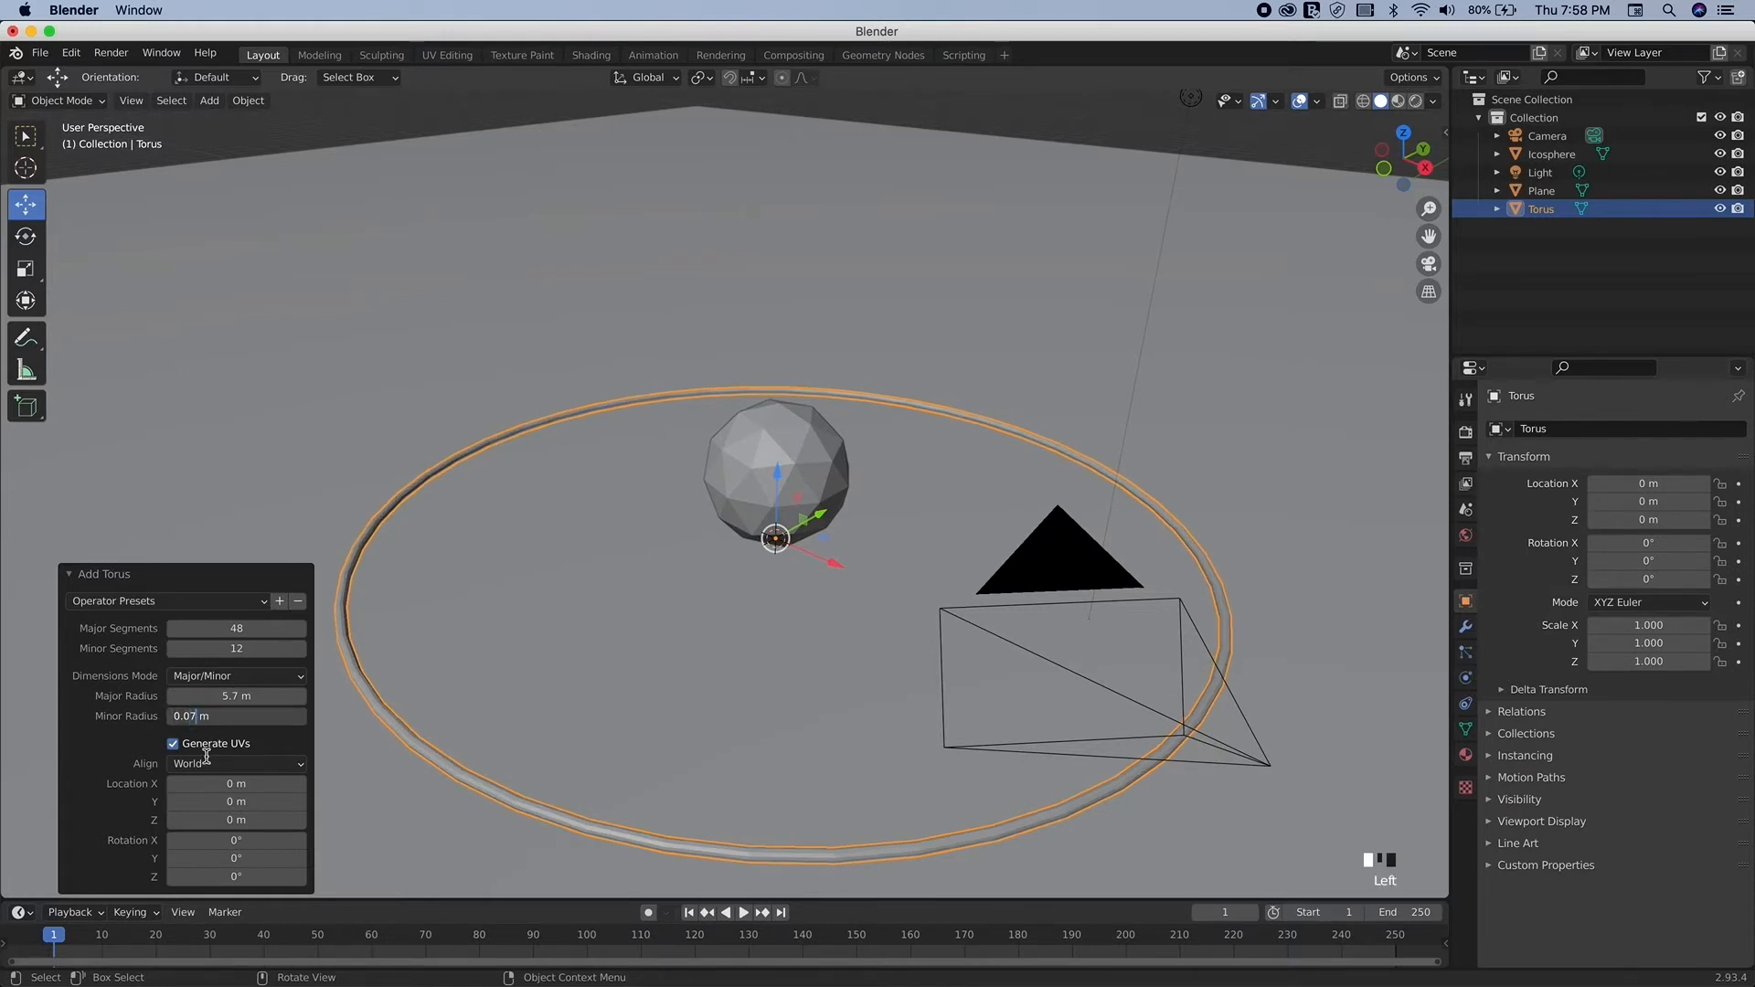
pyautogui.press('BackSpace')
pyautogui.write('6')
pyautogui.press('Return')
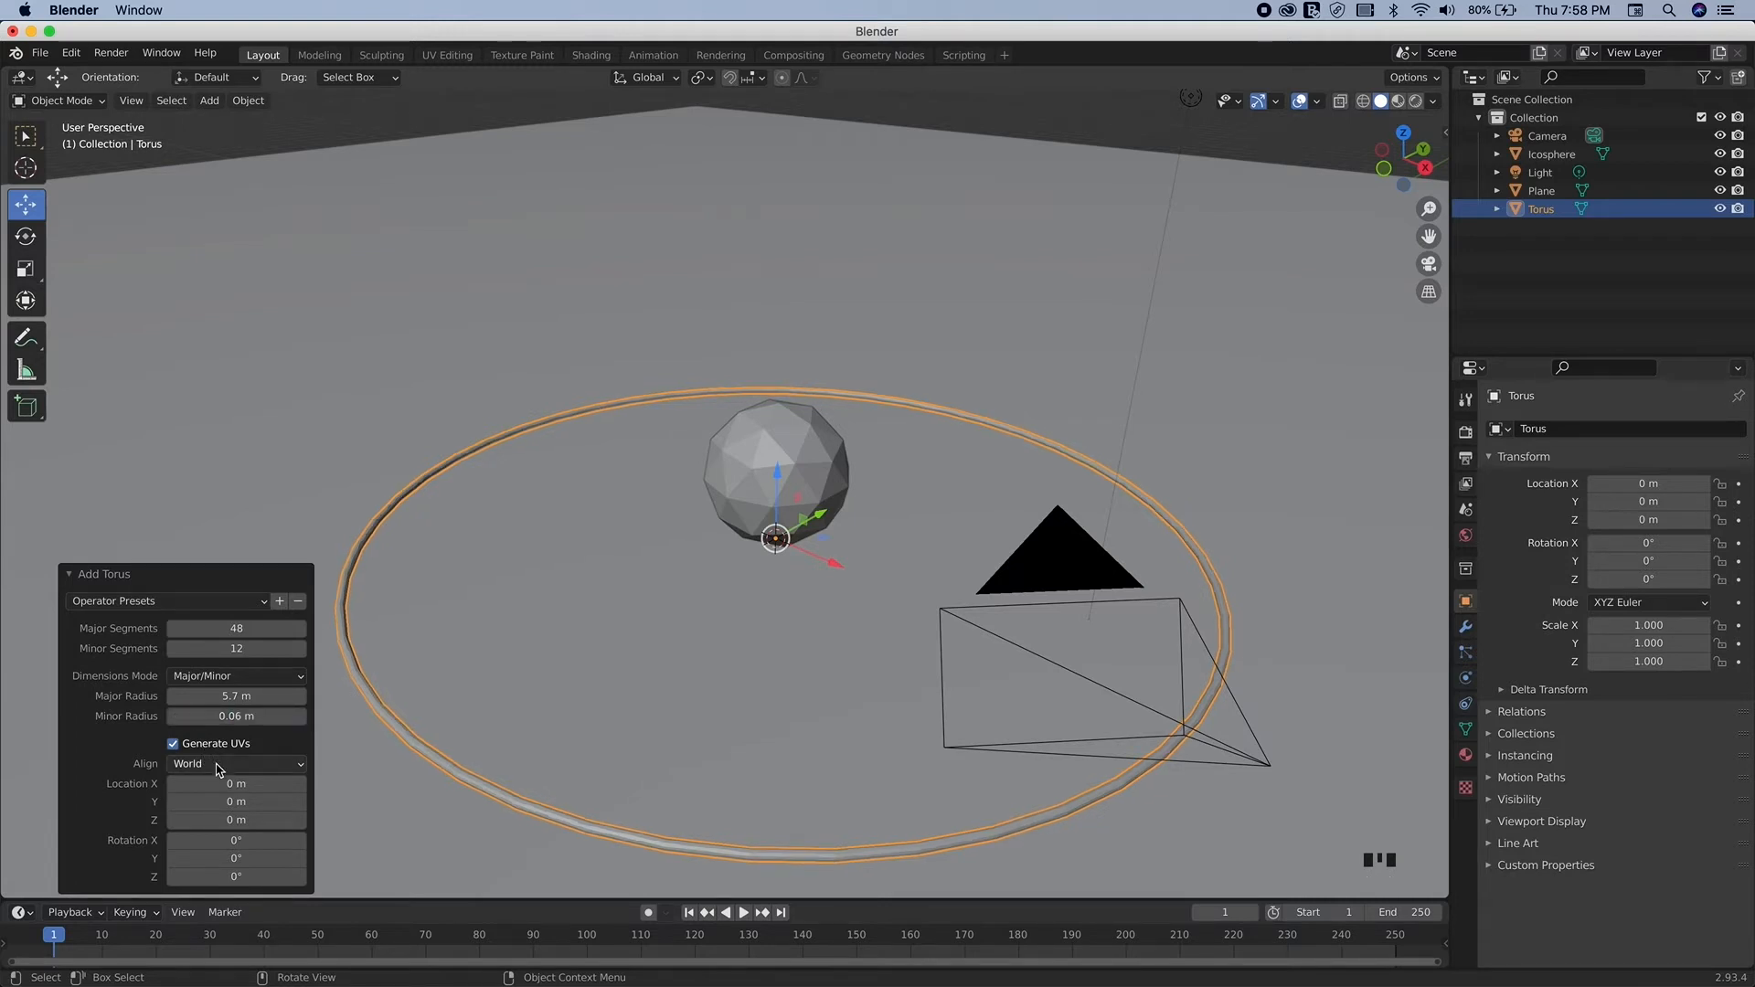
# Step: Set the torus's minor radius to 0.03 m for a thinner ring
pyautogui.scroll(-10, 591, 564)
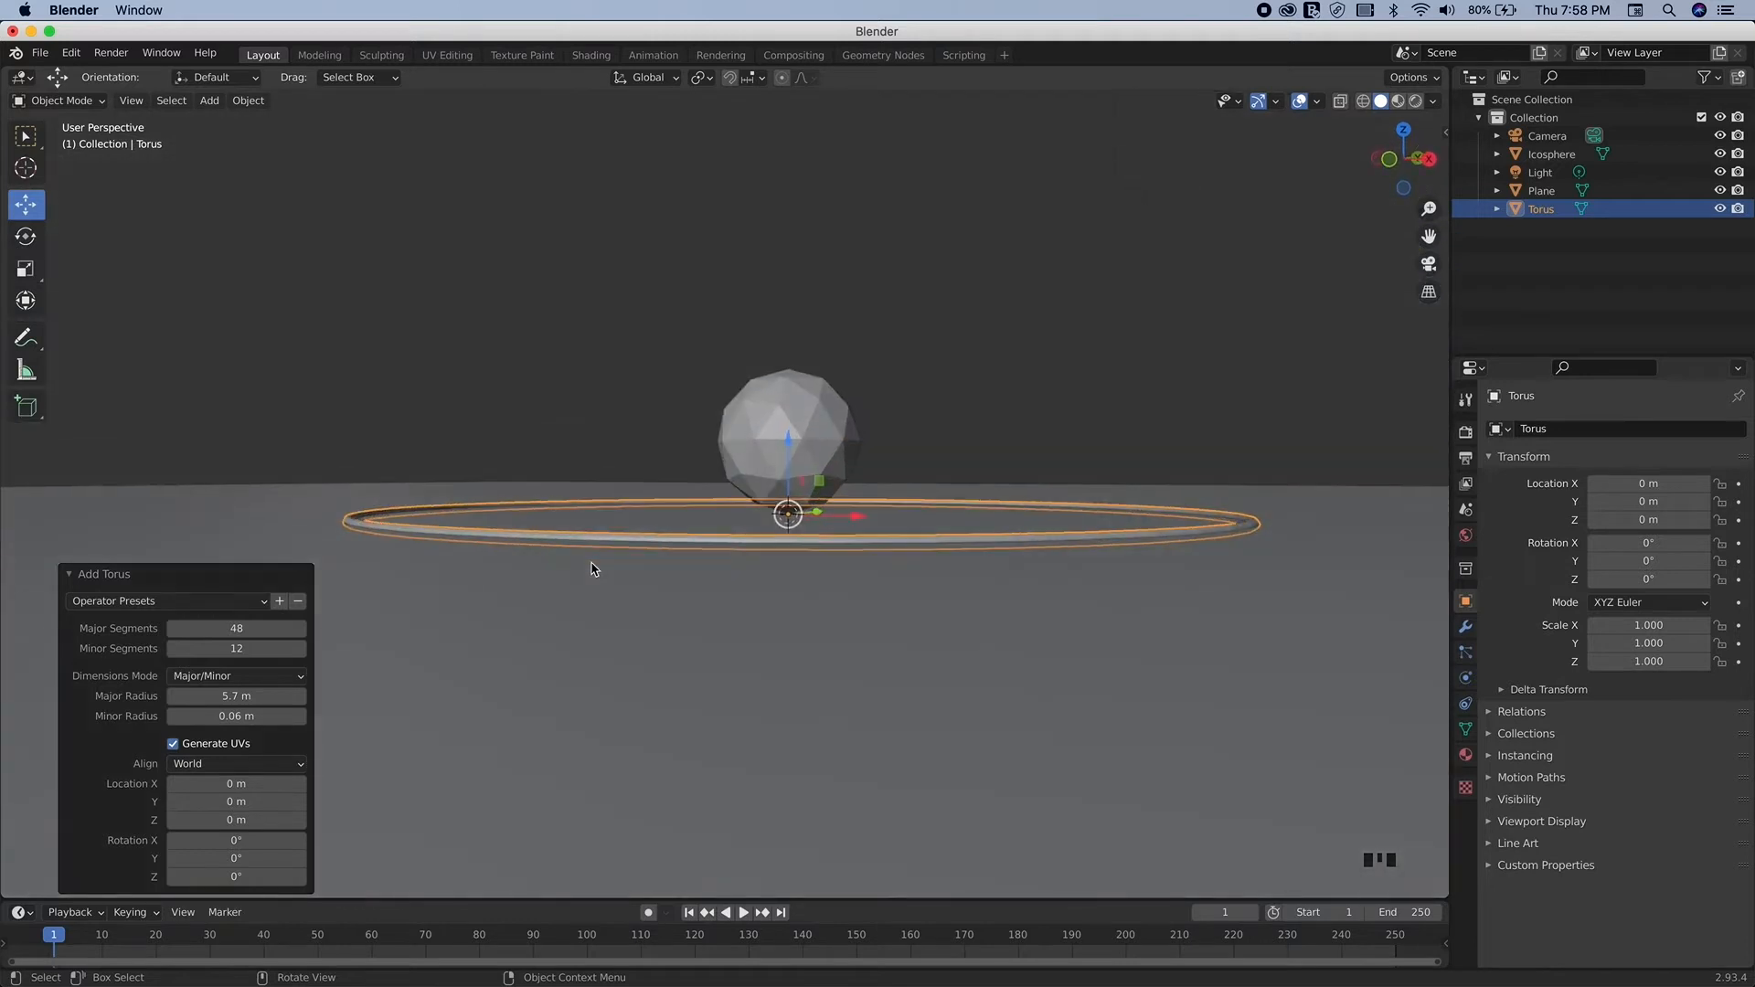
pyautogui.scroll(10, 592, 568)
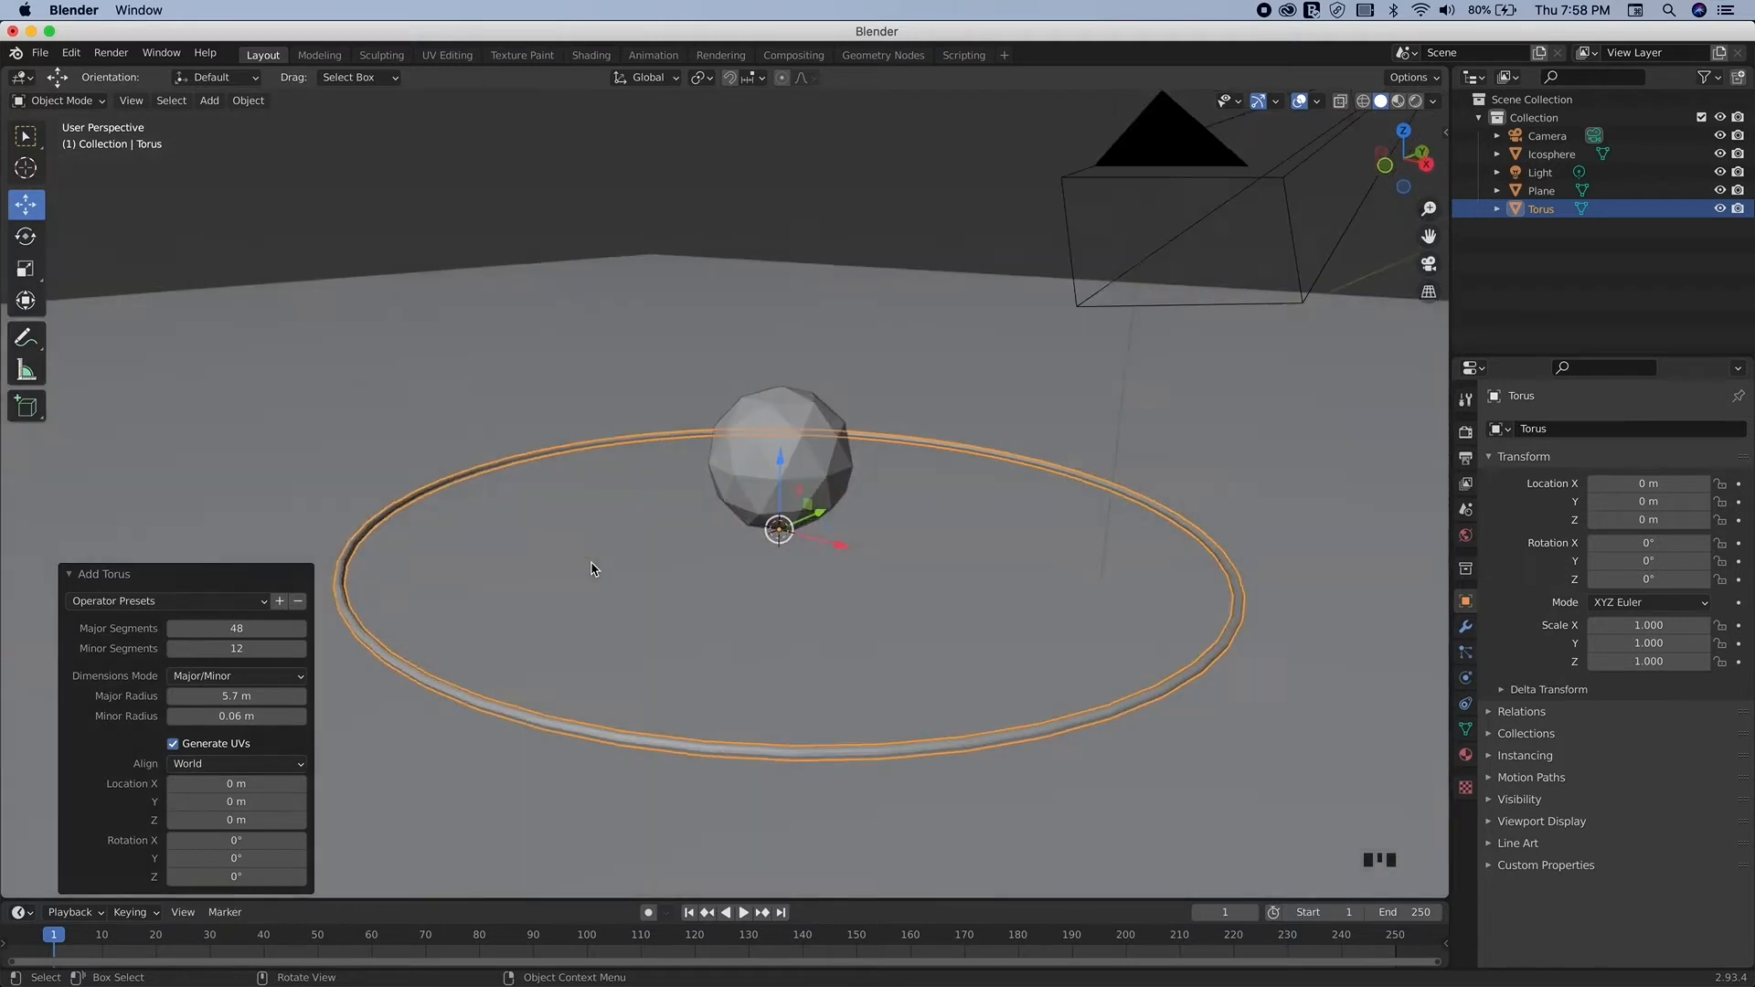
pyautogui.click(234, 716)
pyautogui.click(192, 720)
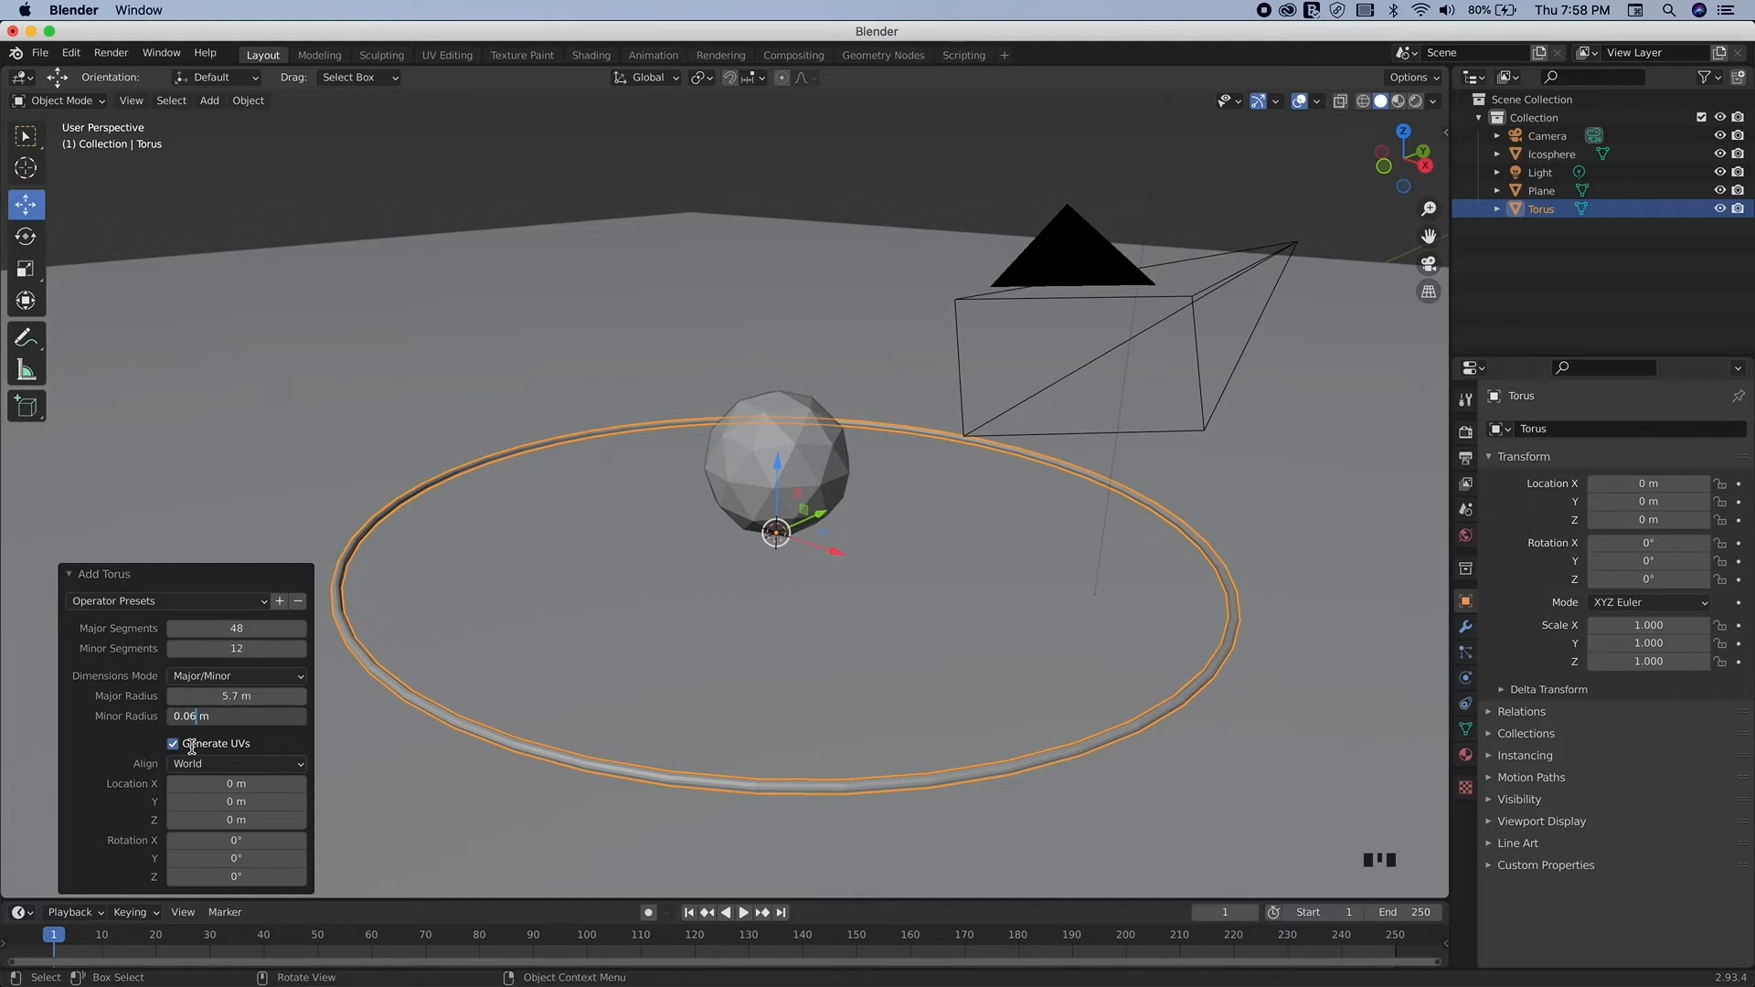
pyautogui.press('BackSpace')
pyautogui.write('3')
pyautogui.press('Return')
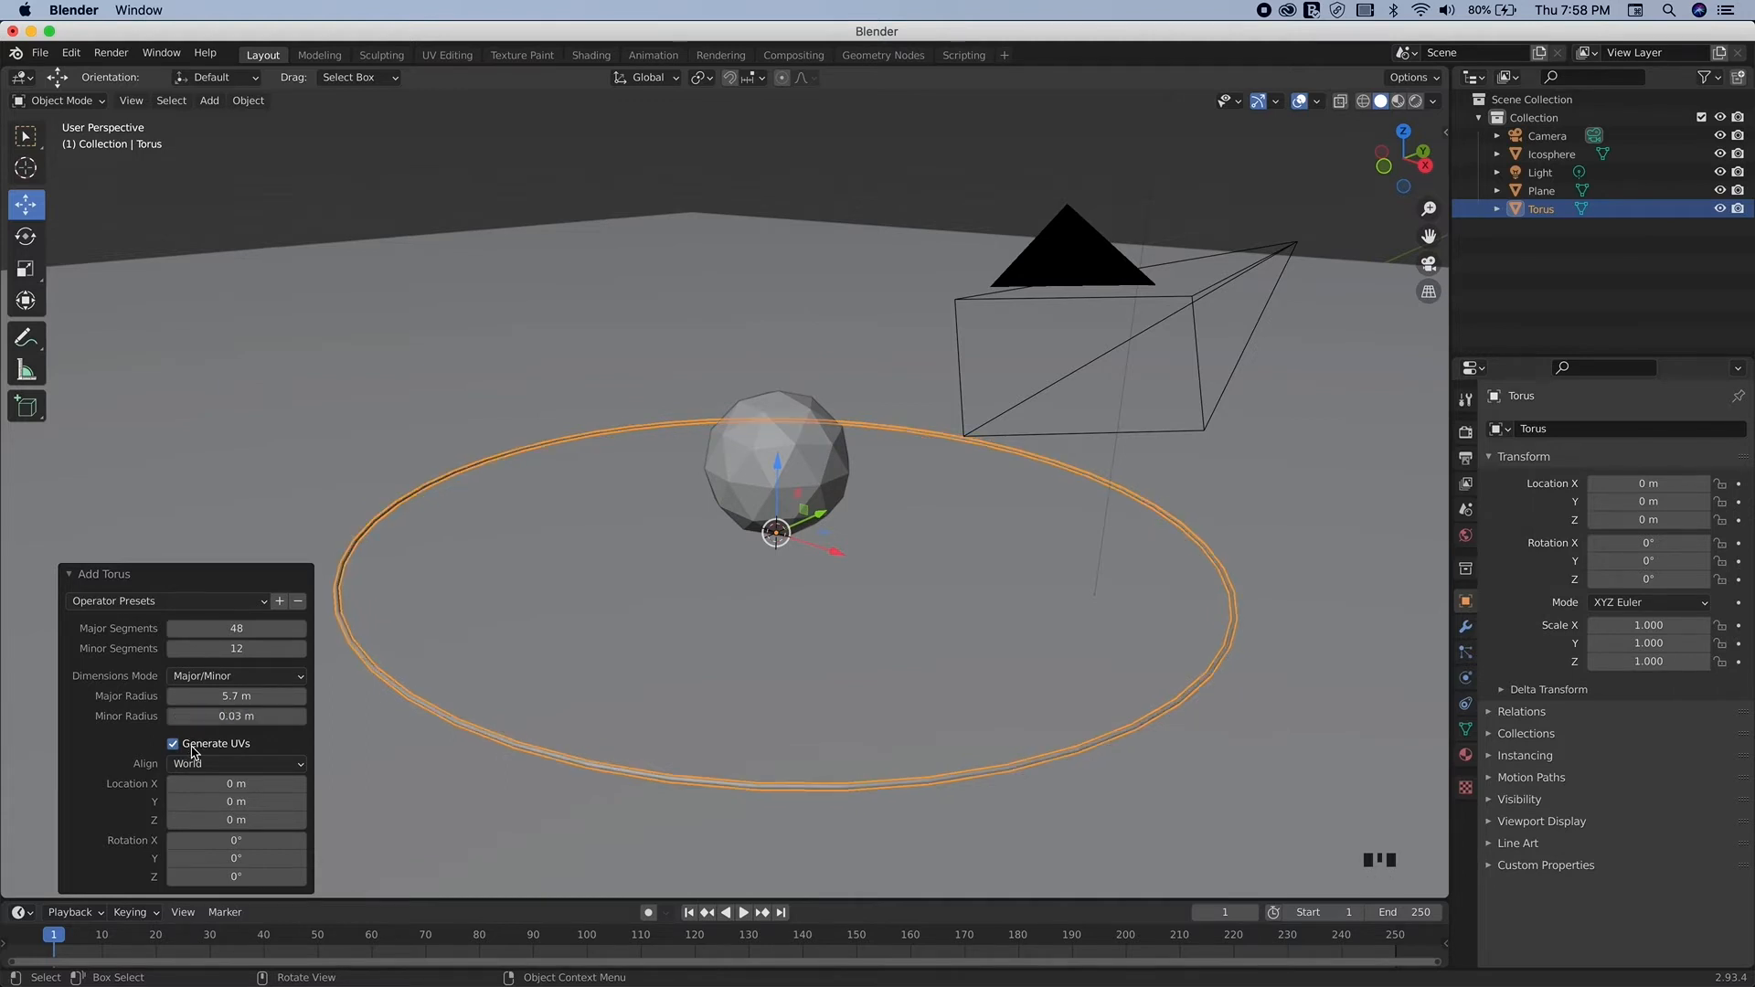
# Step: Set the torus's major segments to 100 for a smoother ring
pyautogui.click(237, 631)
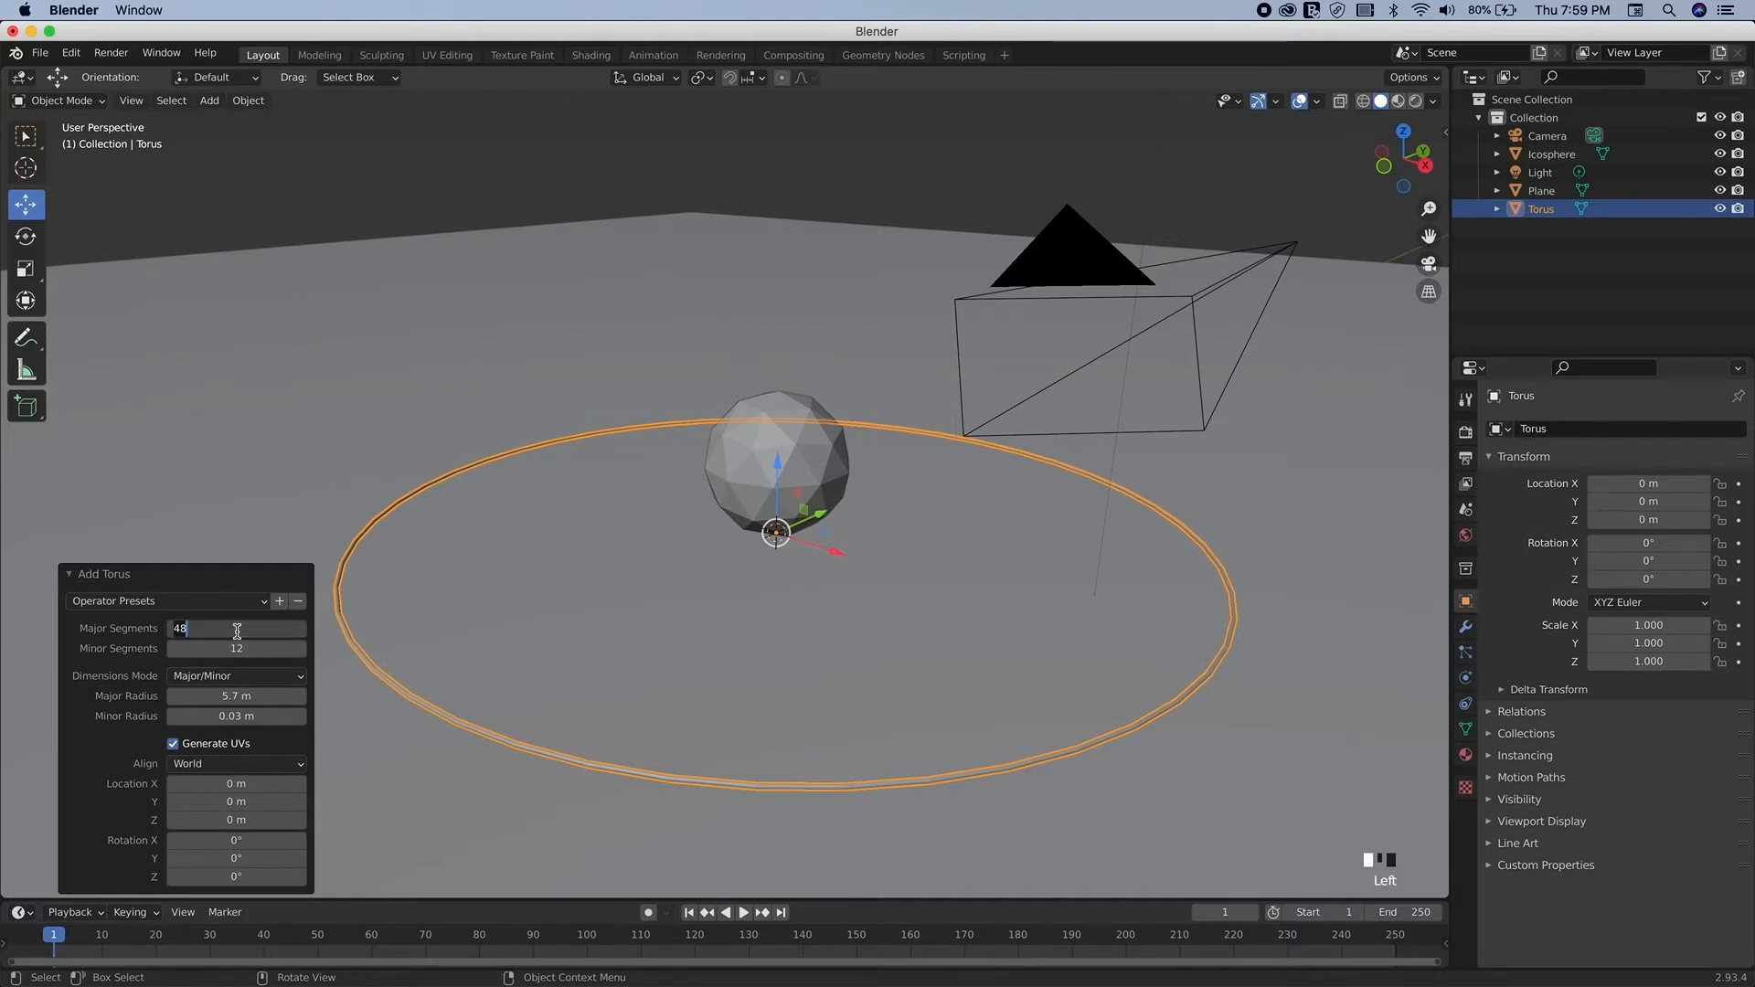
pyautogui.write('100')
pyautogui.press('Return')
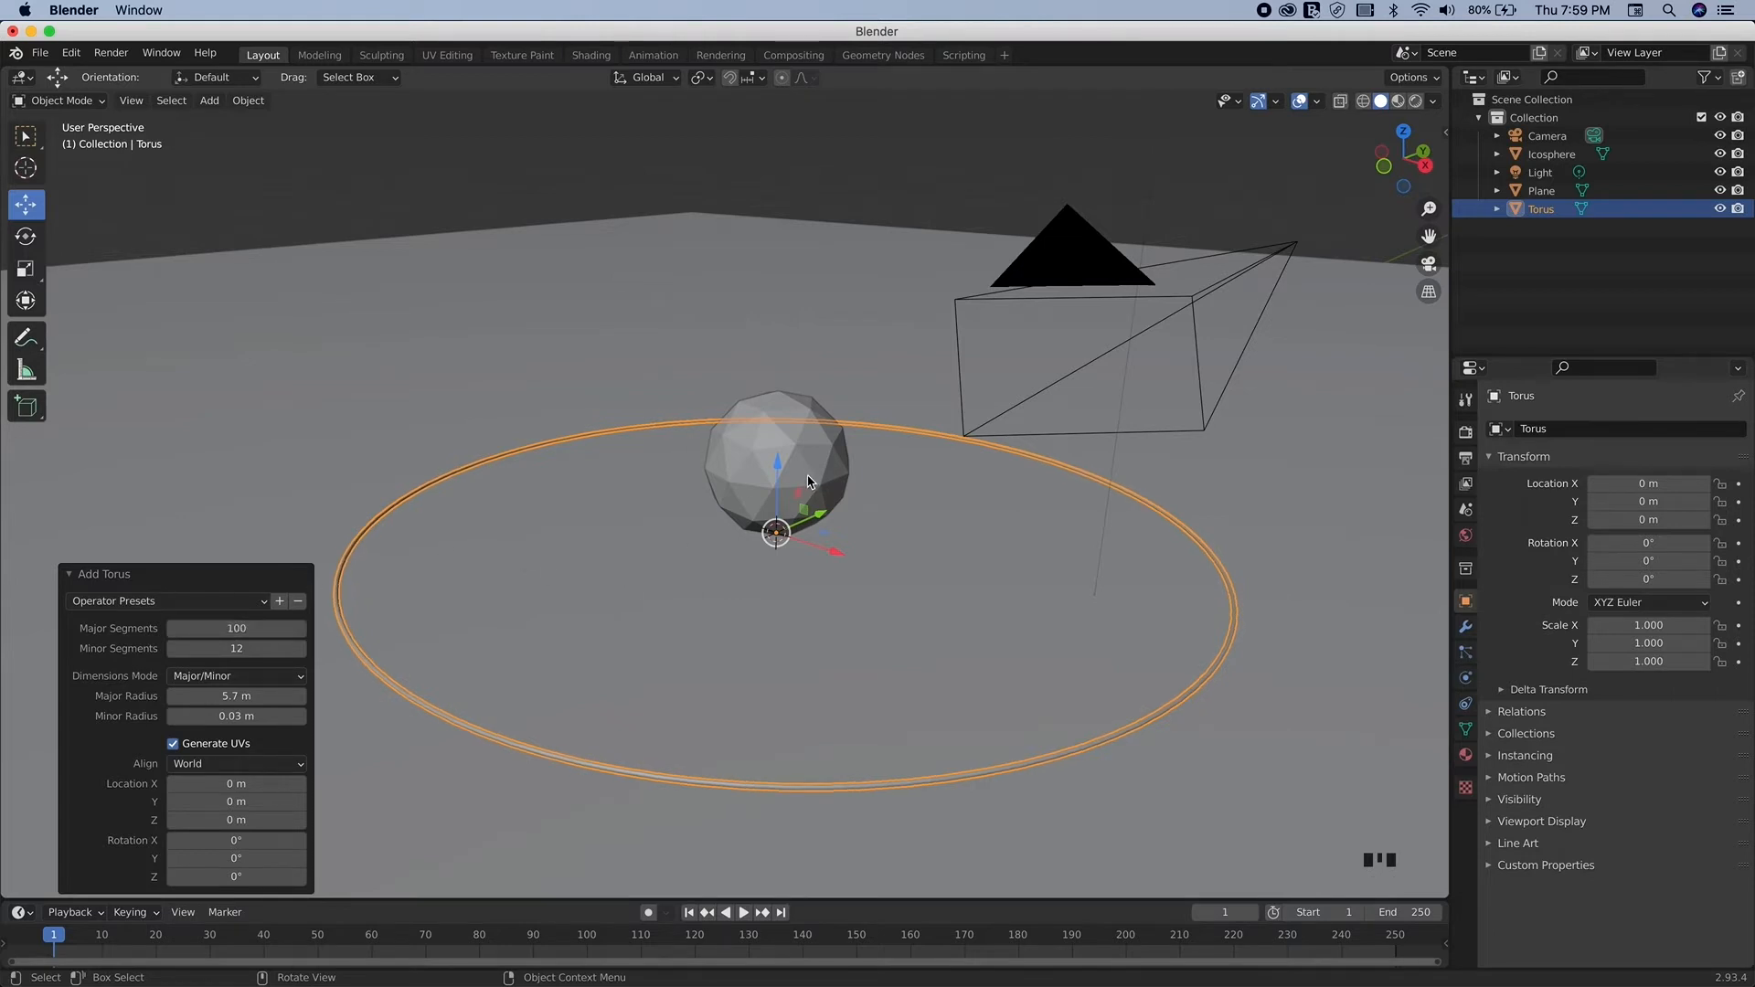
# Step: Raise the large torus straight up along Z by about 0.5007 m above the ground plane
pyautogui.click(875, 173)
pyautogui.moveTo(852, 494)
pyautogui.mouseDown(button='middle')
pyautogui.moveTo(852, 440)
pyautogui.moveTo(850, 489)
pyautogui.mouseUp(button='middle')
pyautogui.click(945, 446)
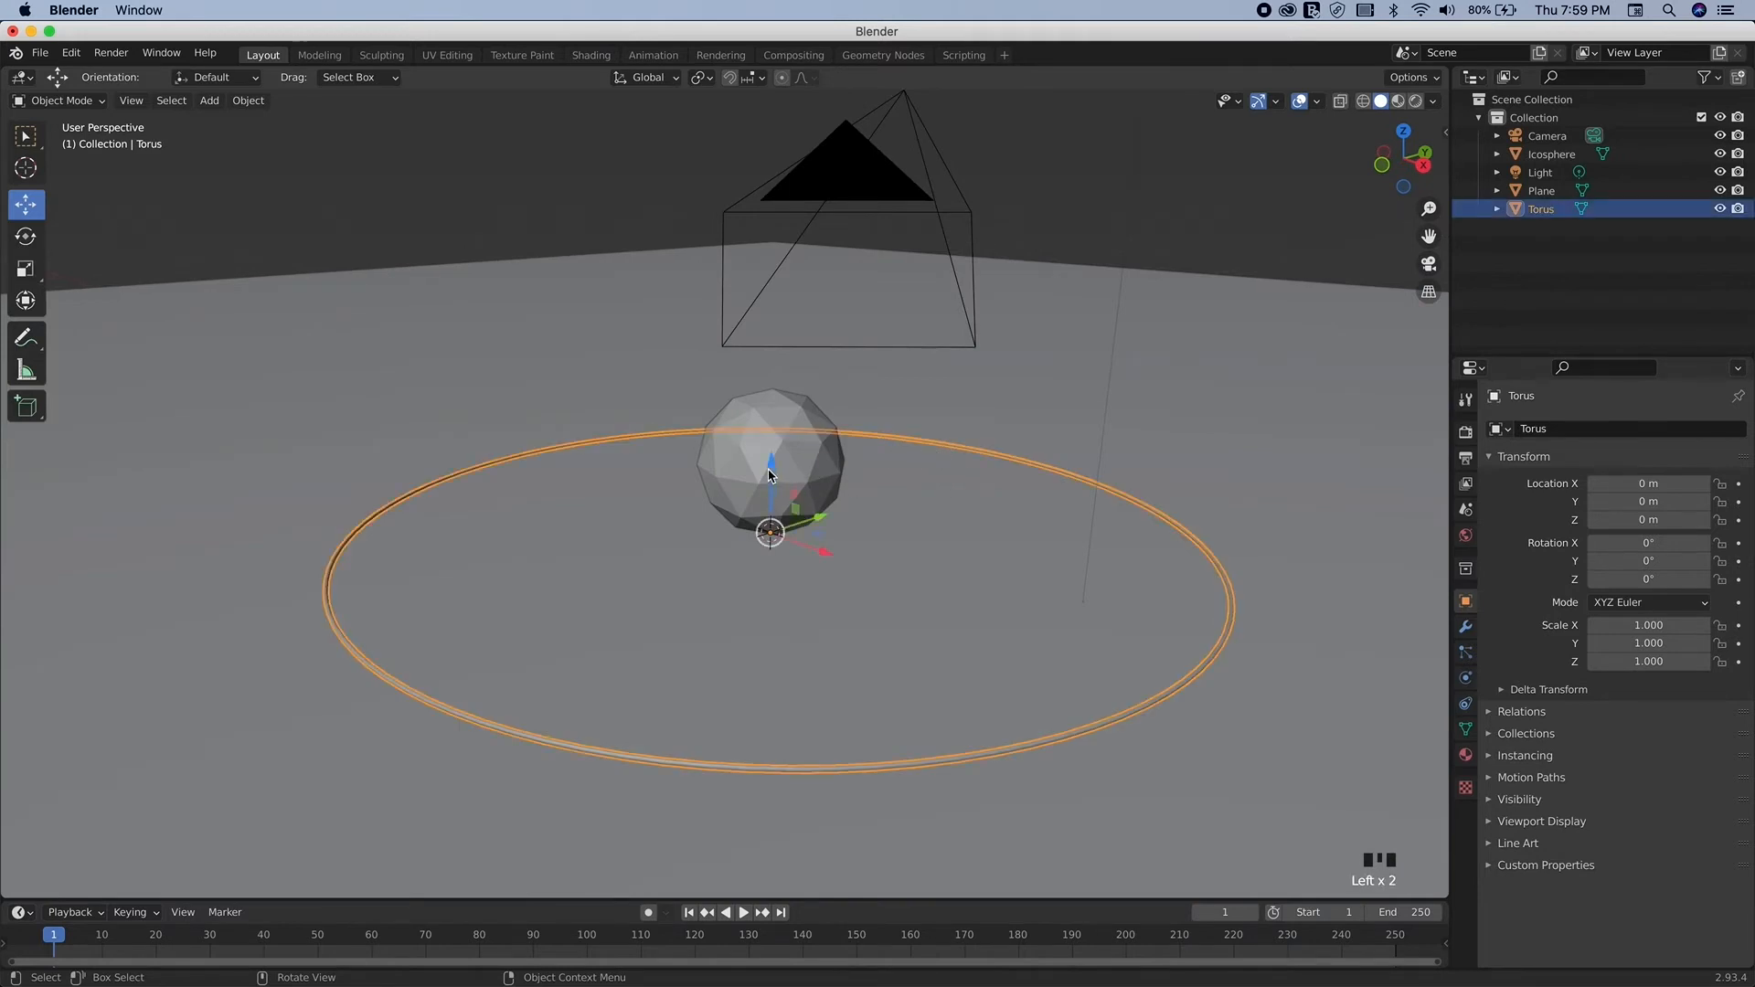
pyautogui.moveTo(770, 474); pyautogui.dragTo(774, 437)
pyautogui.moveTo(773, 437)
pyautogui.mouseDown(button='middle')
pyautogui.moveTo(773, 452)
pyautogui.moveTo(772, 433)
pyautogui.mouseUp(button='middle')
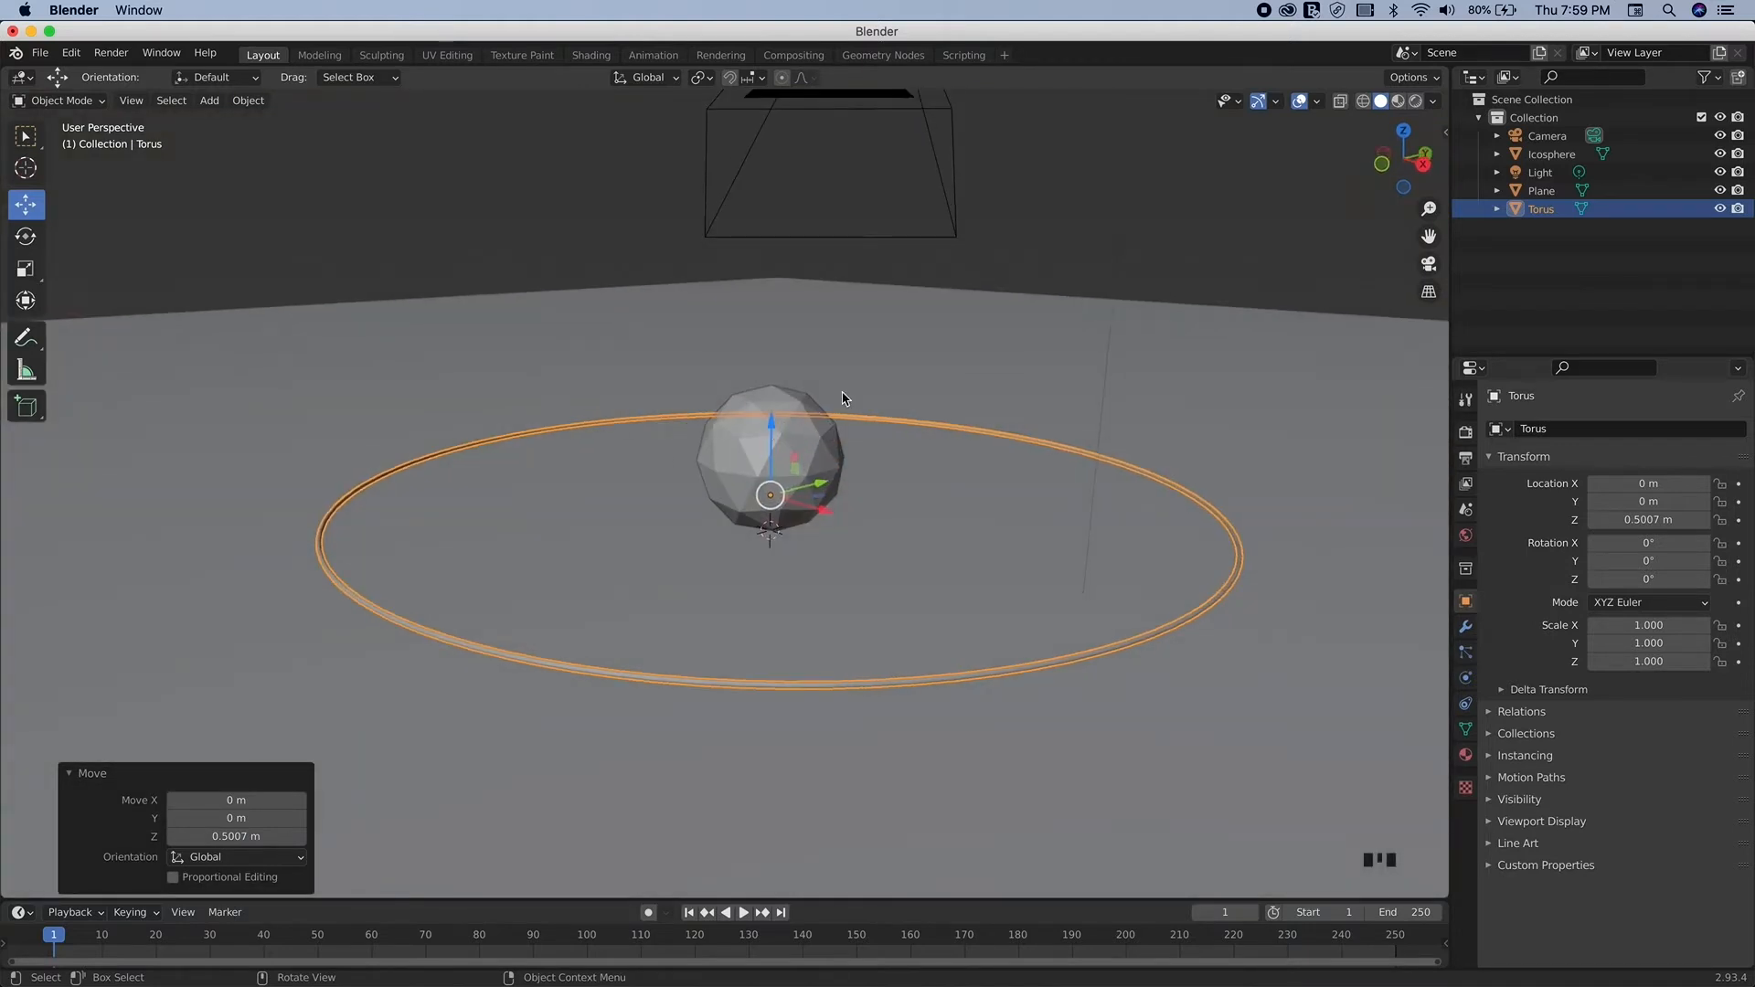
pyautogui.moveTo(801, 485); pyautogui.dragTo(801, 484, button='middle')
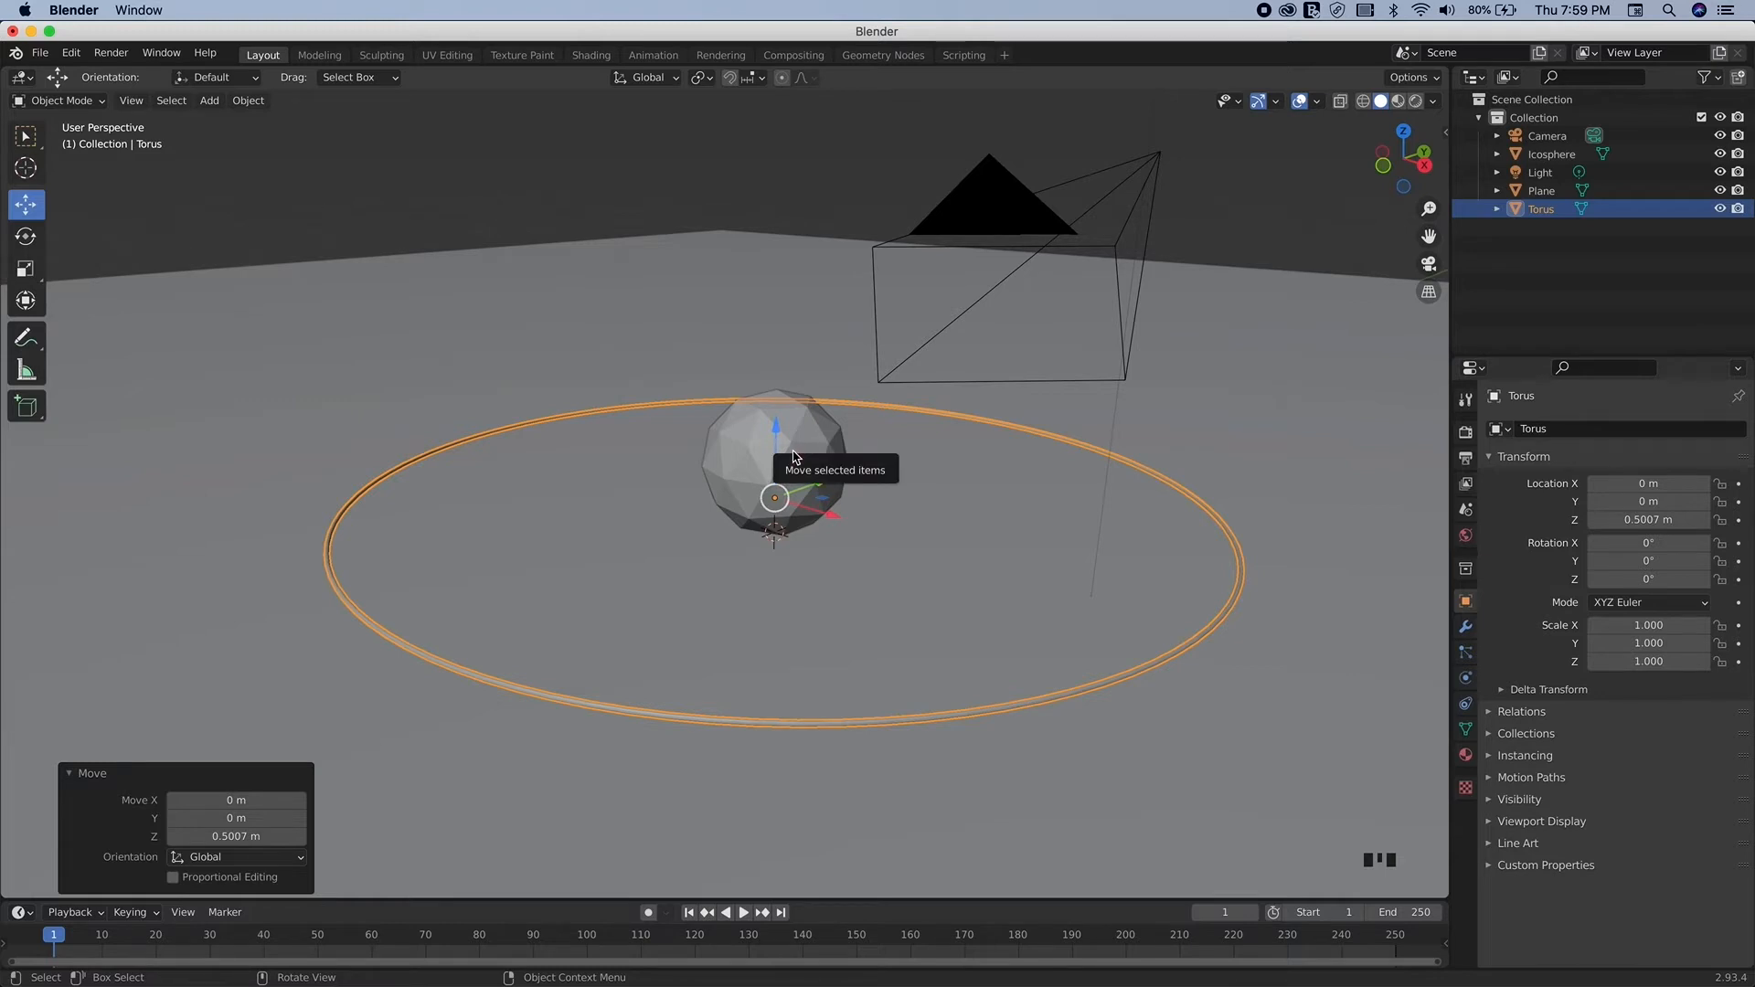
# Step: Add a second torus at the world origin and reduce its major radius to about 2.3 m
pyautogui.hotkey('shift', 'a')
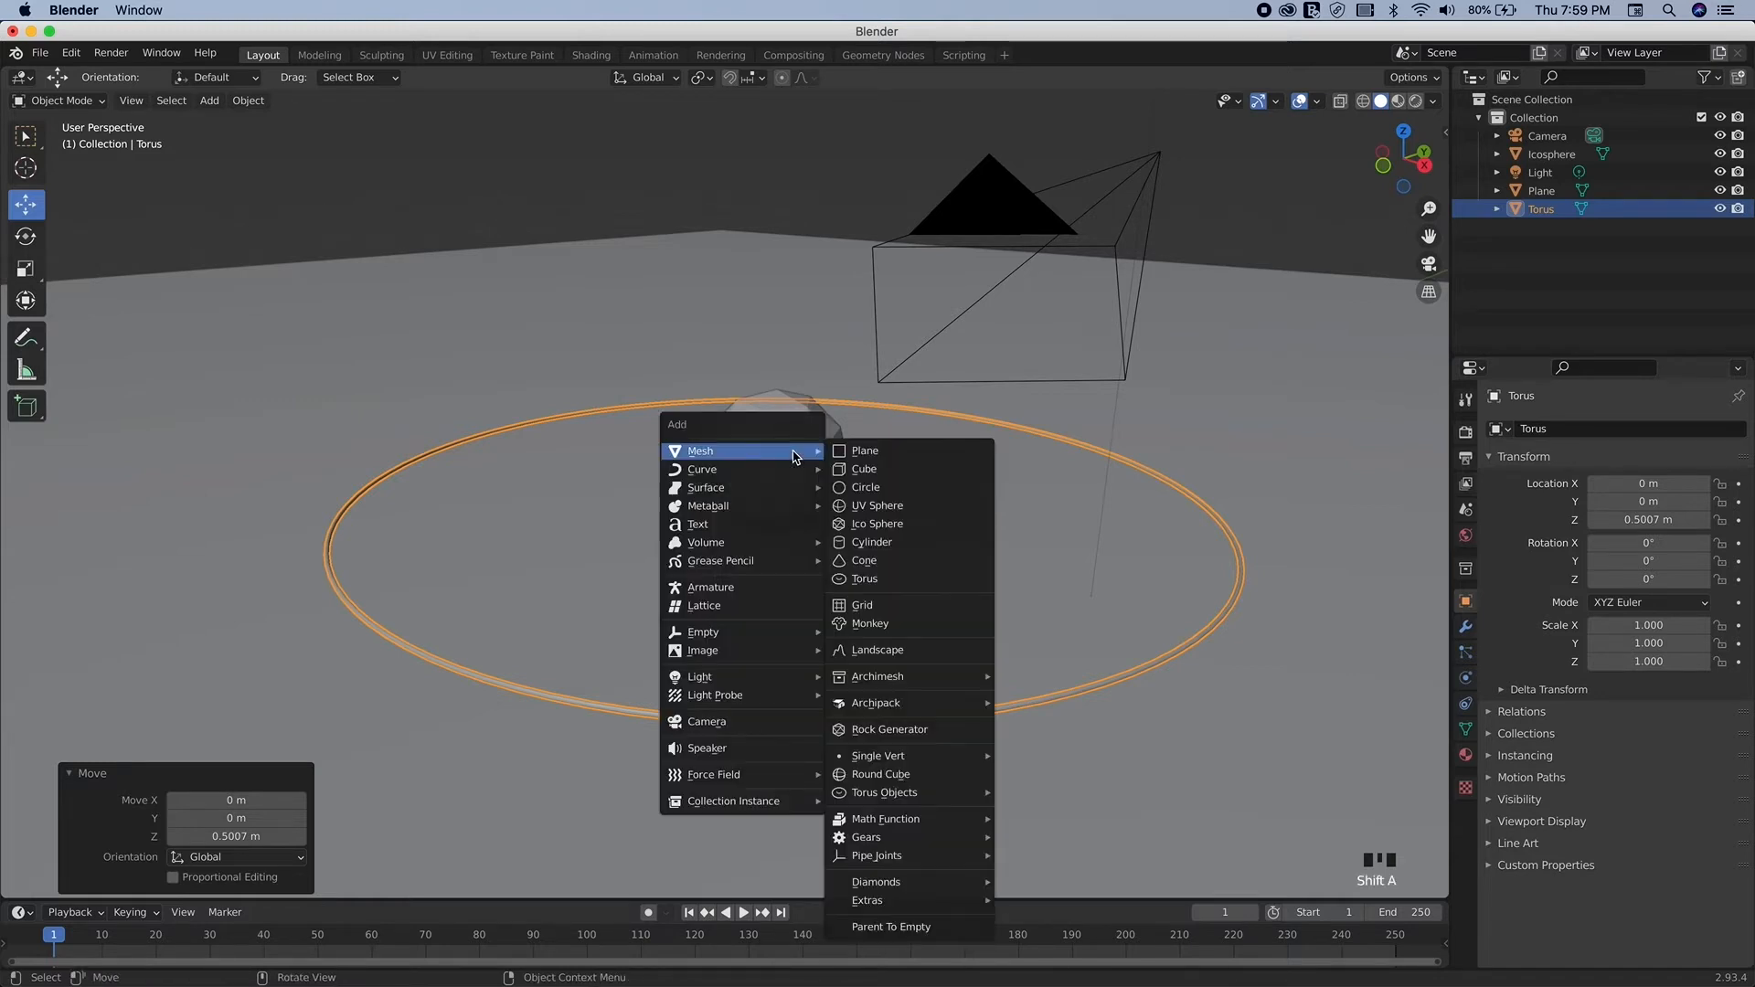
pyautogui.click(881, 581)
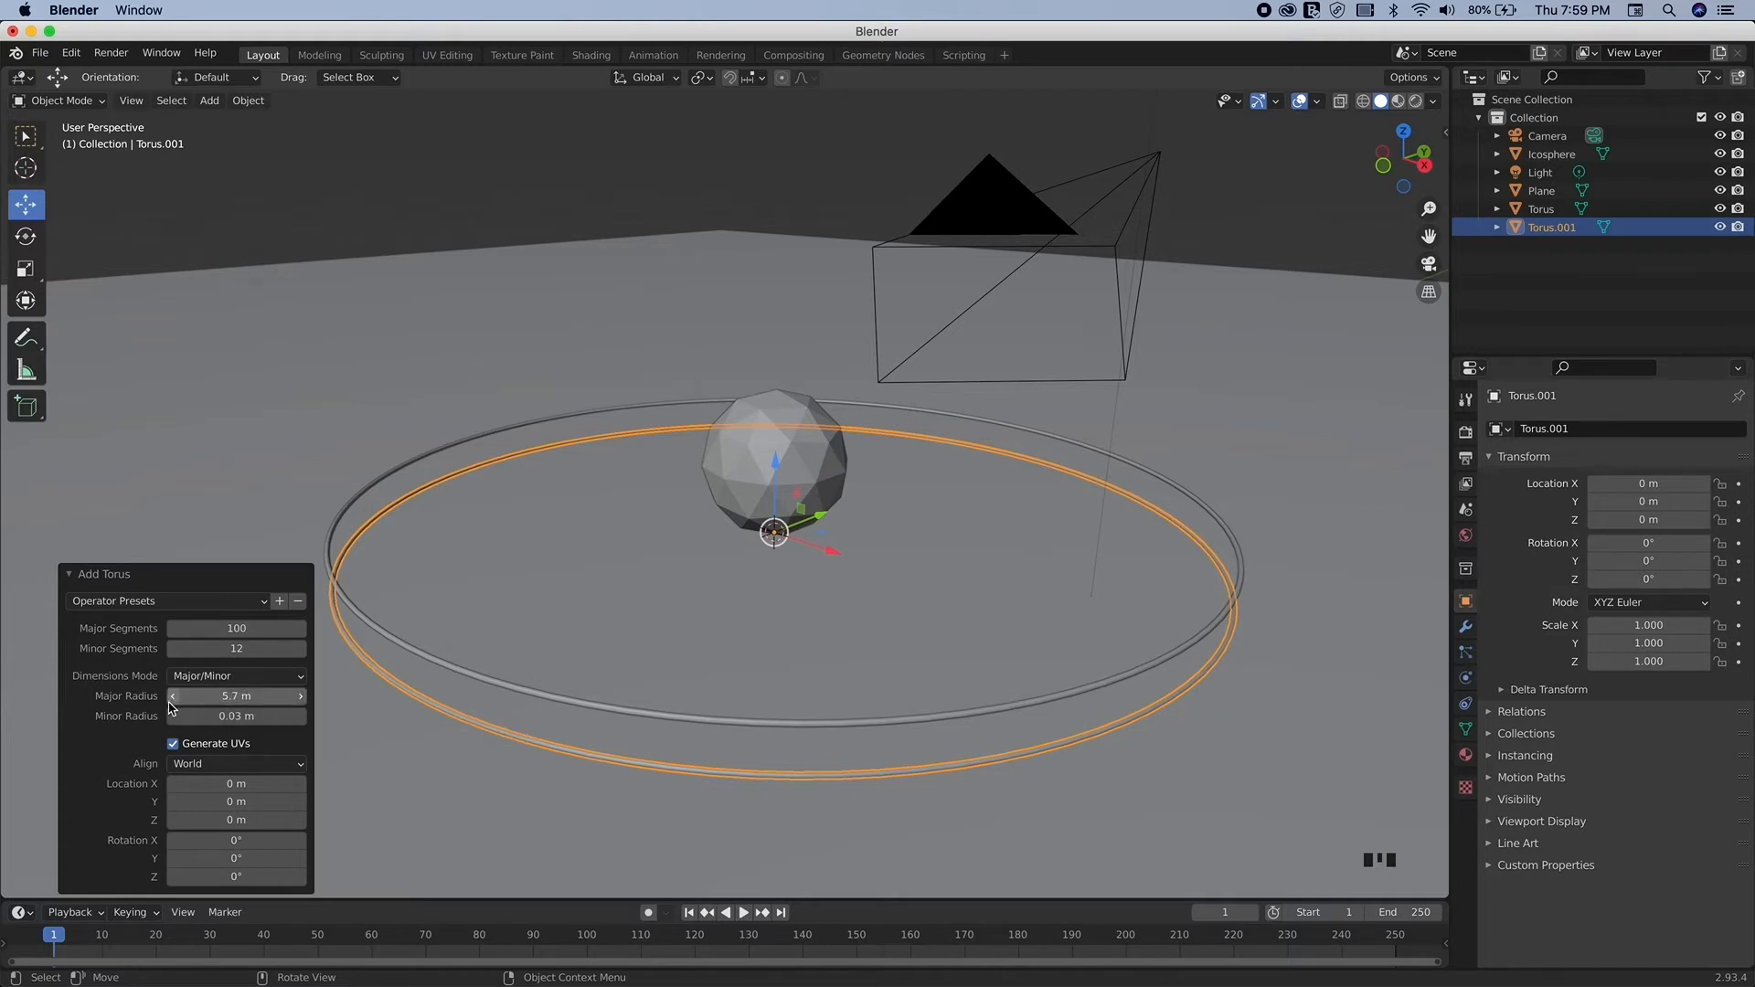
pyautogui.click(246, 696)
pyautogui.moveTo(246, 697); pyautogui.dragTo(141, 699)
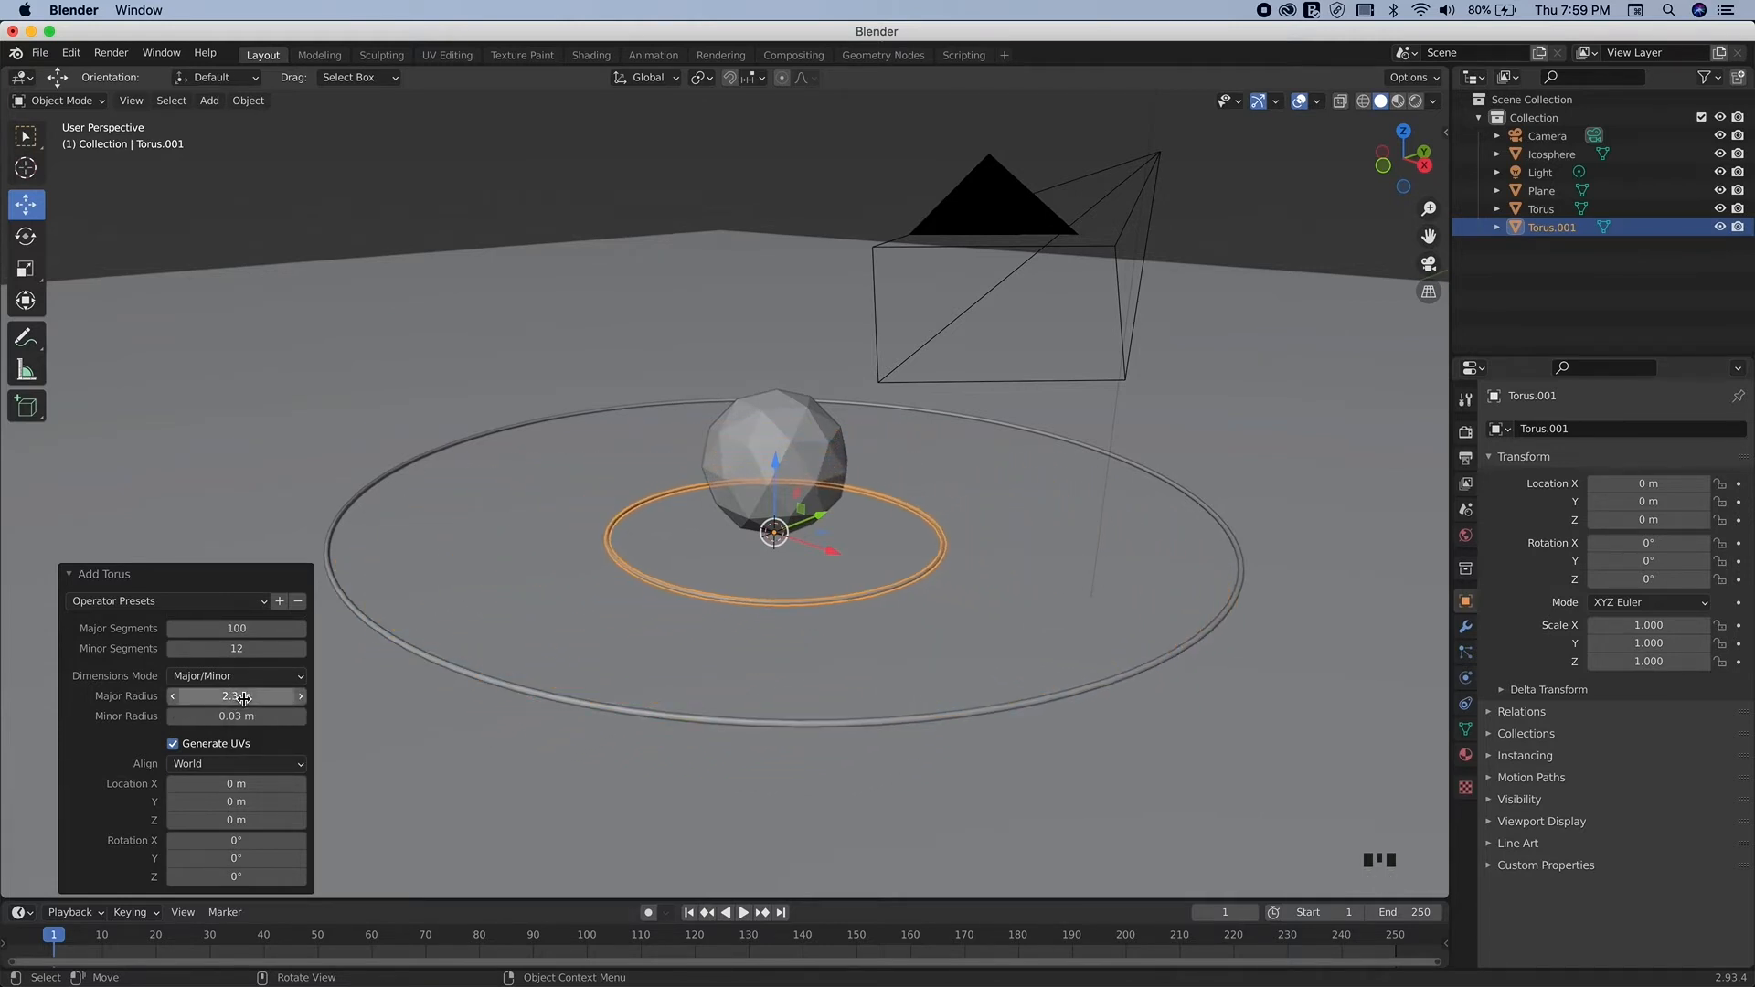
# Step: Shrink the second torus to a major radius of 0.5 m so it fits within the icosphere's width
pyautogui.moveTo(674, 509); pyautogui.dragTo(675, 518, button='middle')
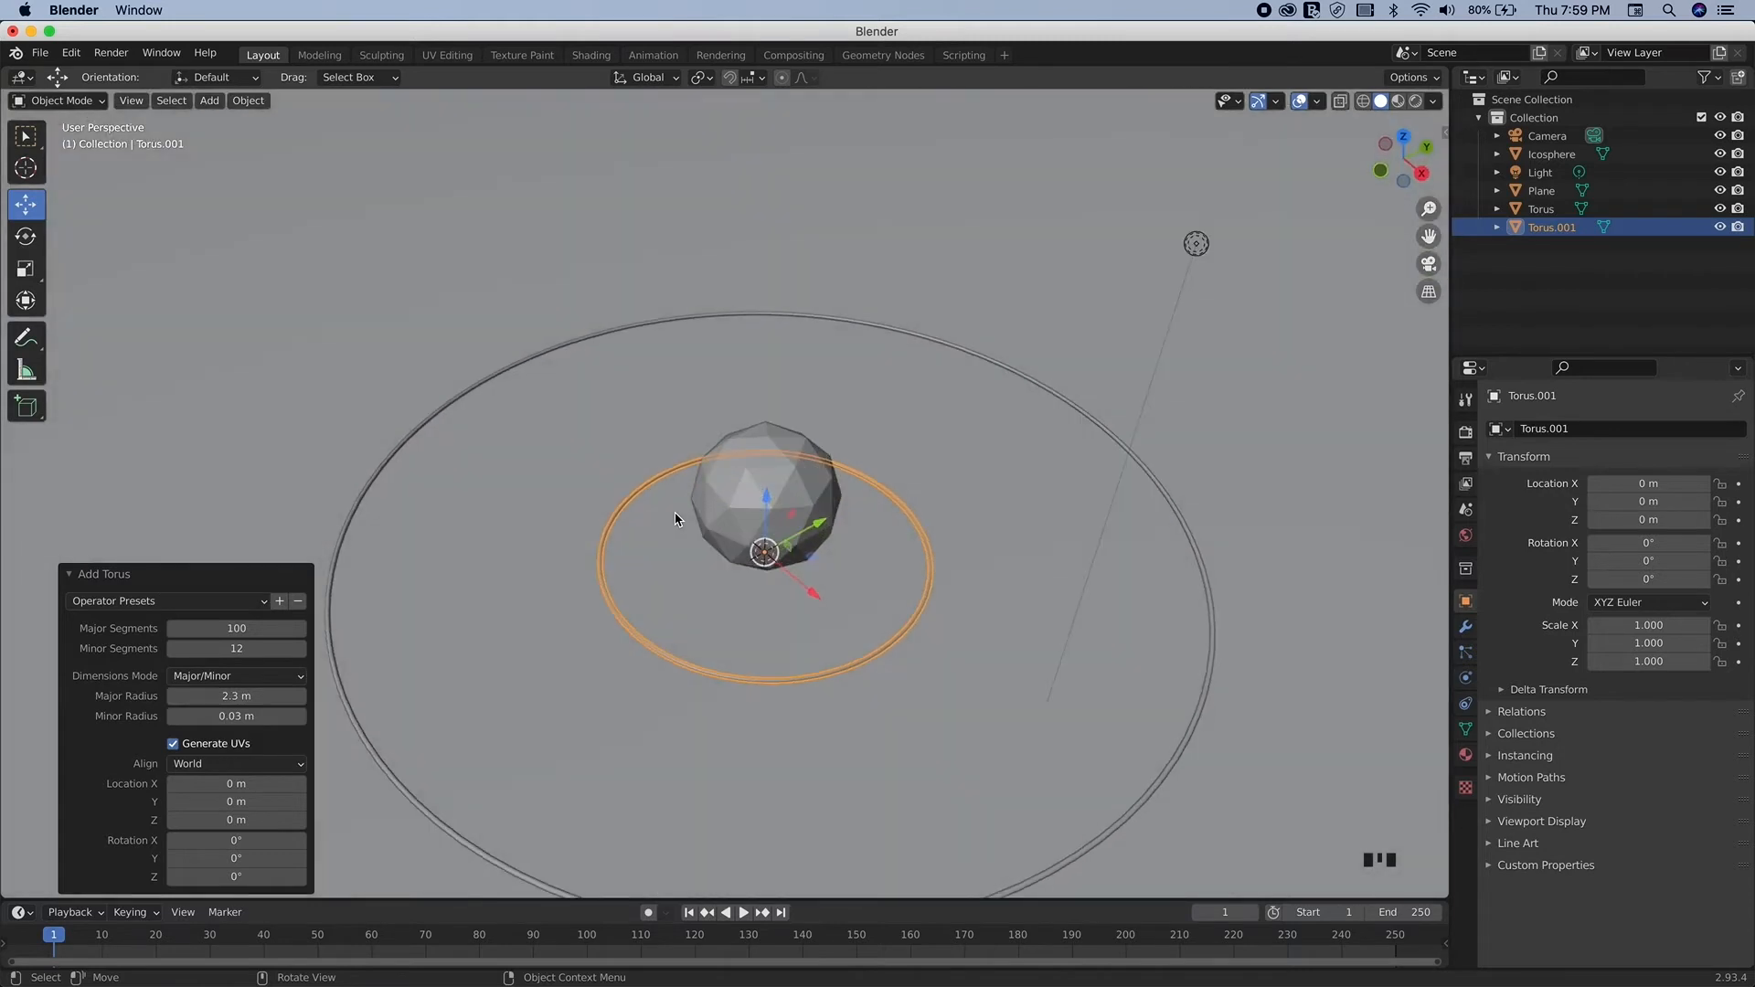
pyautogui.moveTo(240, 697)
pyautogui.mouseDown()
pyautogui.moveTo(194, 697)
pyautogui.moveTo(260, 698)
pyautogui.mouseUp()
pyautogui.click(260, 698)
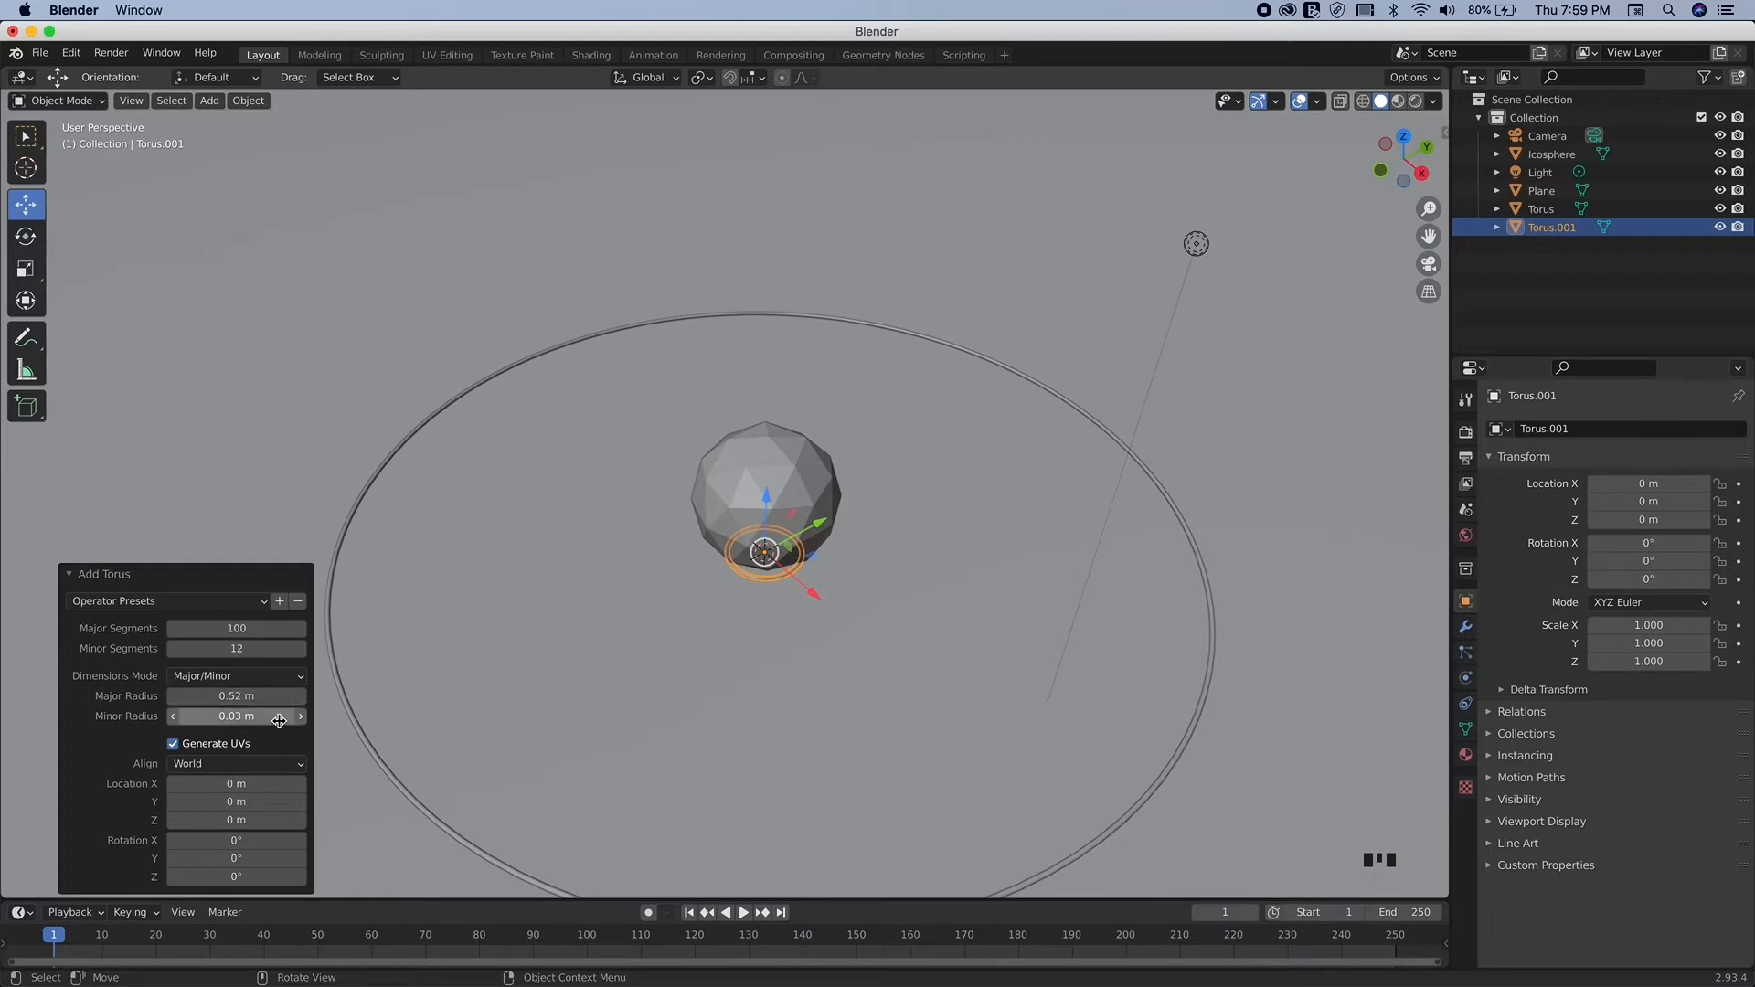
pyautogui.click(255, 698)
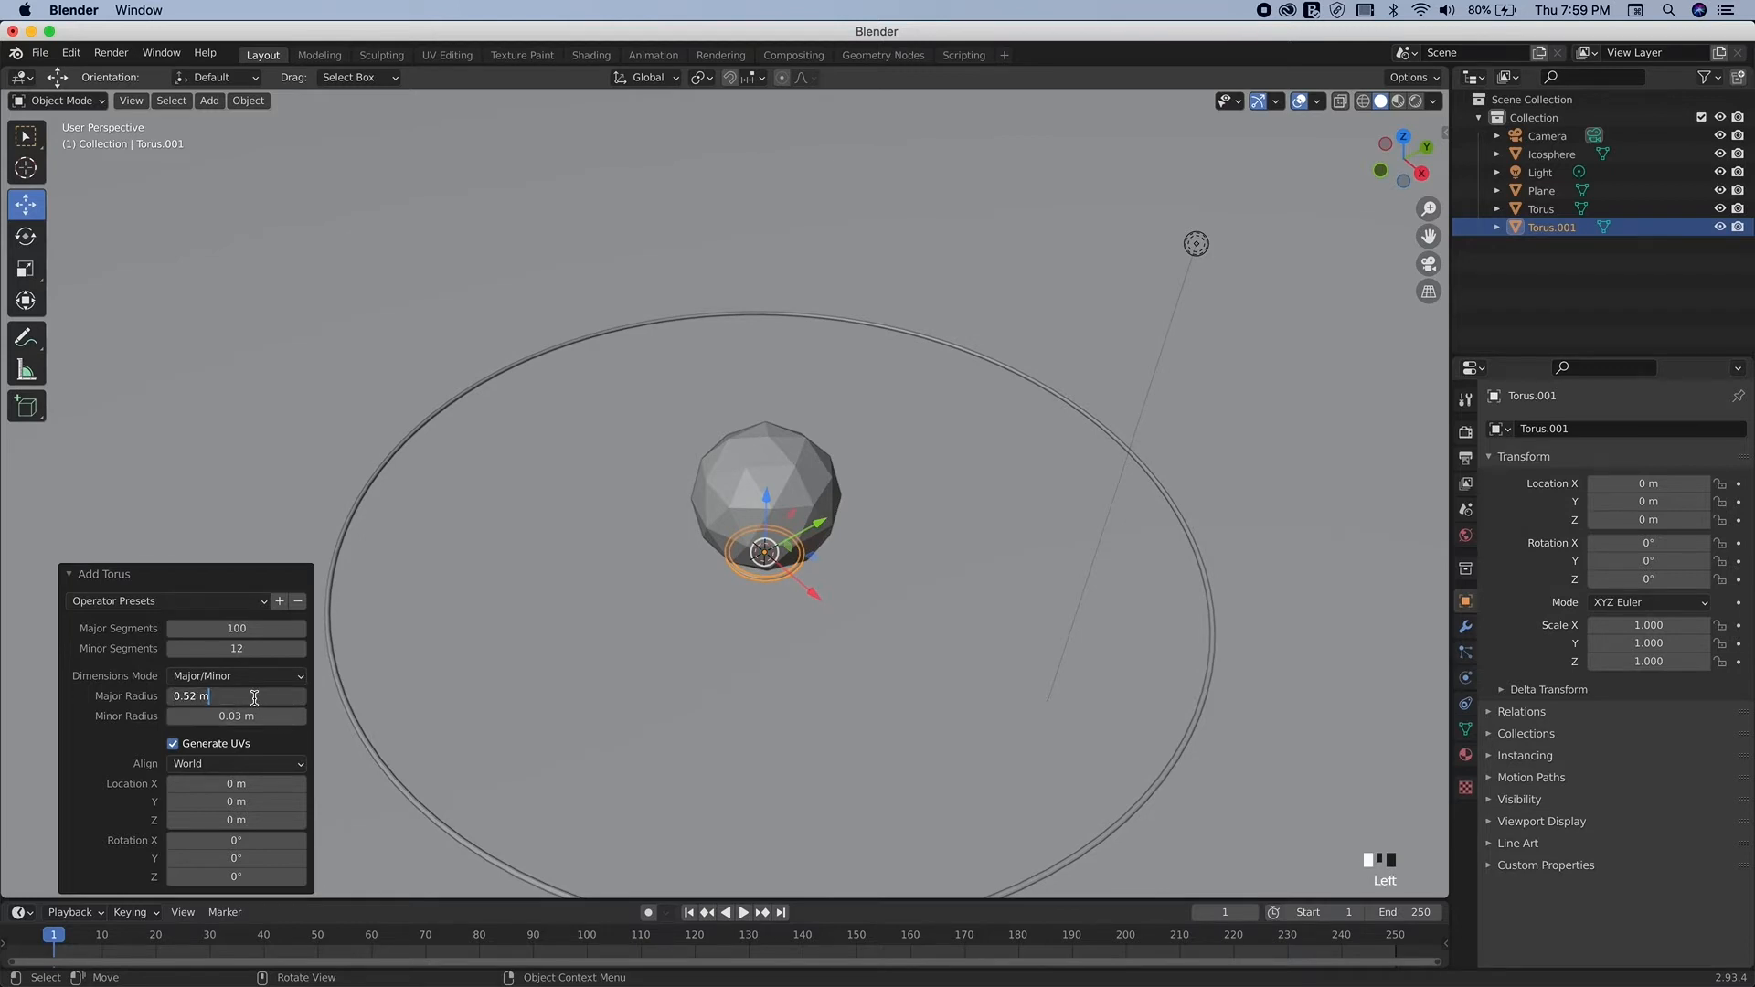
pyautogui.press('BackSpace')
pyautogui.press('BackSpace')
pyautogui.press('BackSpace')
pyautogui.press('Return')
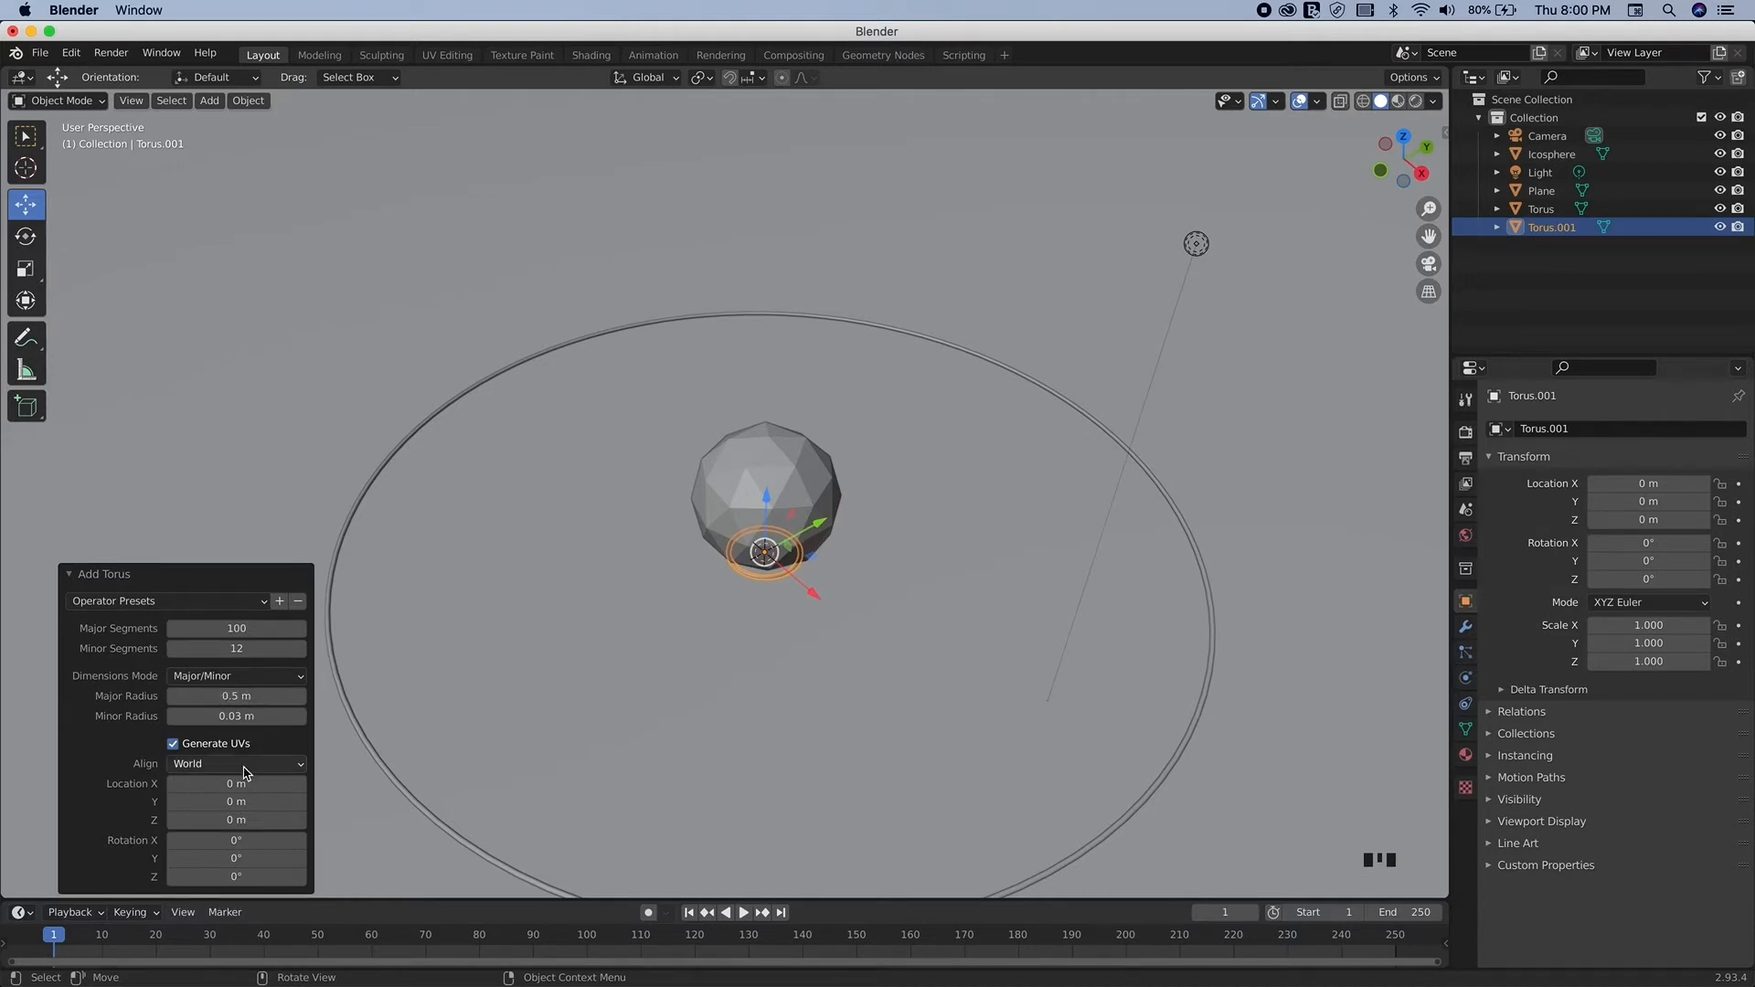
# Step: Set the second torus's minor radius to 0.07 m and its major radius to 0.6 m
pyautogui.click(234, 718)
pyautogui.moveTo(236, 717)
pyautogui.mouseDown()
pyautogui.moveTo(267, 717)
pyautogui.moveTo(248, 717)
pyautogui.mouseUp()
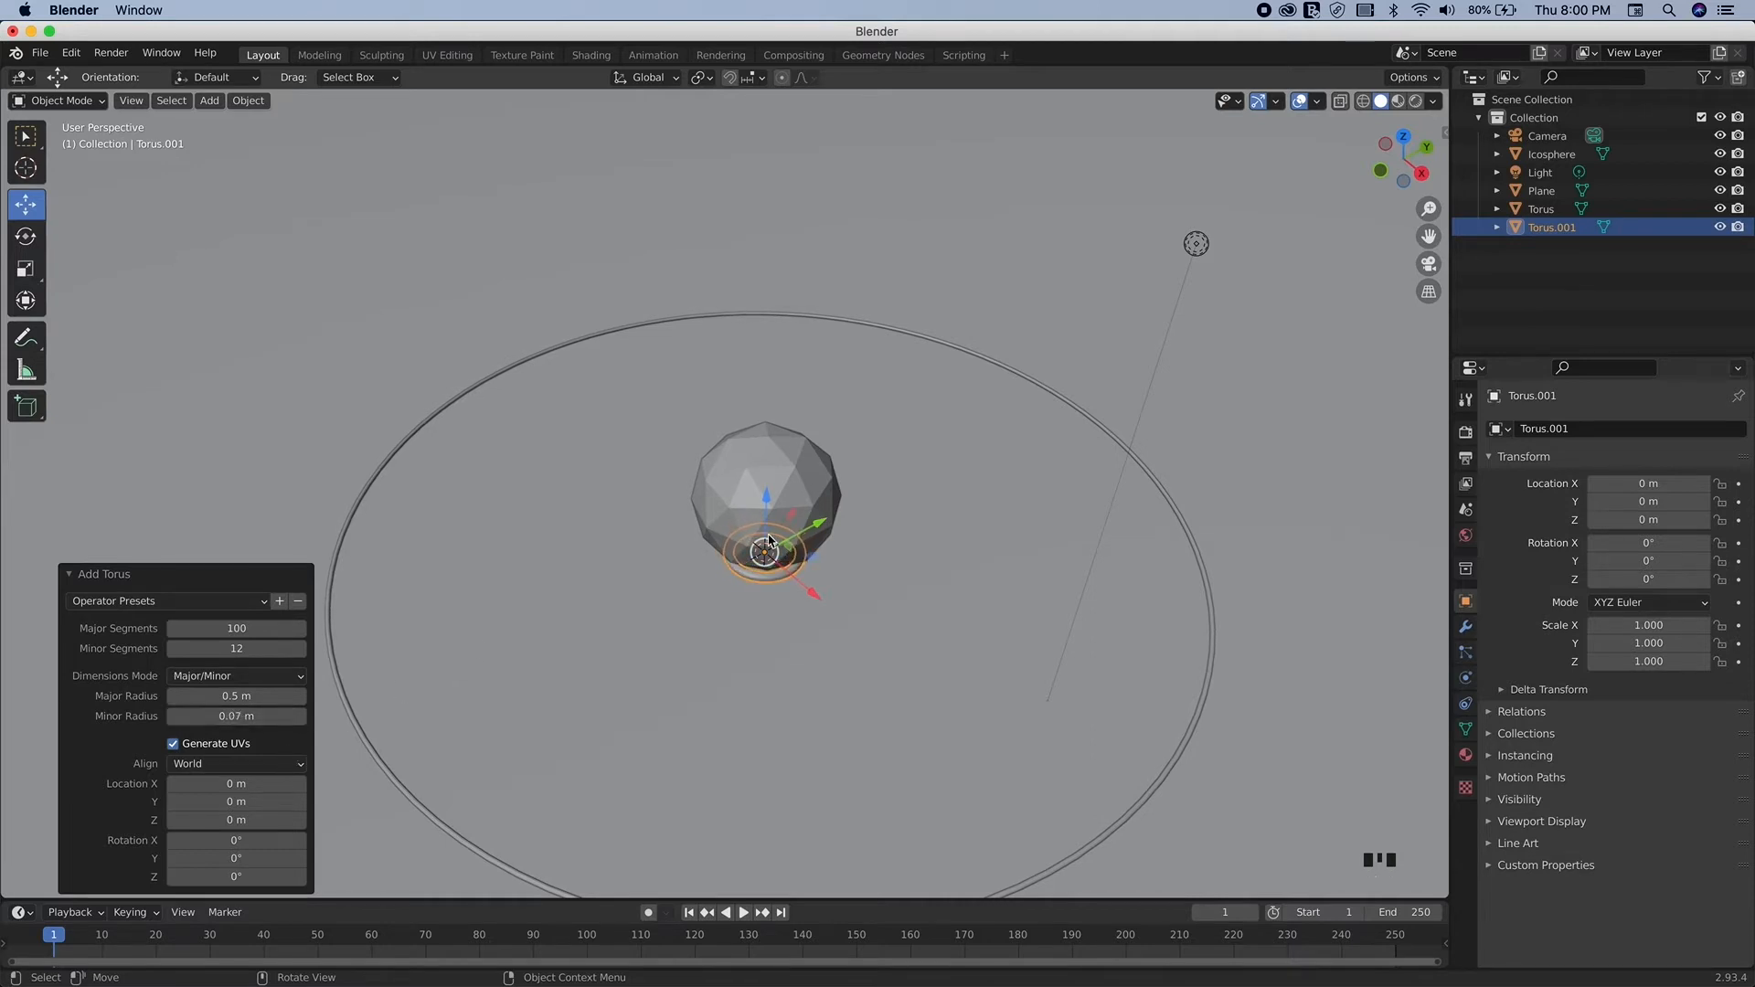
pyautogui.click(228, 698)
pyautogui.click(188, 699)
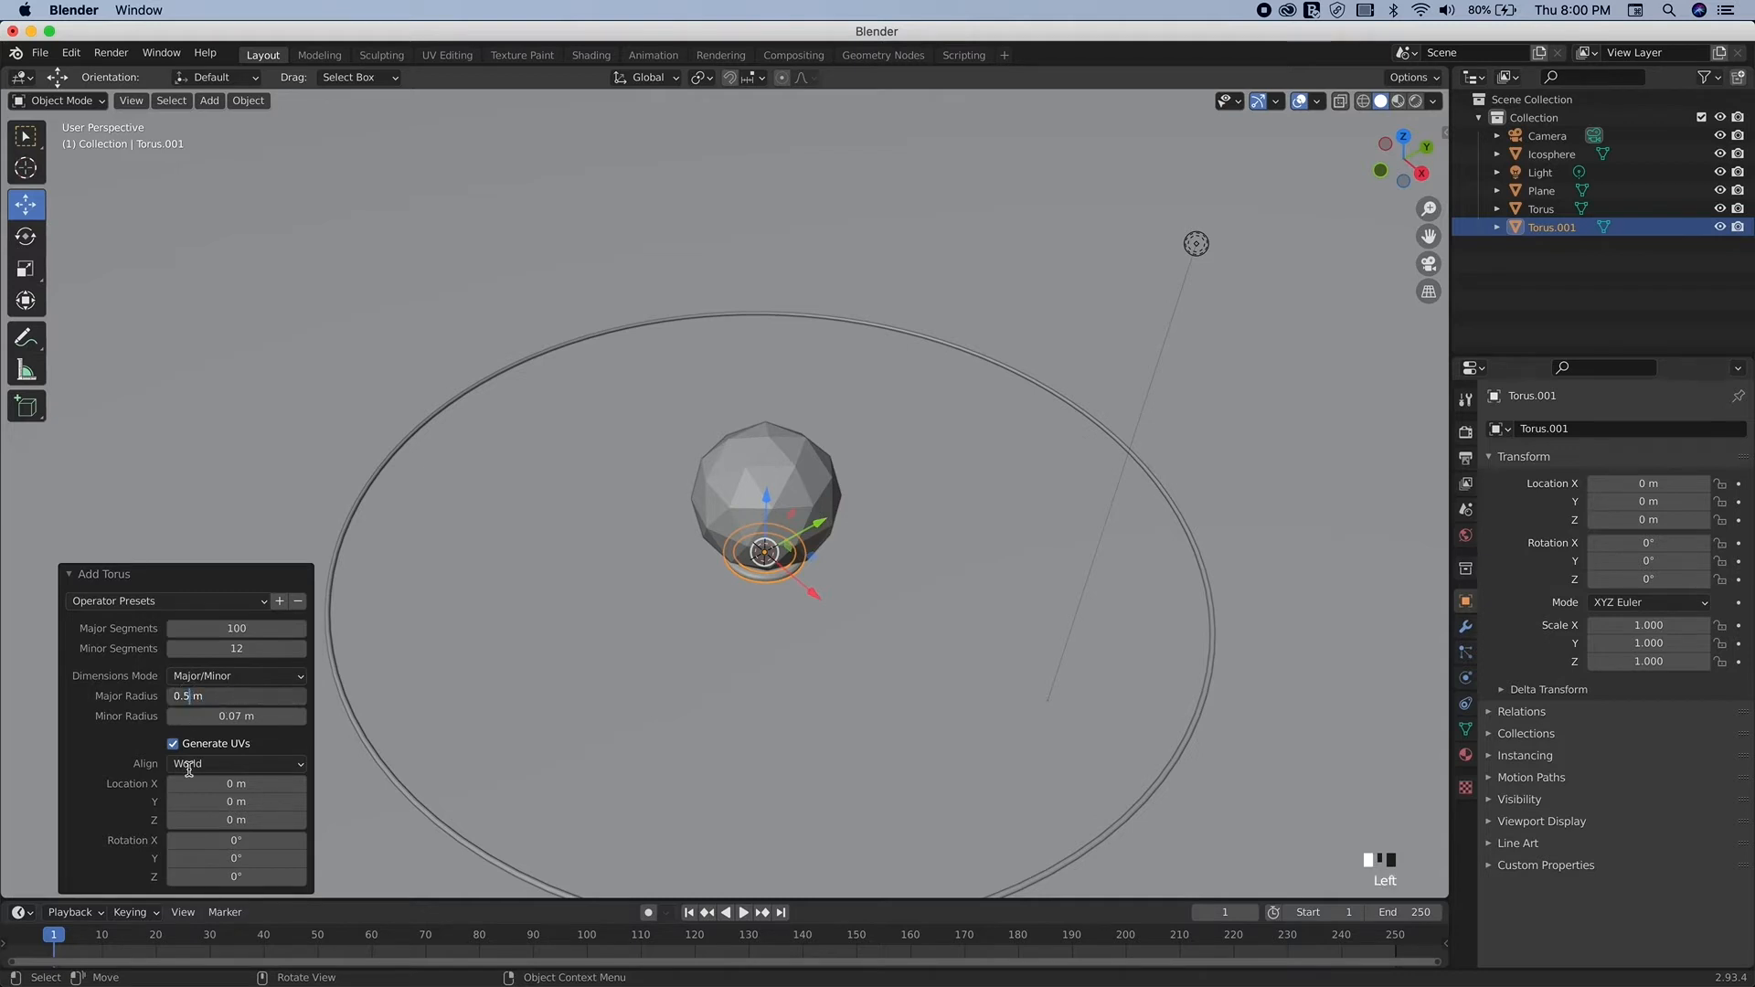
pyautogui.press('BackSpace')
pyautogui.press('Return')
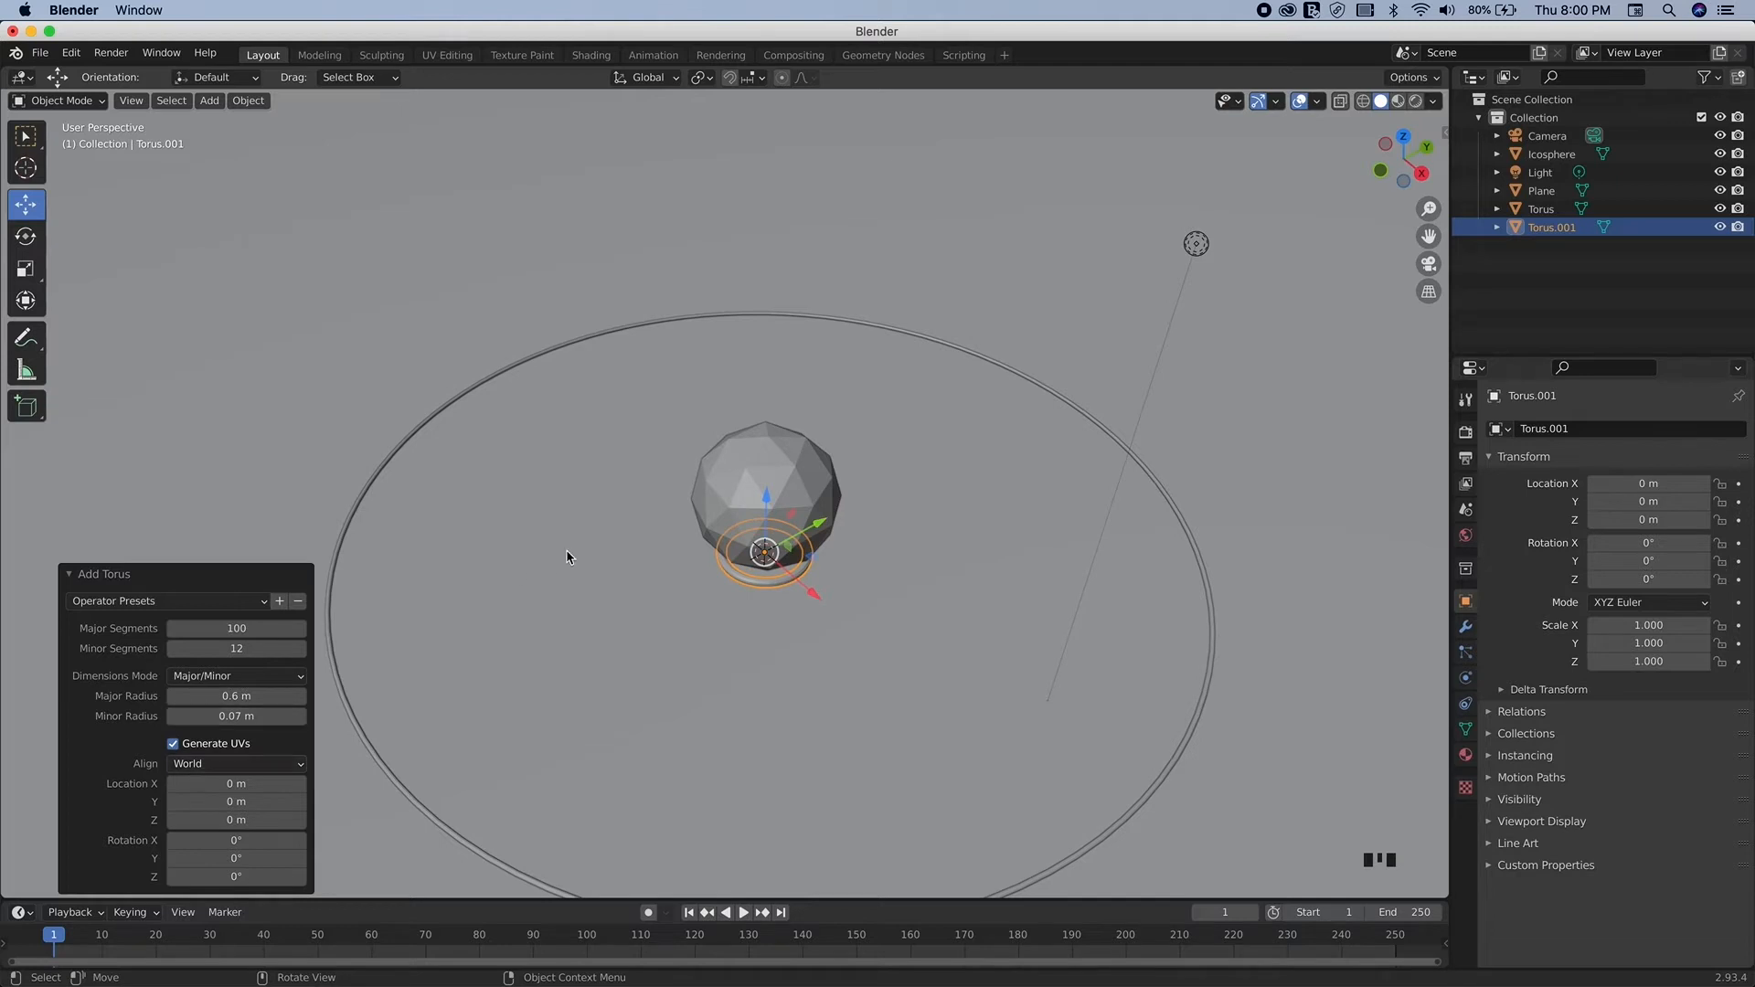
# Step: In the right orthographic view, raise the small torus along Z by about 1.005 m to the icosphere's centre, and deselect it
pyautogui.click(1421, 172)
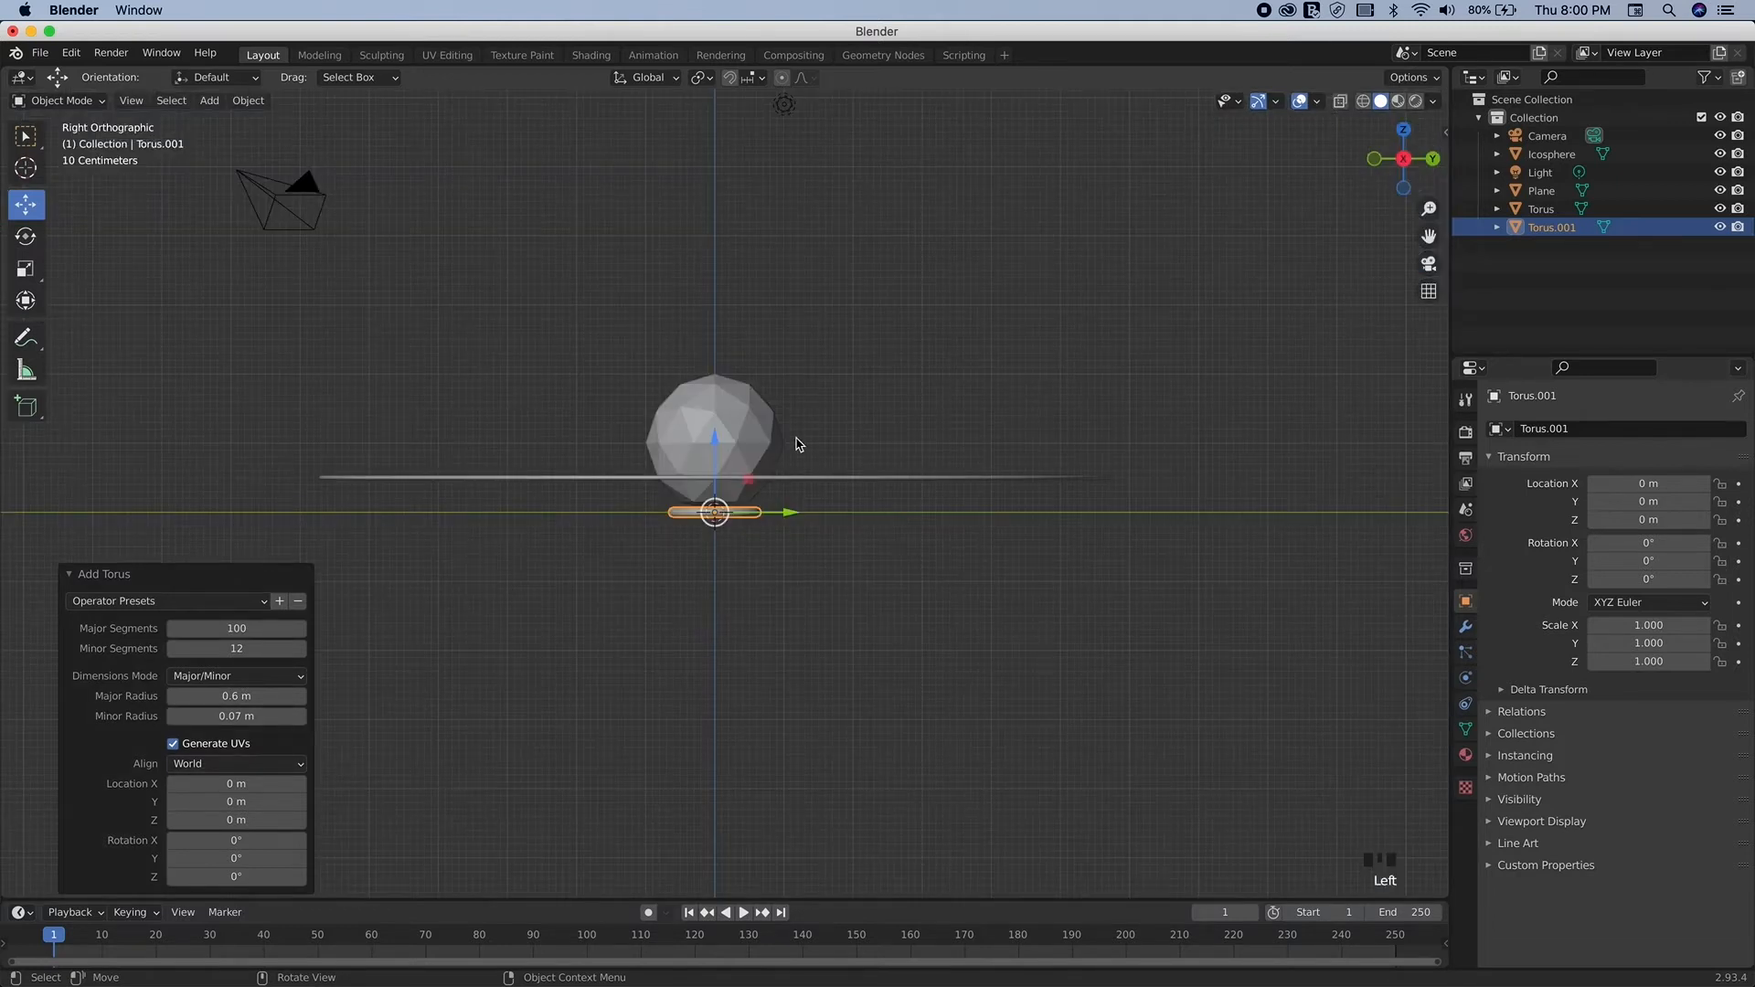
pyautogui.moveTo(714, 426); pyautogui.dragTo(719, 360)
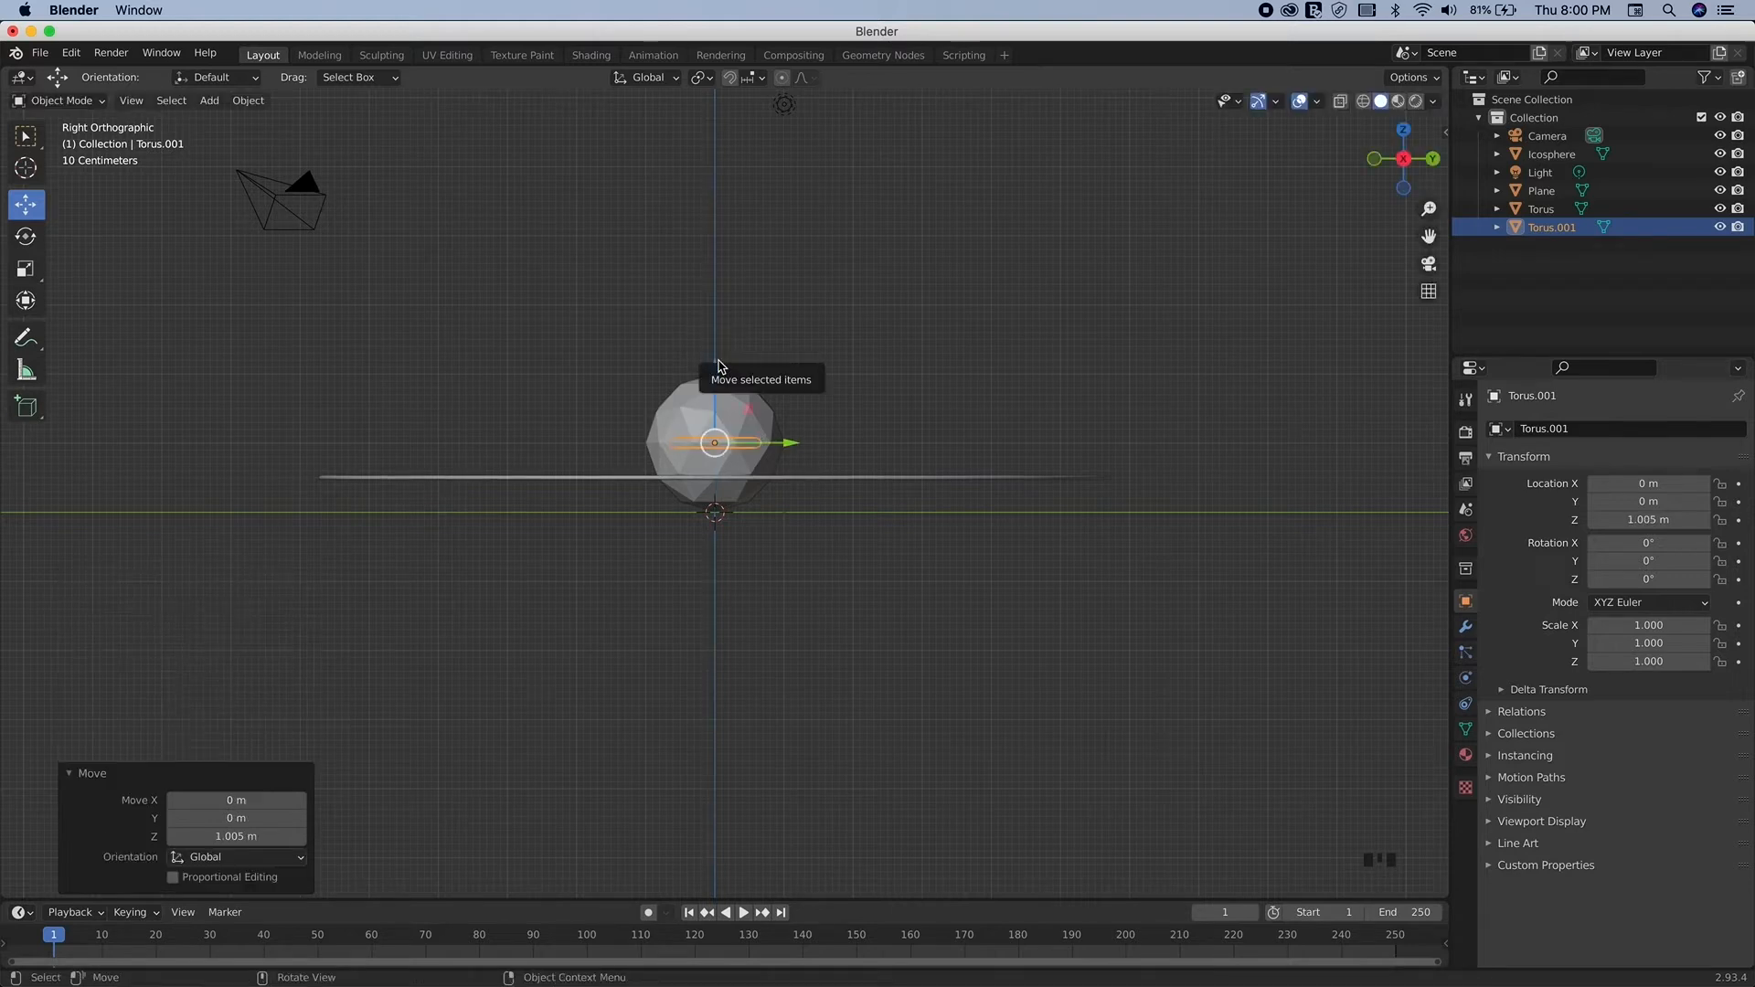
pyautogui.click(914, 600)
# Step: Select the icosphere and inspect the small torus's position inside it in wireframe shading, then return to solid shading
pyautogui.scroll(3, 914, 601)
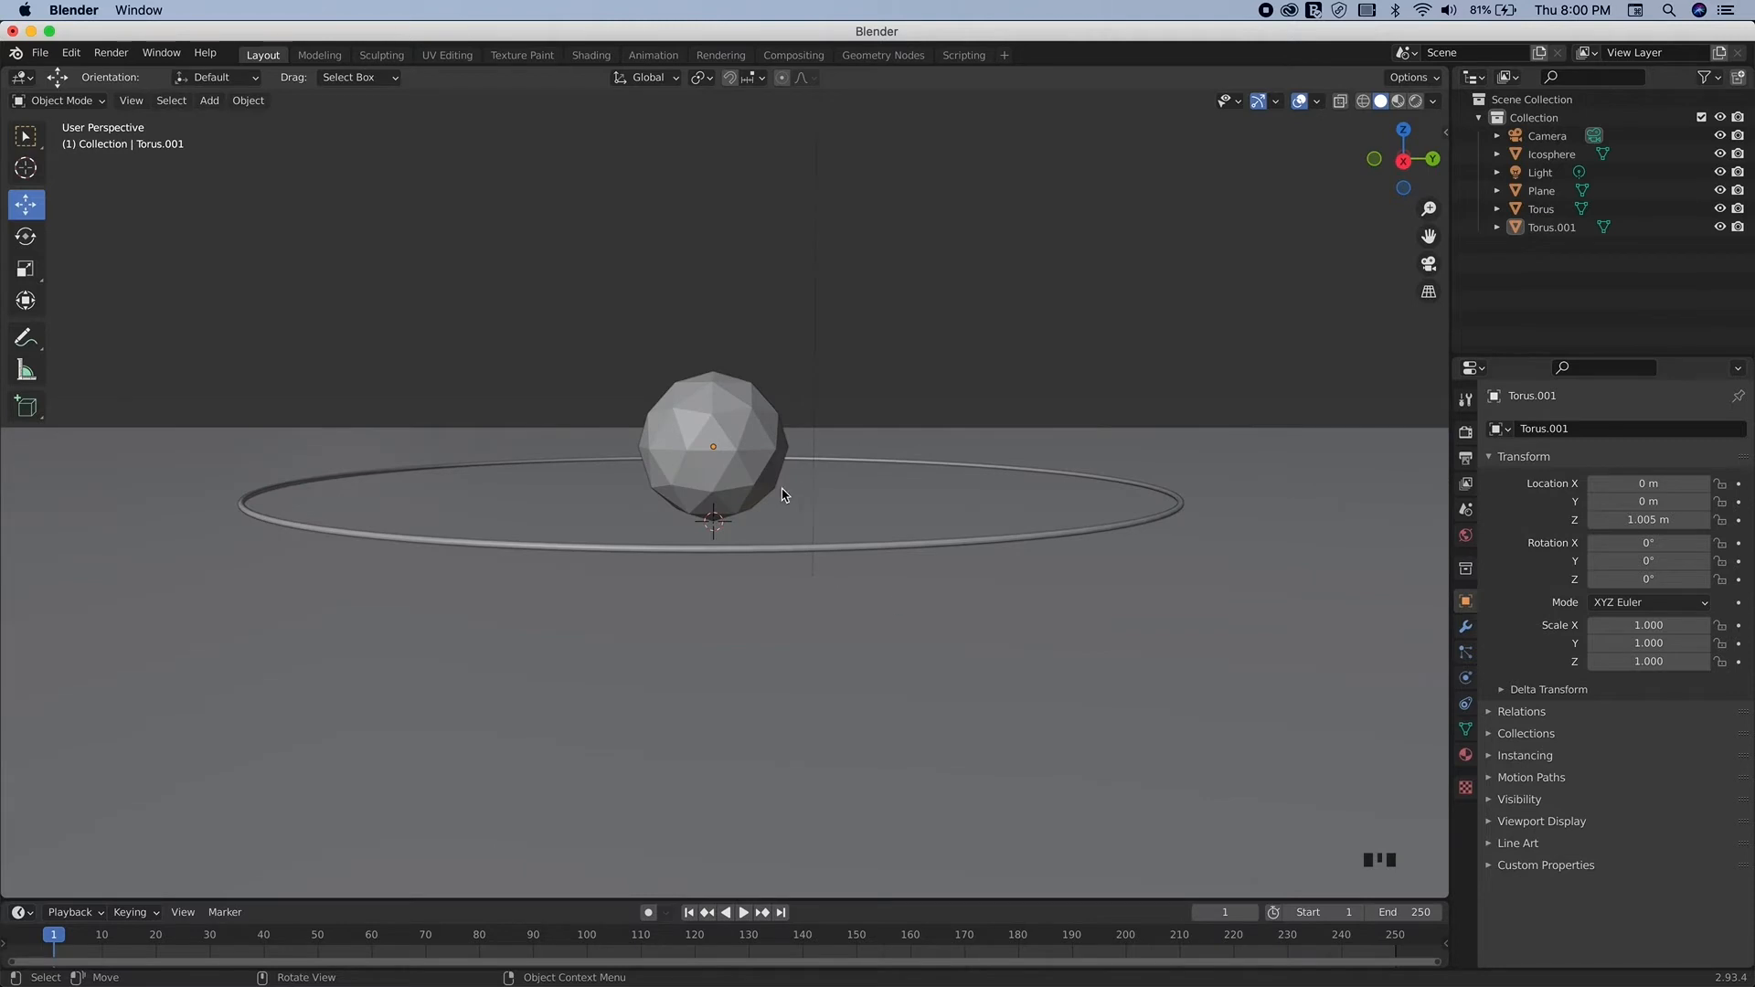
pyautogui.click(758, 427)
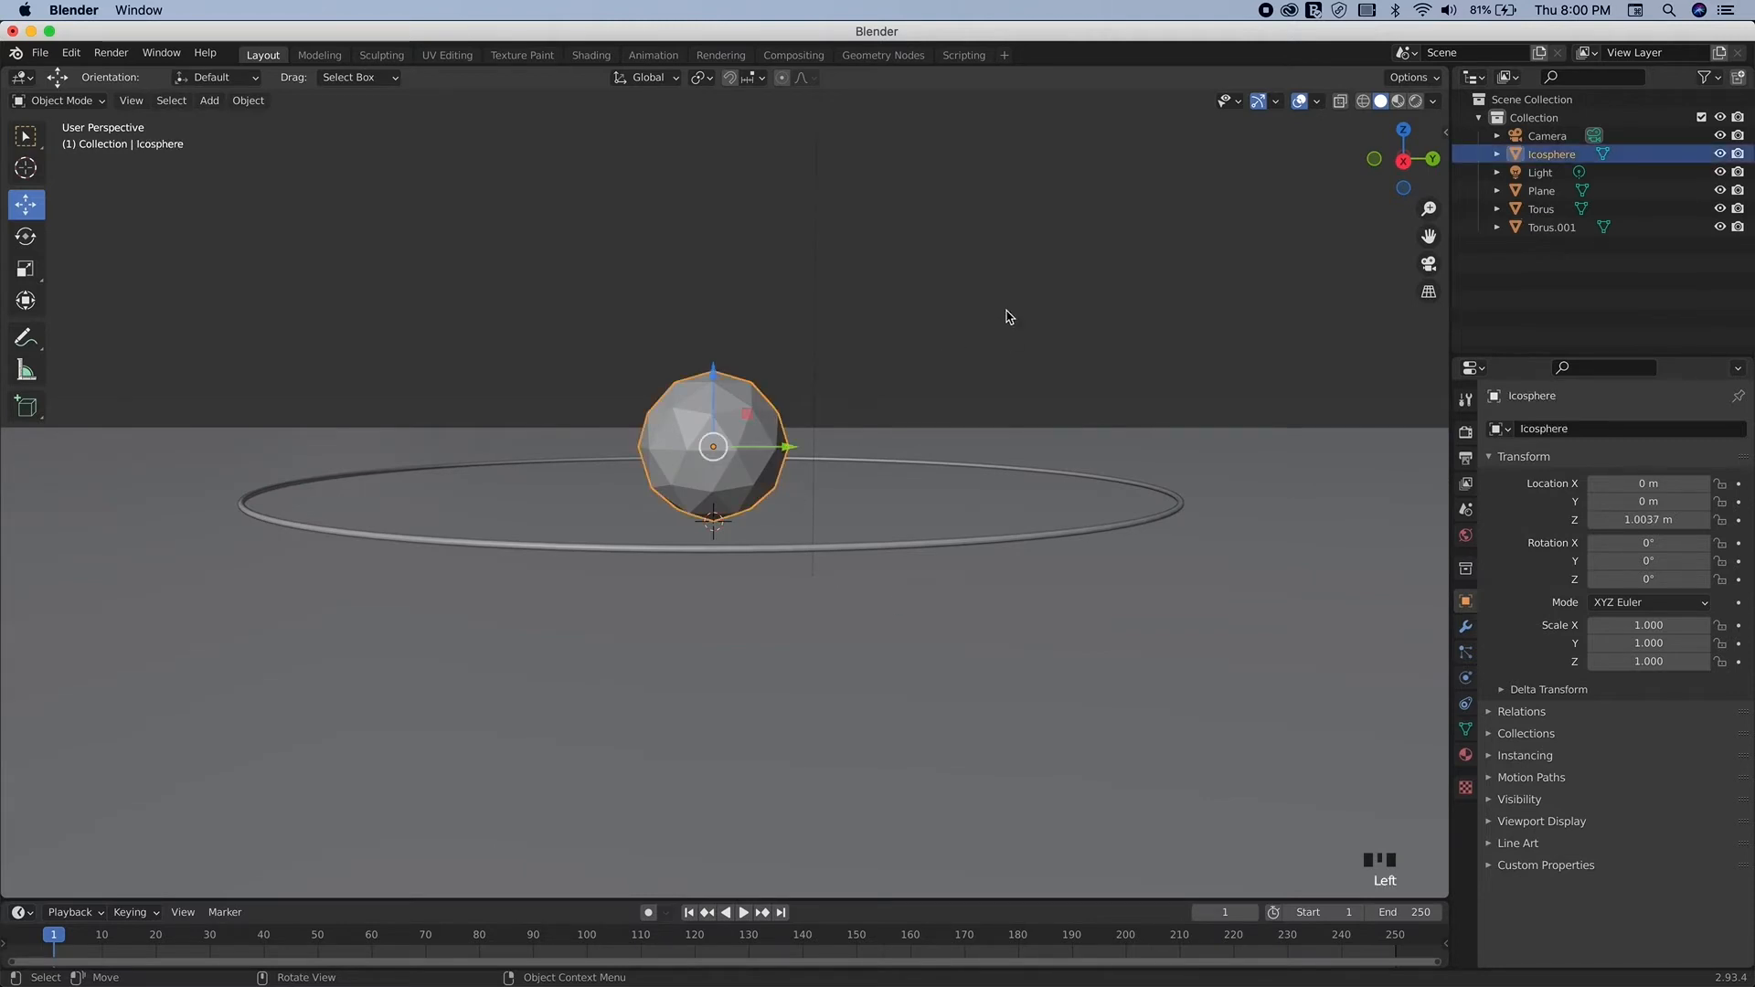
pyautogui.click(1363, 108)
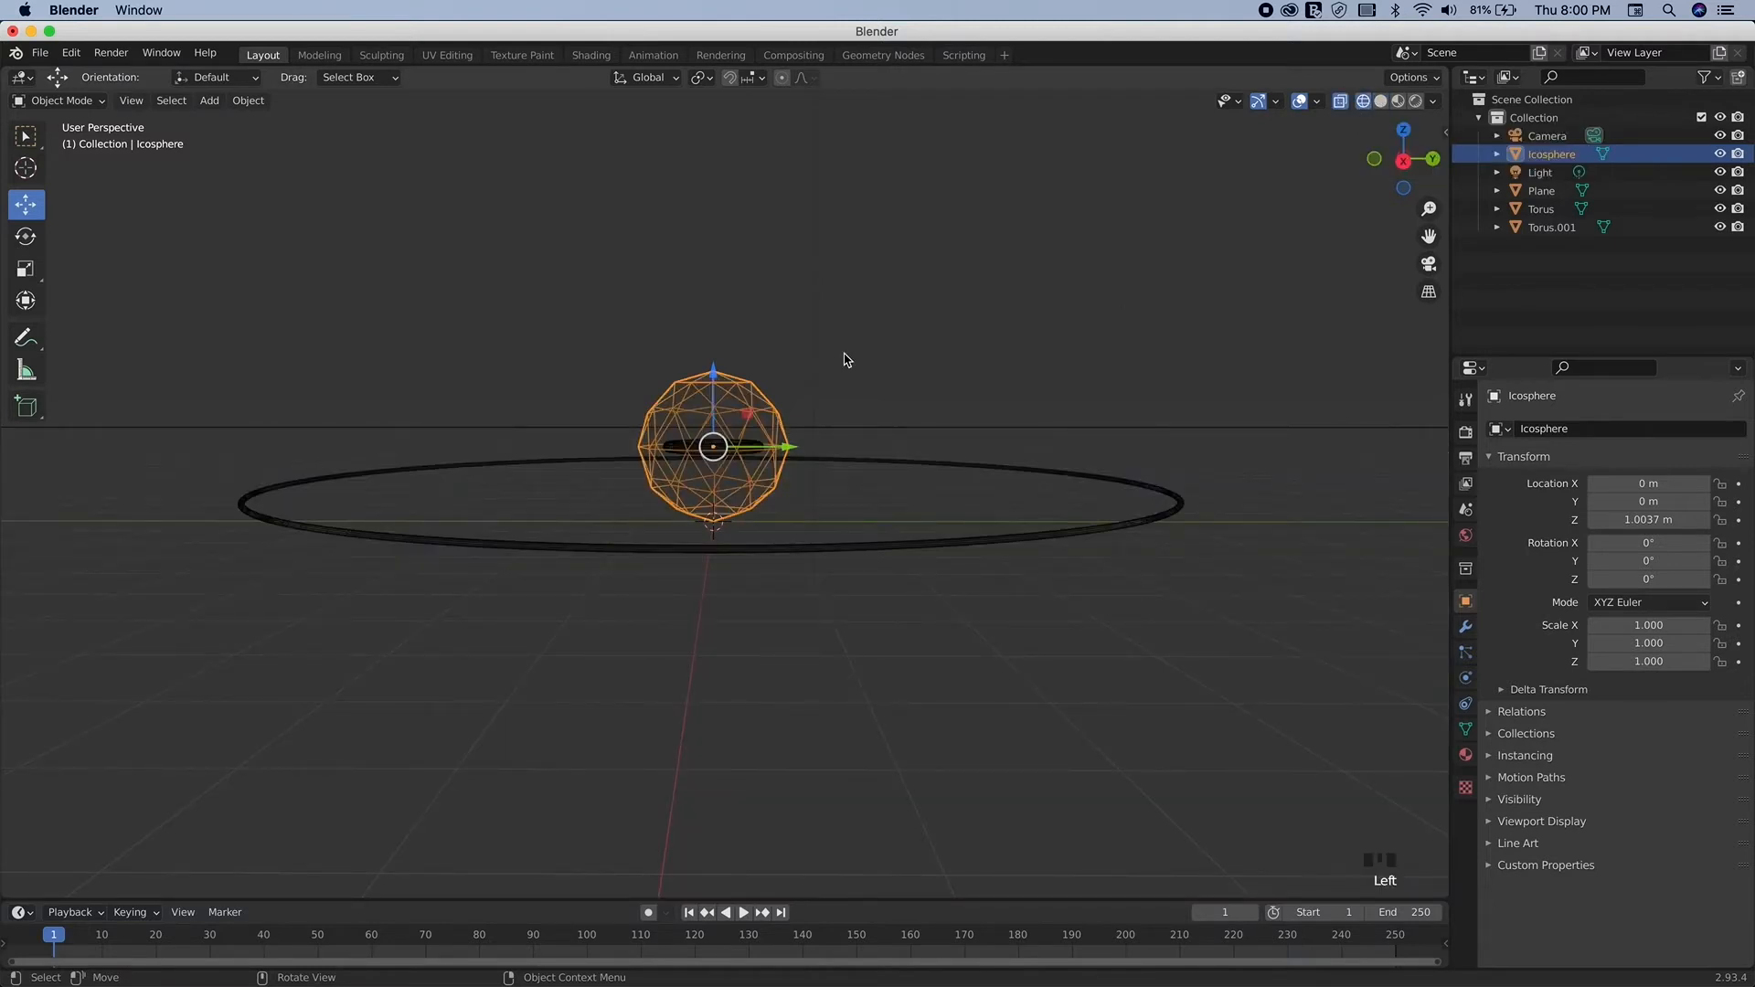
pyautogui.scroll(10, 846, 360)
pyautogui.scroll(3, 846, 361)
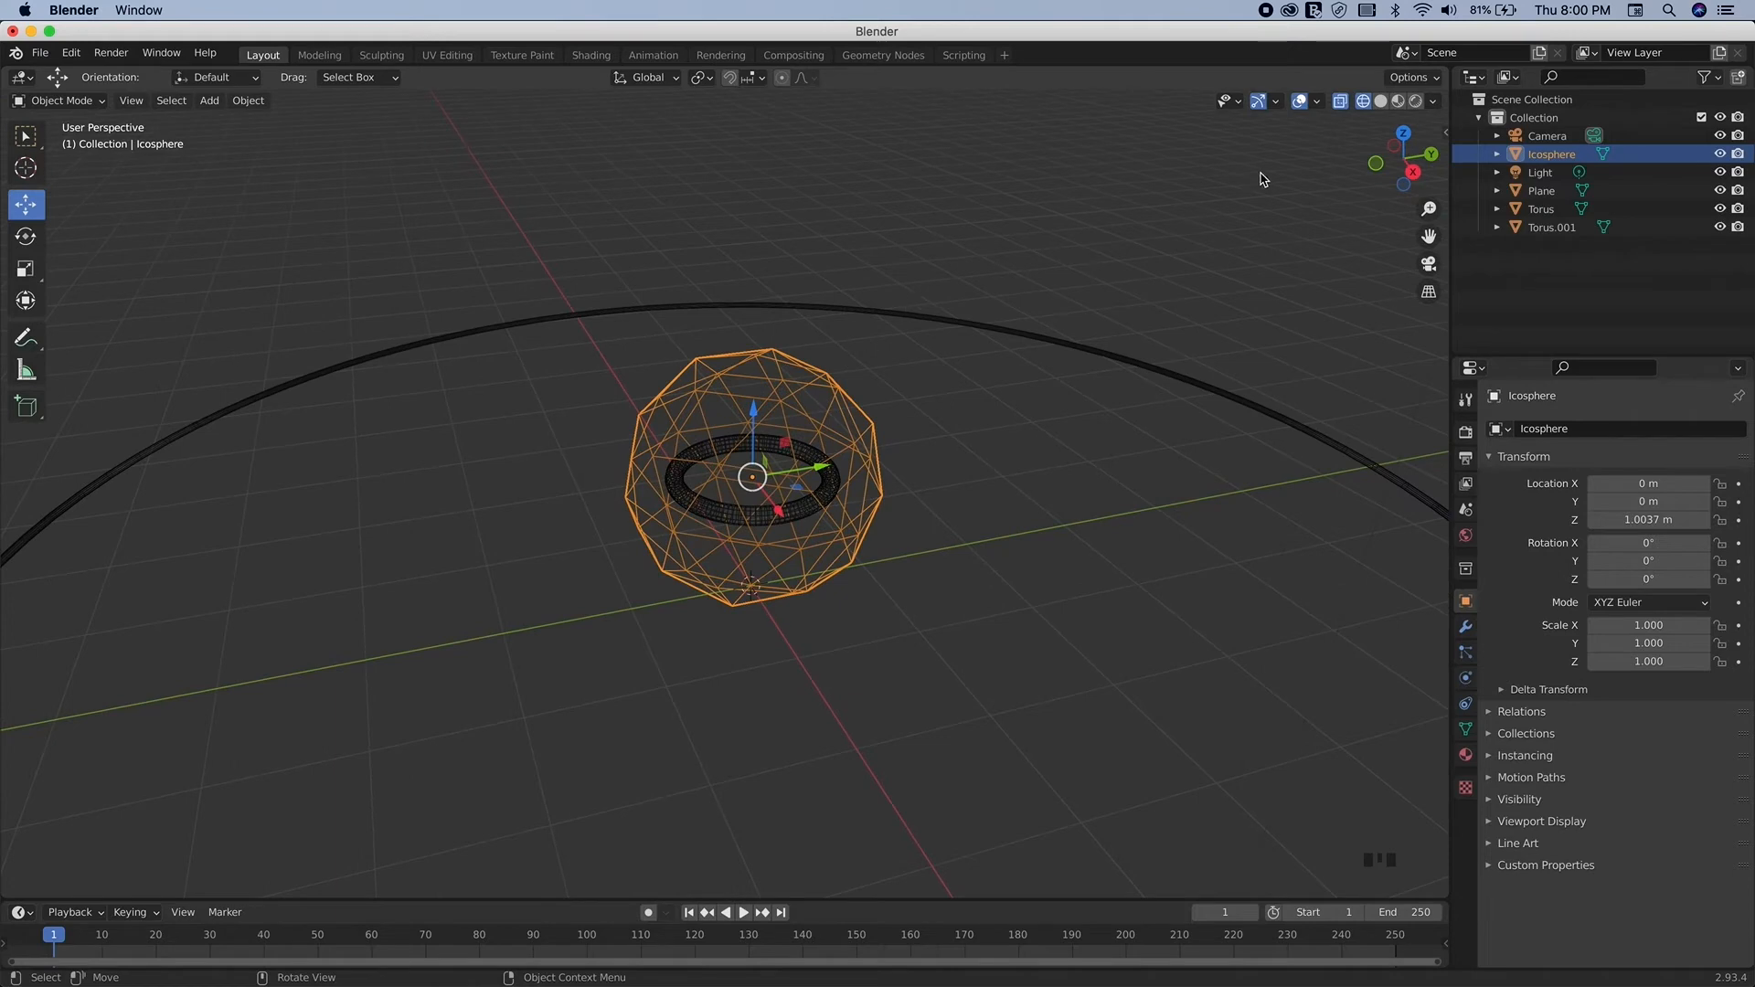
pyautogui.click(1382, 101)
pyautogui.scroll(-5, 1082, 410)
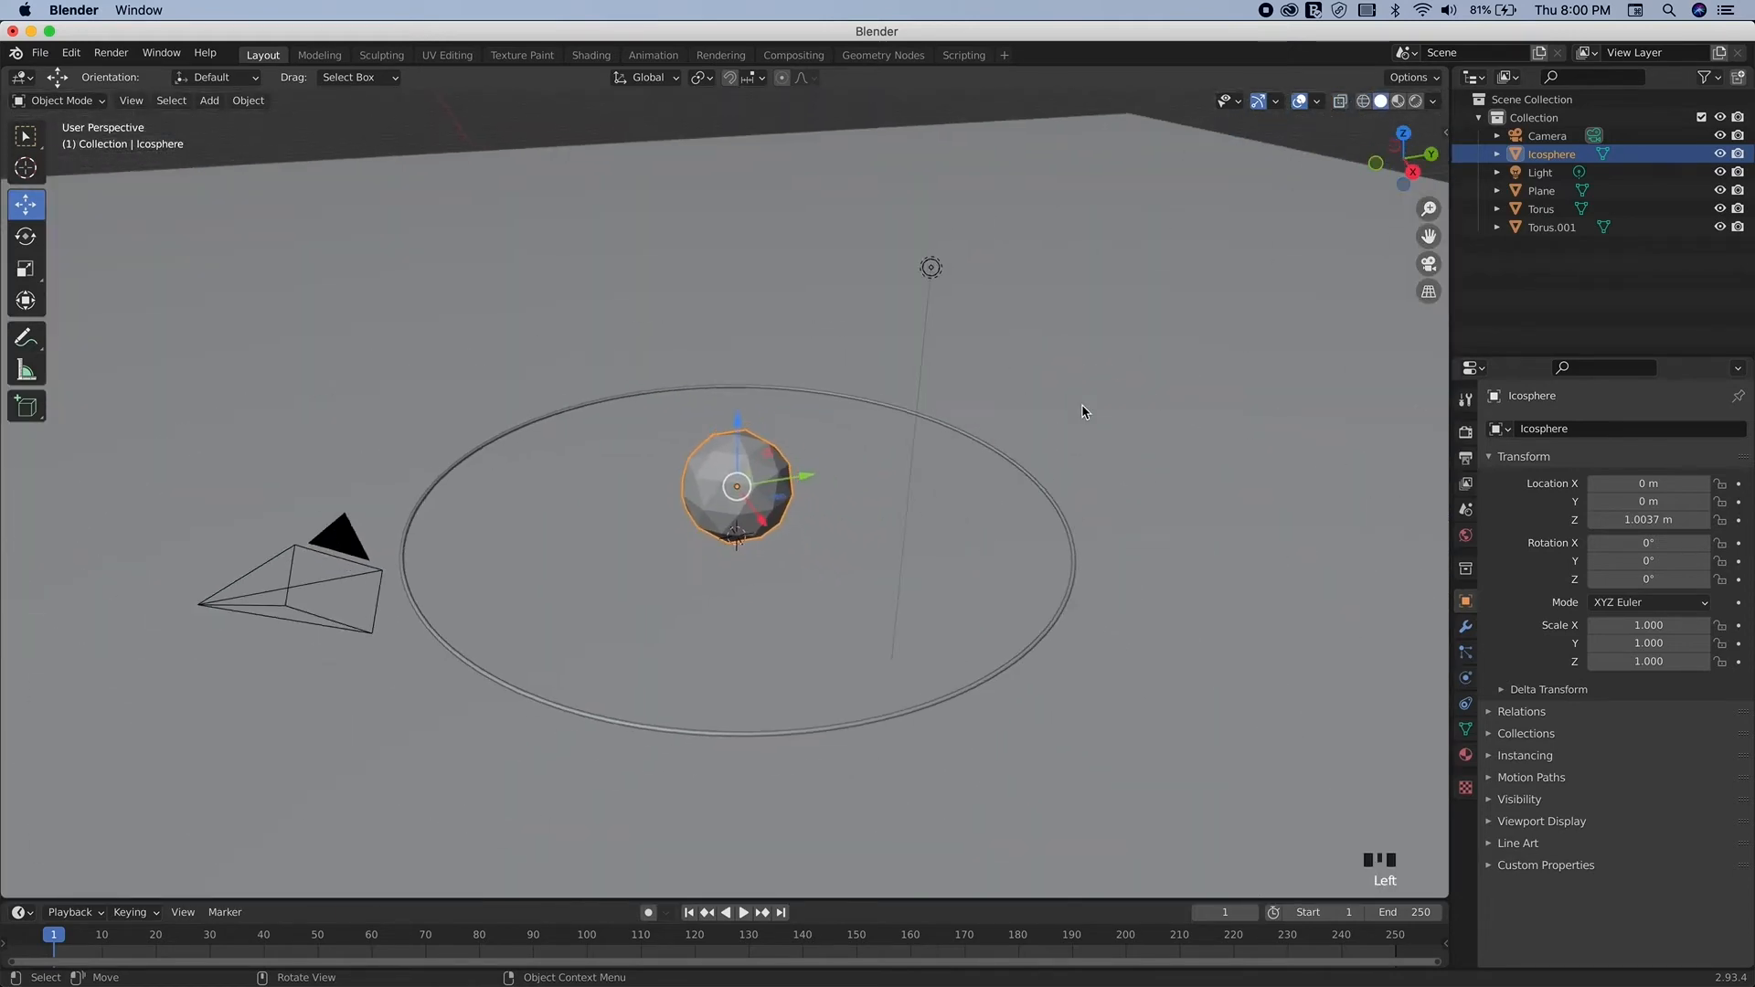
# Step: Set the default F-curve interpolation to Linear in the animation preferences, check the save and load settings, and close the preferences
pyautogui.scroll(-5, 1085, 412)
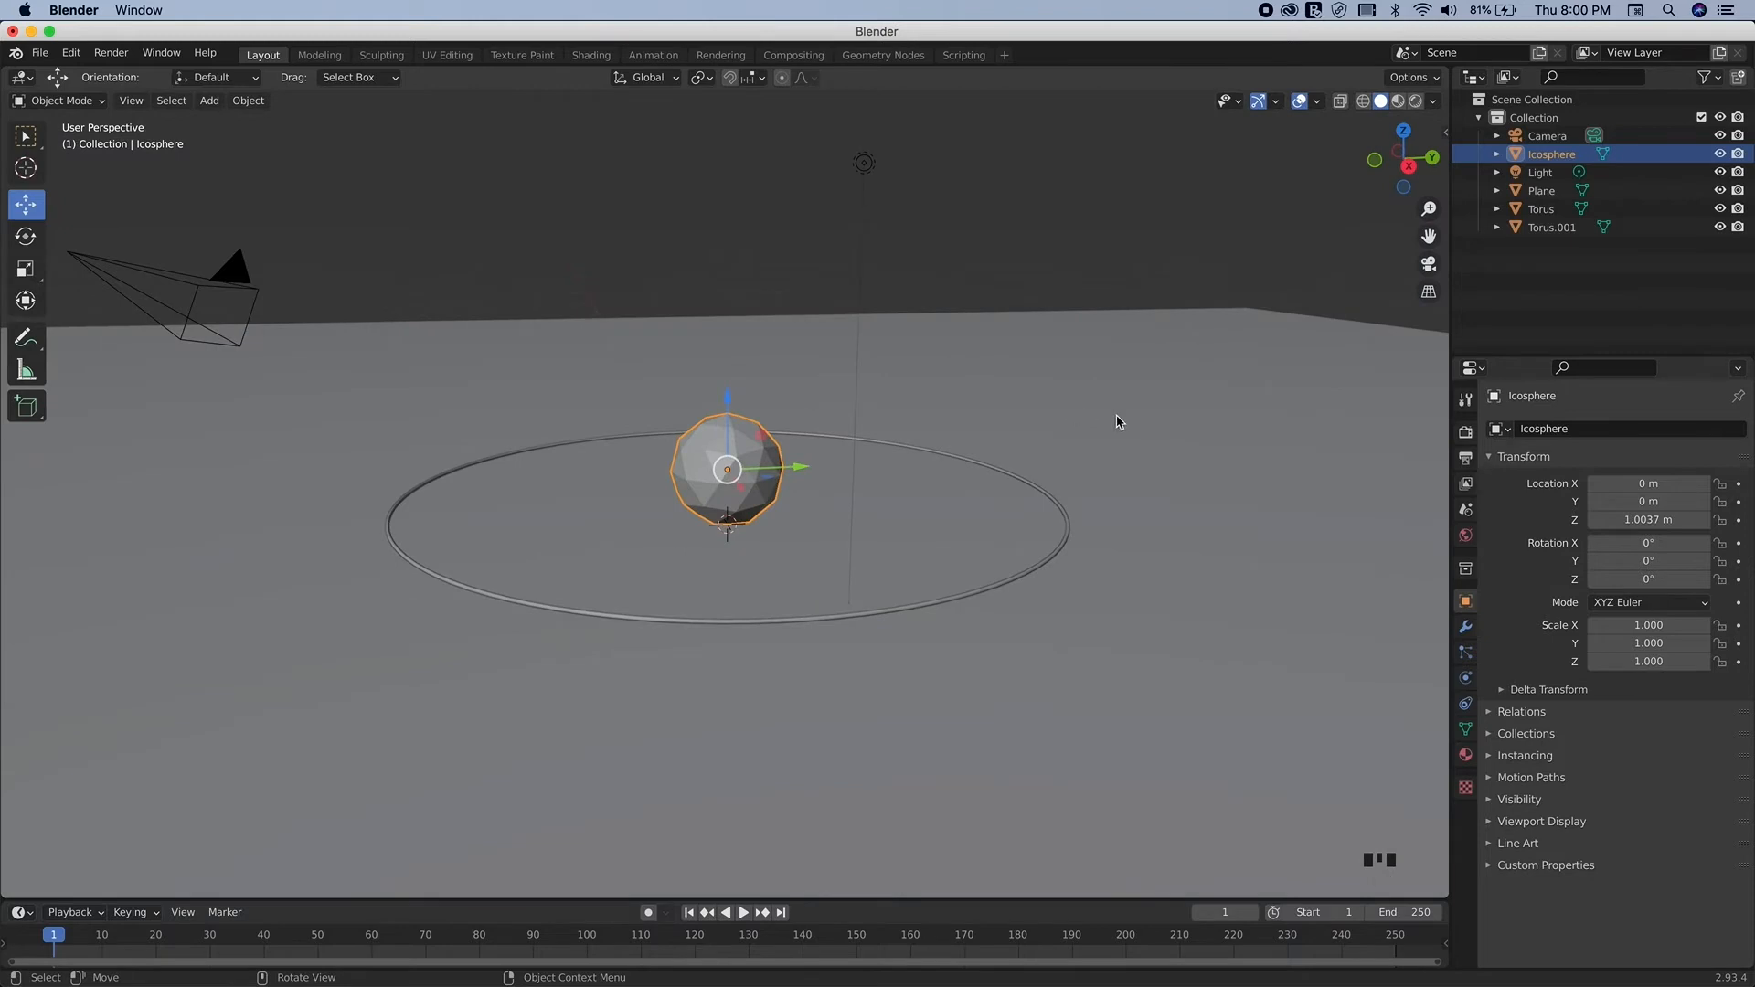
pyautogui.scroll(4, 1117, 422)
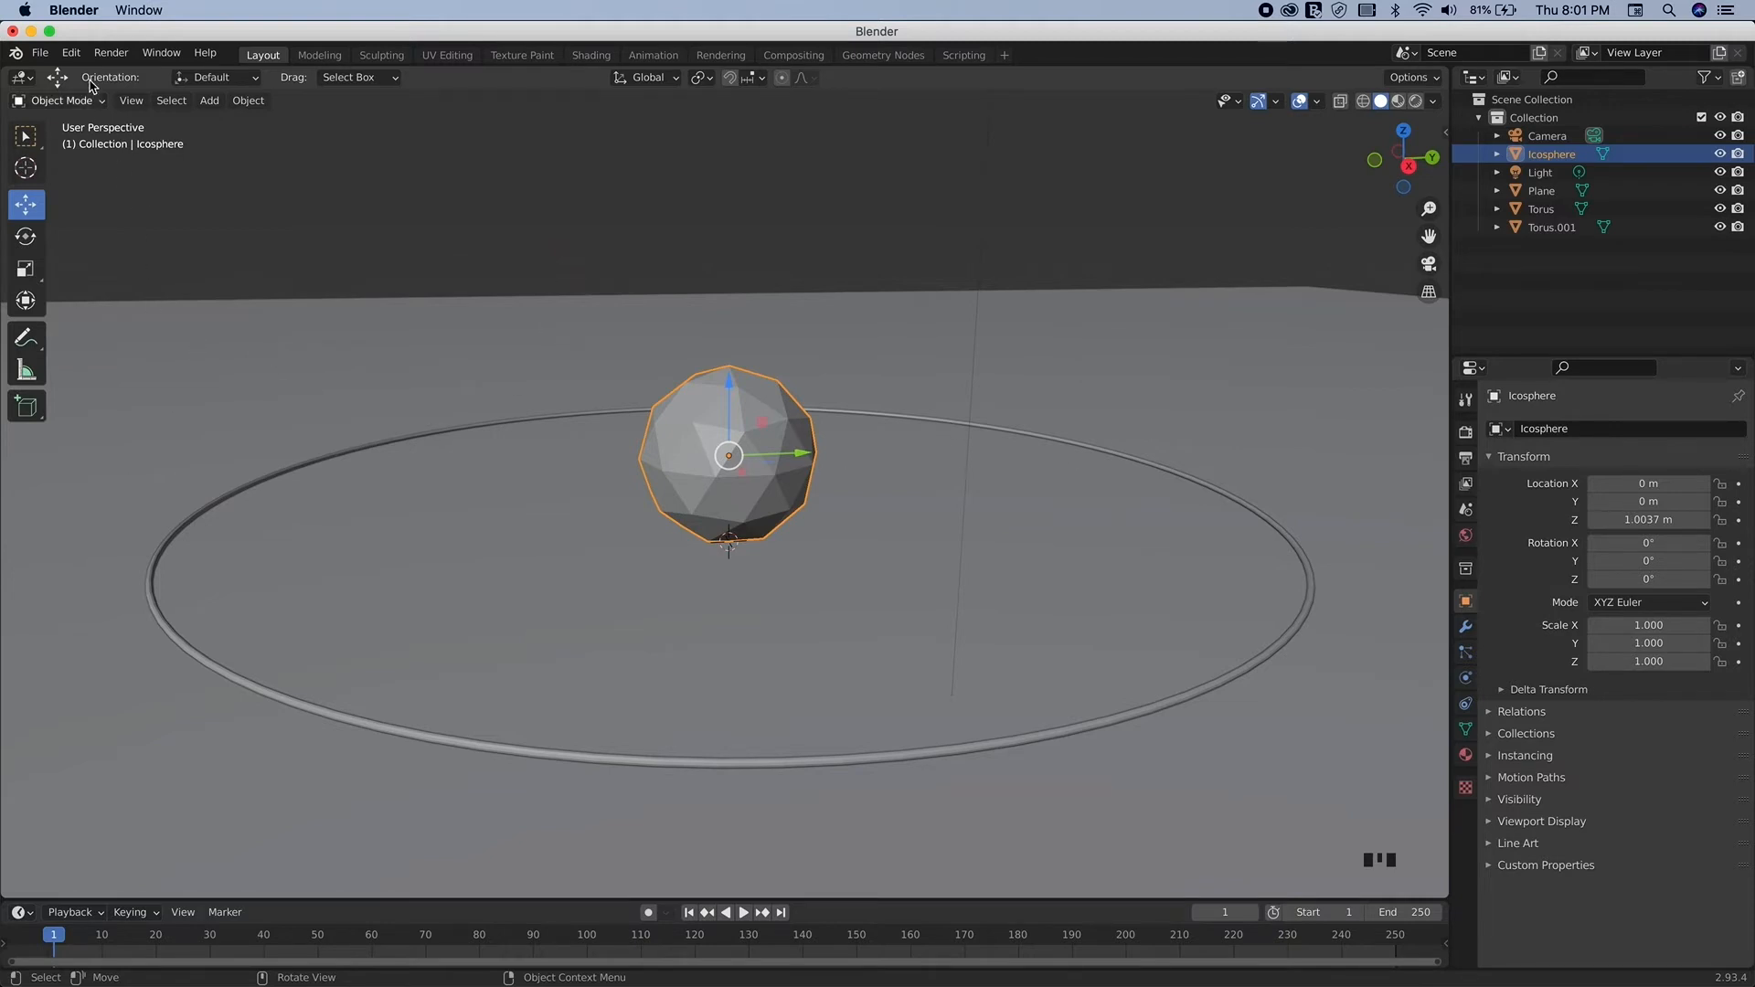
pyautogui.click(72, 54)
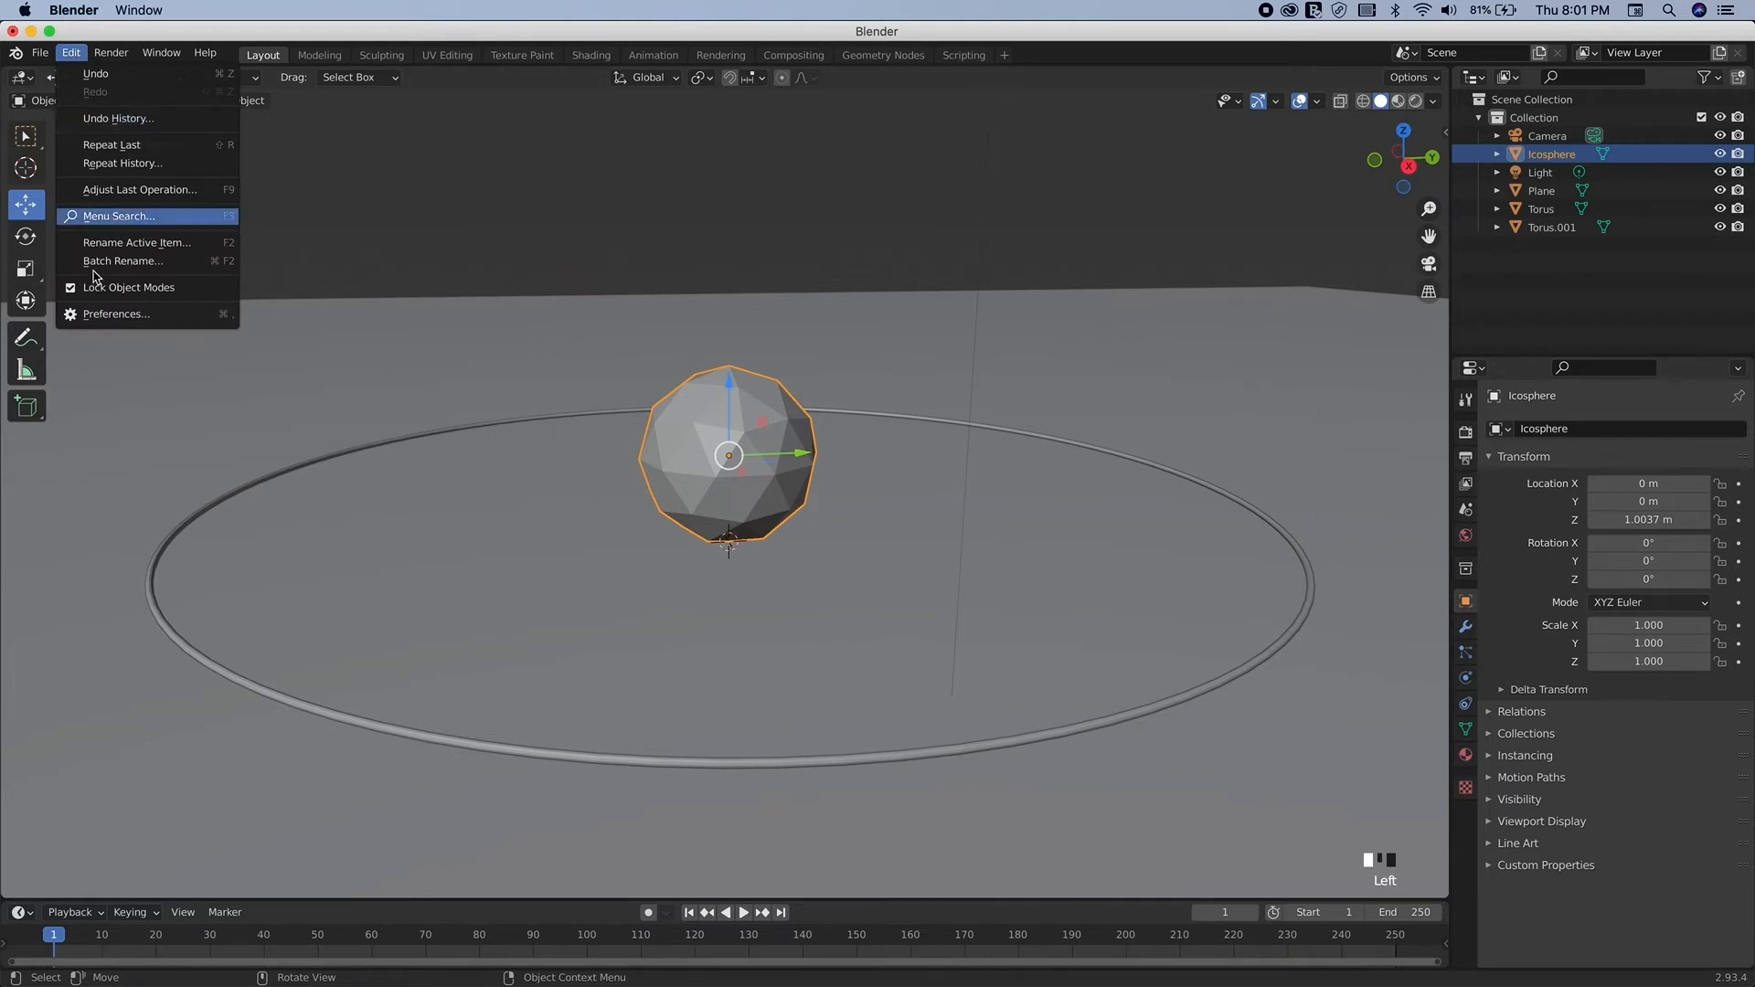
pyautogui.click(109, 315)
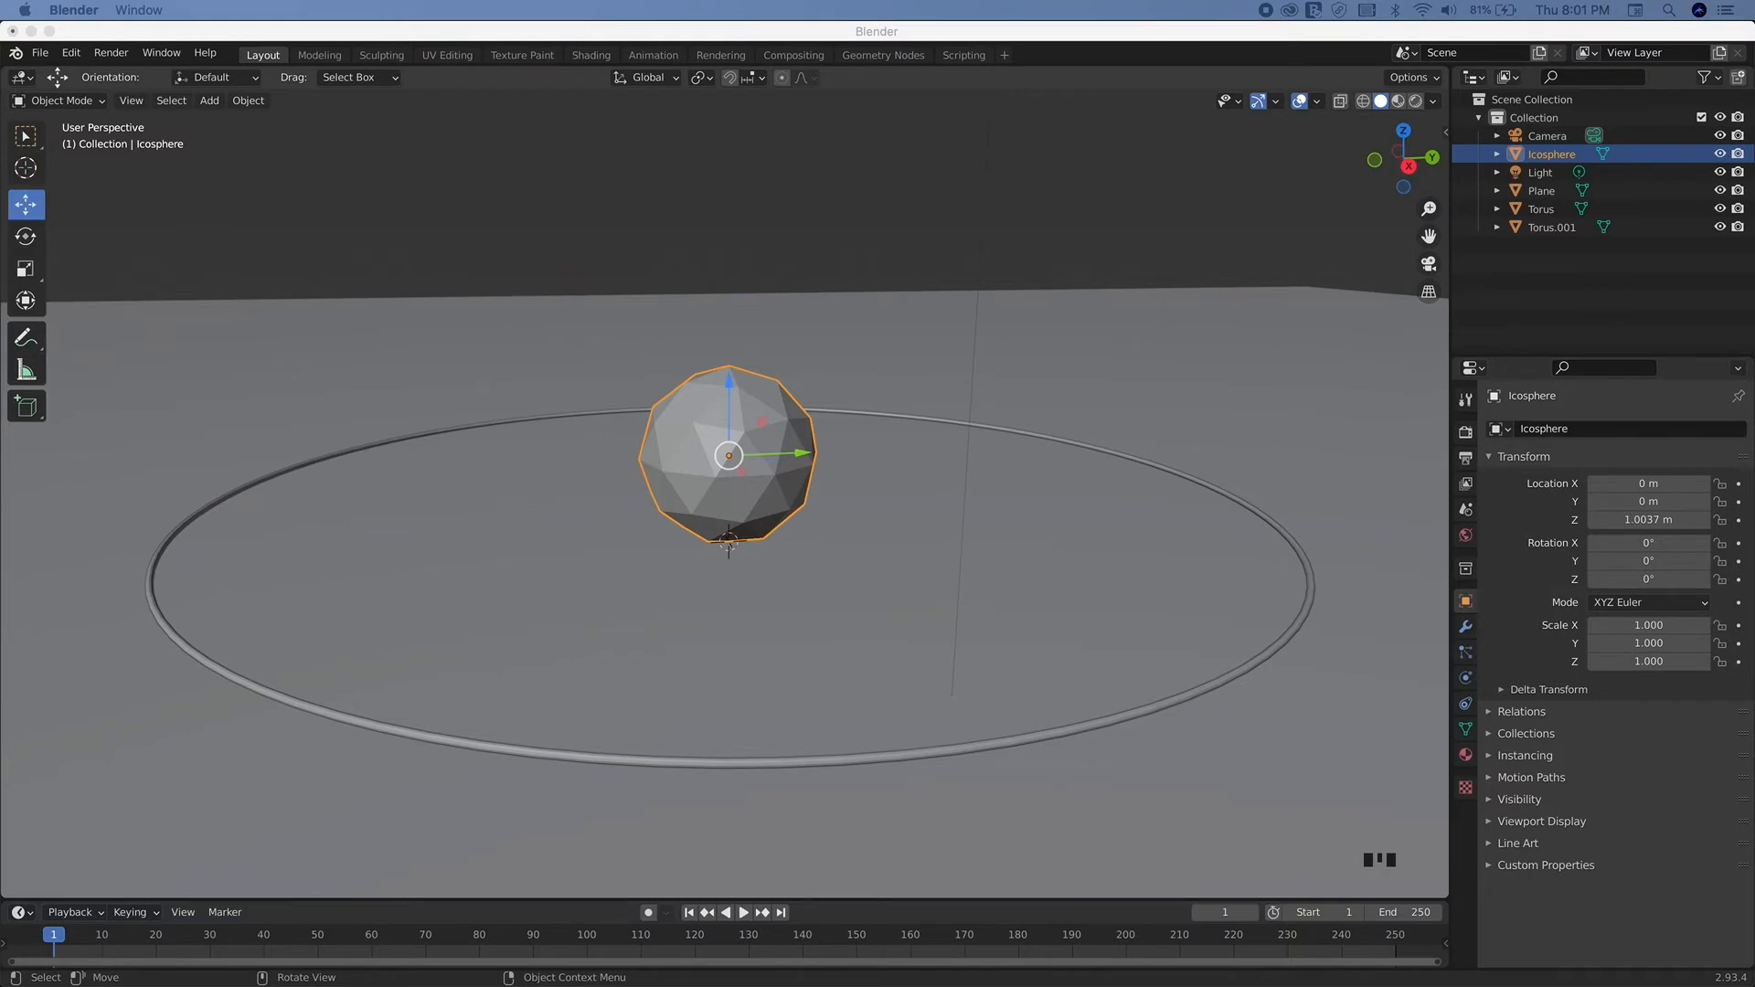
pyautogui.moveTo(1175, 235); pyautogui.dragTo(1027, 305)
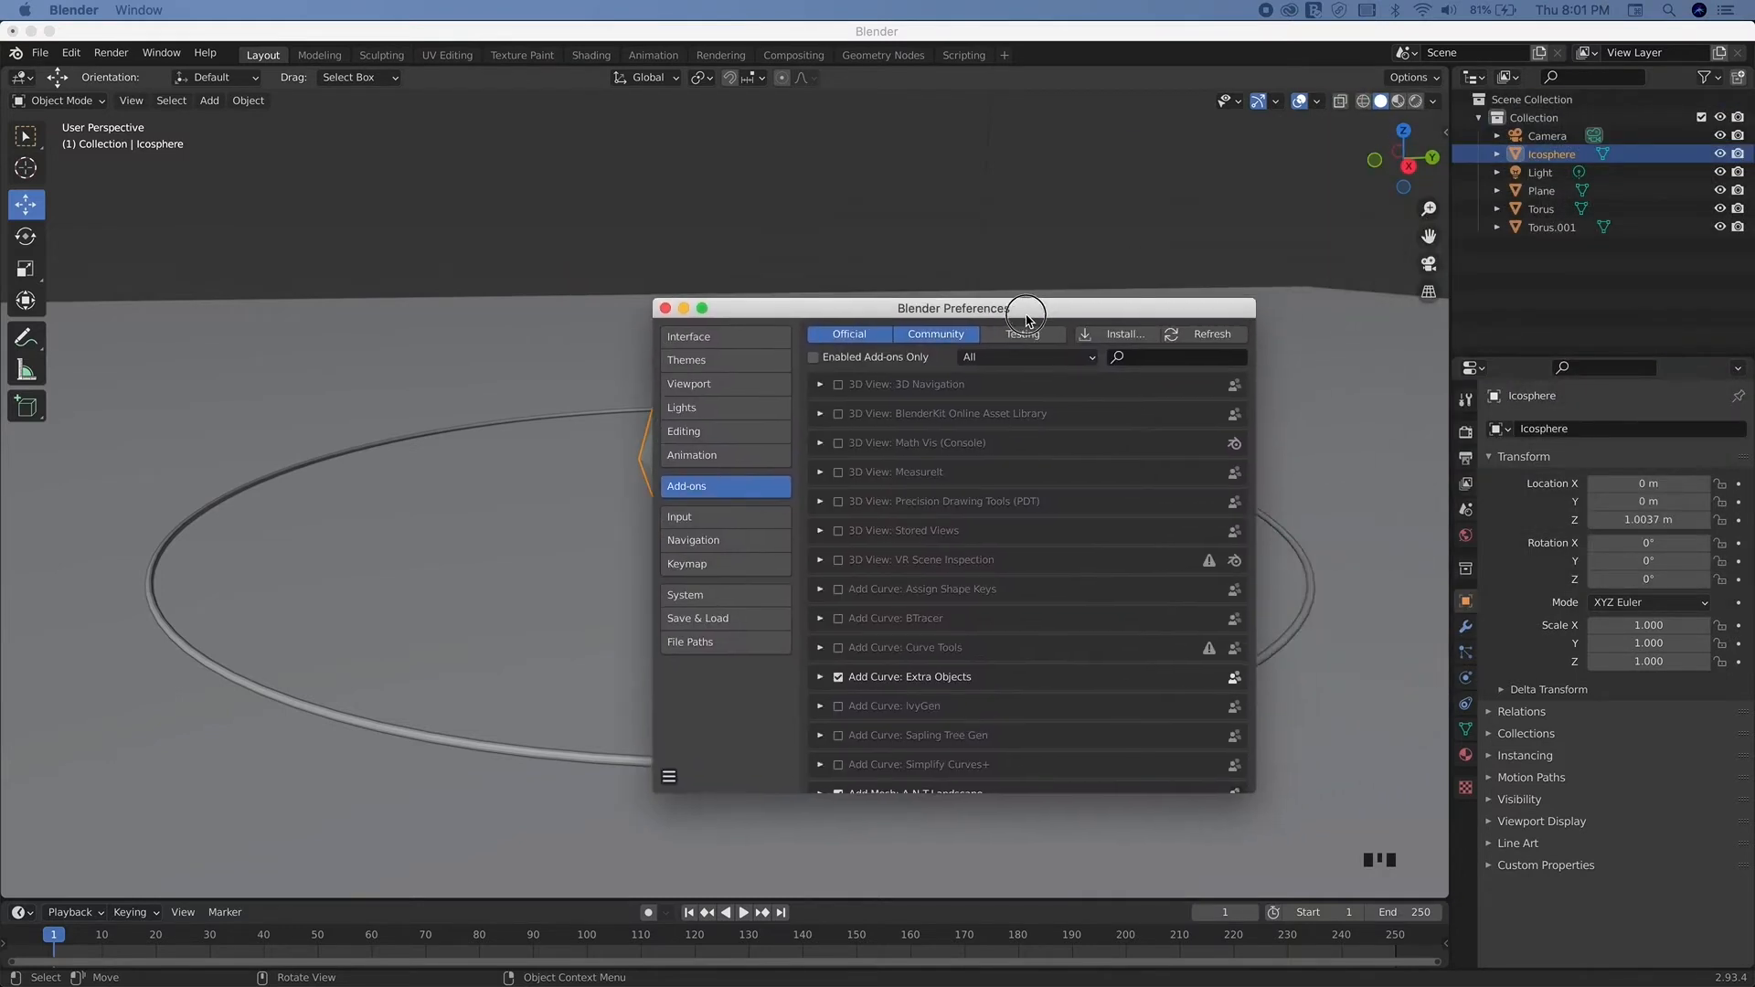
pyautogui.click(701, 456)
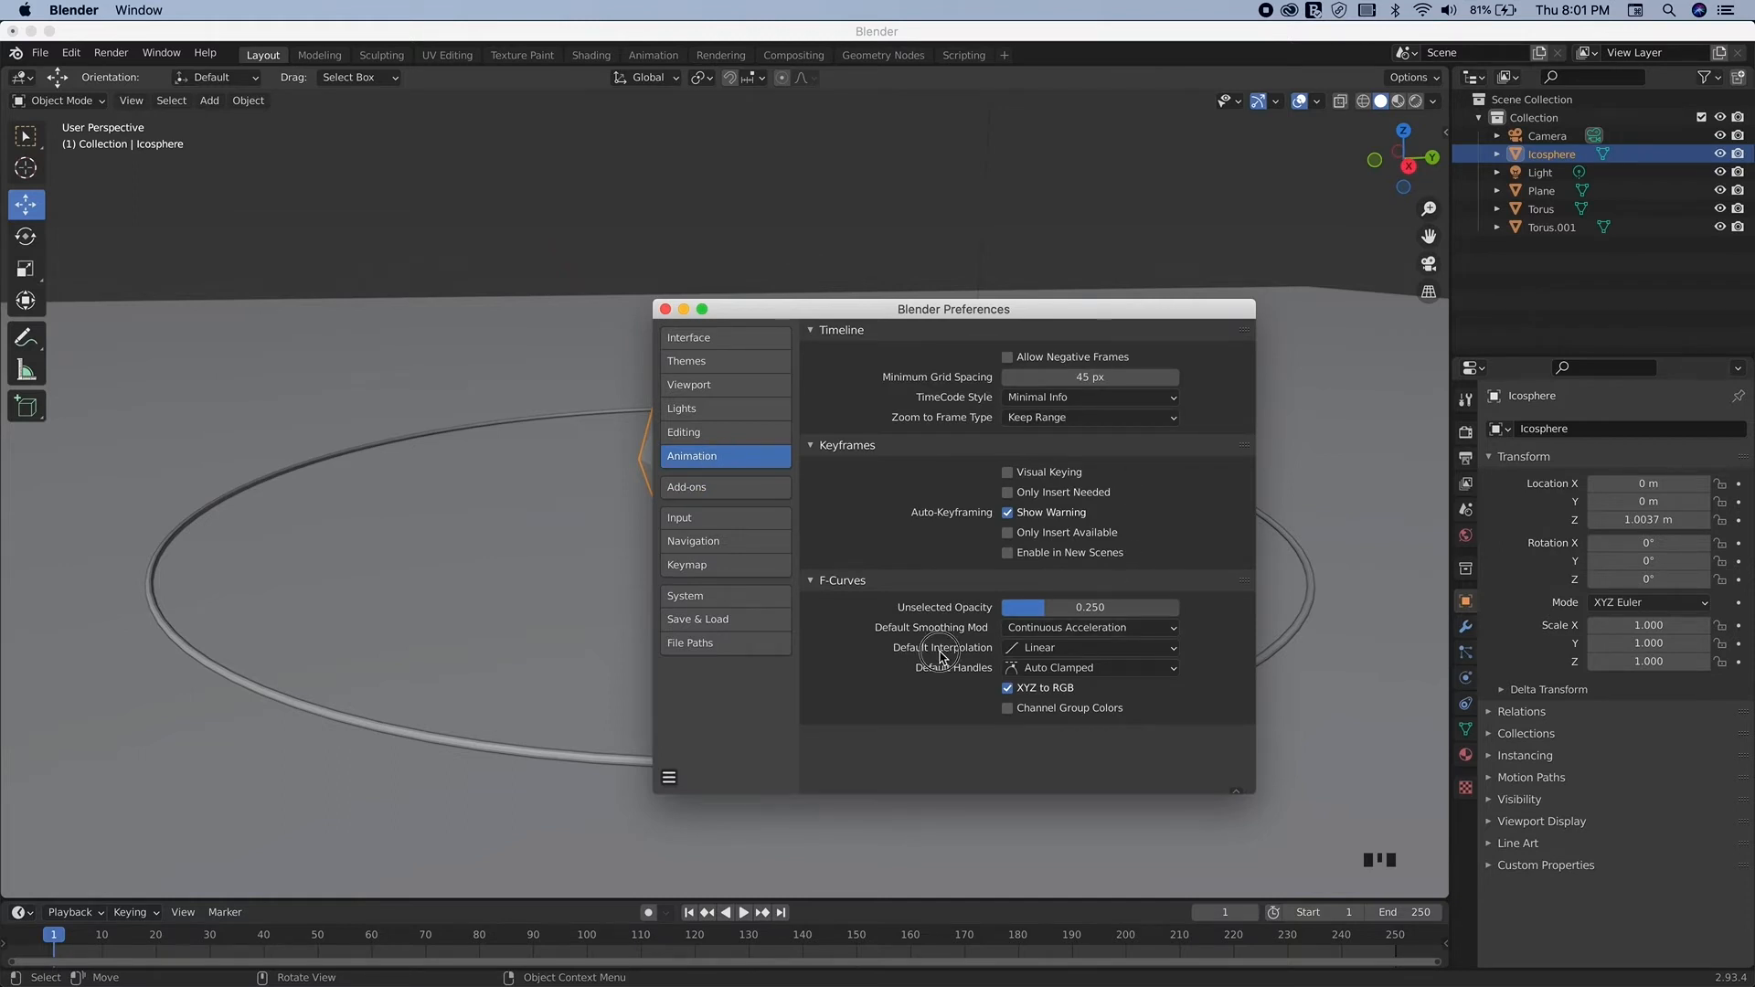
pyautogui.click(1052, 650)
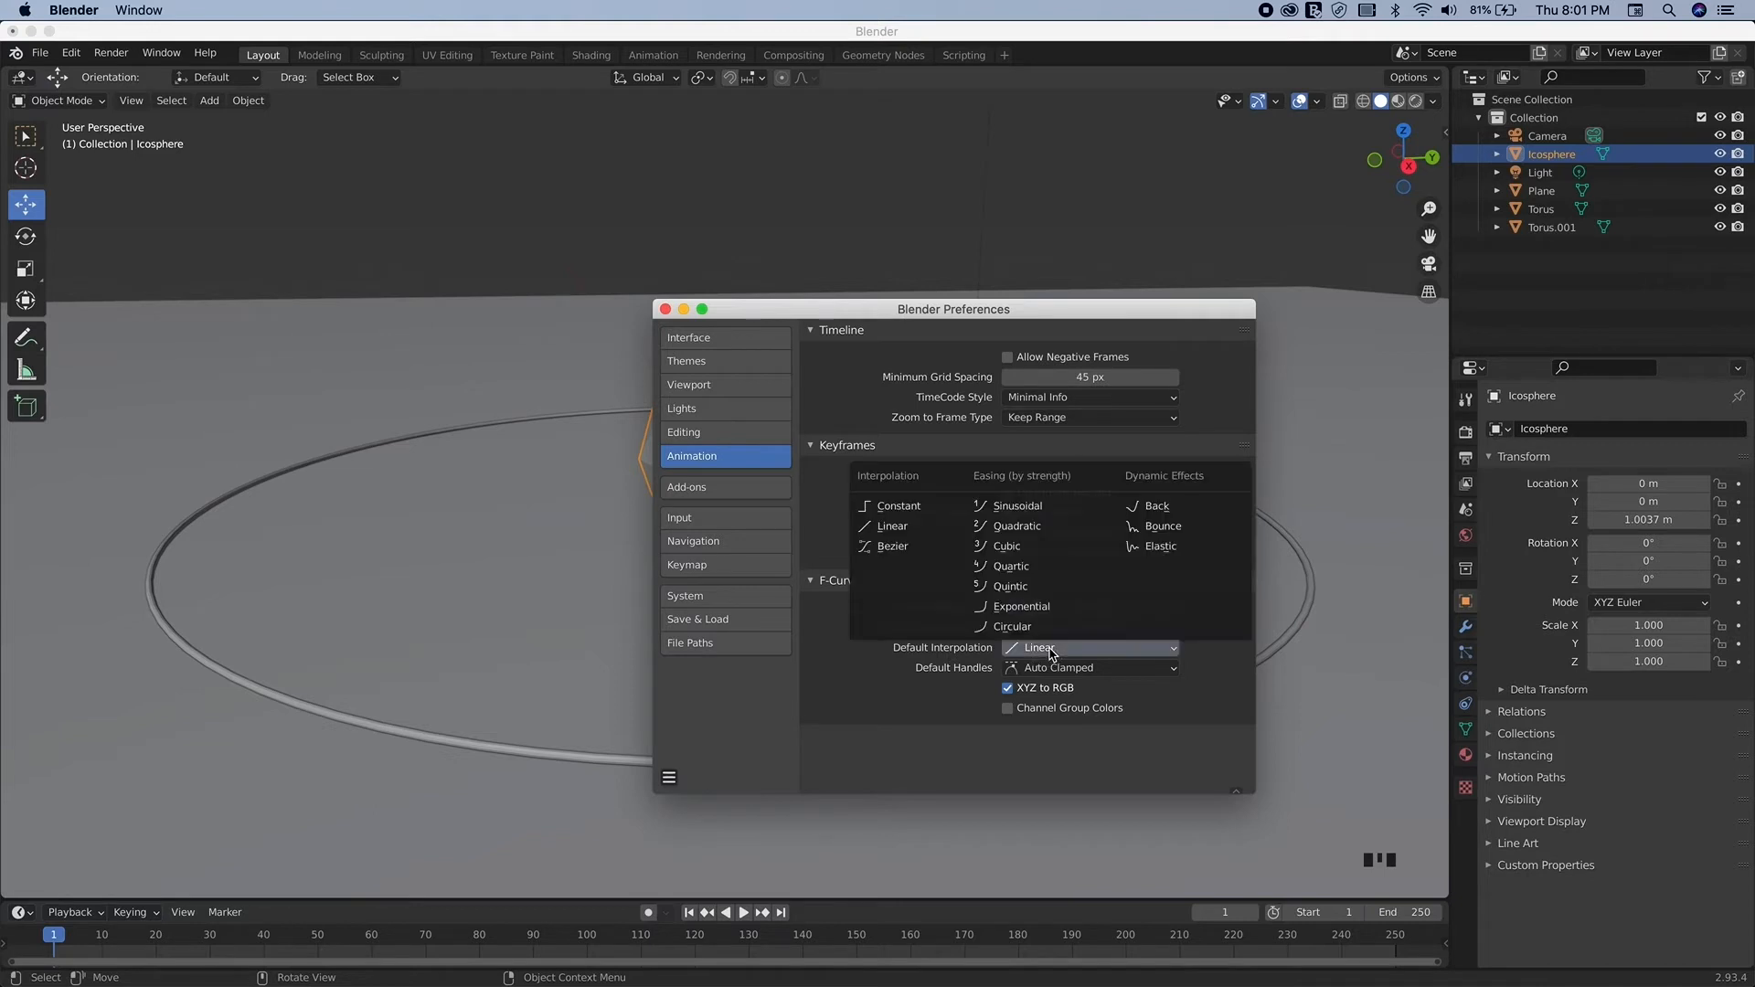
pyautogui.click(902, 529)
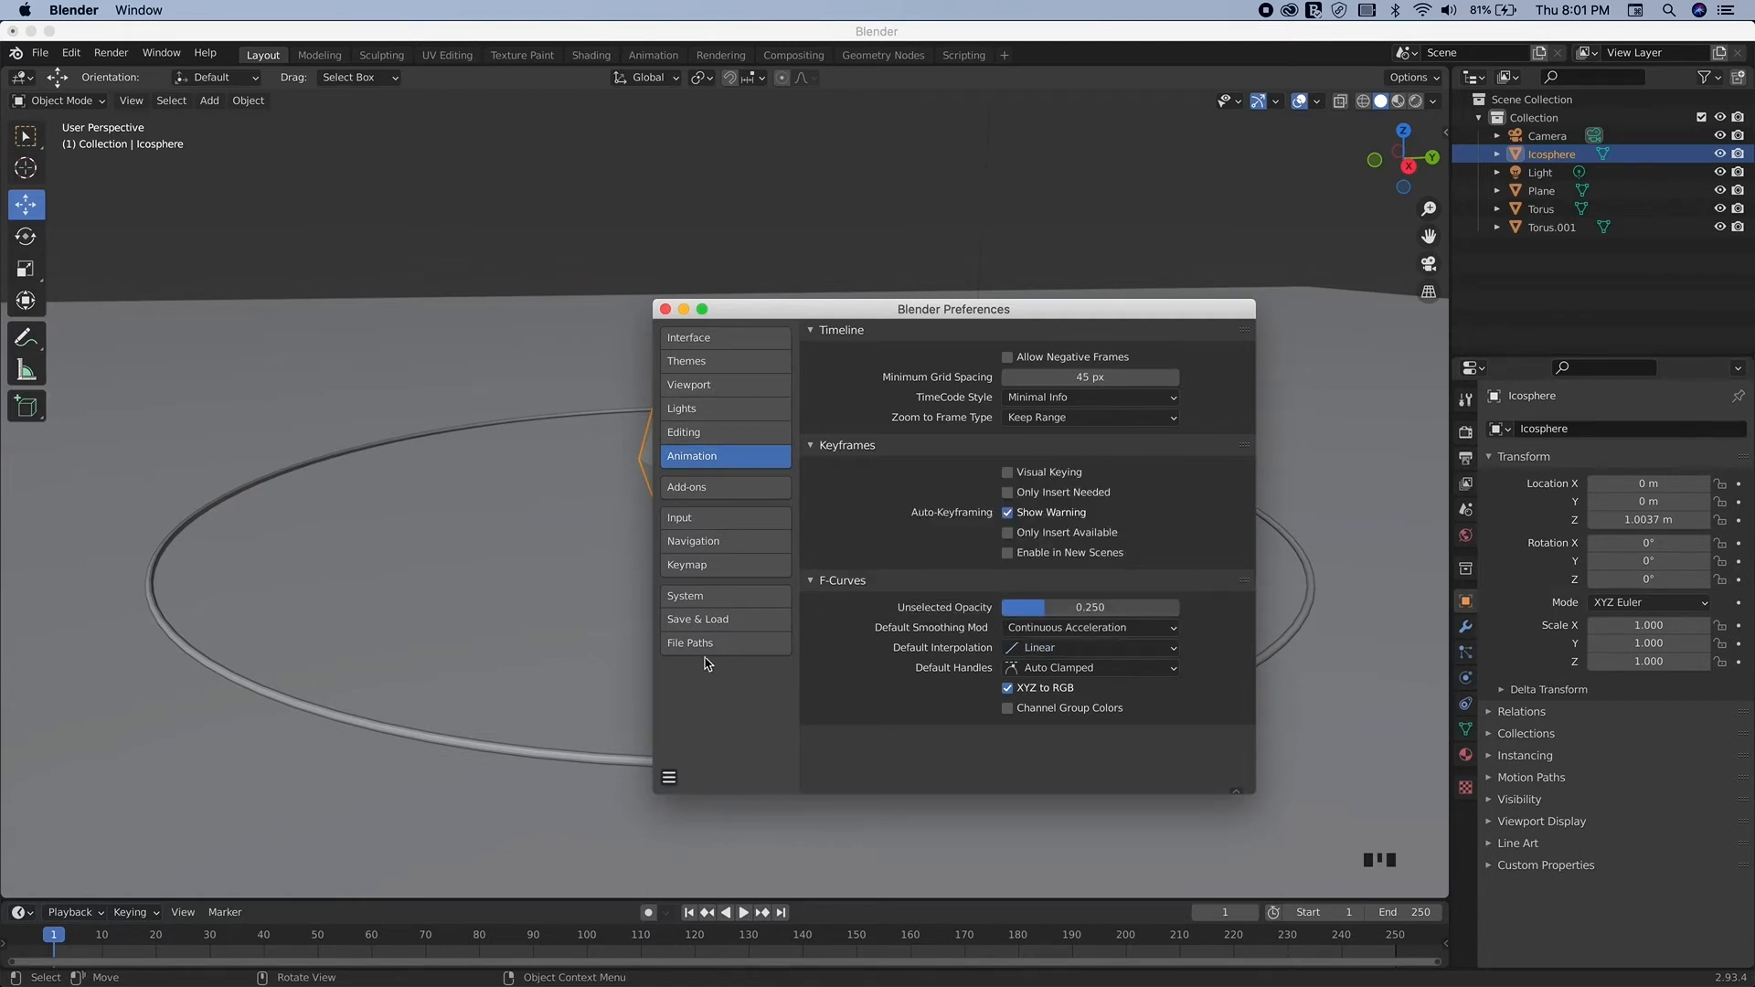
pyautogui.click(709, 627)
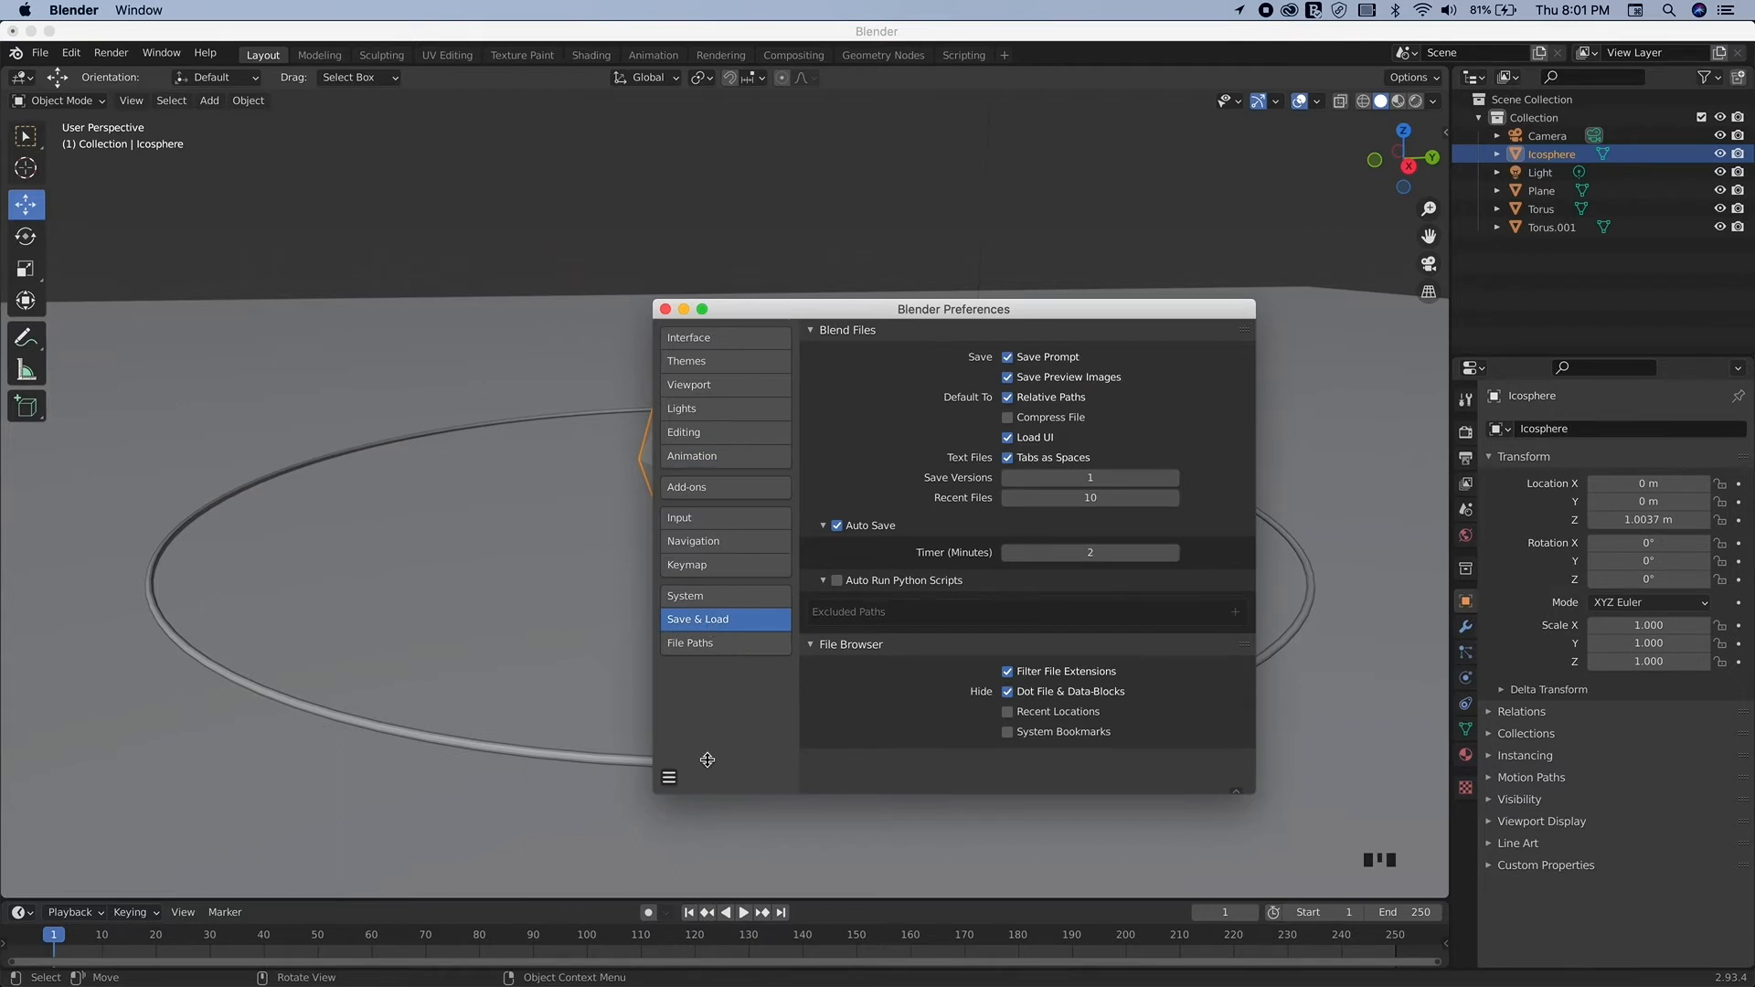
pyautogui.click(665, 309)
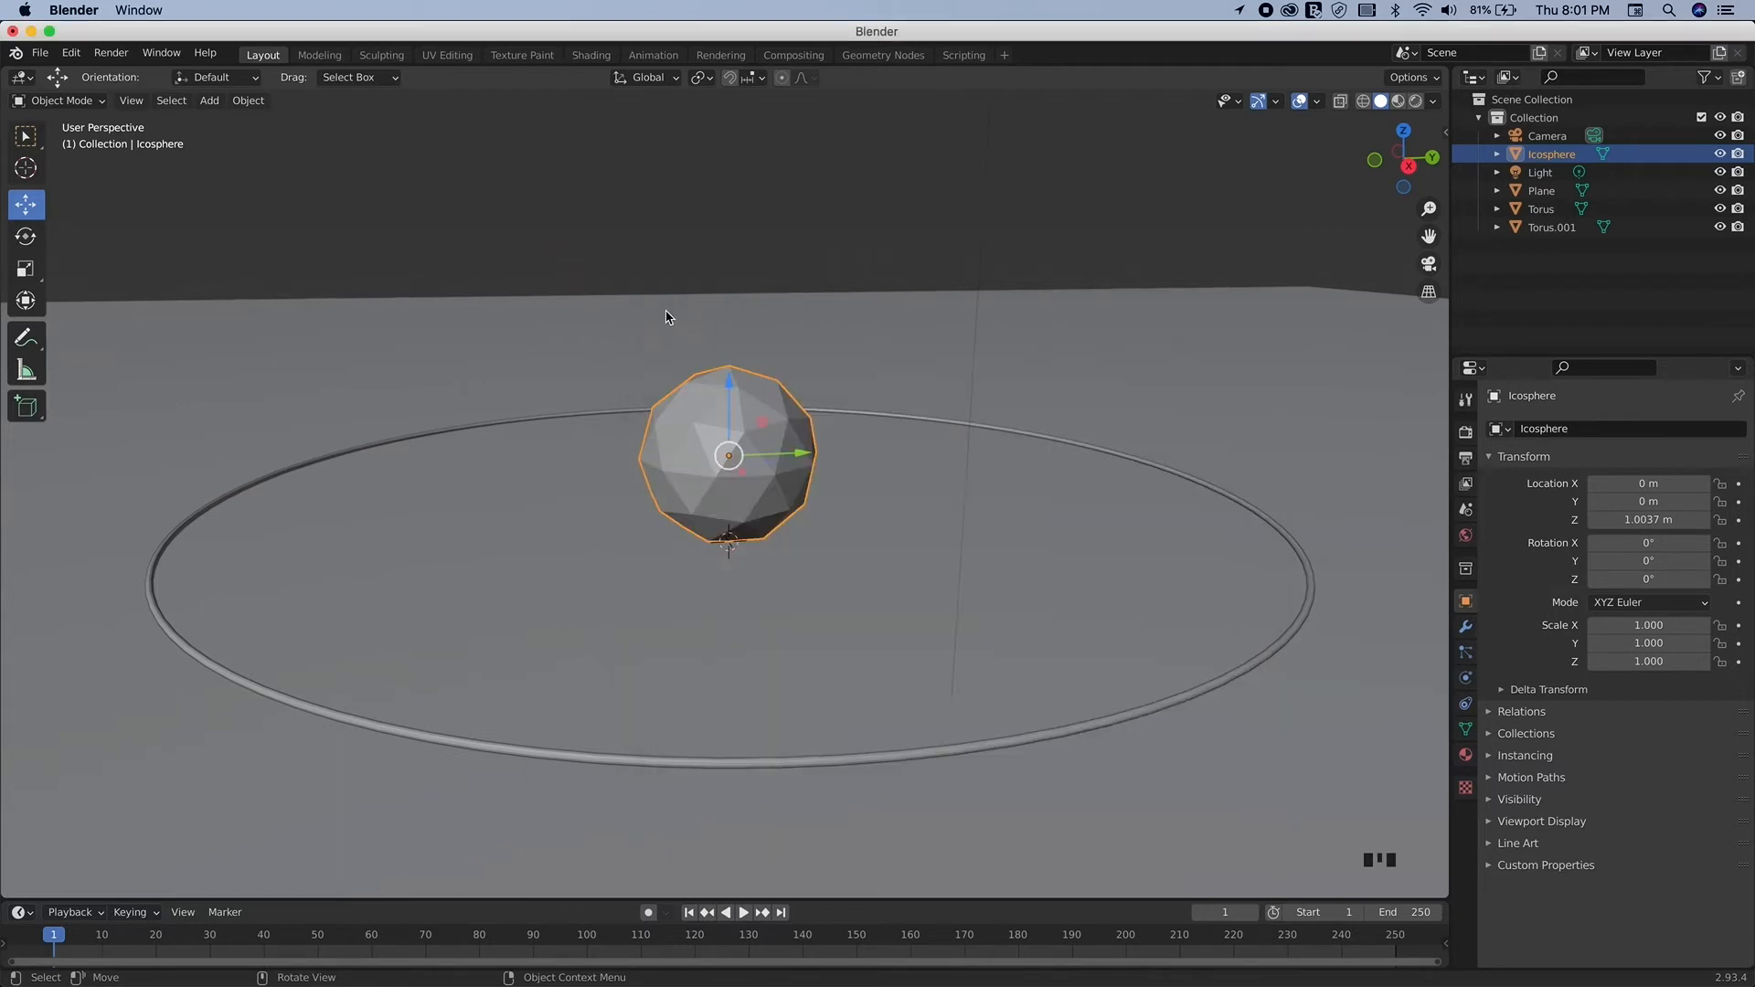
# Step: Select the large torus ring and, in the front orthographic view, raise it along Z by about 0.519 m to the icosphere's centre
pyautogui.moveTo(827, 447); pyautogui.dragTo(832, 446, button='middle')
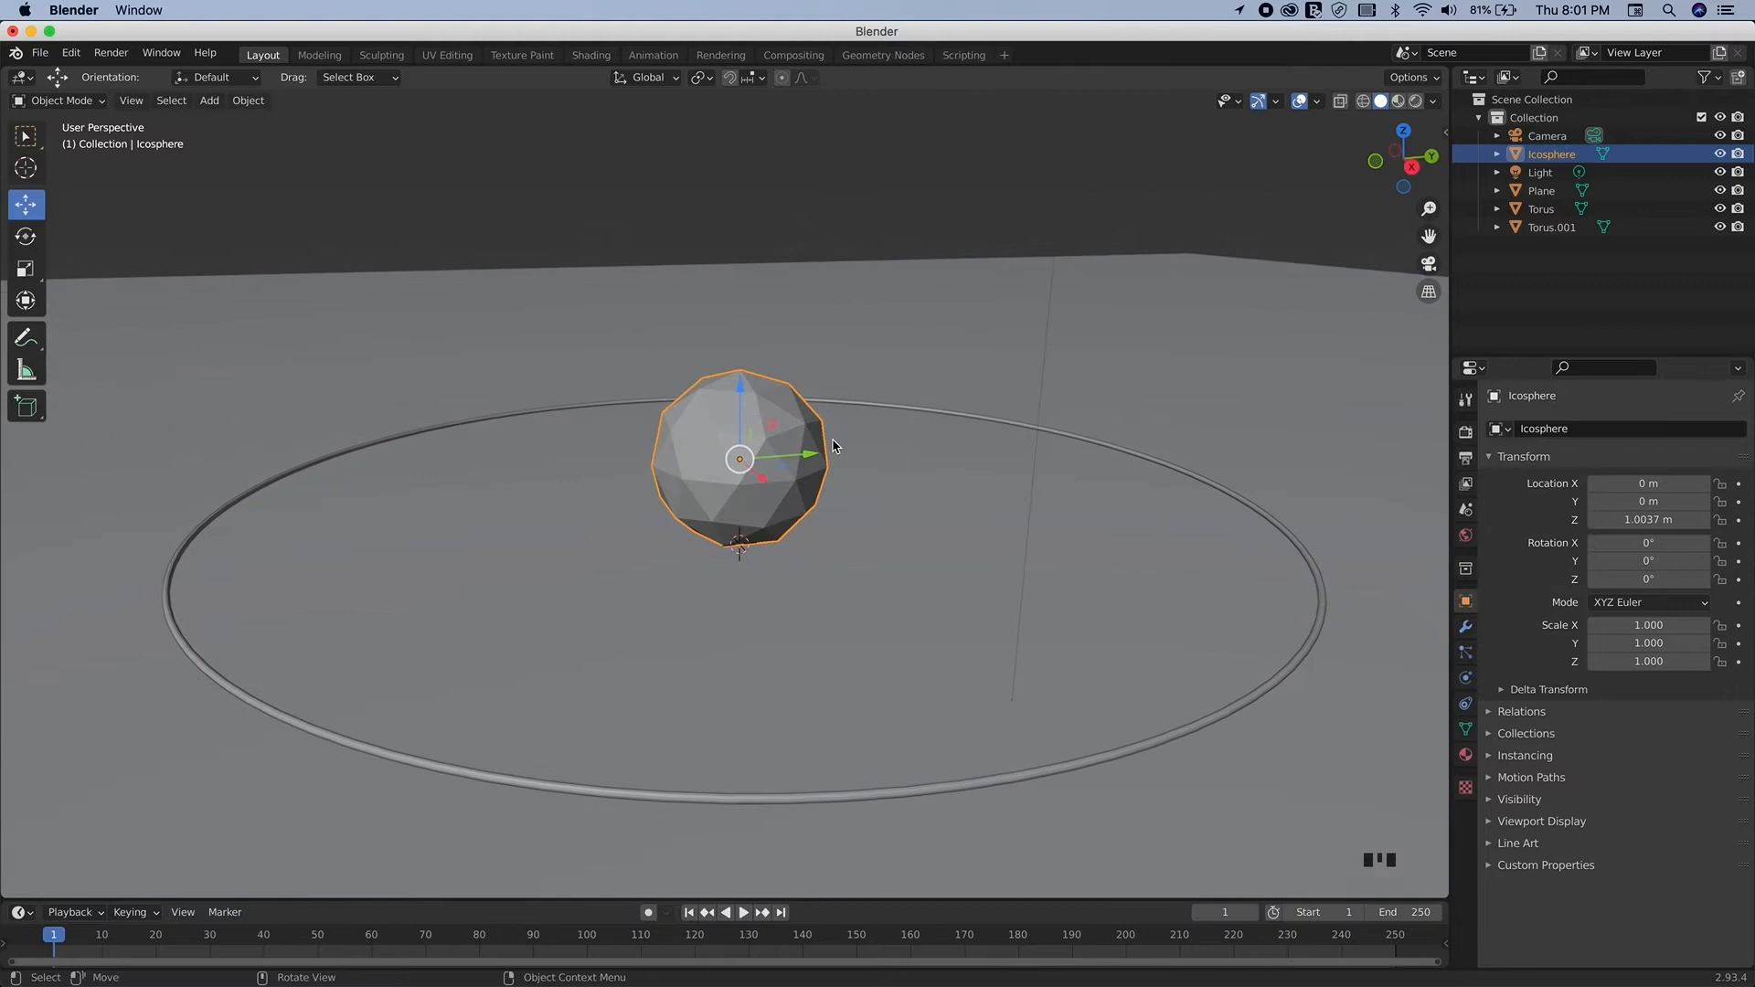
pyautogui.click(928, 414)
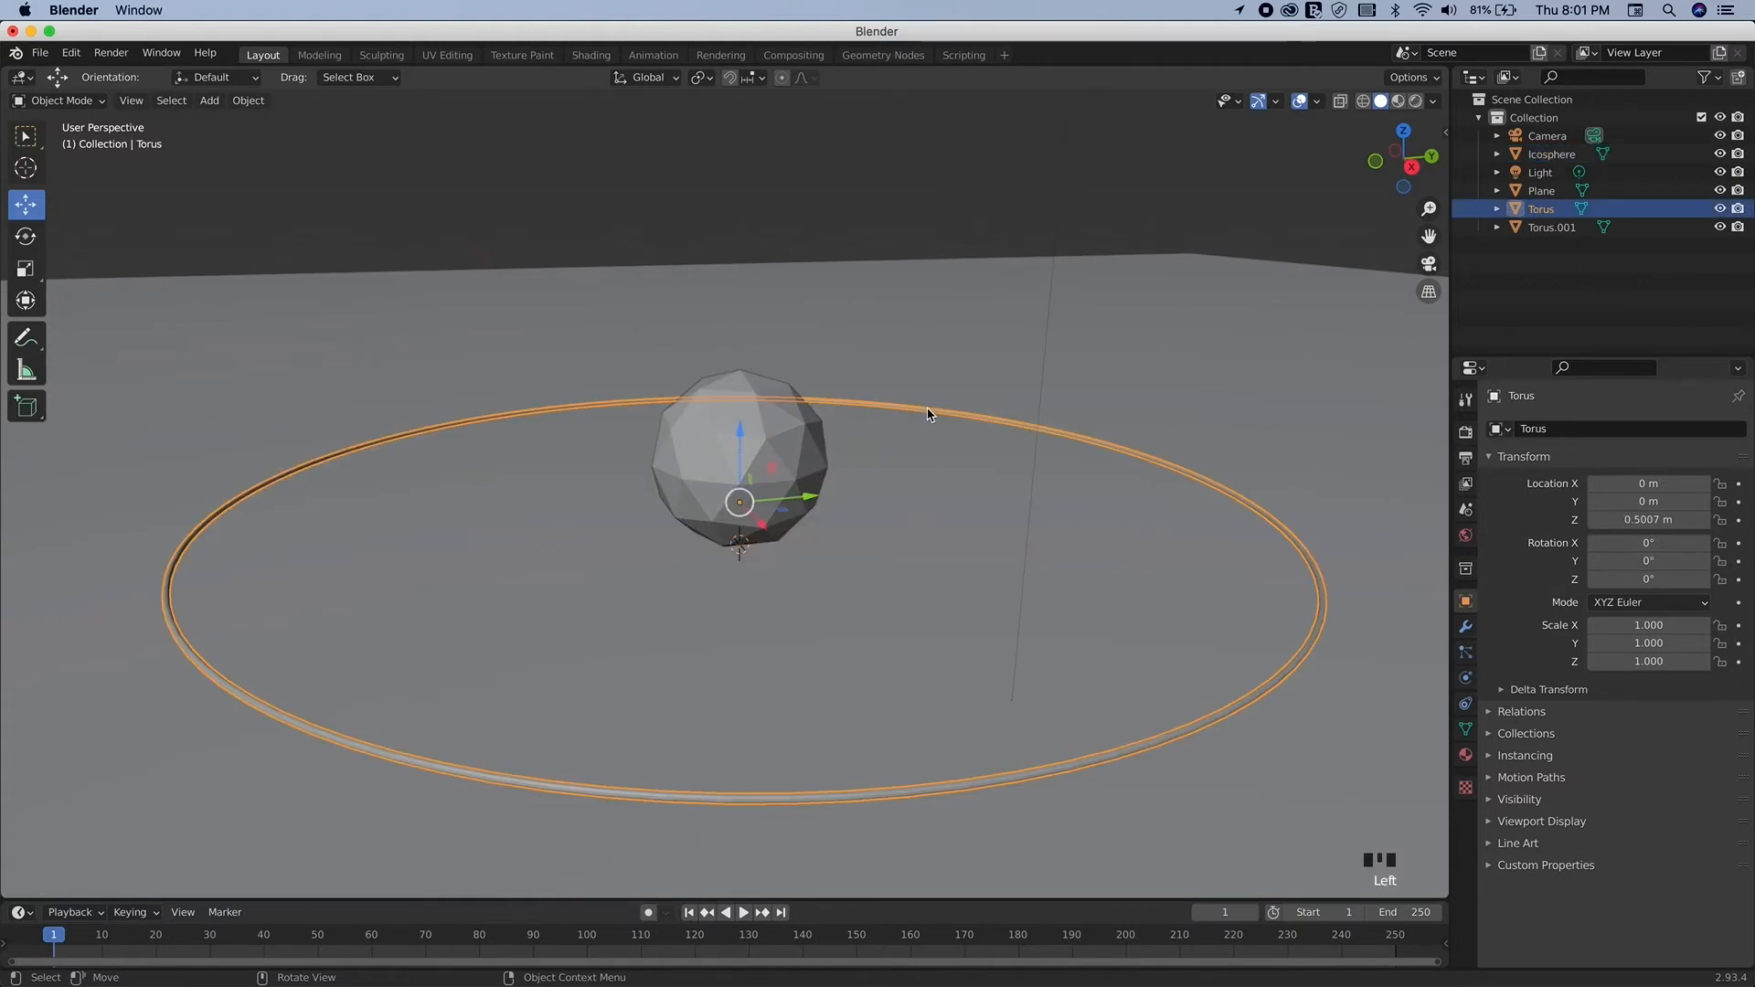
pyautogui.scroll(-3, 928, 414)
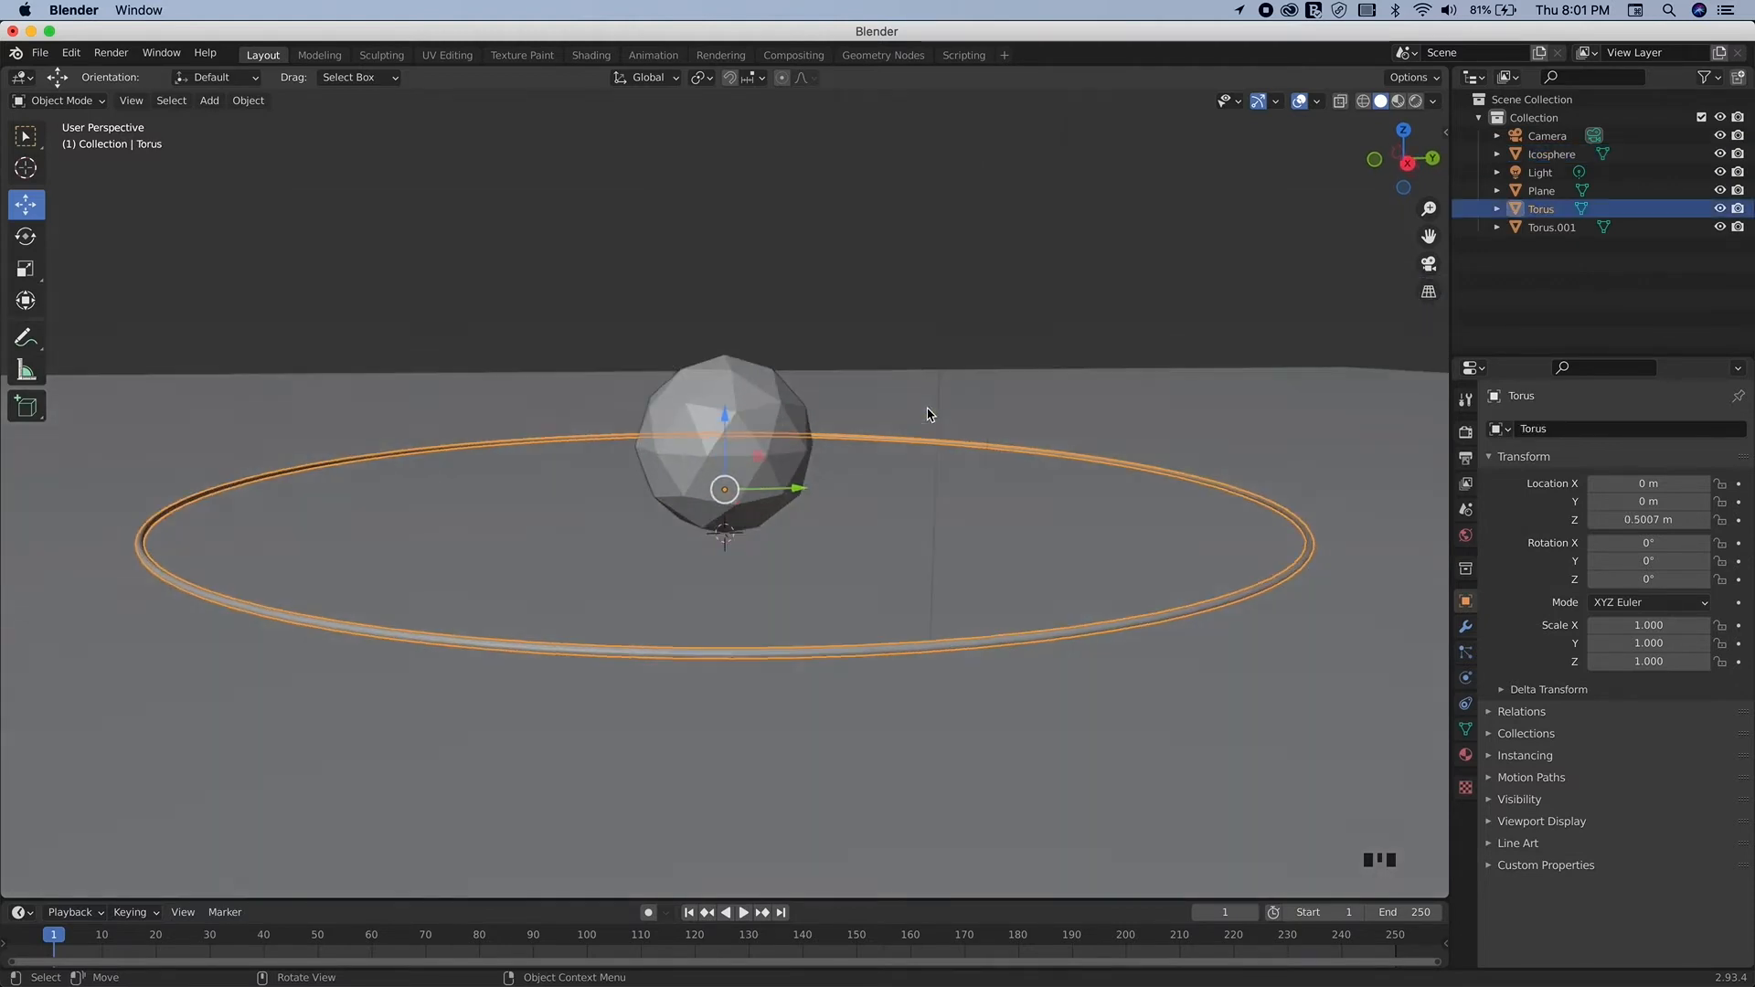
pyautogui.press('KP_1')
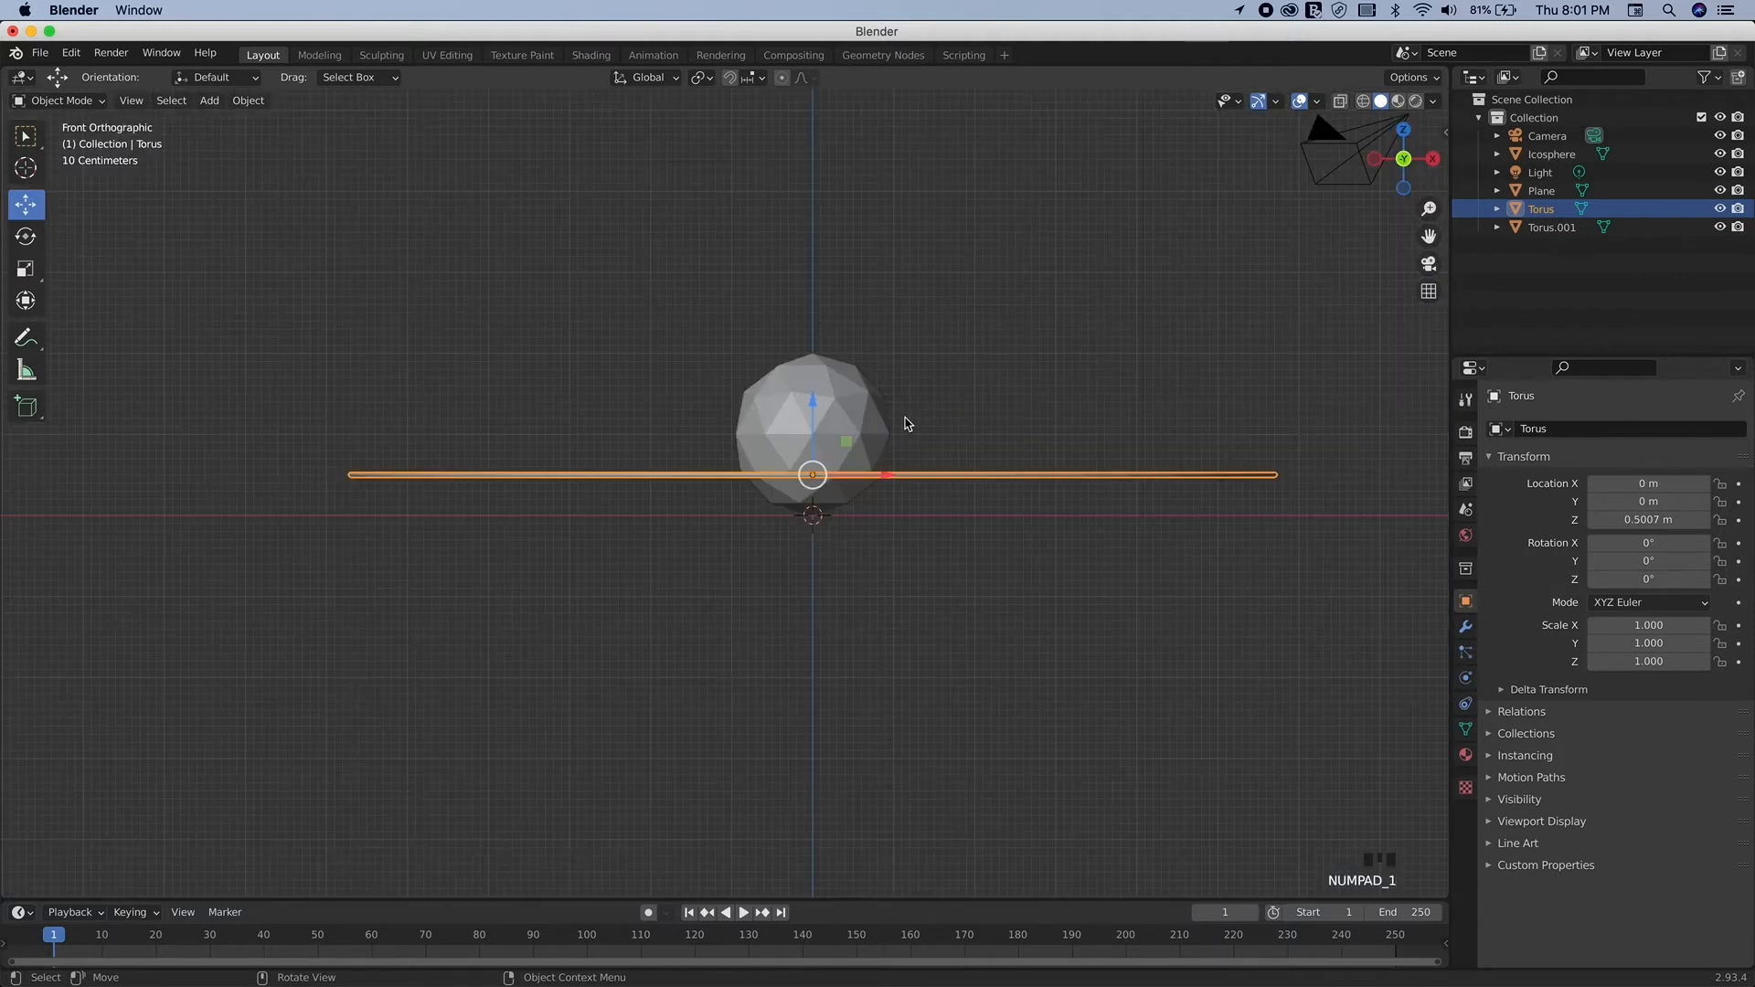
pyautogui.moveTo(809, 390); pyautogui.dragTo(805, 356)
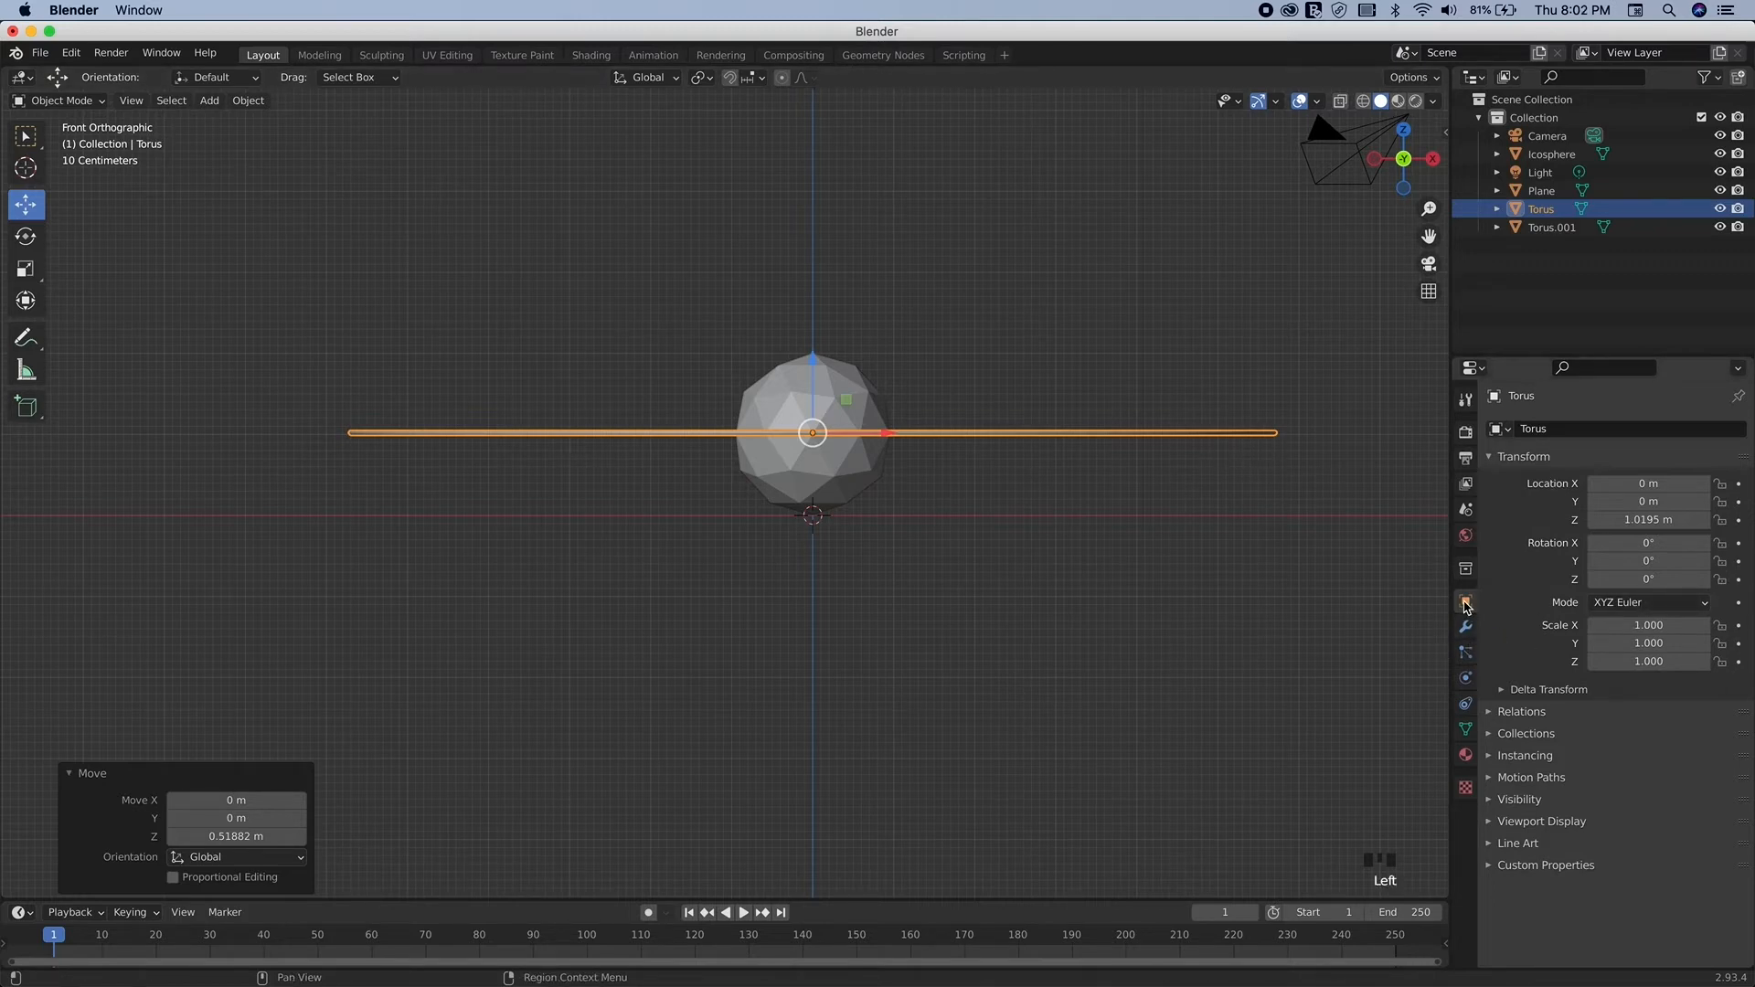
# Step: Try tilting the large torus ring by about -2° around the Y axis
pyautogui.click(1645, 563)
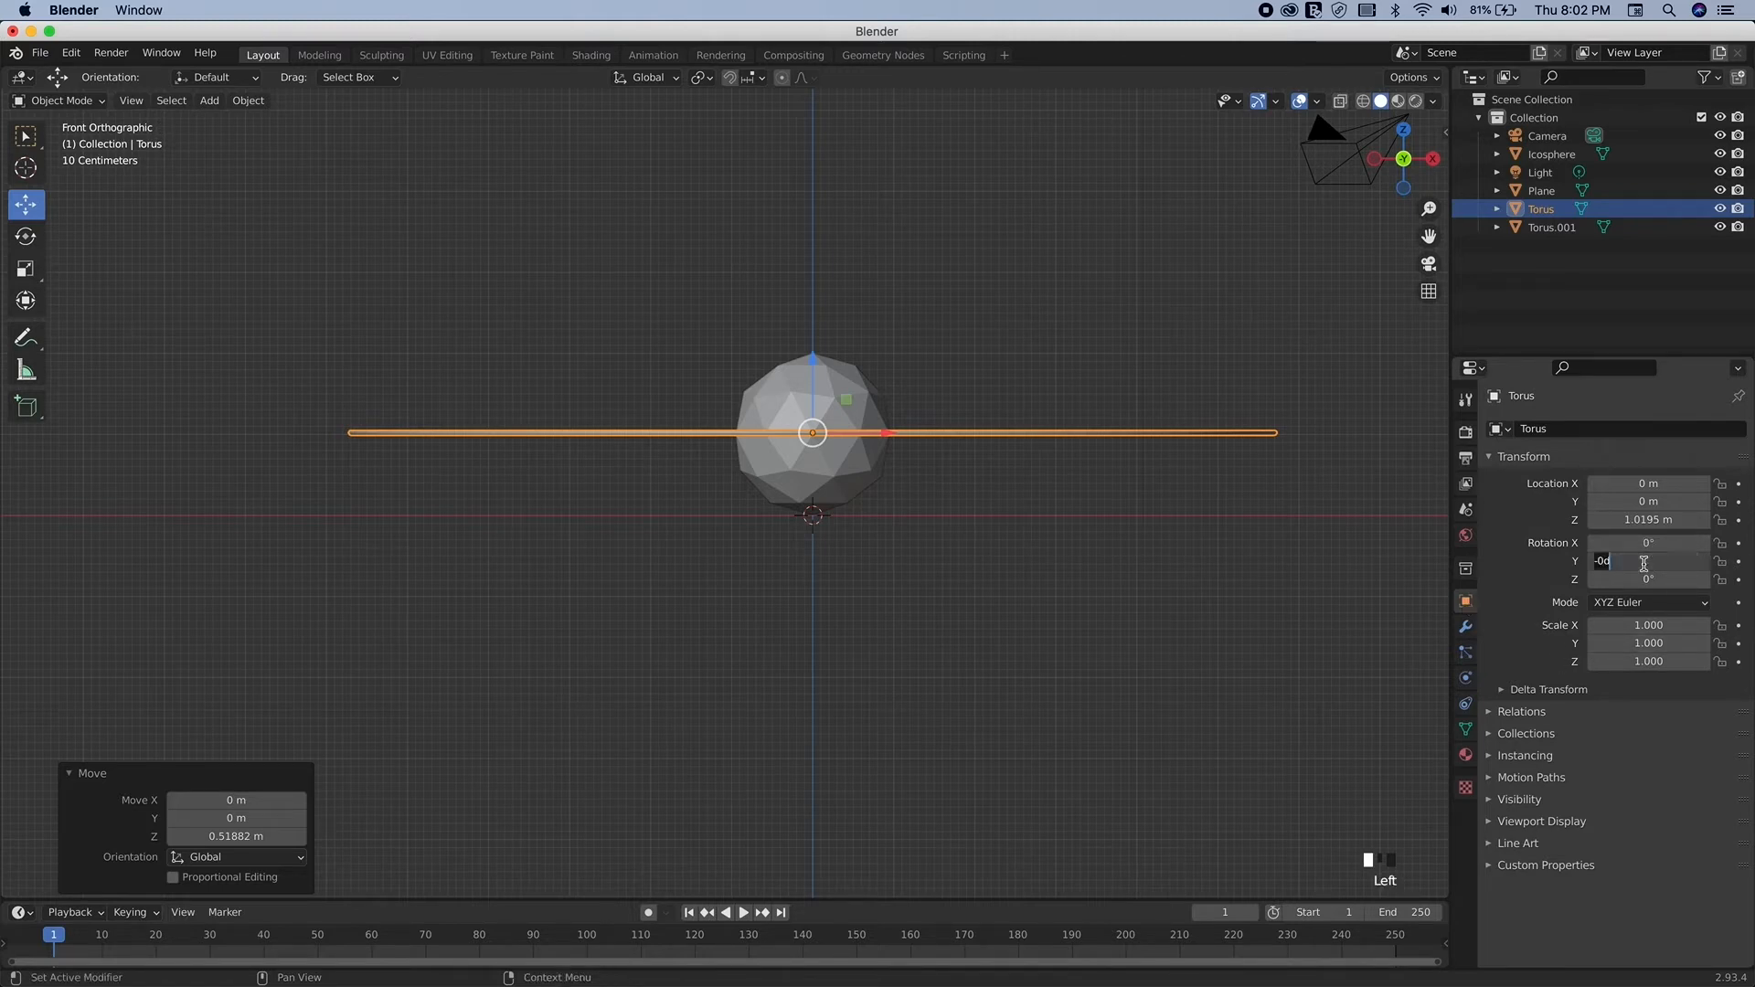
pyautogui.click(1540, 596)
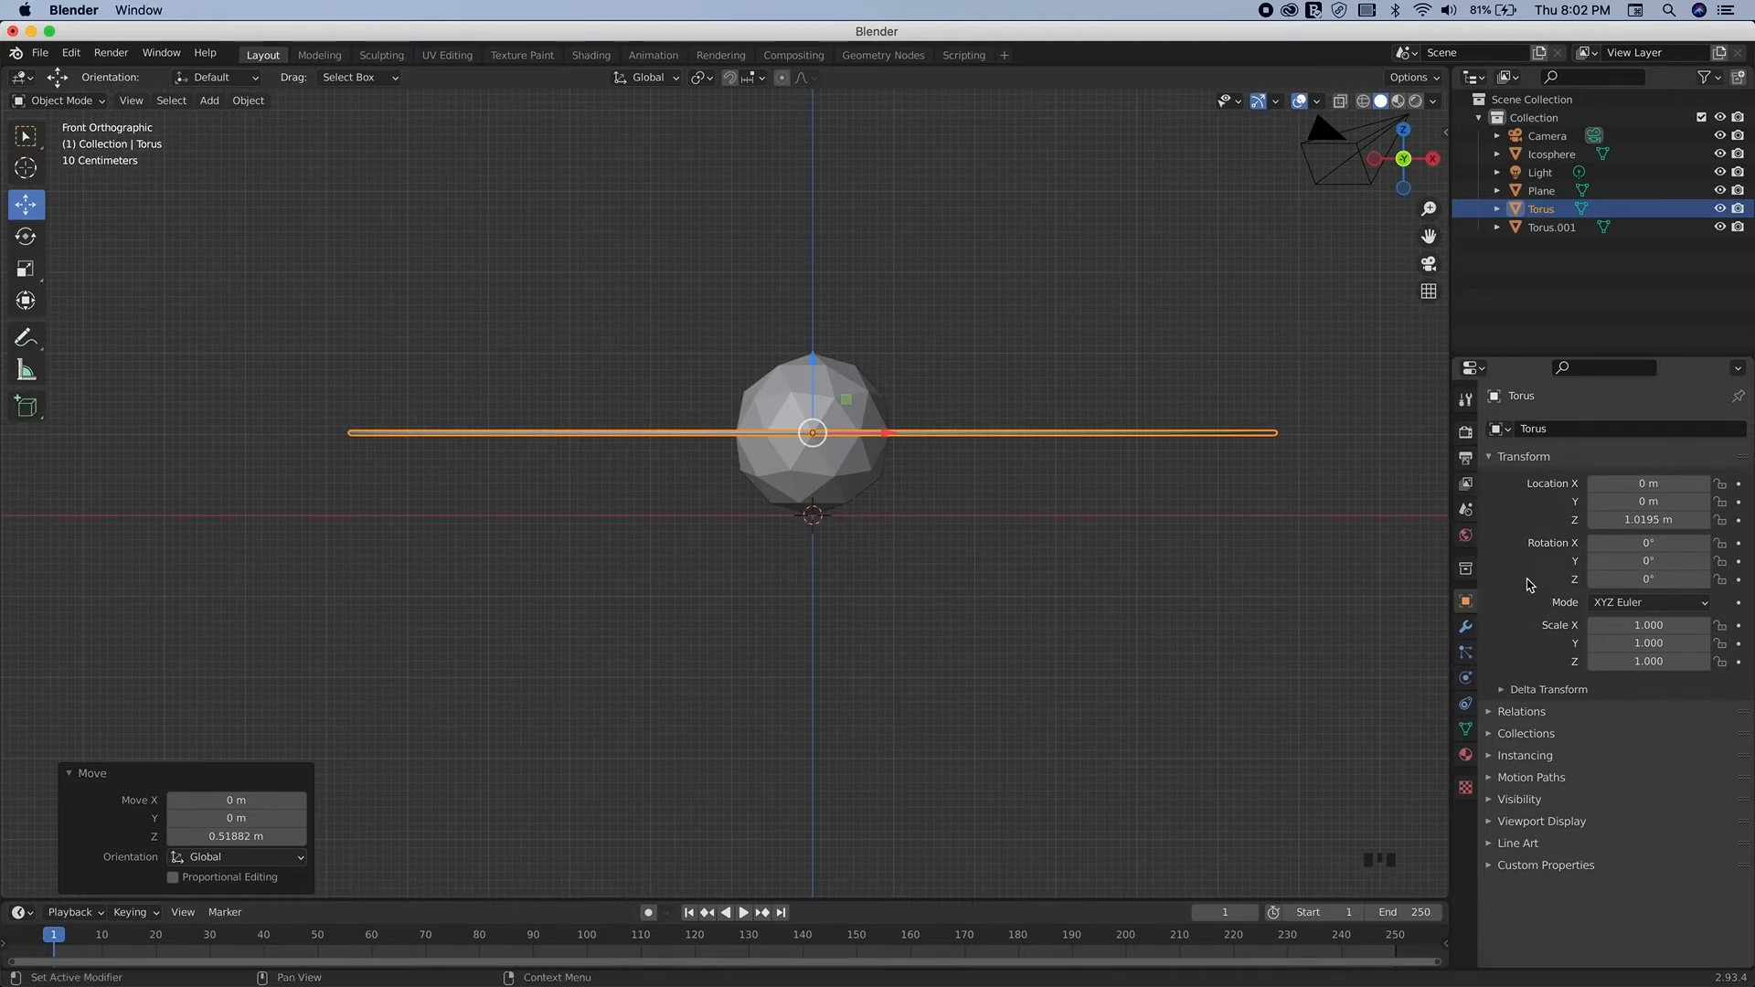
pyautogui.click(1618, 555)
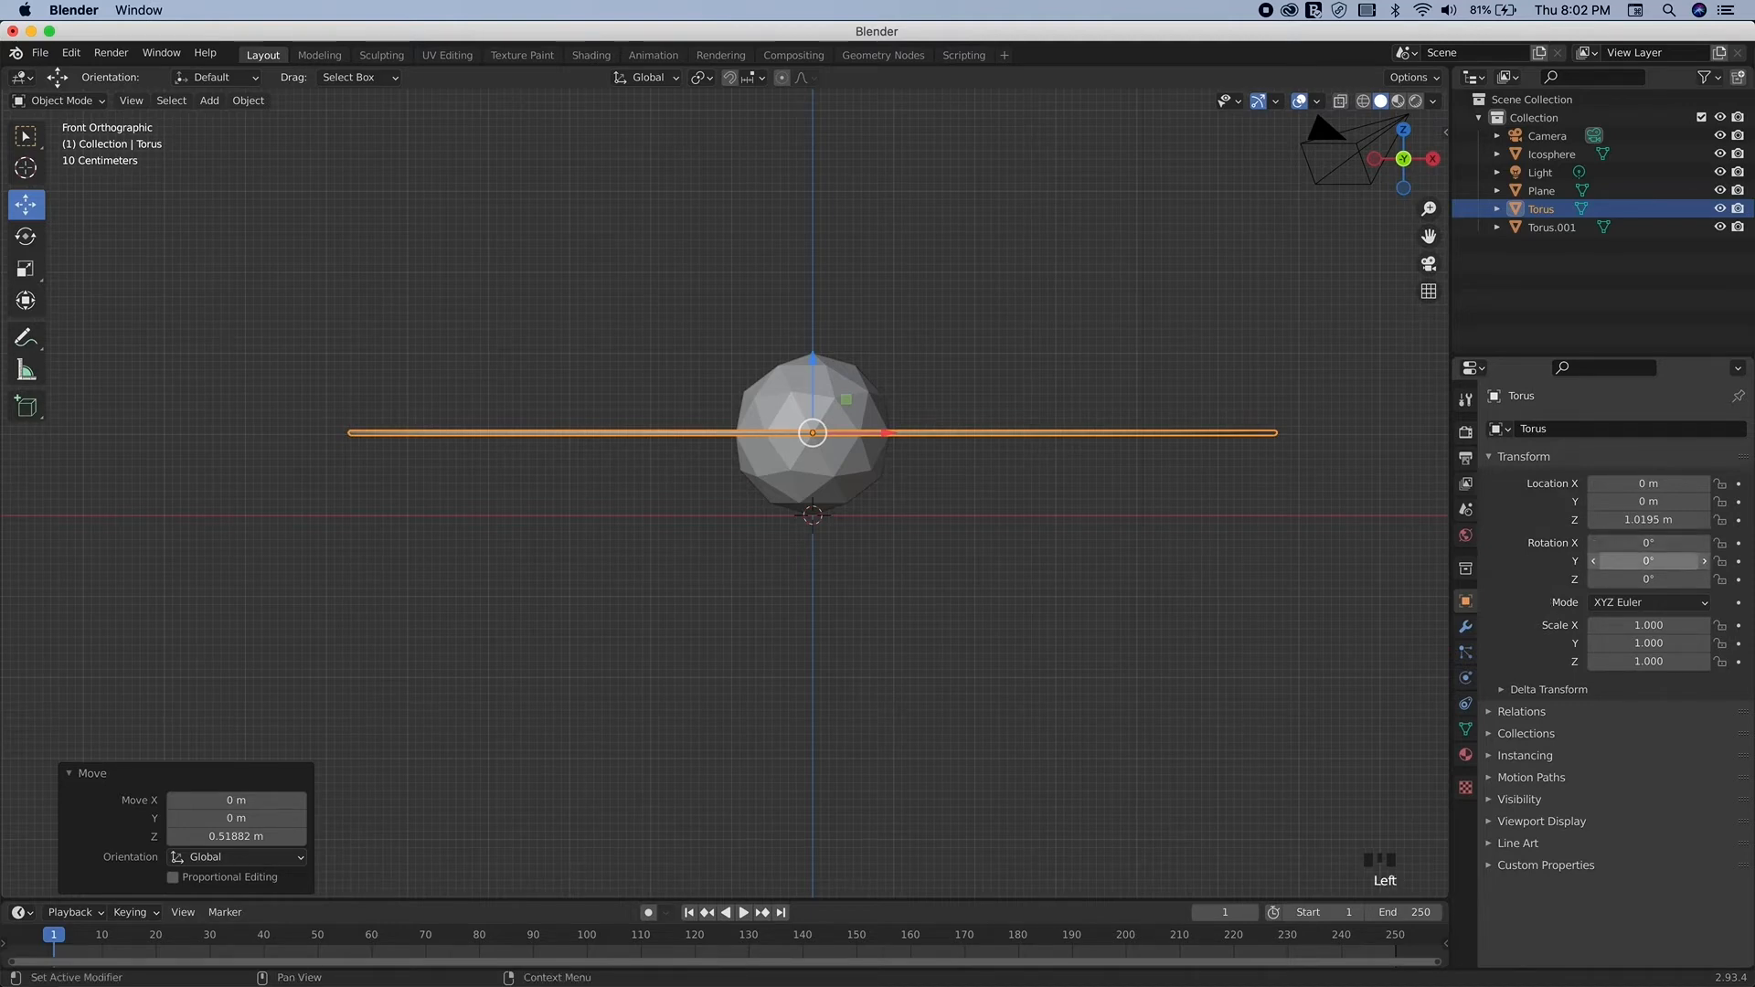
pyautogui.click(1636, 560)
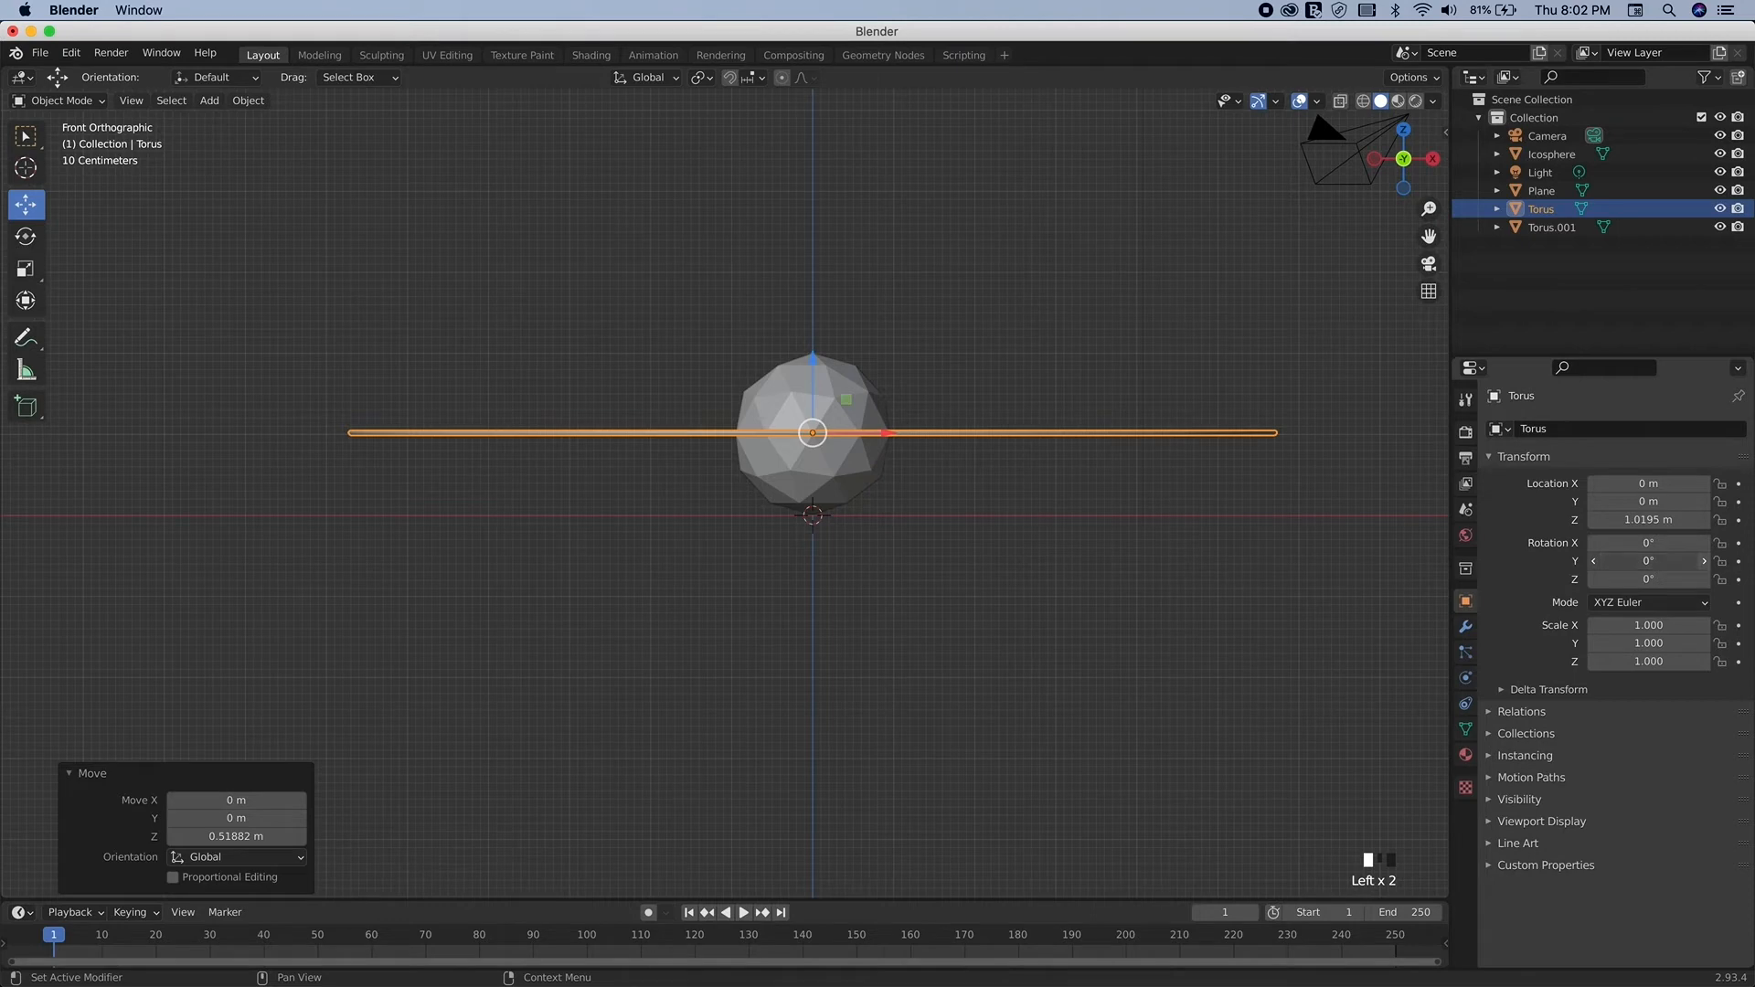
pyautogui.moveTo(1636, 560)
pyautogui.mouseDown()
pyautogui.moveTo(1599, 561)
pyautogui.moveTo(1622, 564)
pyautogui.mouseUp()
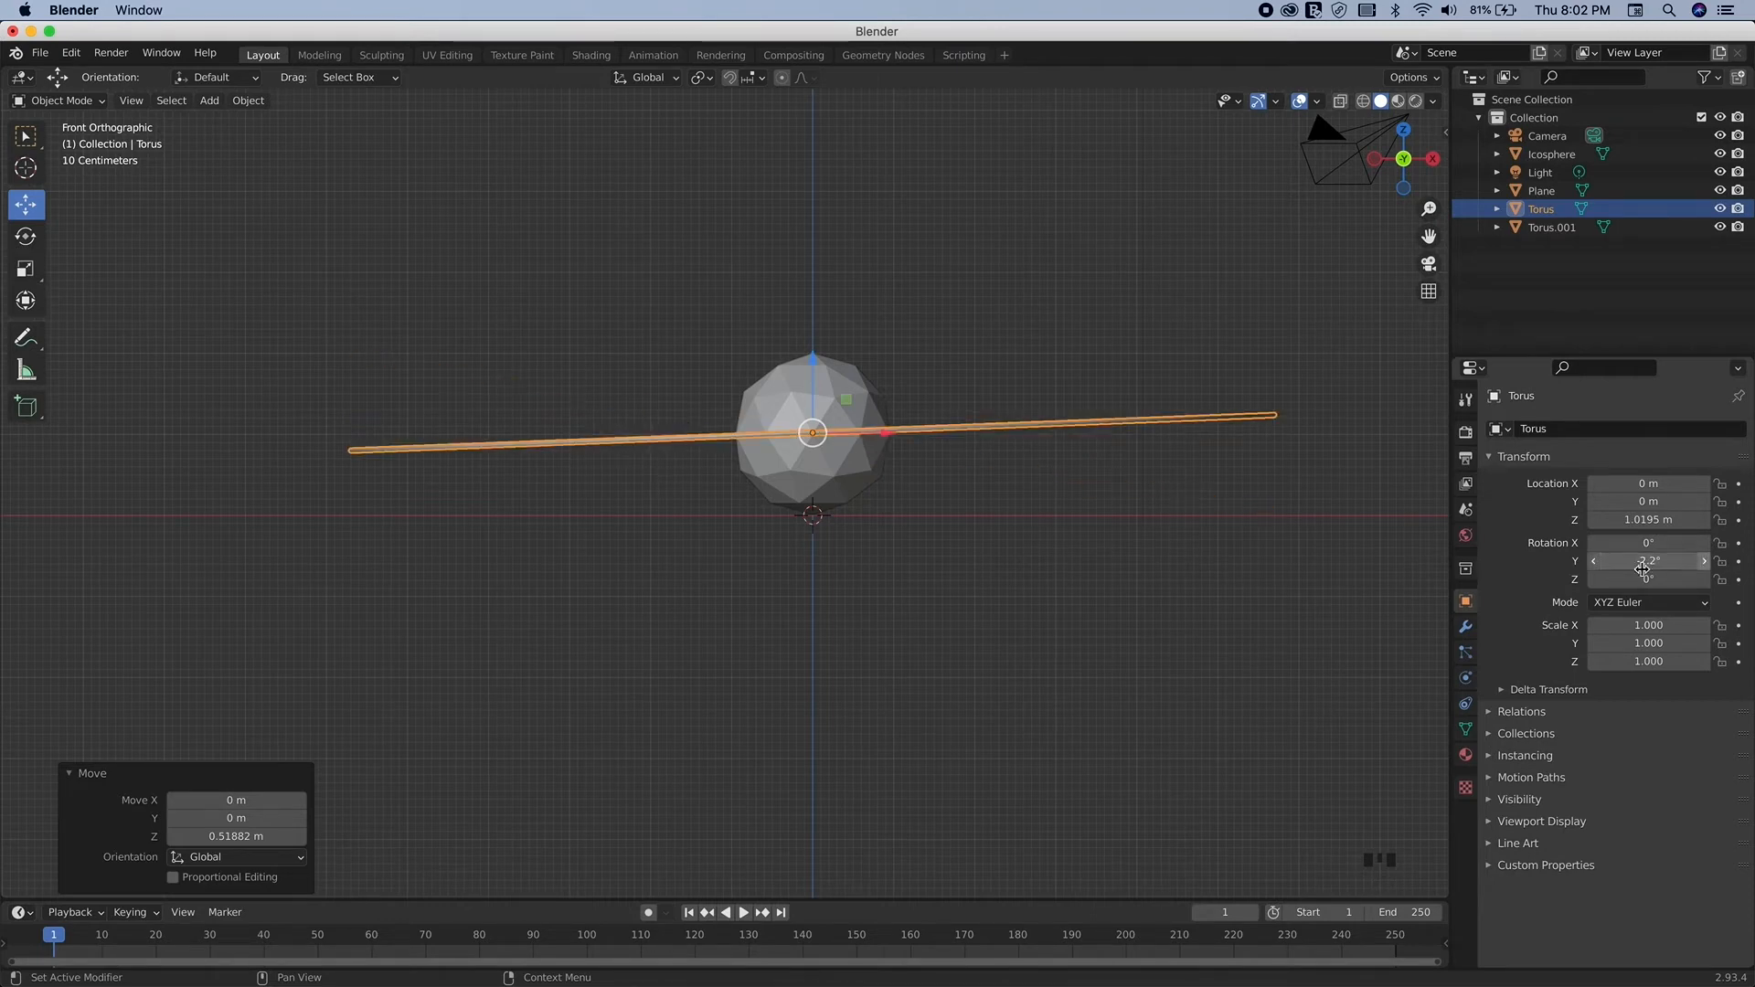
pyautogui.click(1643, 569)
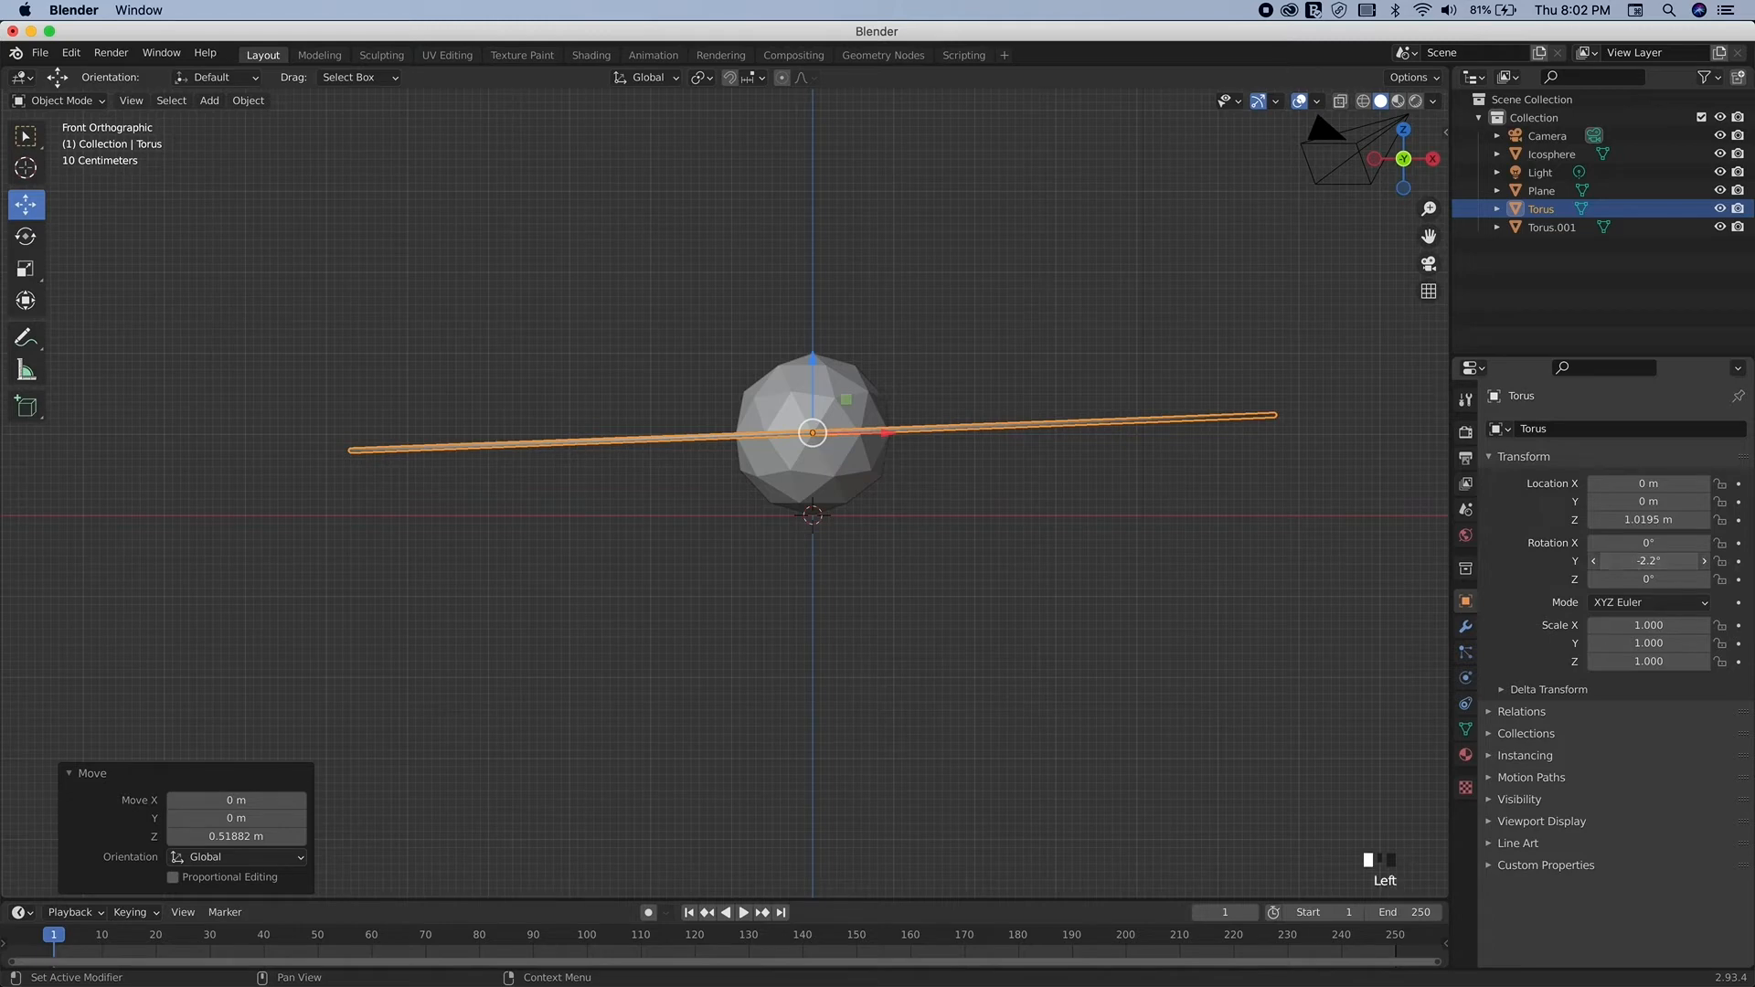
pyautogui.moveTo(1638, 563); pyautogui.dragTo(1642, 563)
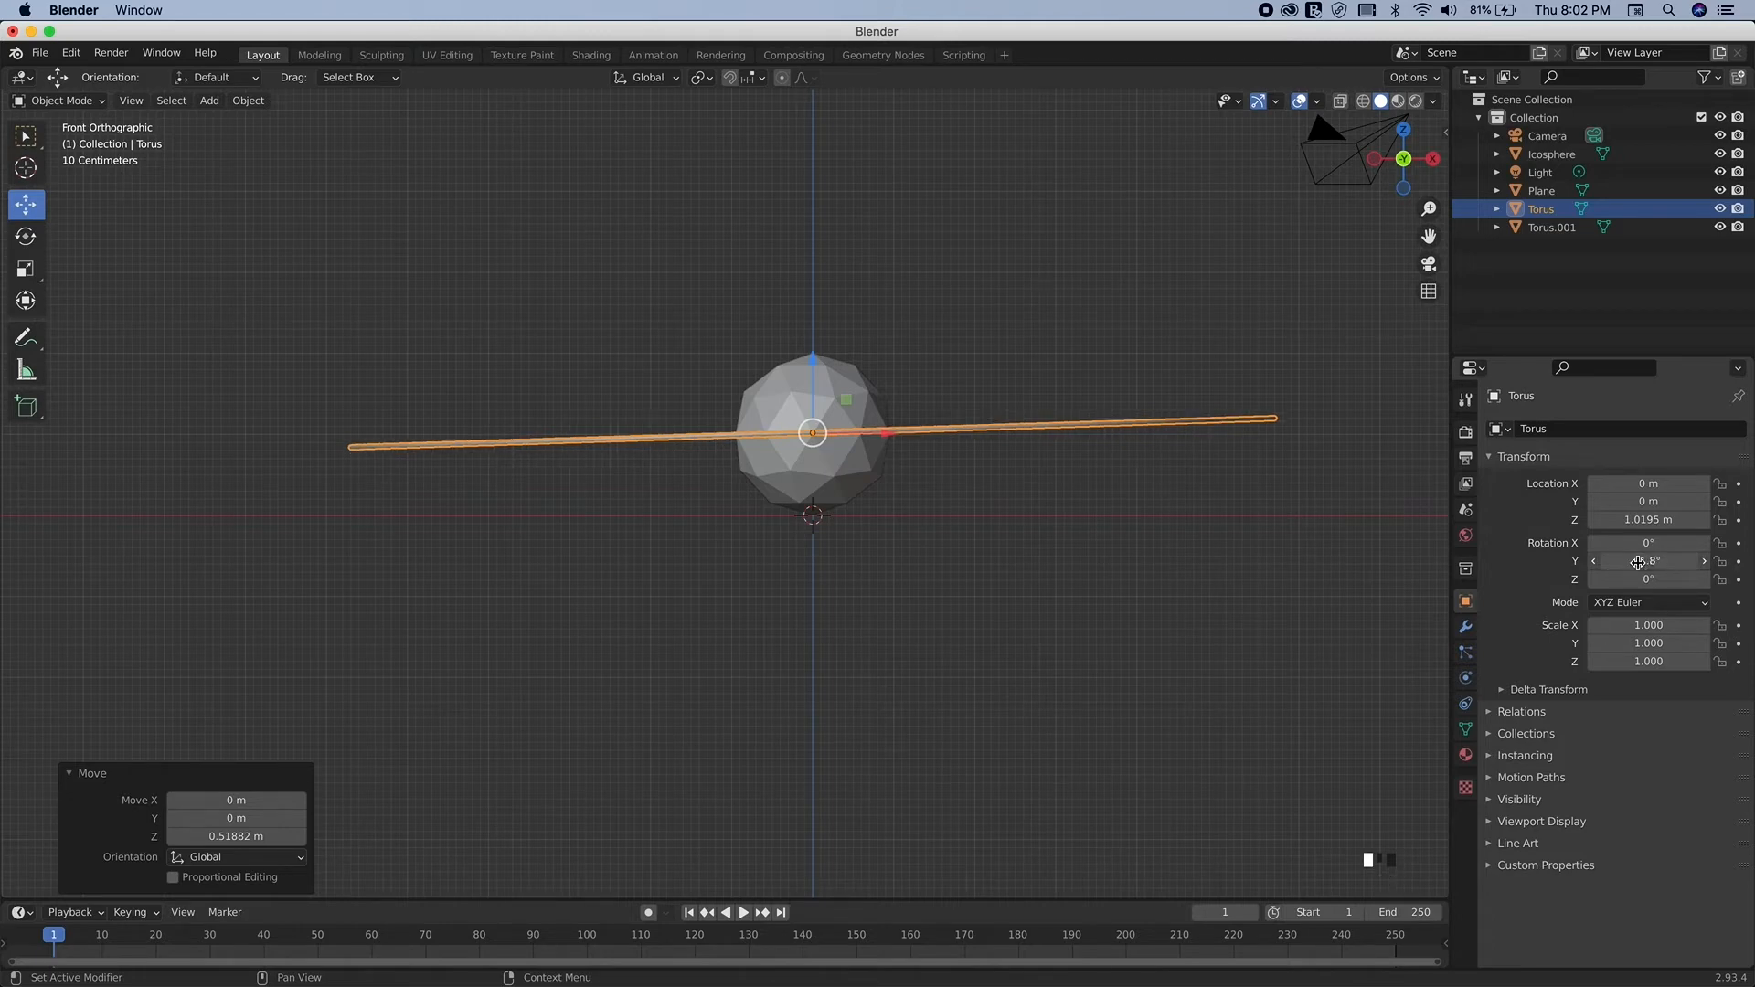
# Step: Set the large torus ring's Y rotation to 10°
pyautogui.click(1638, 562)
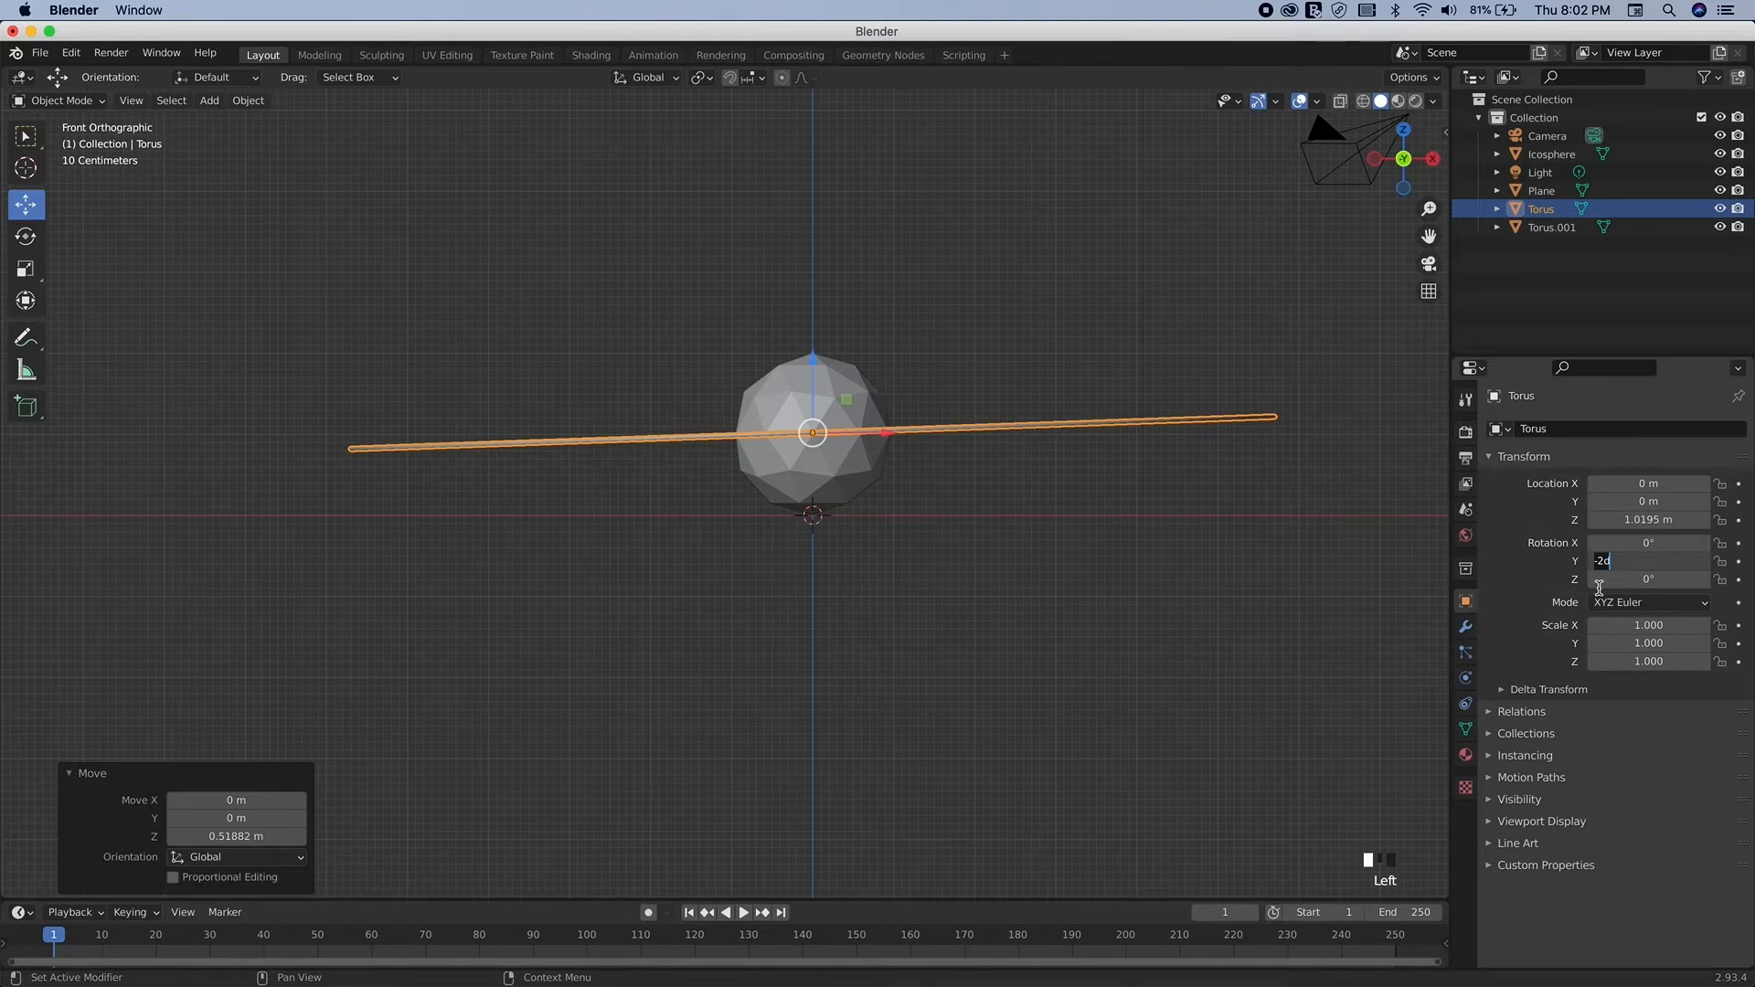
pyautogui.write('10')
pyautogui.press('Return')
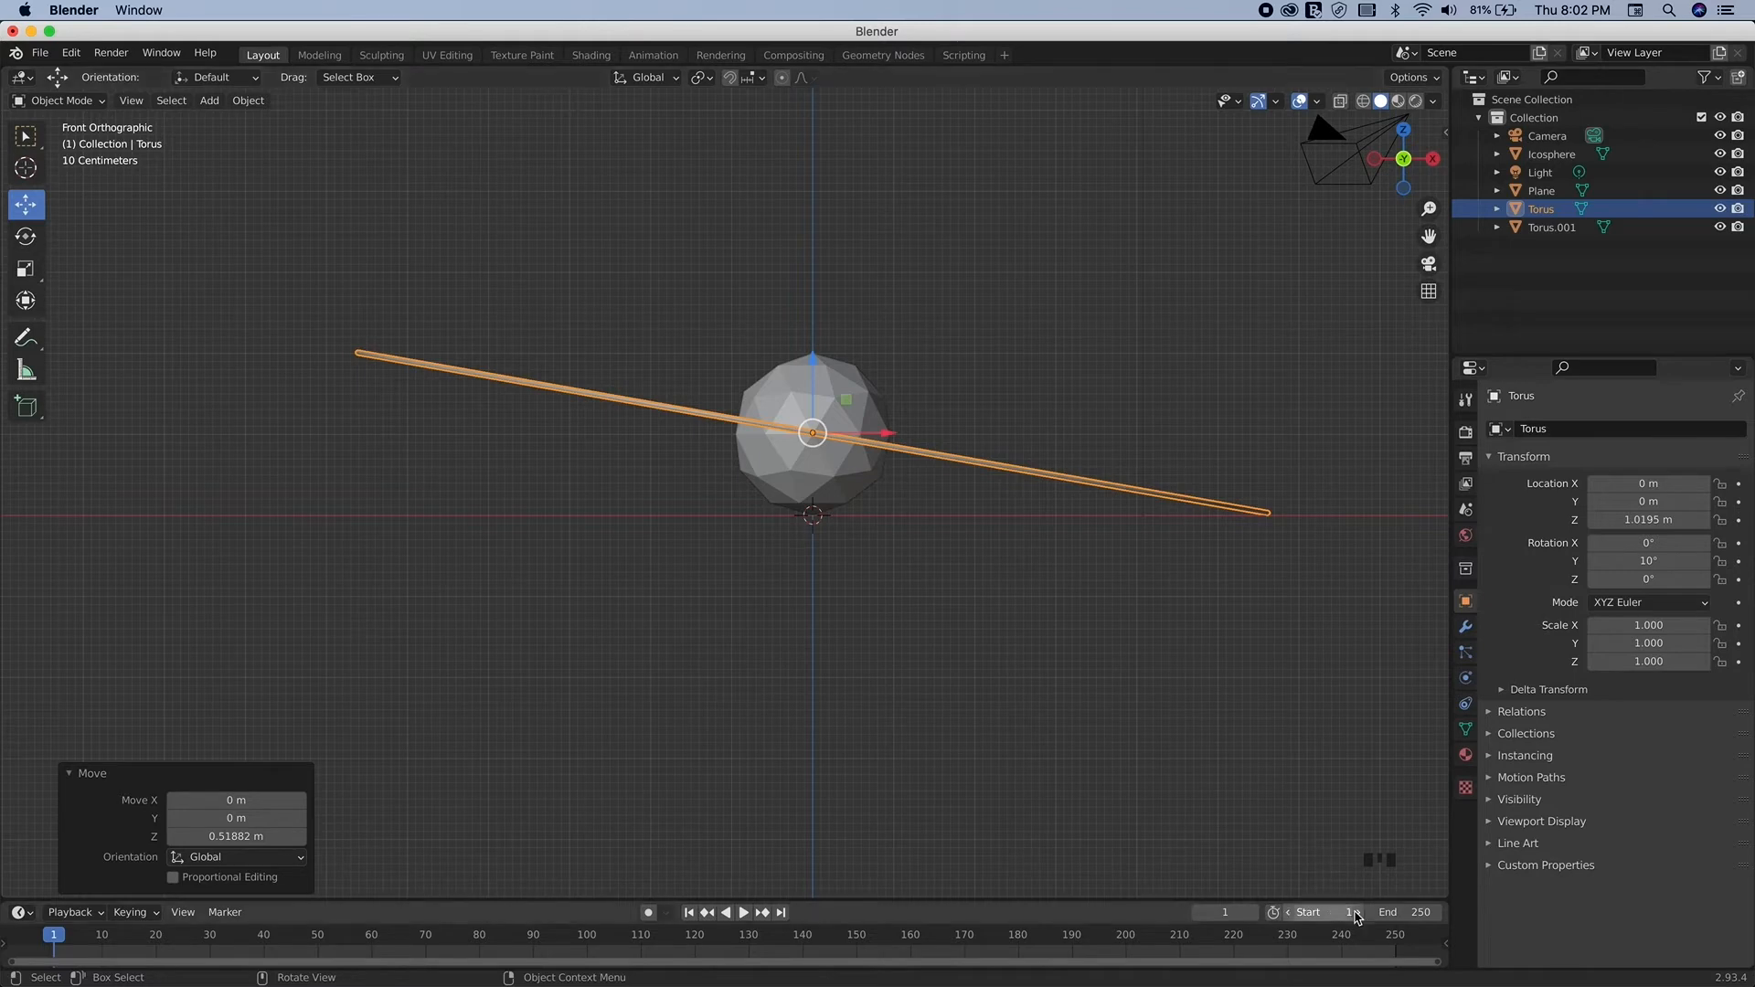
# Step: Set the animation's end frame to 100
pyautogui.click(1397, 913)
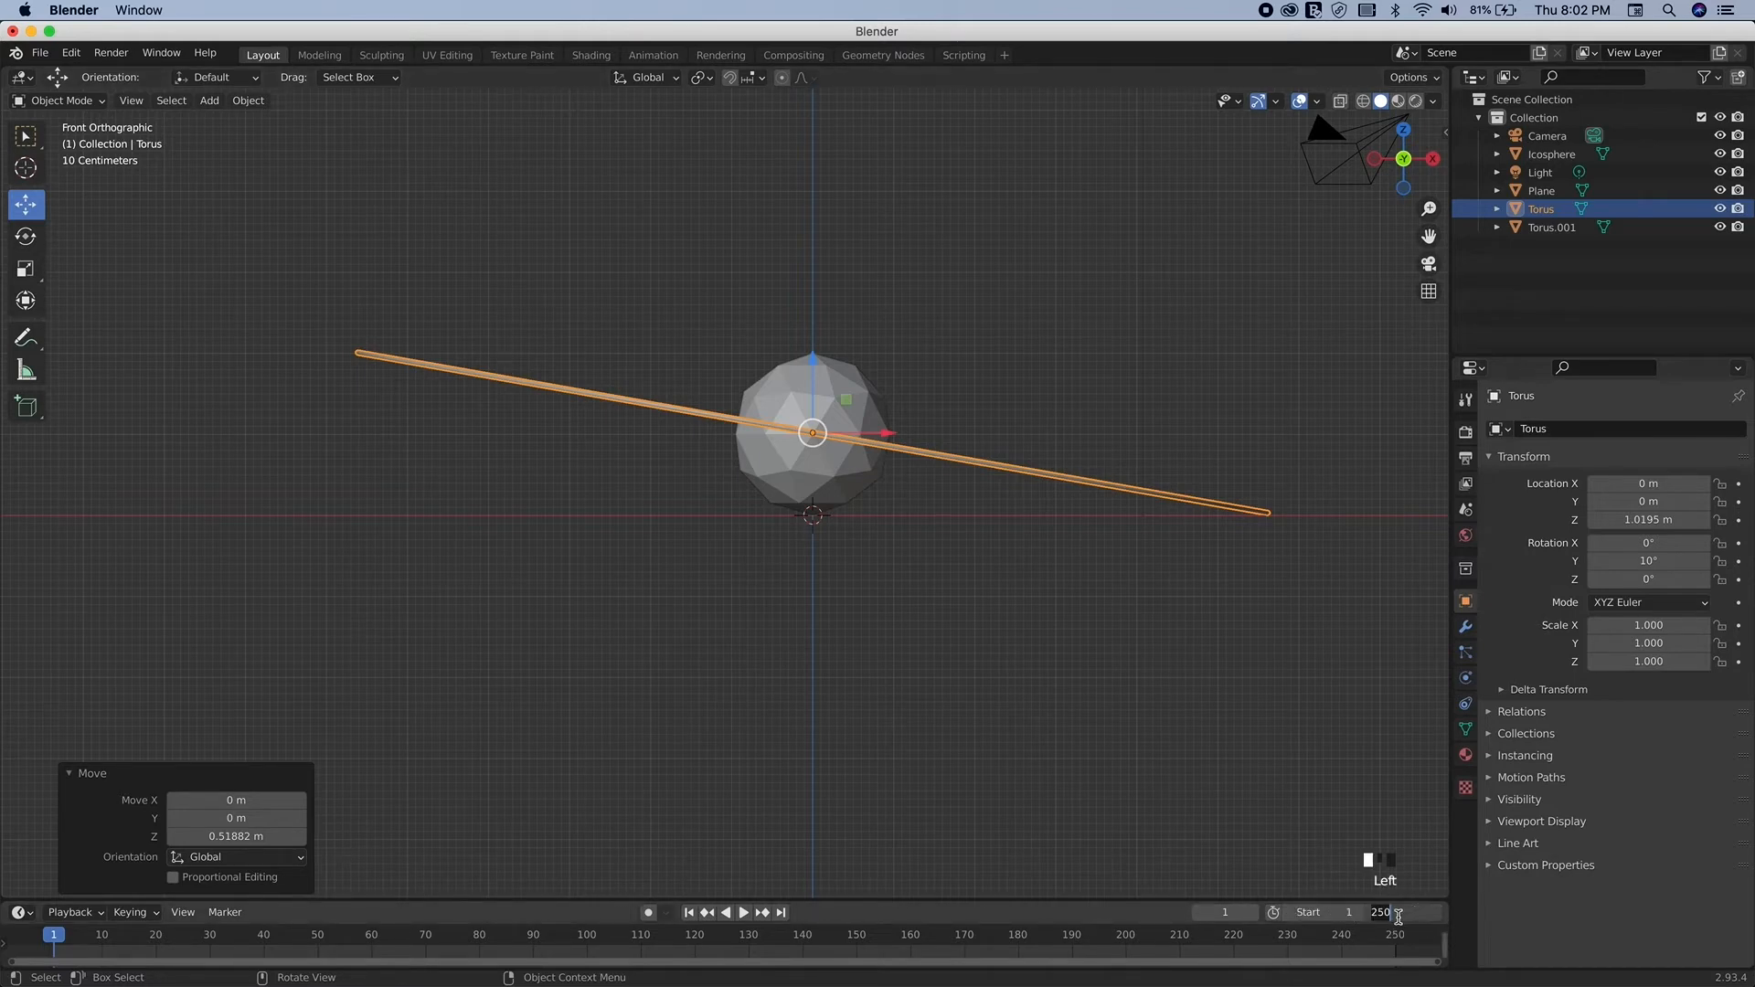
pyautogui.write('100')
pyautogui.press('Return')
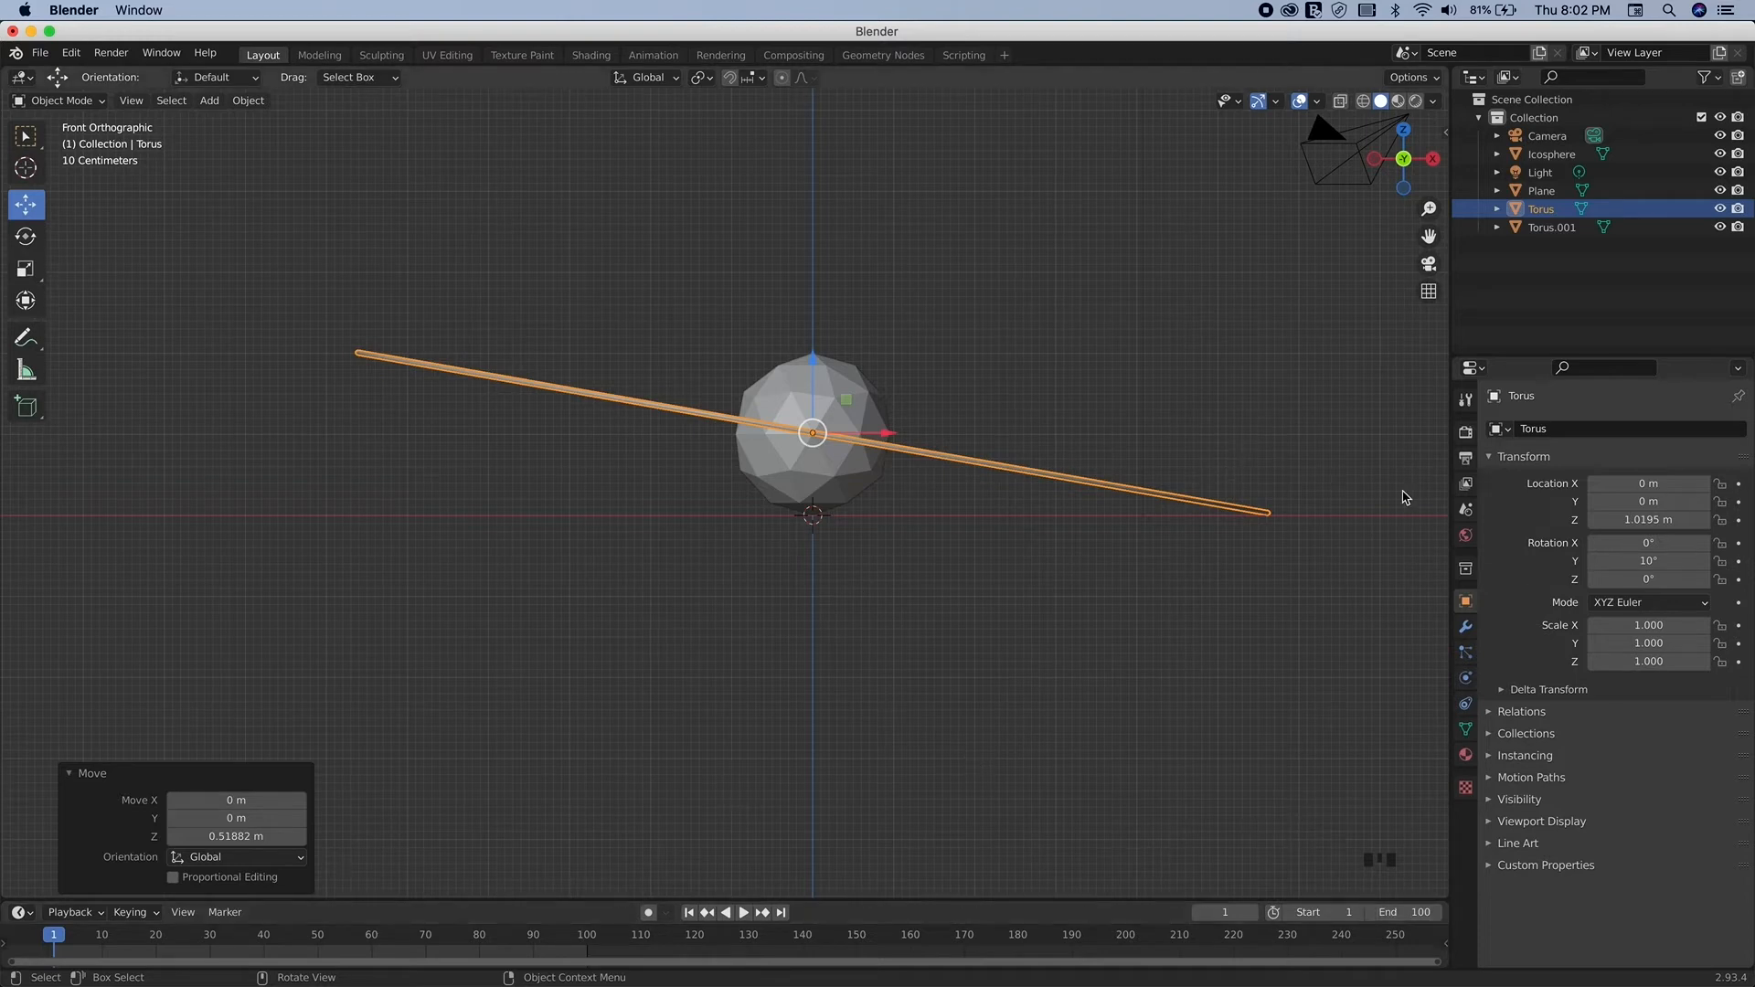
# Step: Go to frame 0 and keyframe the large torus ring's Z rotation at 0°
pyautogui.click(54, 940)
pyautogui.press('Left')
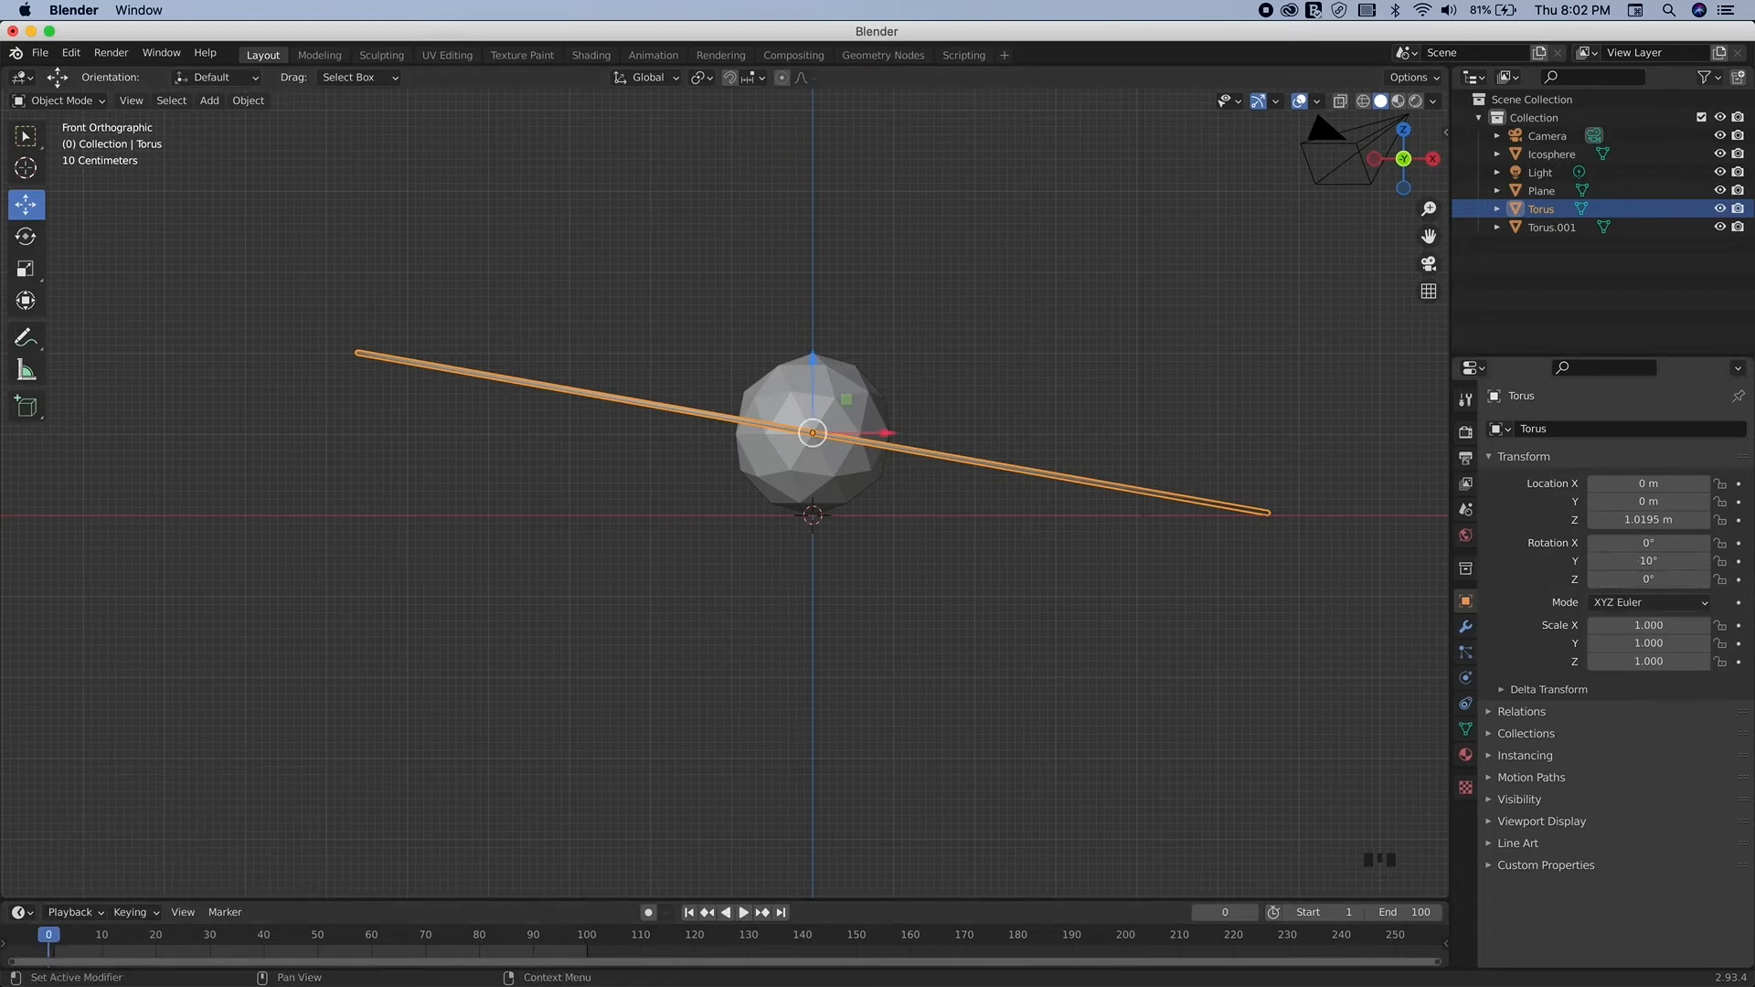
pyautogui.click(1738, 580)
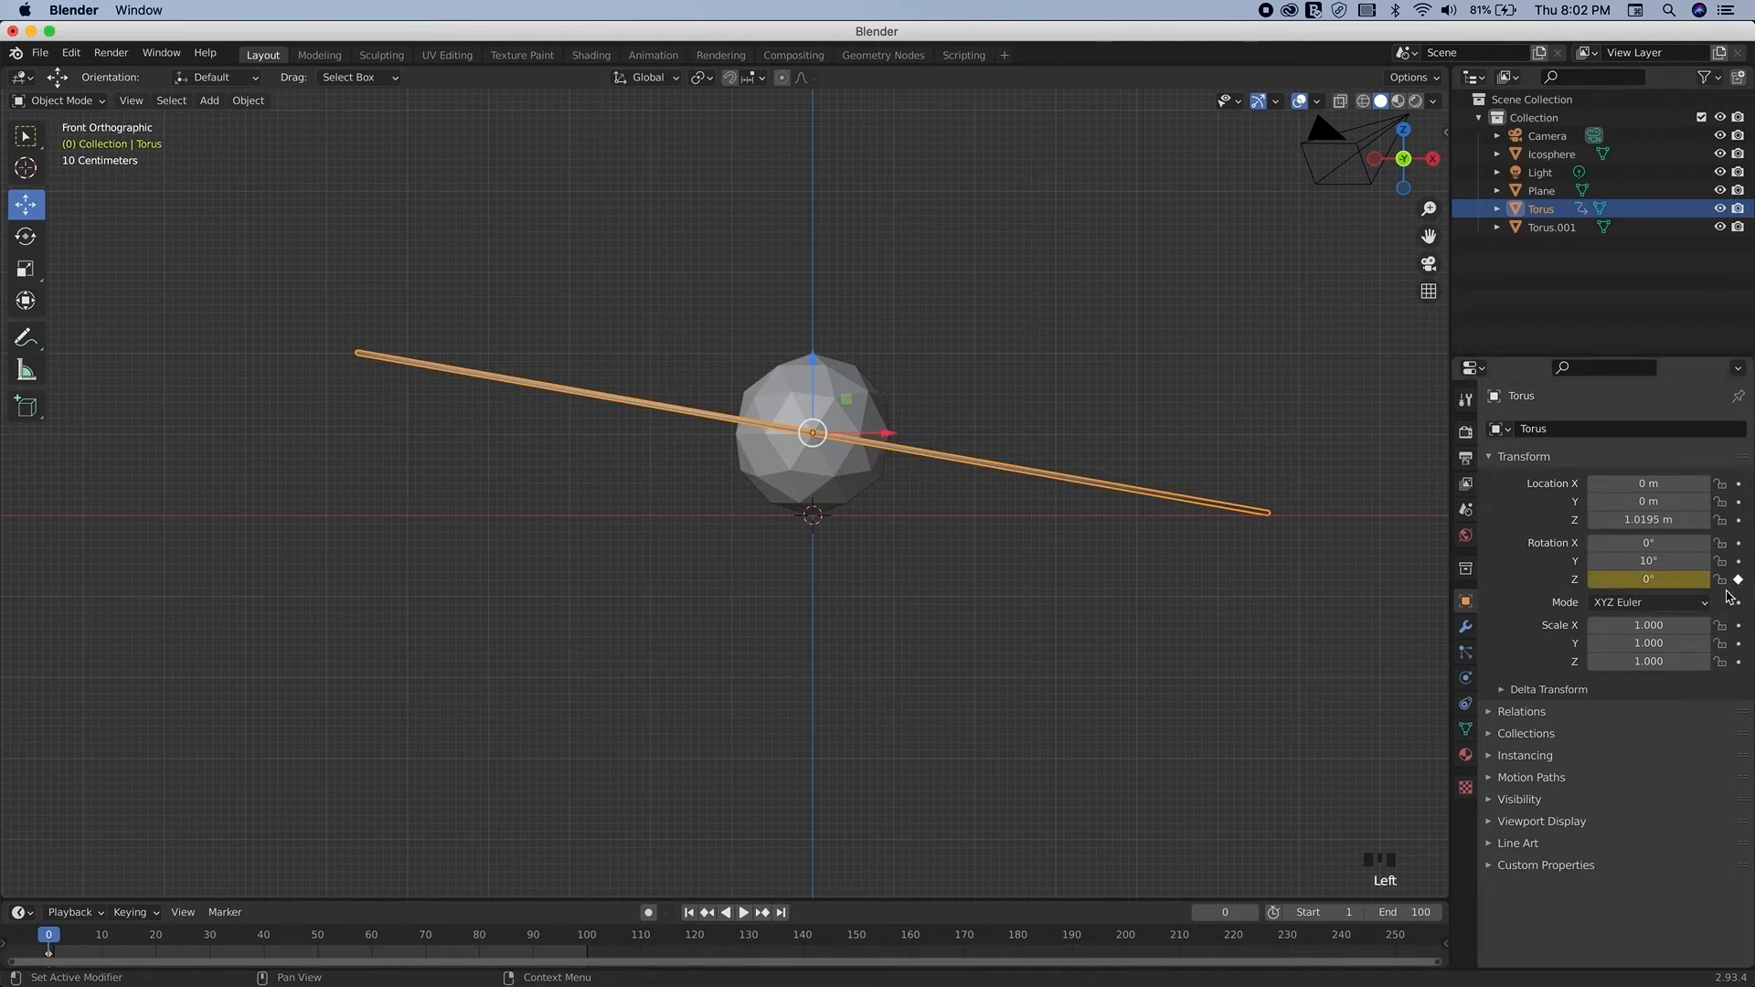
# Step: At frame 100, set the large ring's Z rotation to 360°, insert a single keyframe for it, and play back the spin
pyautogui.click(585, 942)
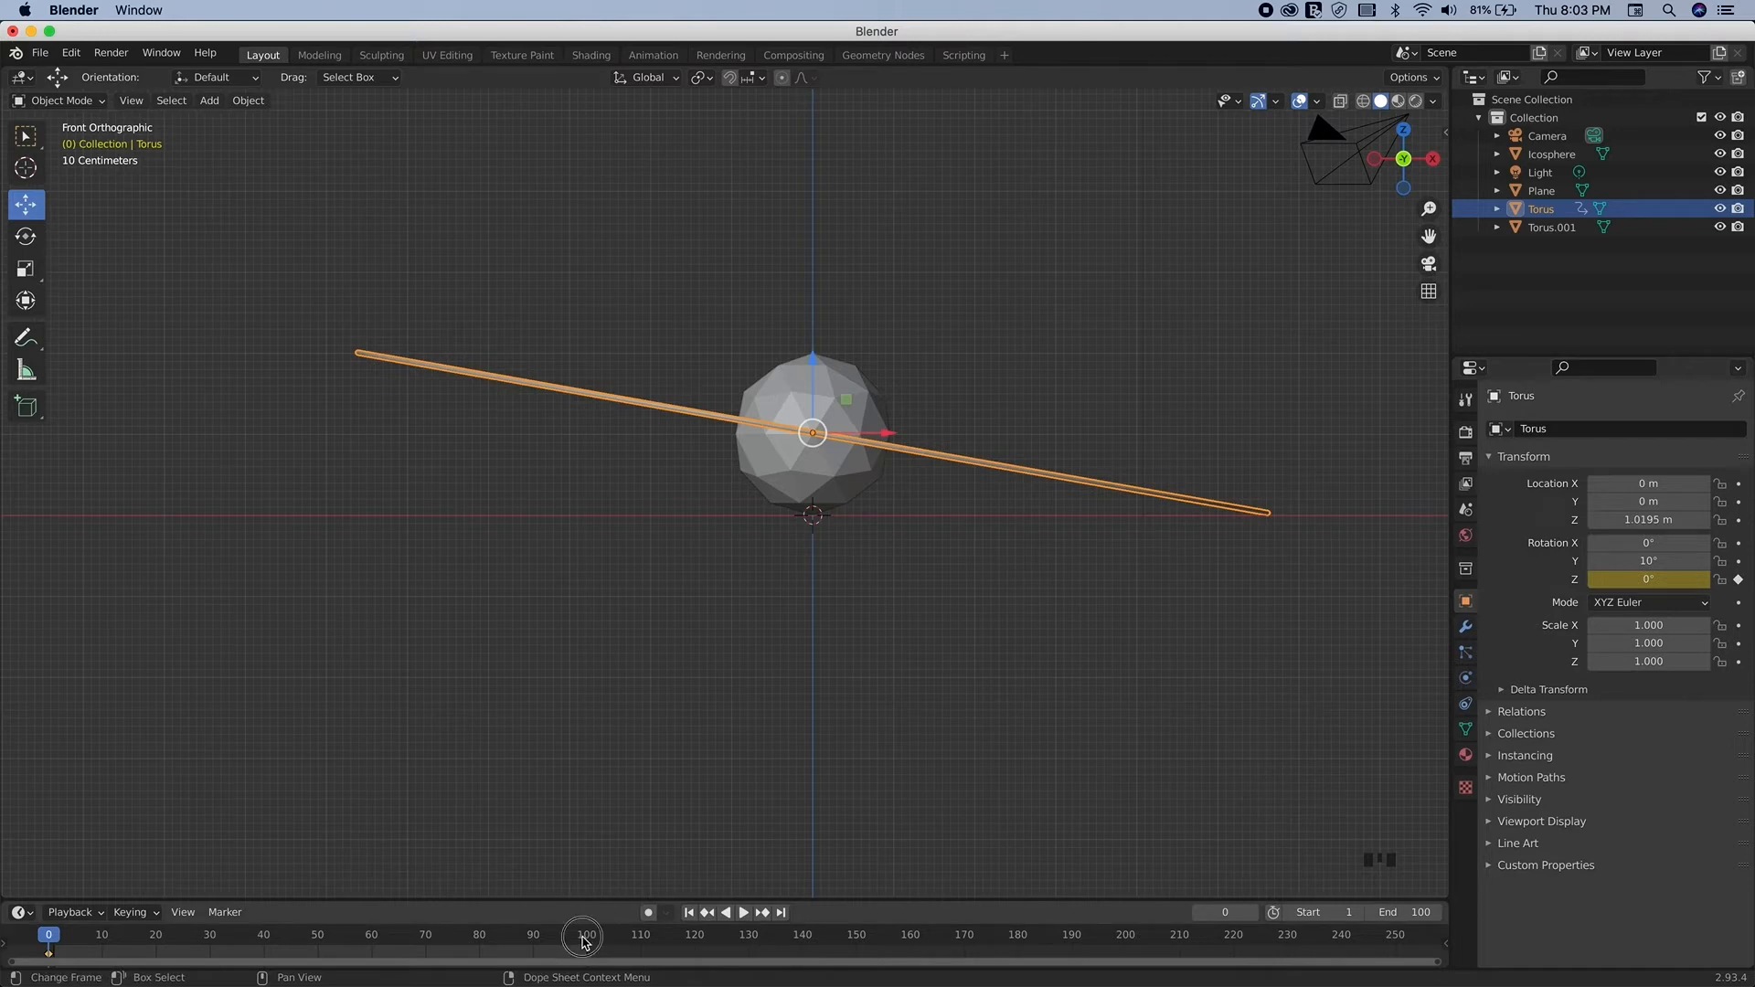
pyautogui.moveTo(586, 942); pyautogui.dragTo(589, 943)
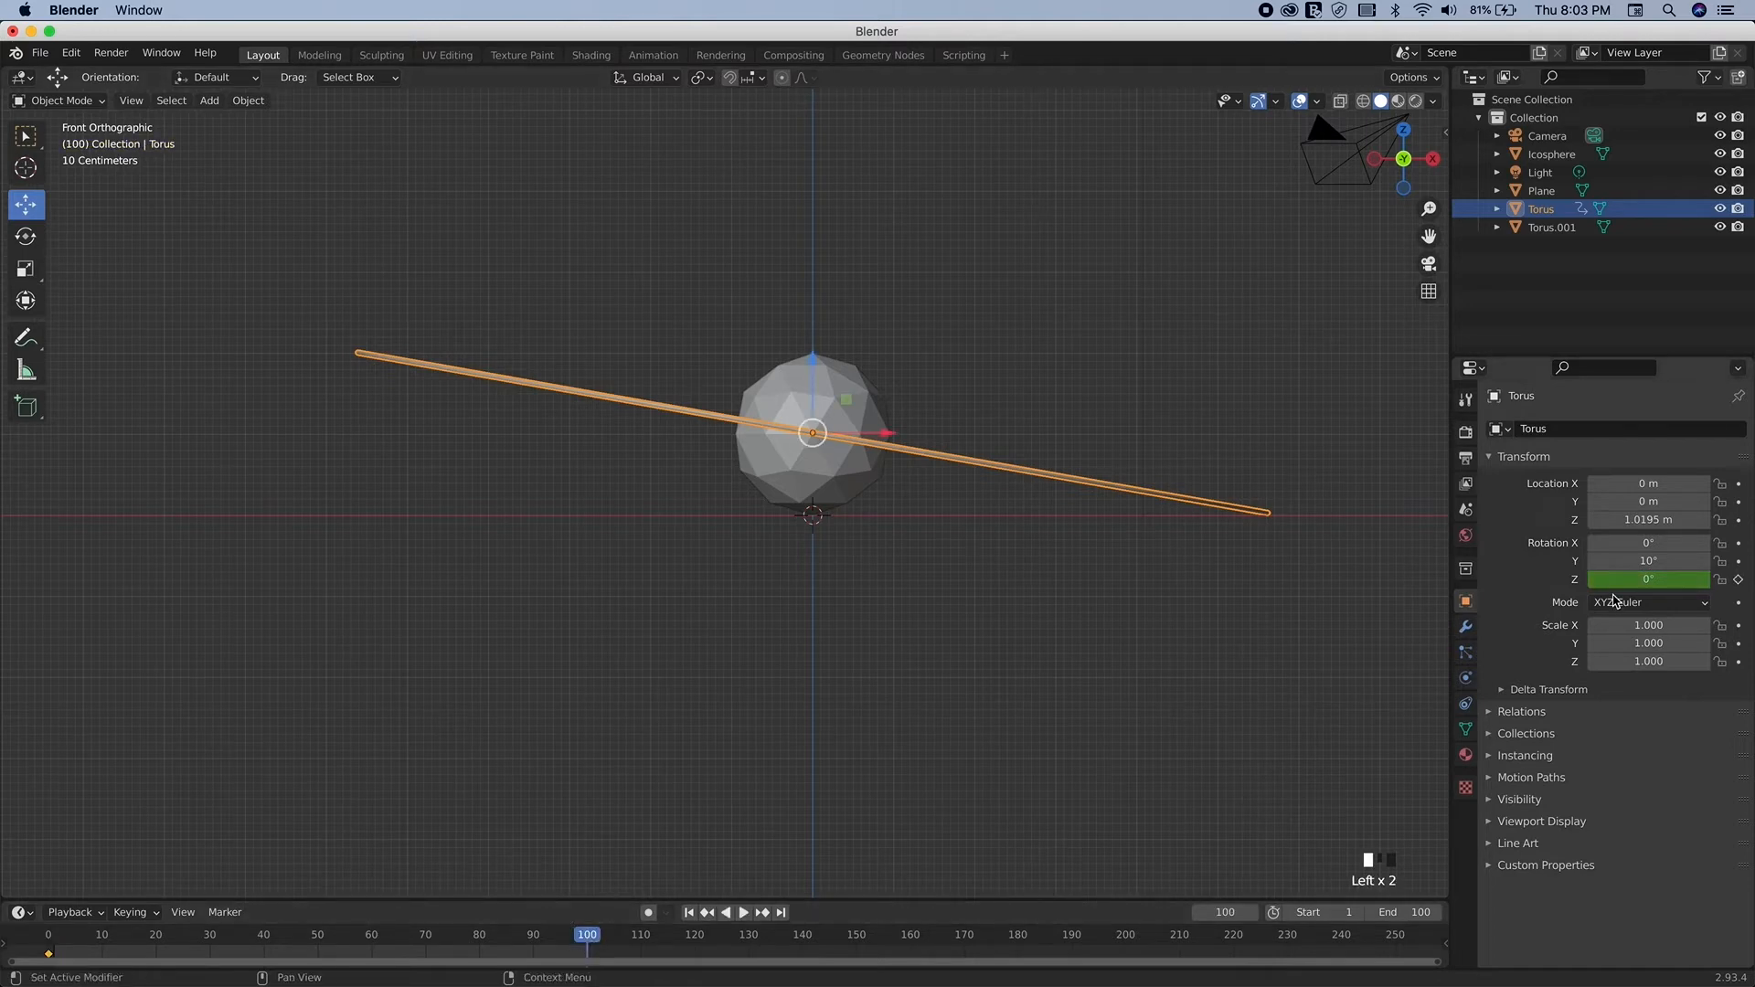
pyautogui.click(1649, 576)
pyautogui.click(1650, 577)
pyautogui.write('3')
pyautogui.write('0')
pyautogui.press('Return')
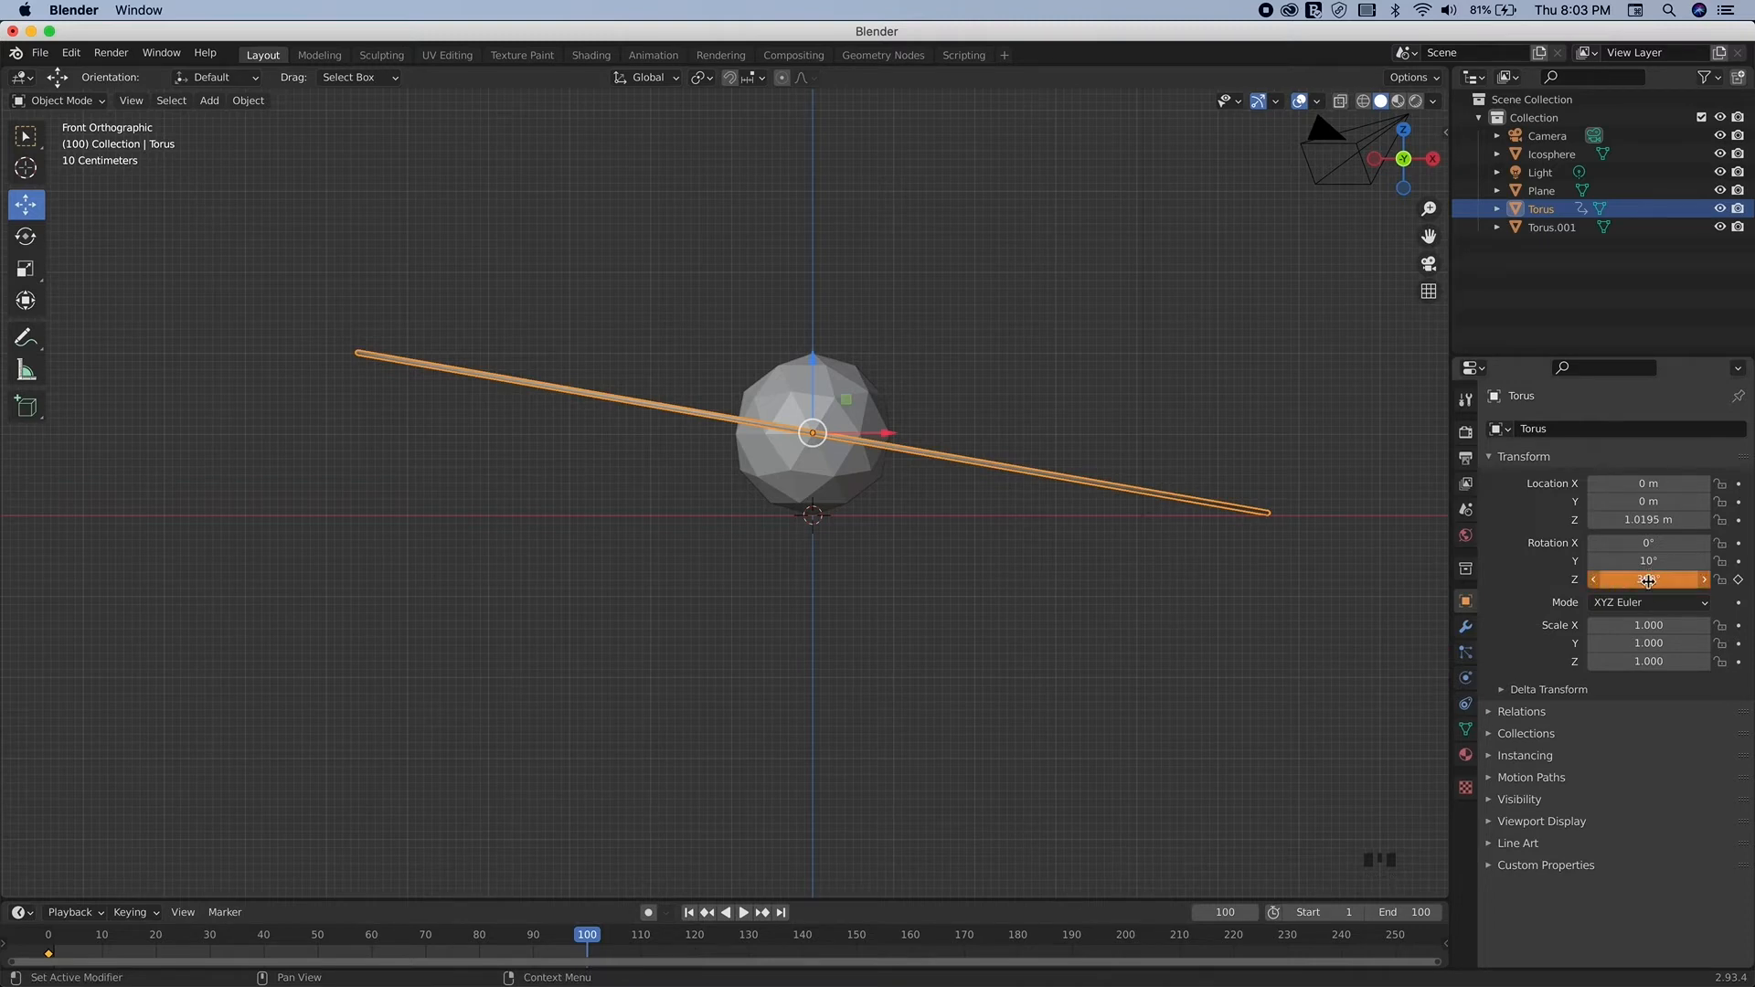
pyautogui.rightClick(1648, 581)
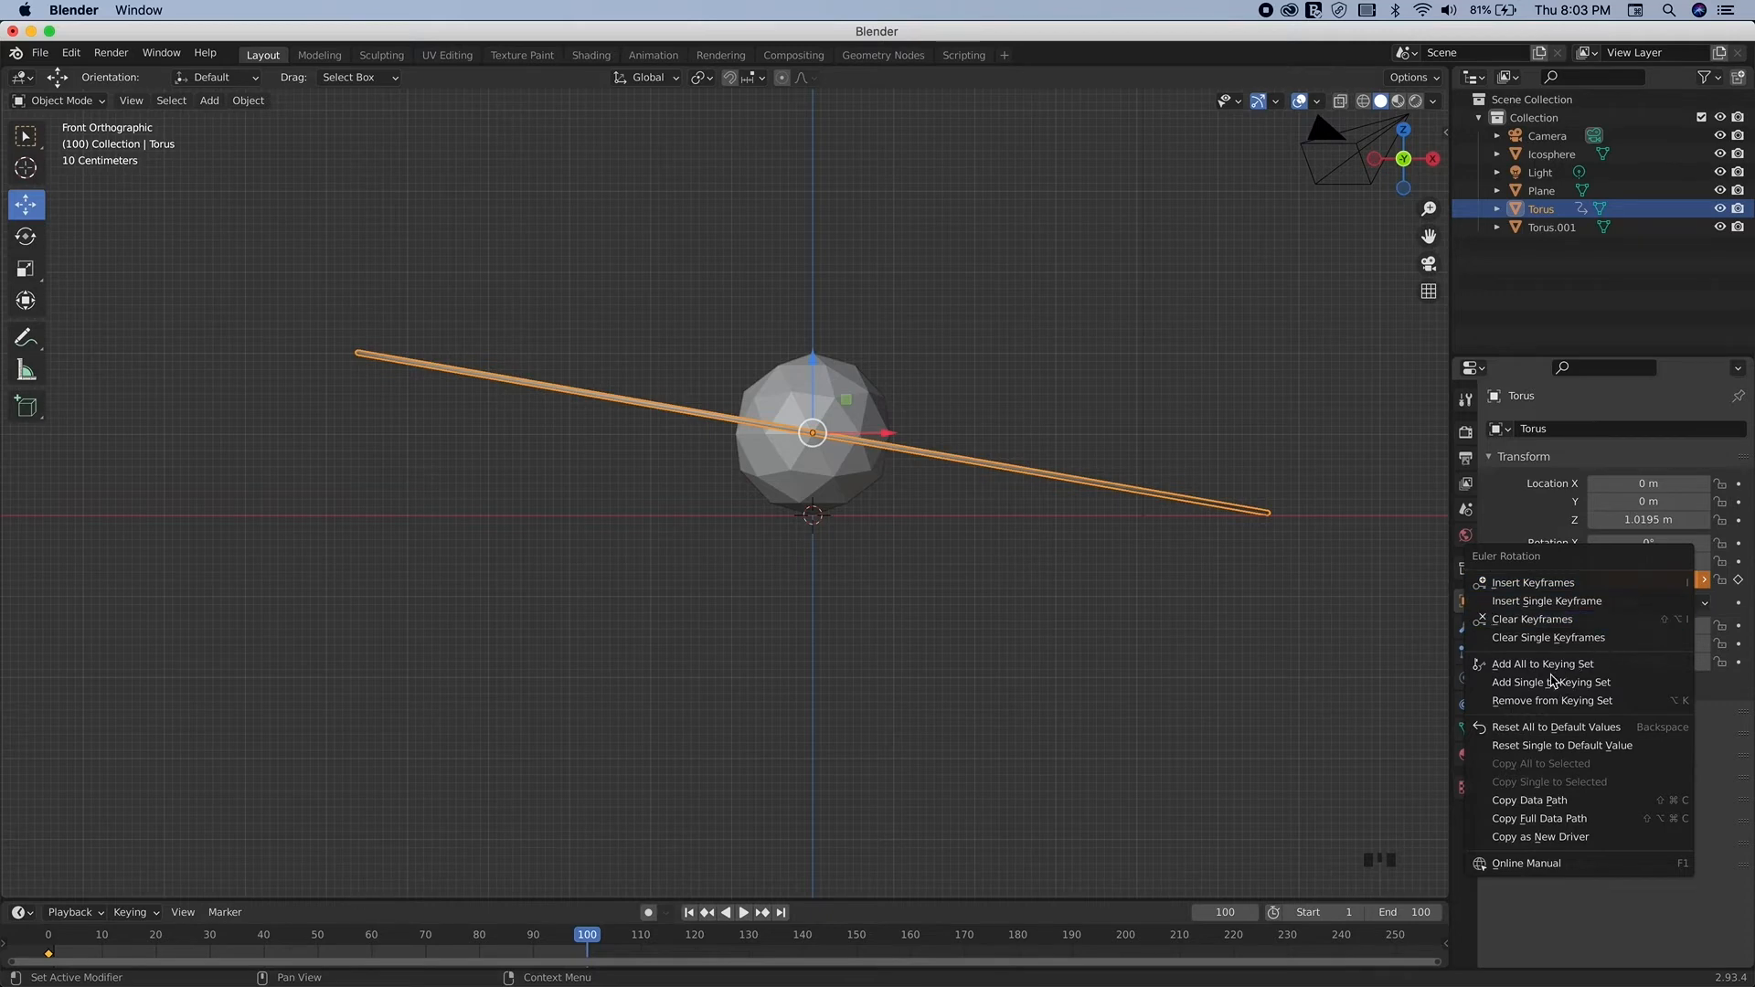
pyautogui.click(1526, 608)
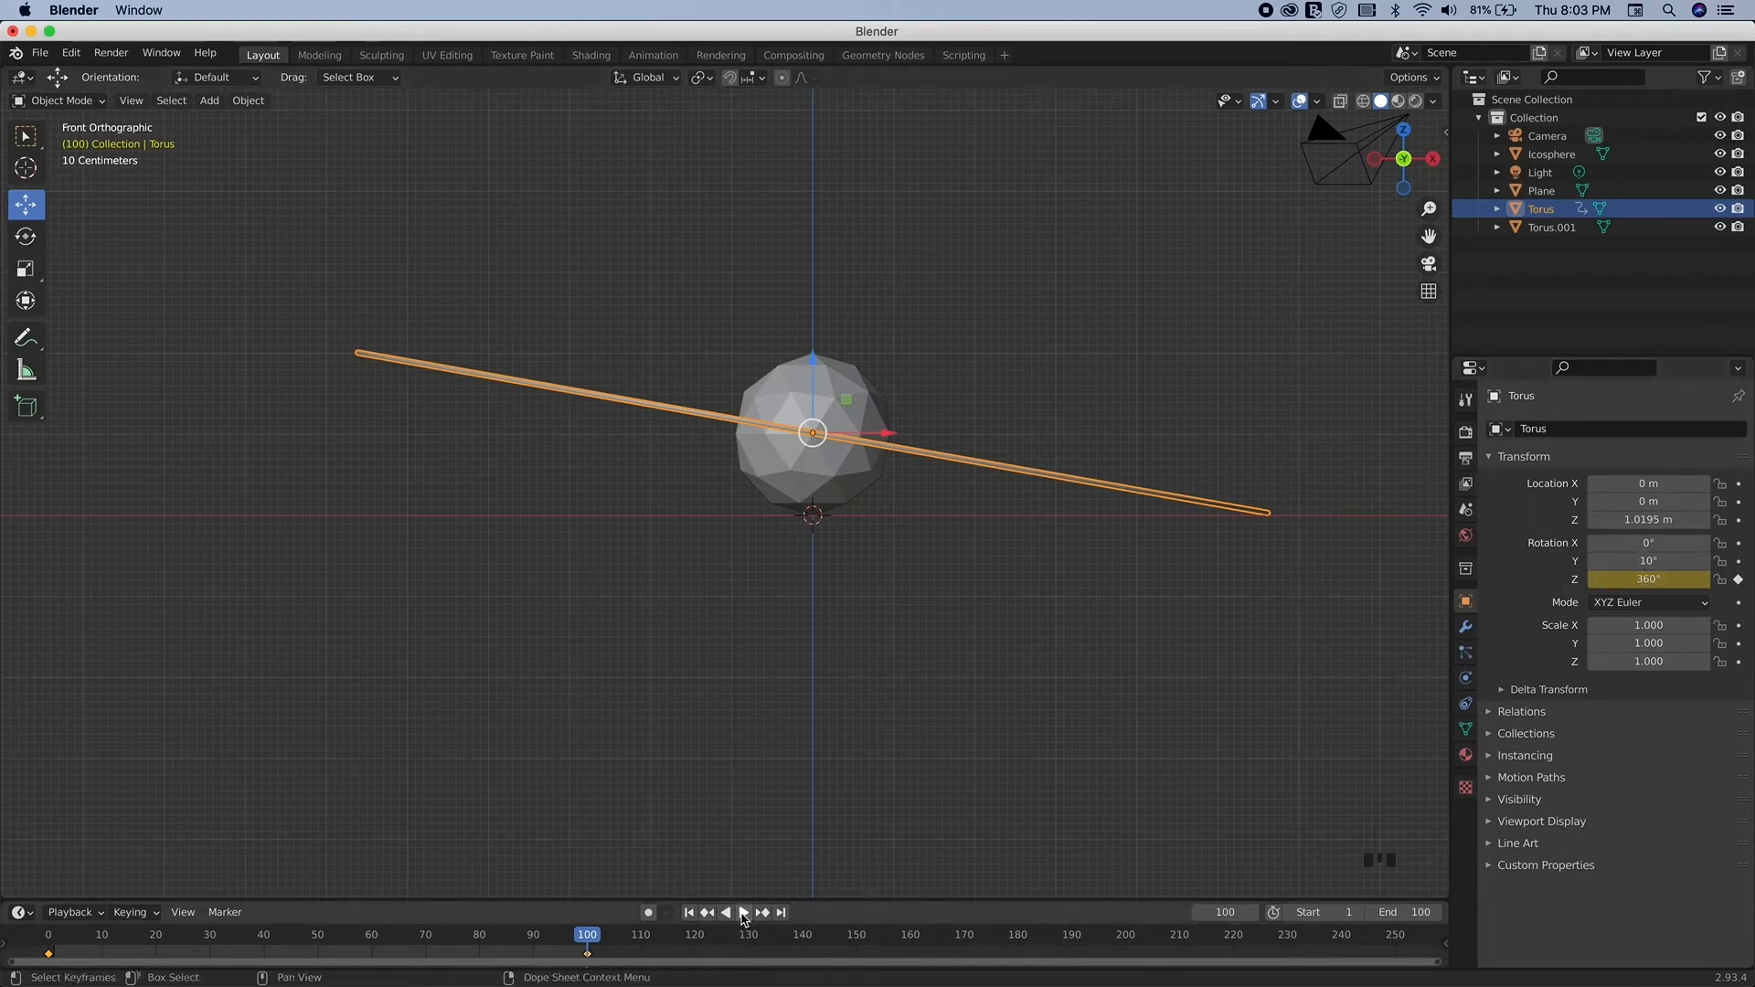
pyautogui.click(743, 913)
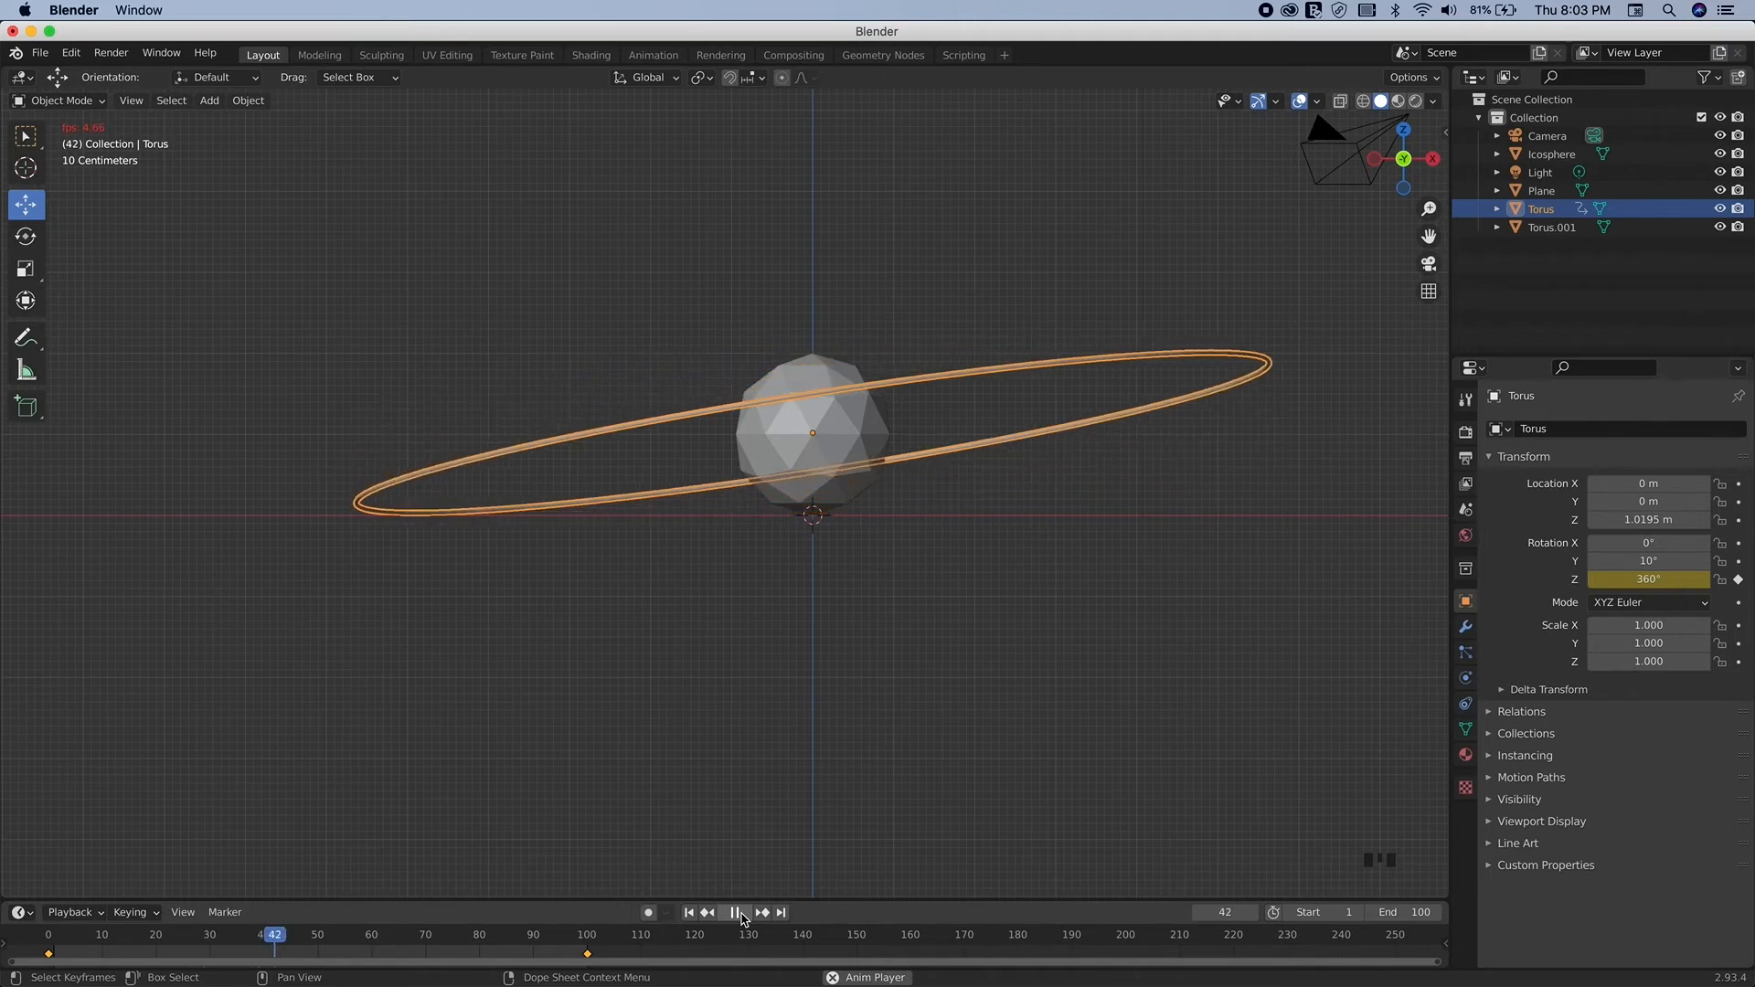
pyautogui.click(735, 913)
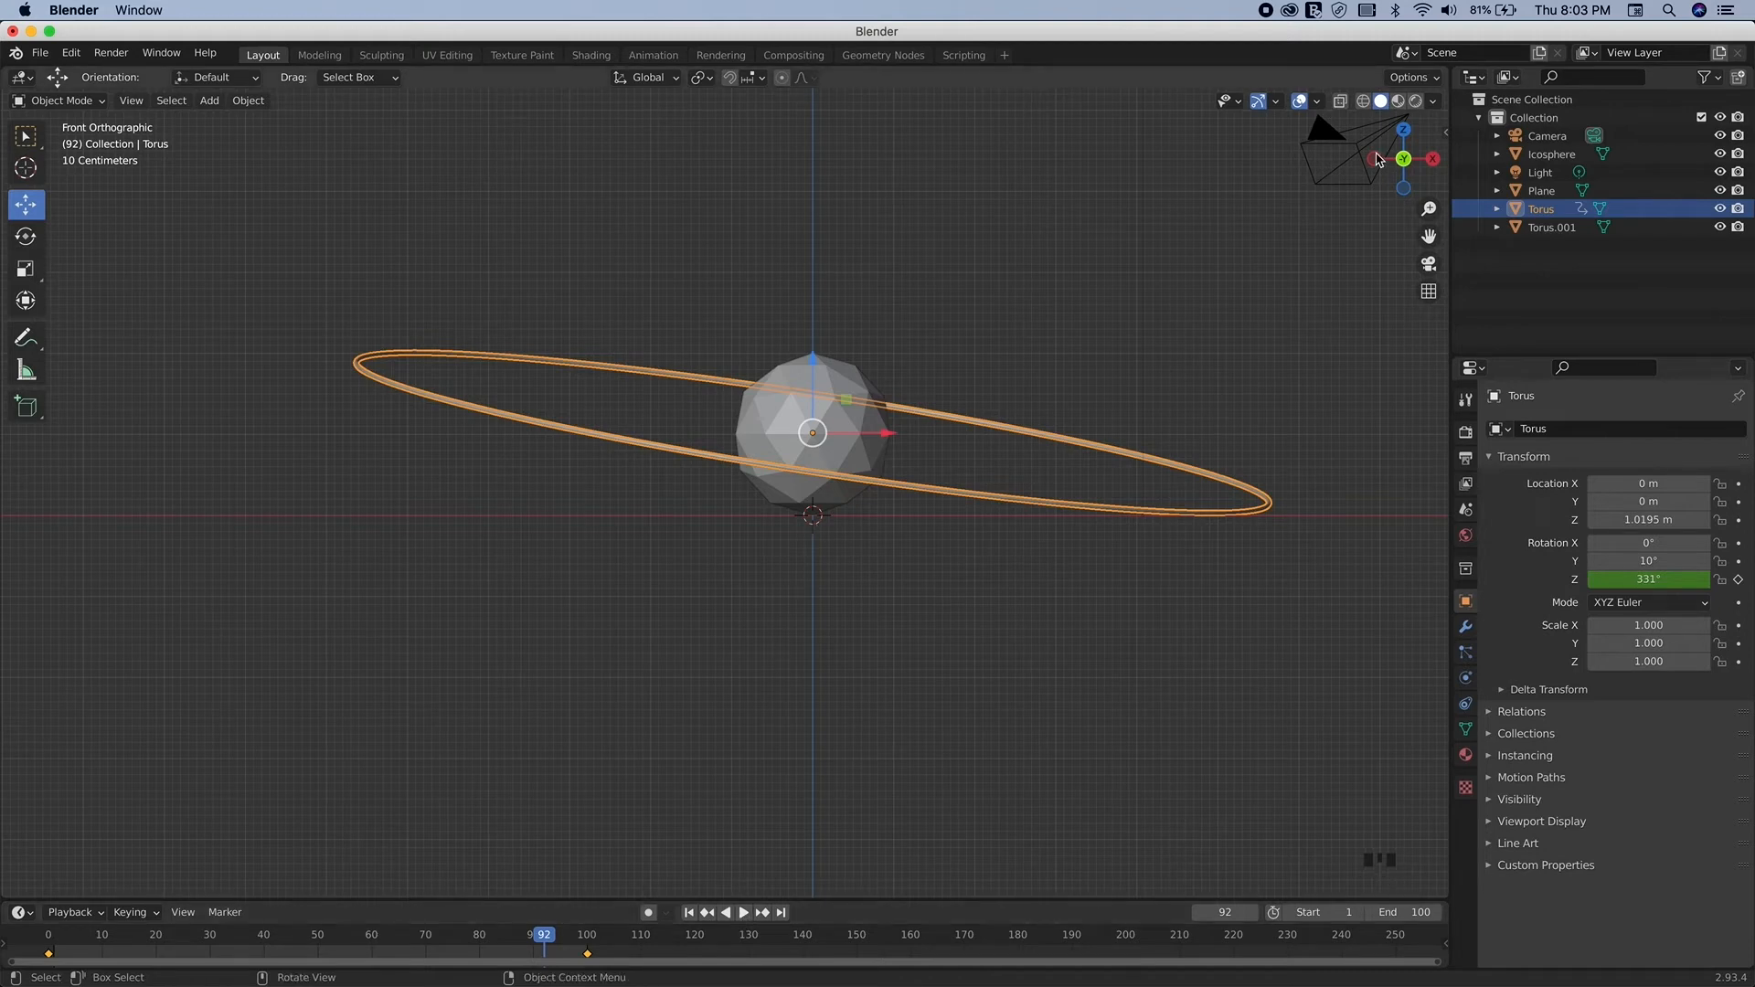
# Step: Show the scene in wireframe and scale the small inner torus up uniformly to about 1.165
pyautogui.click(1363, 102)
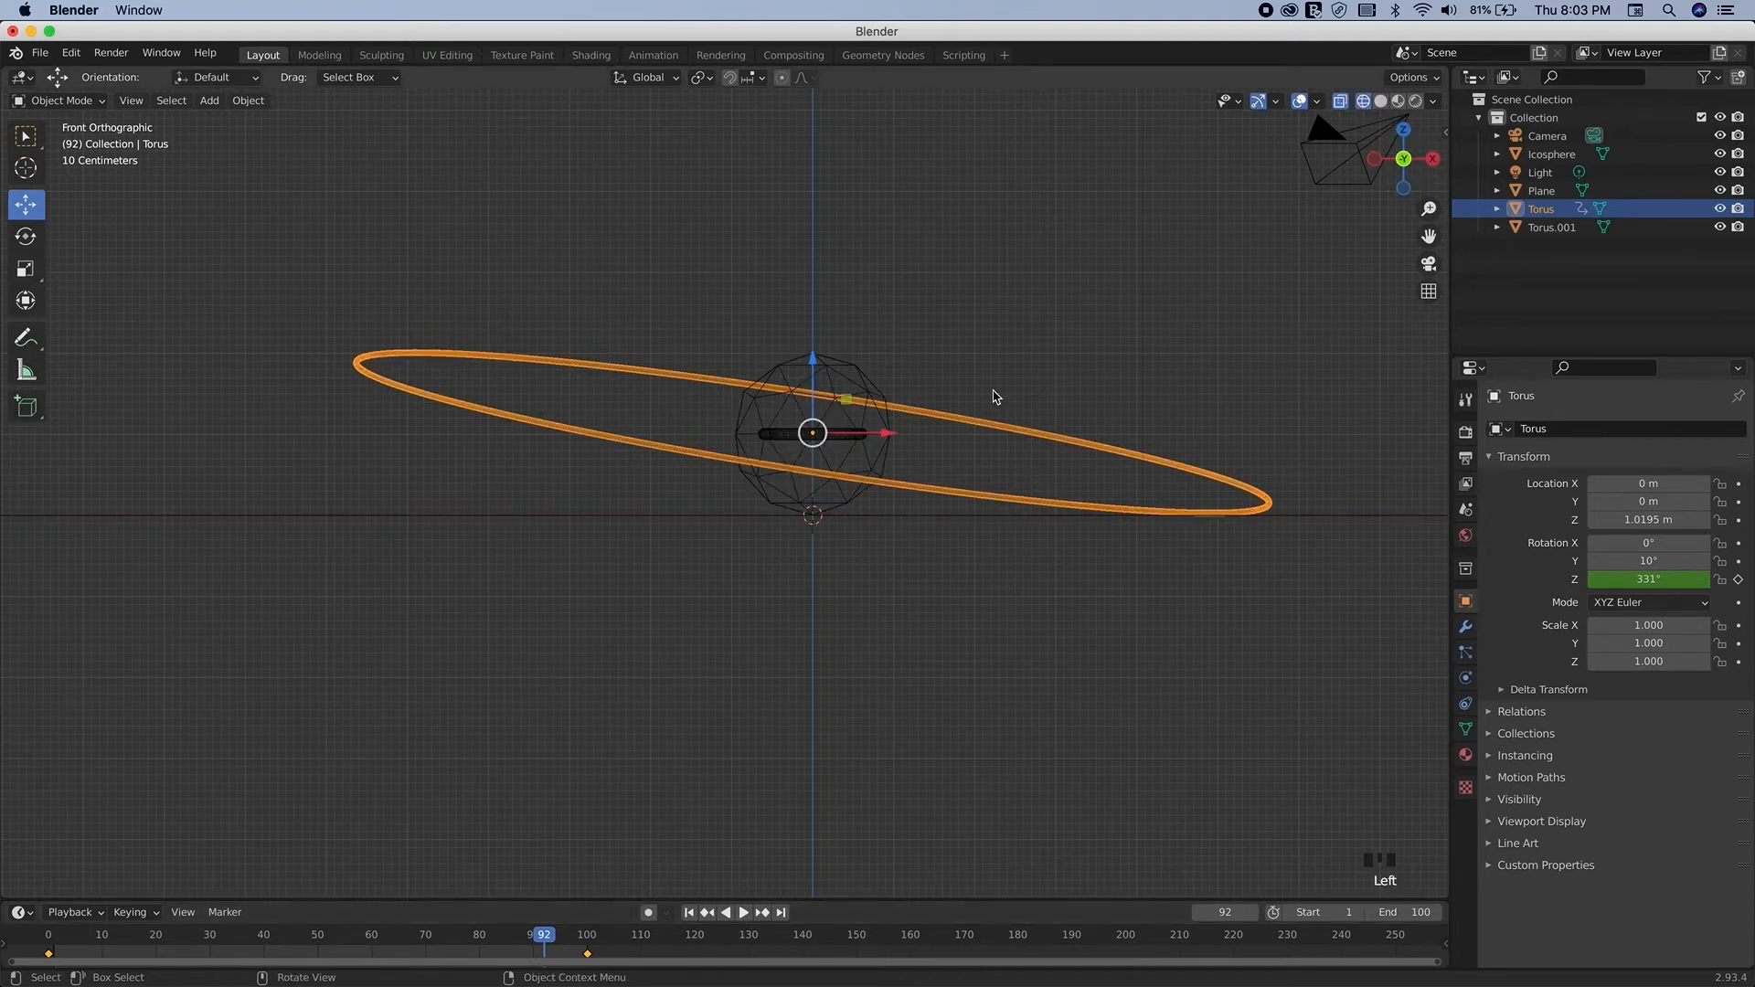
pyautogui.click(1347, 261)
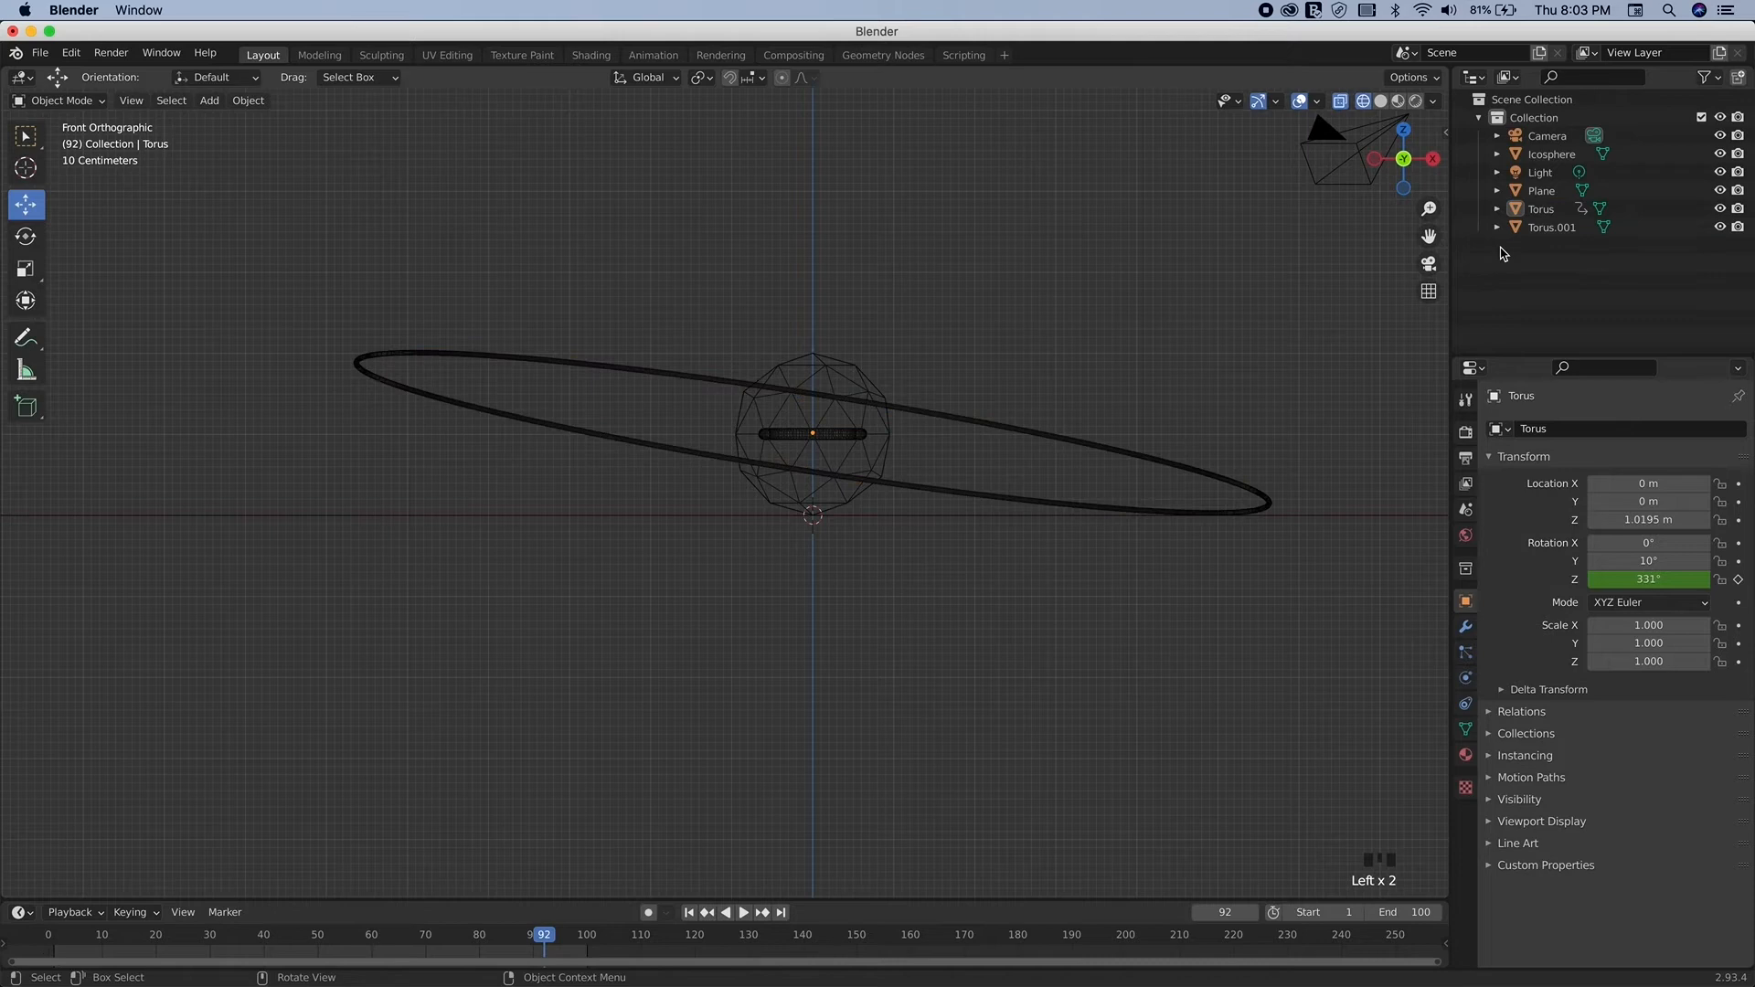
pyautogui.click(1543, 229)
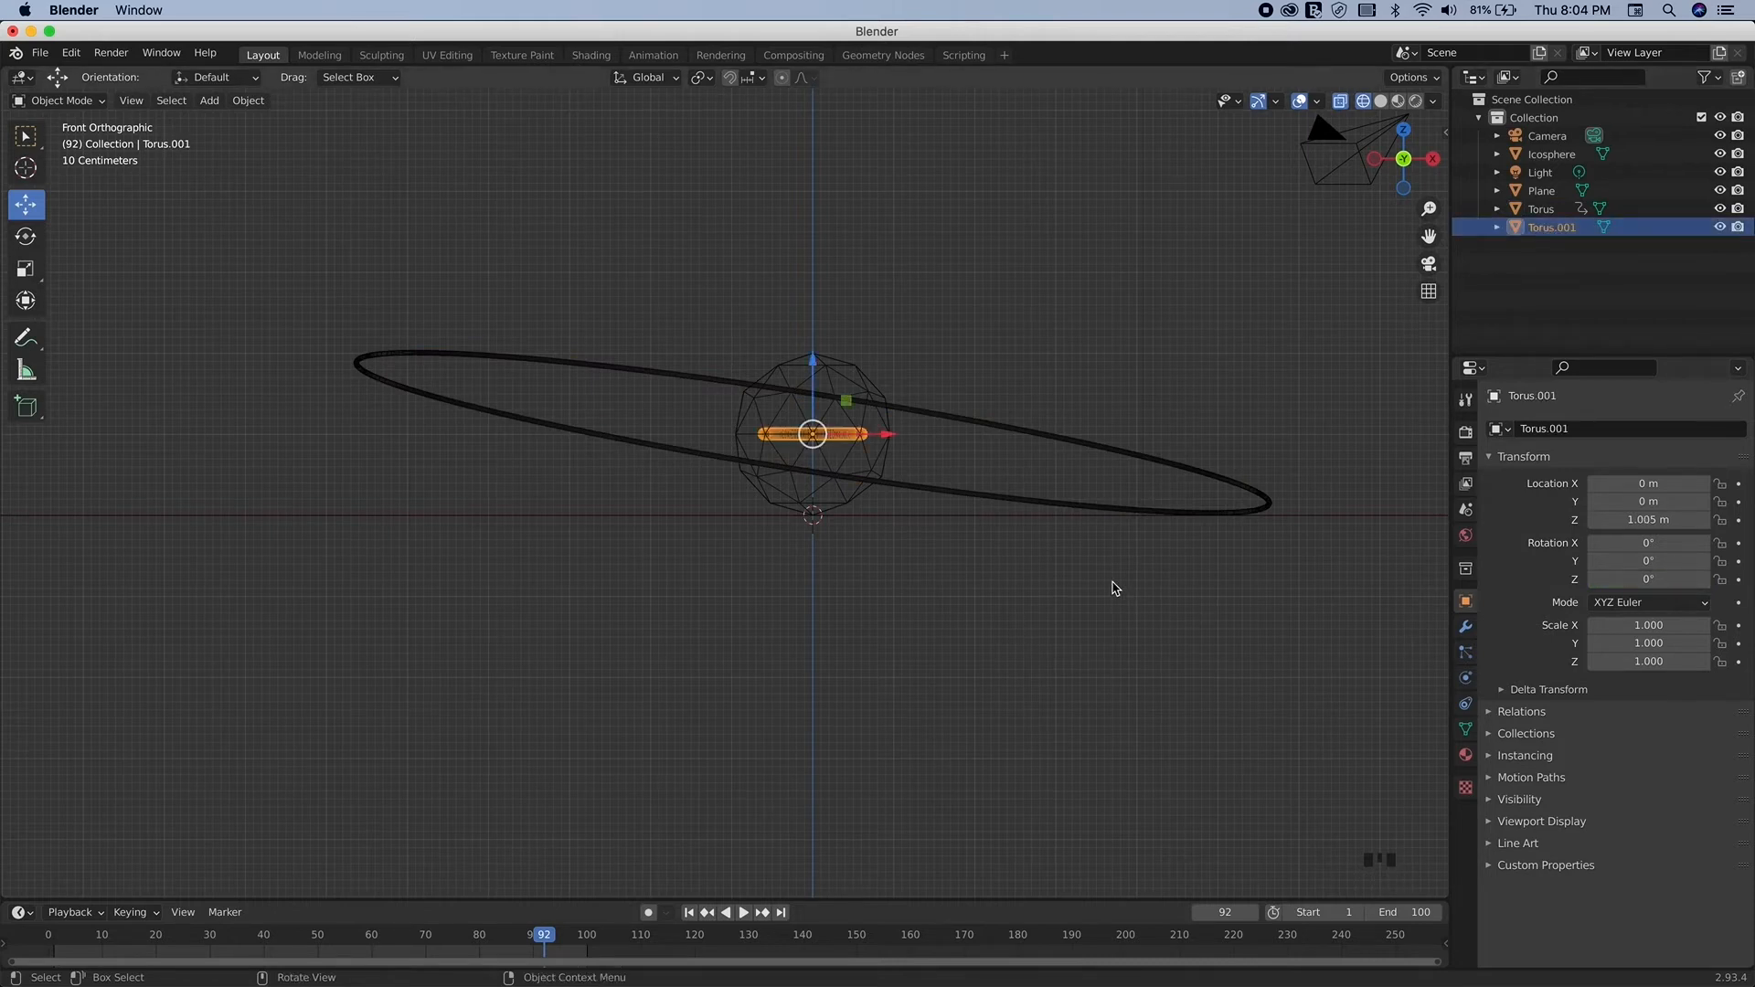
pyautogui.press('s')
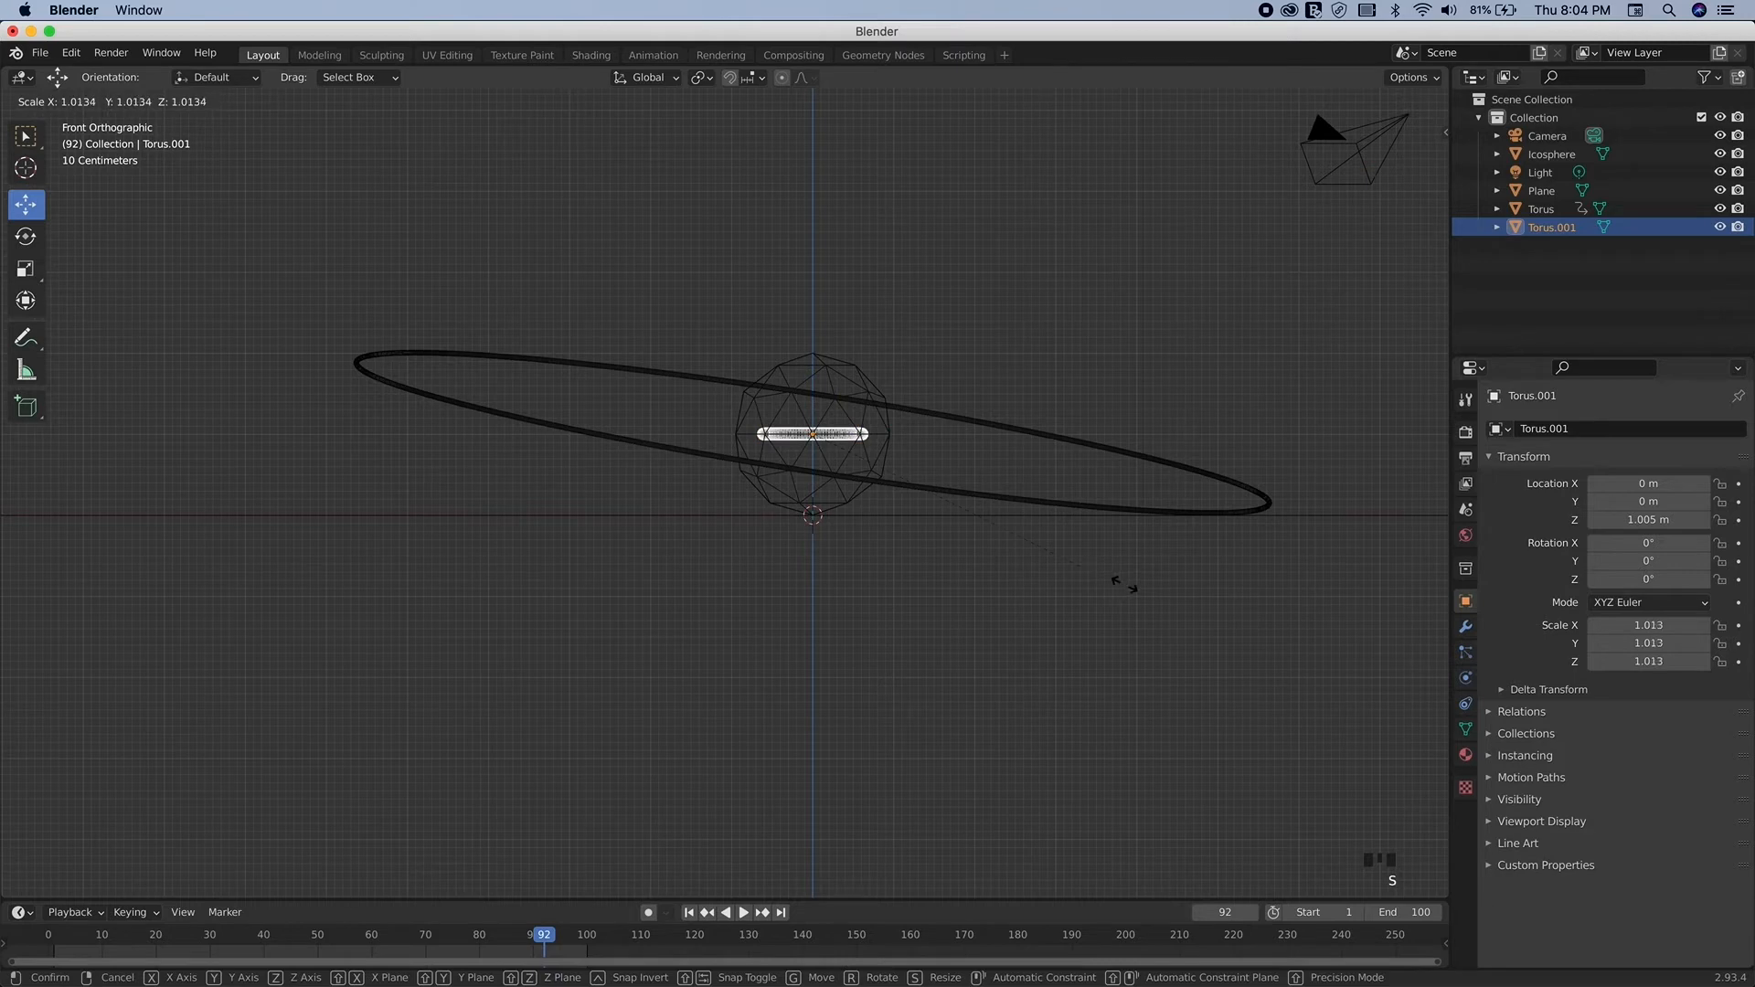
pyautogui.click(1175, 592)
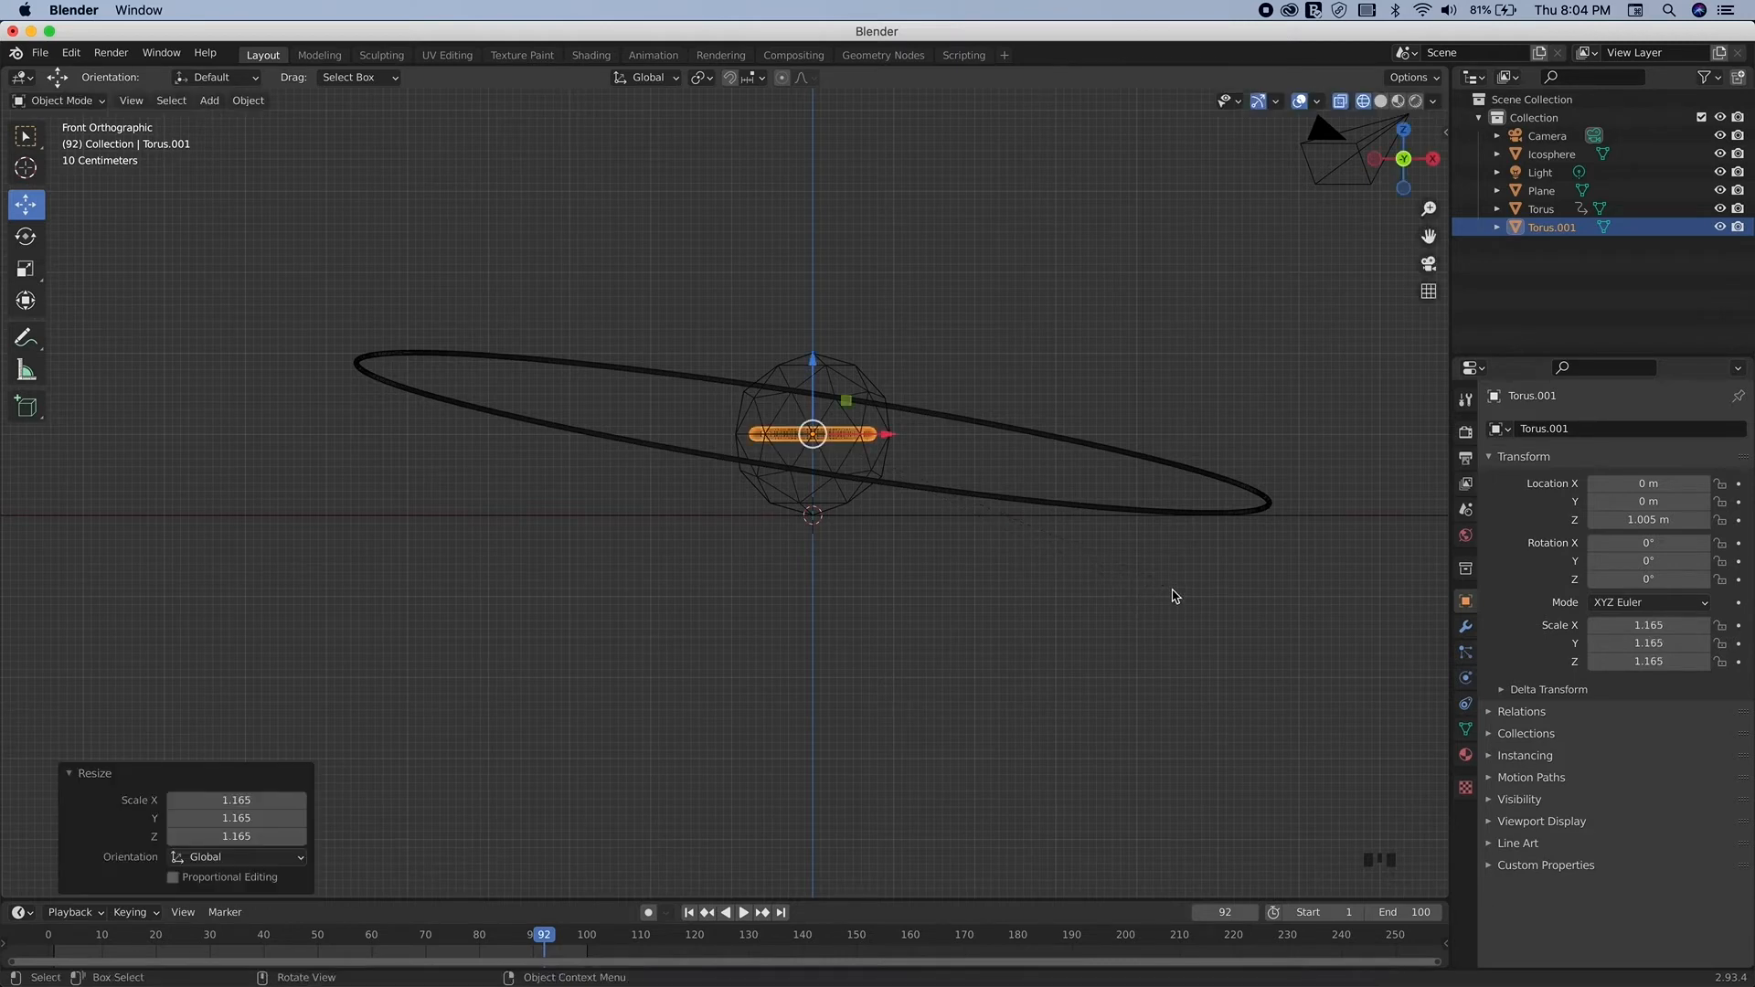
# Step: Go to frame 0 and set the small inner torus's Y rotation to -10°
pyautogui.click(60, 939)
pyautogui.moveTo(39, 942); pyautogui.dragTo(35, 943)
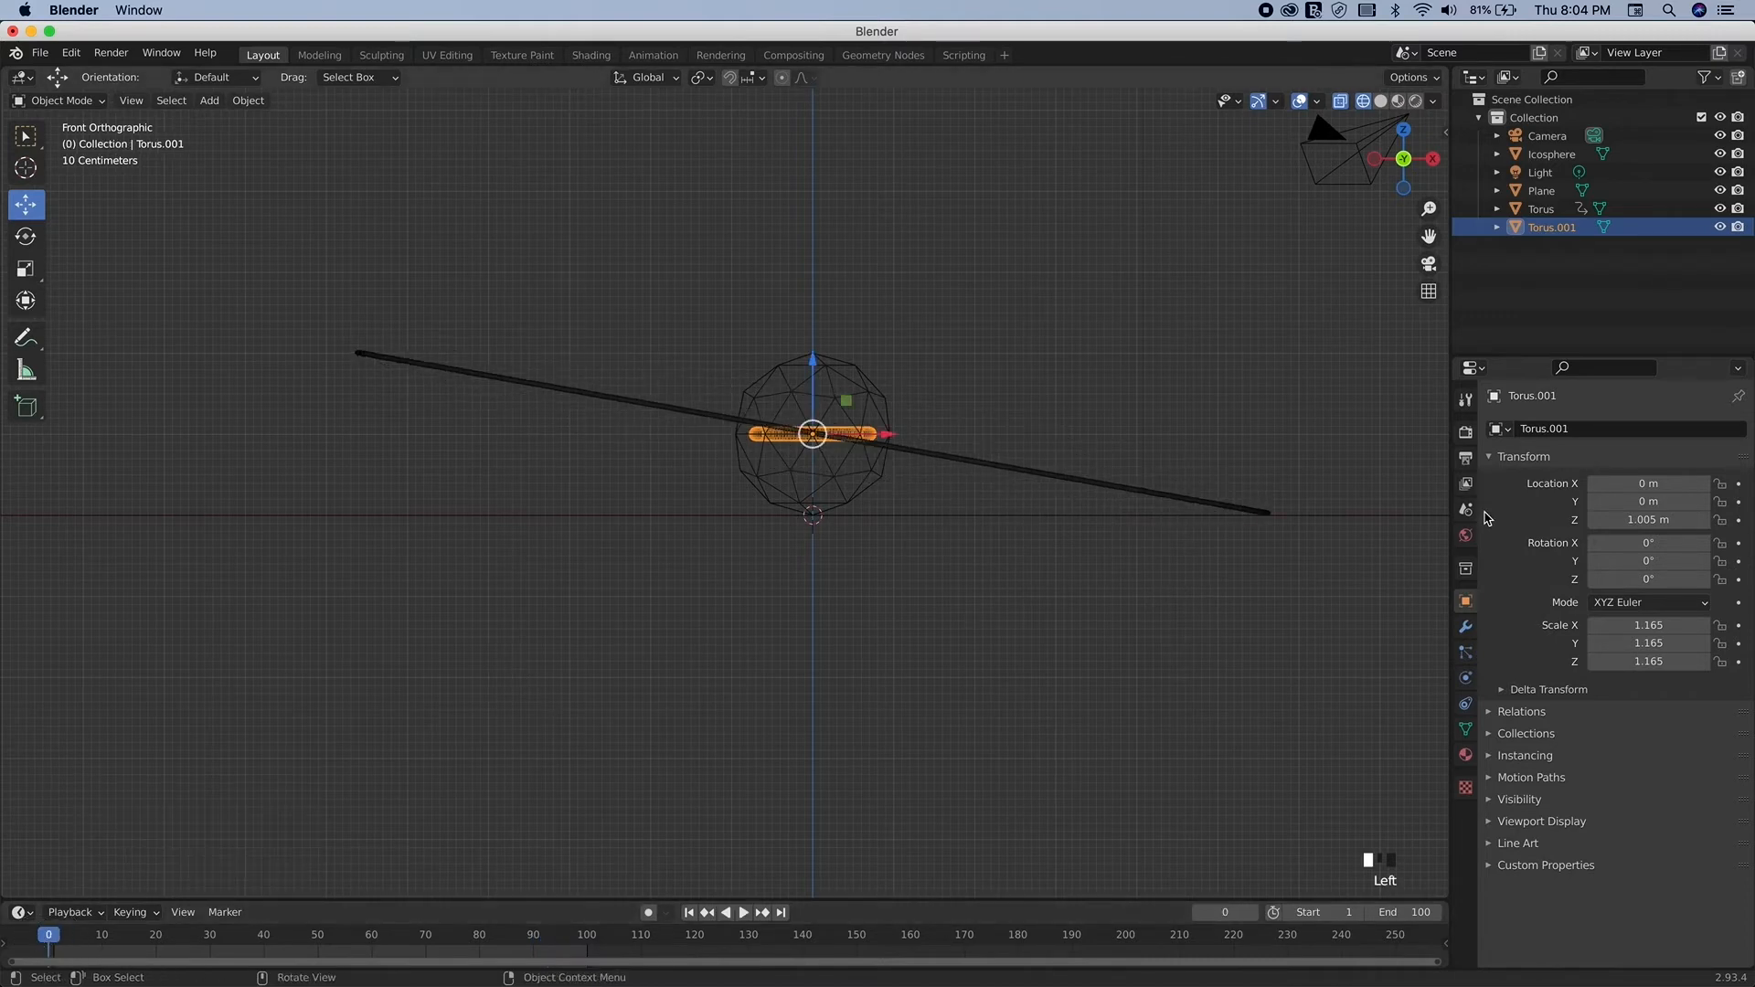
pyautogui.click(1643, 561)
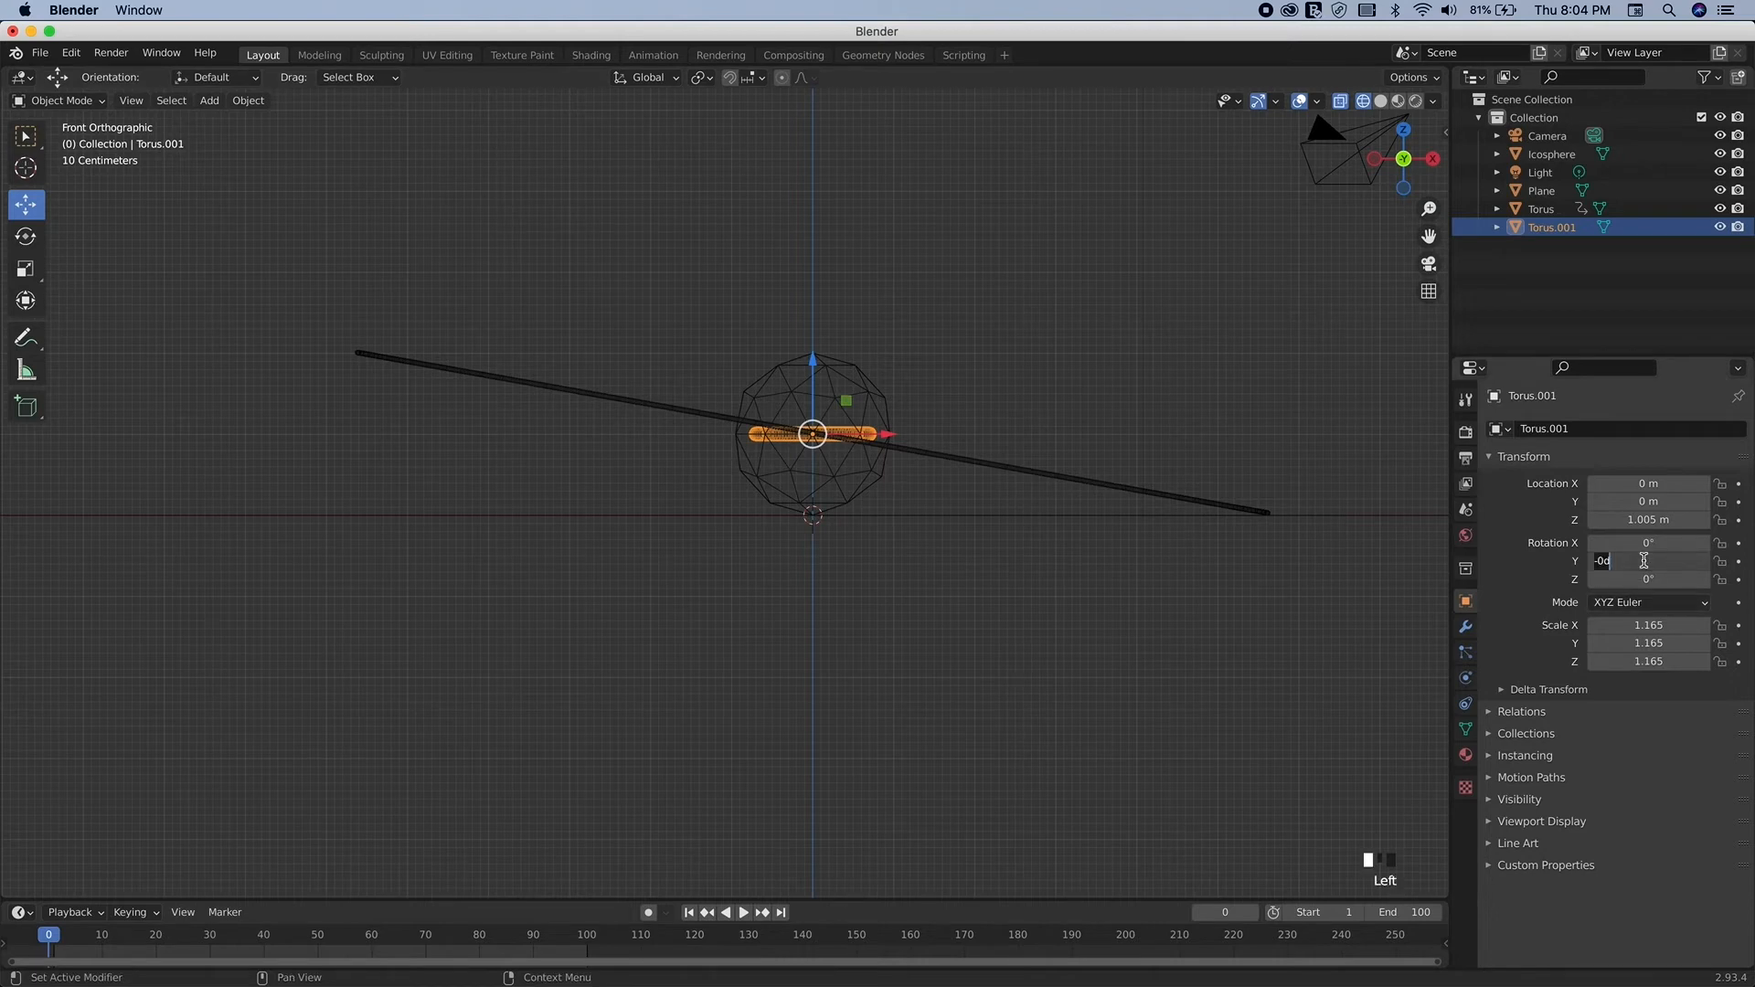
pyautogui.press('BackSpace')
pyautogui.write('-10')
pyautogui.press('Return')
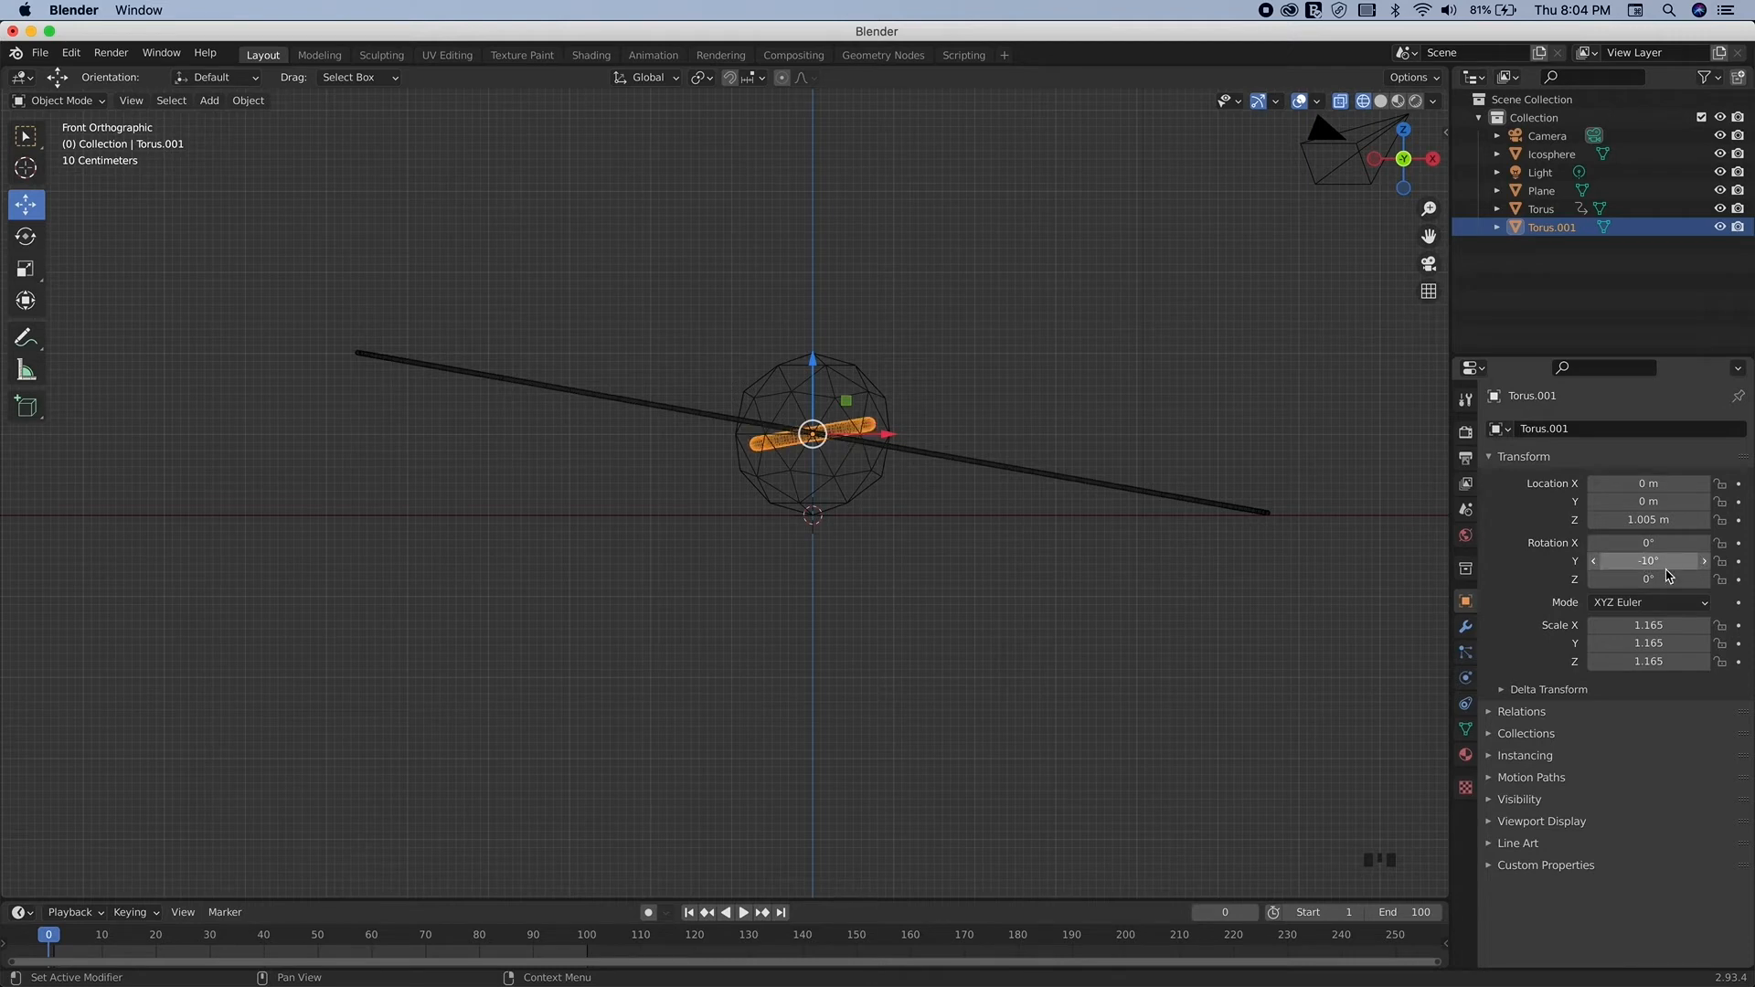
# Step: Set the small inner torus's Y rotation to -30° and keyframe its Z rotation at 0°
pyautogui.click(1654, 565)
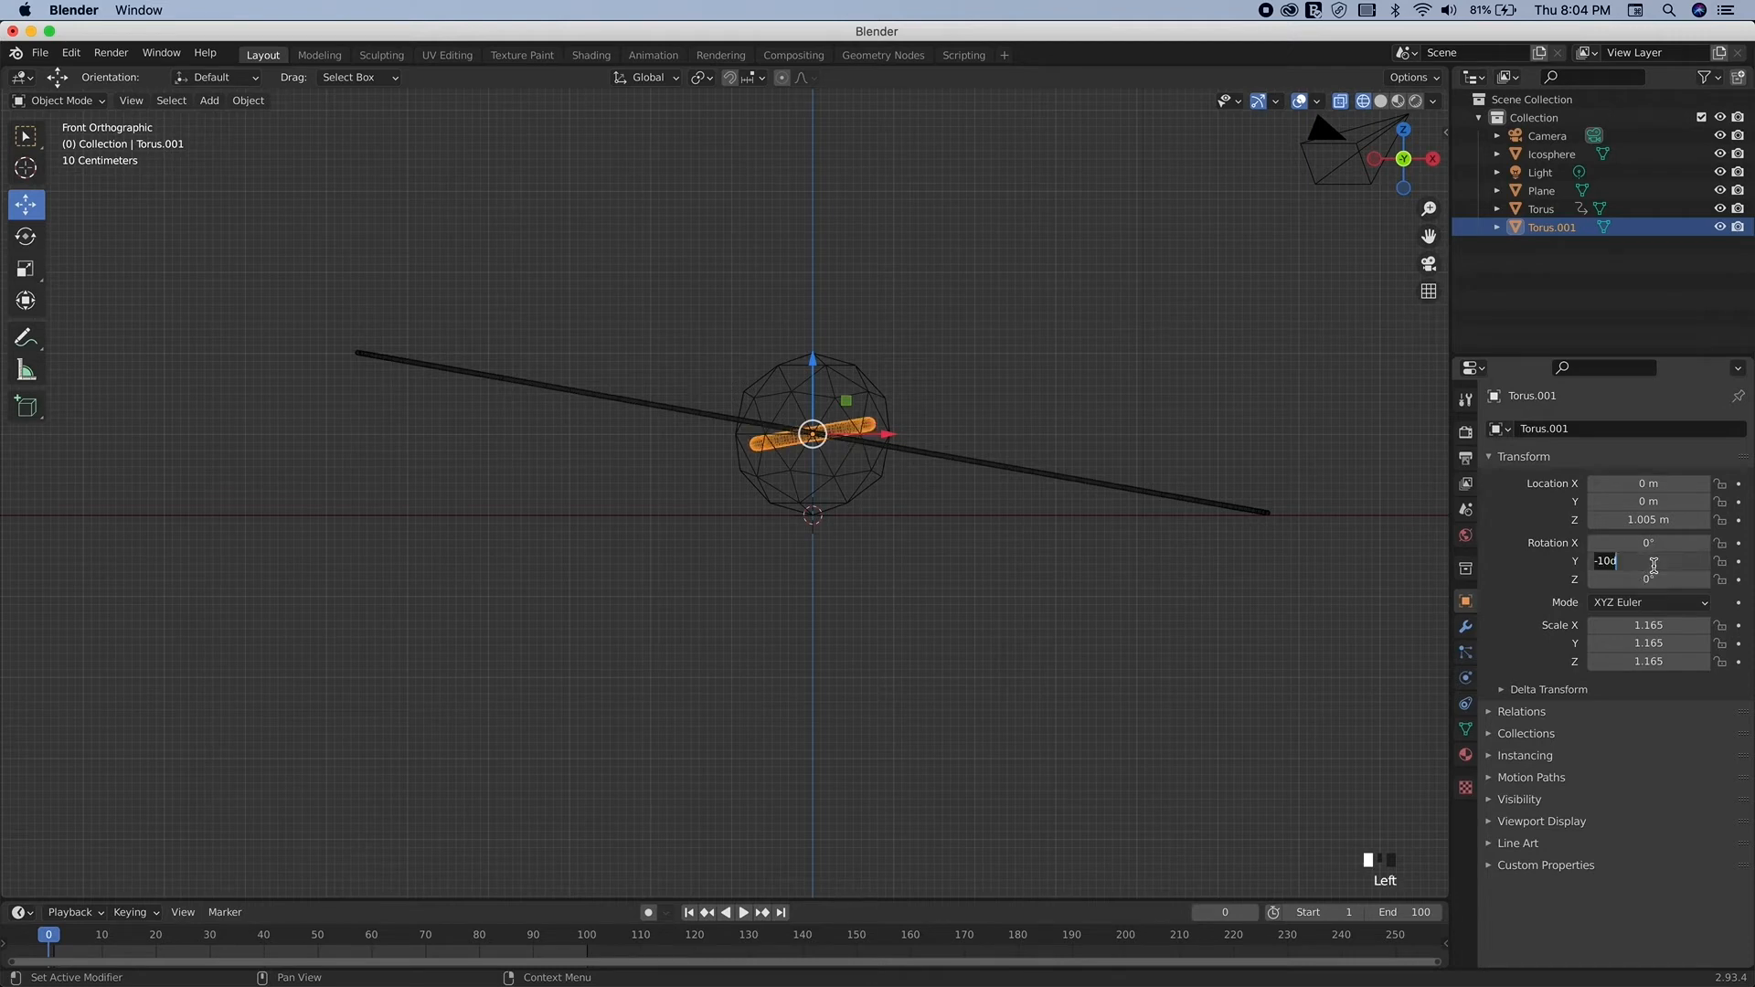
pyautogui.write('-3')
pyautogui.press('Return')
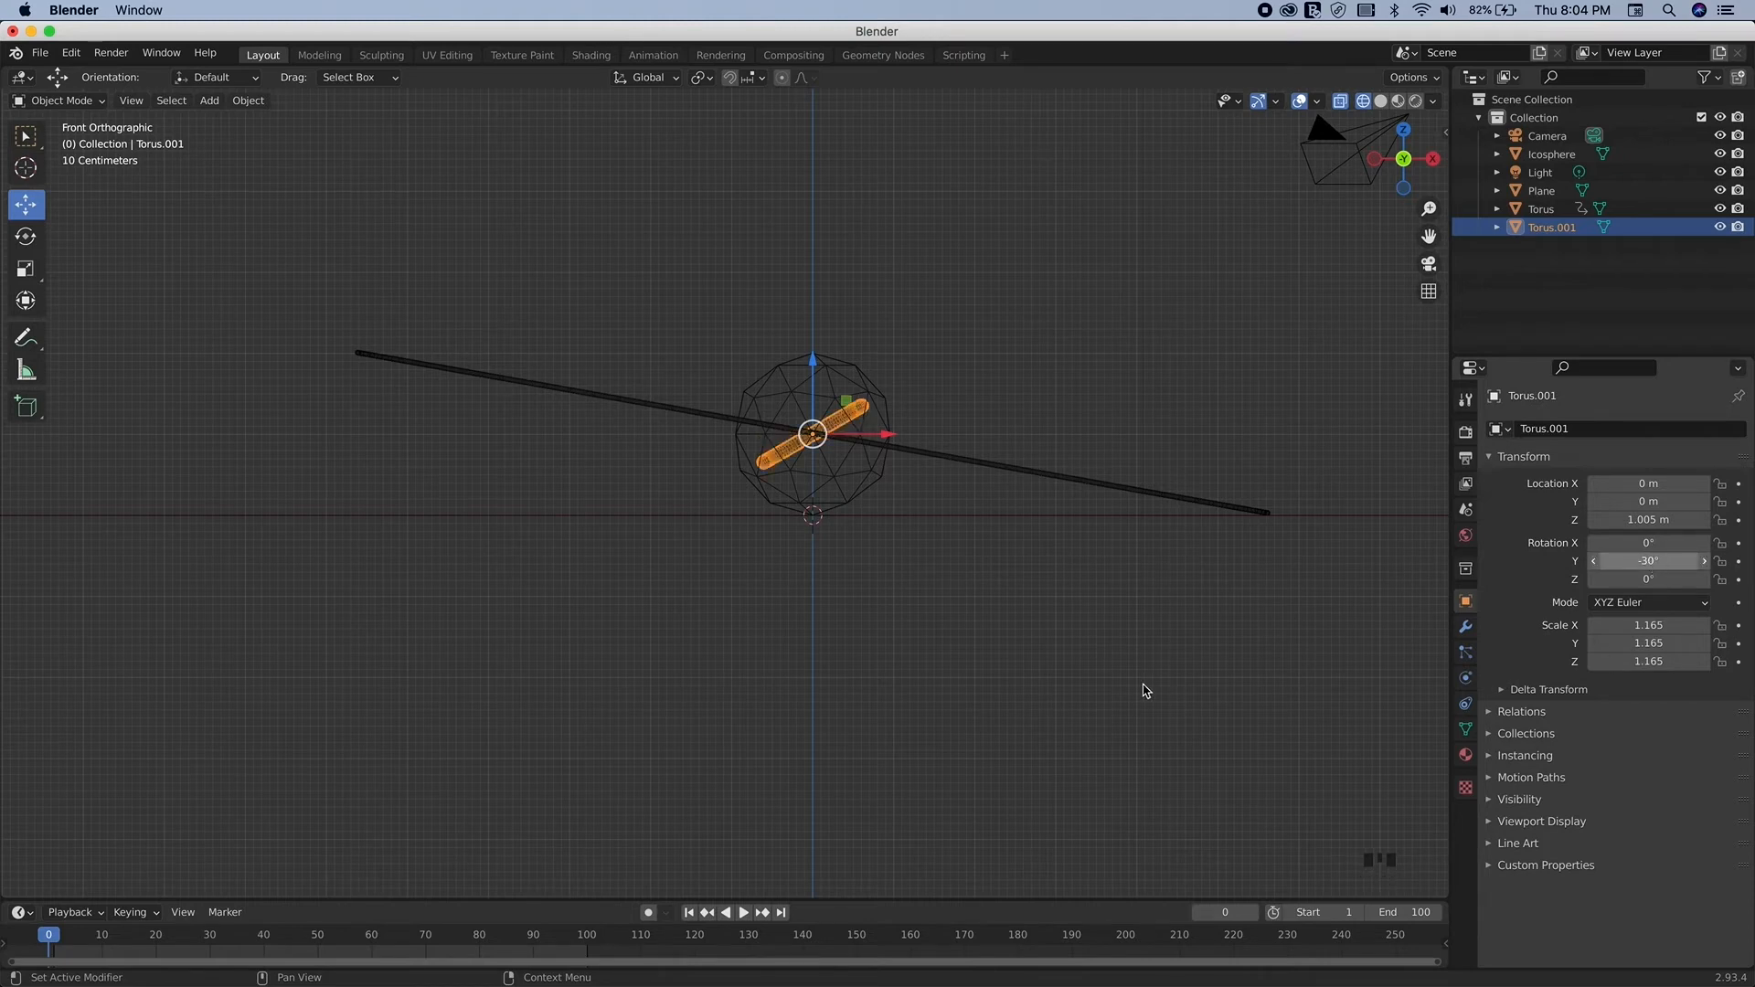
pyautogui.click(1737, 580)
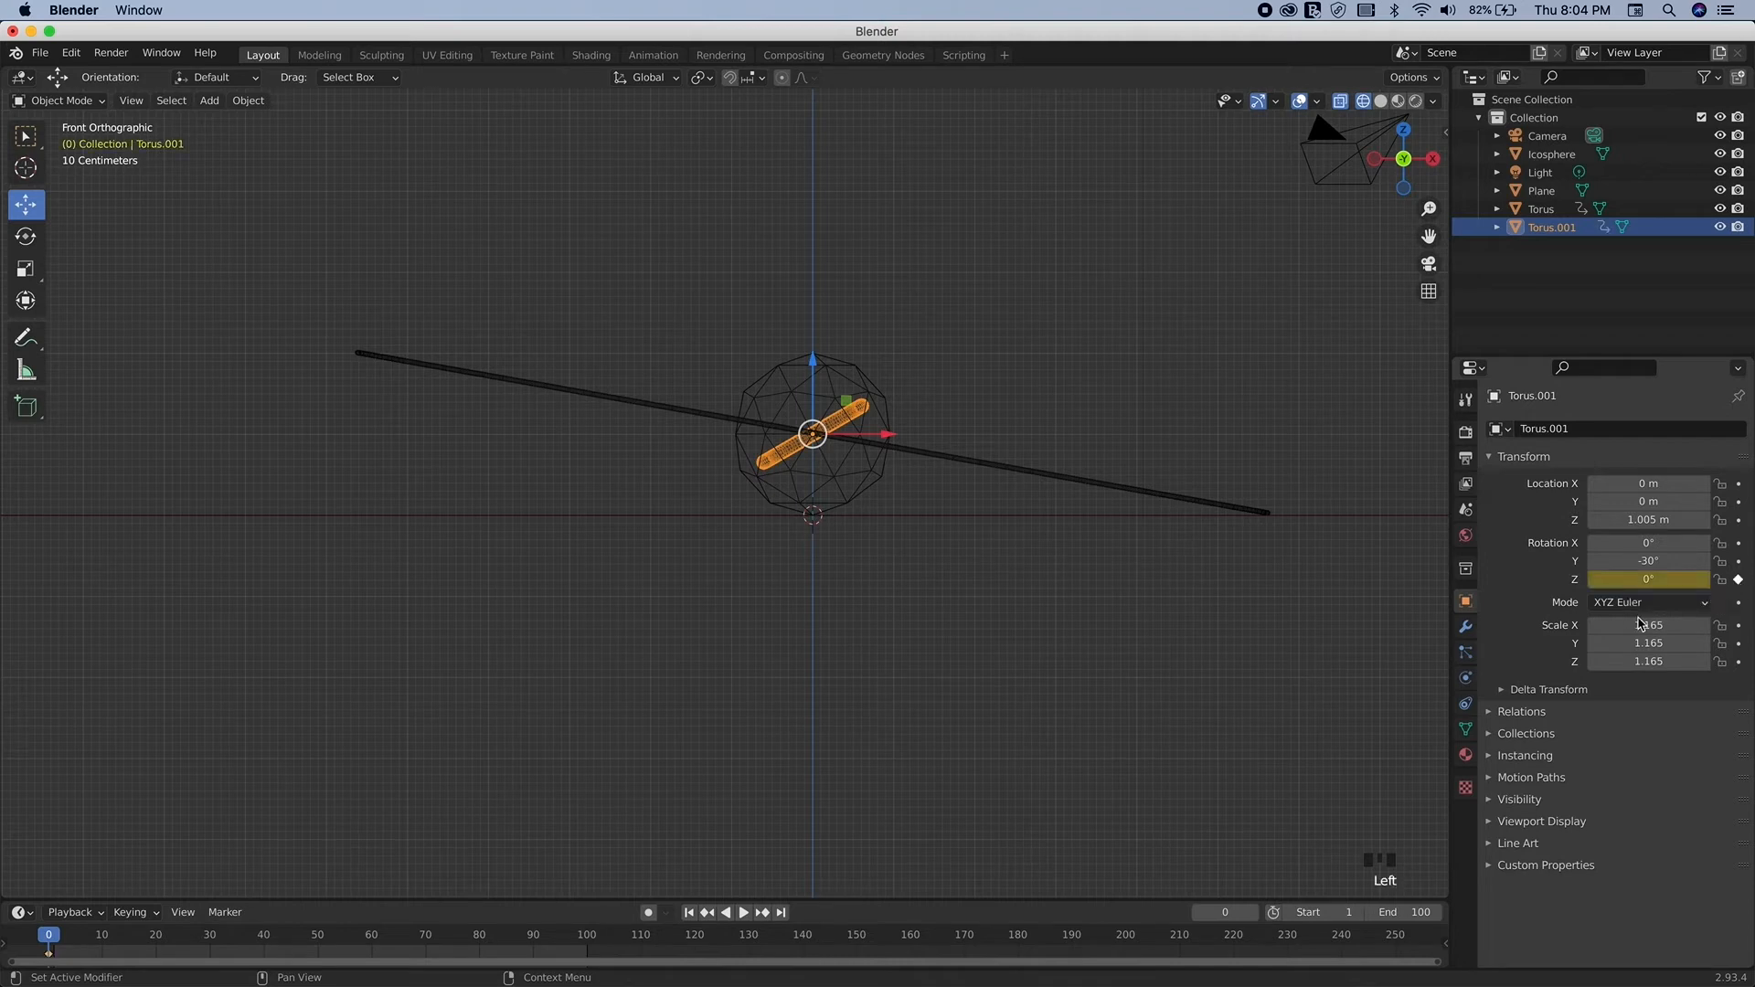
# Step: At frame 100, keyframe the small torus's Z rotation at 360° with a single keyframe and play back the animation
pyautogui.click(586, 941)
pyautogui.moveTo(586, 941); pyautogui.dragTo(588, 941)
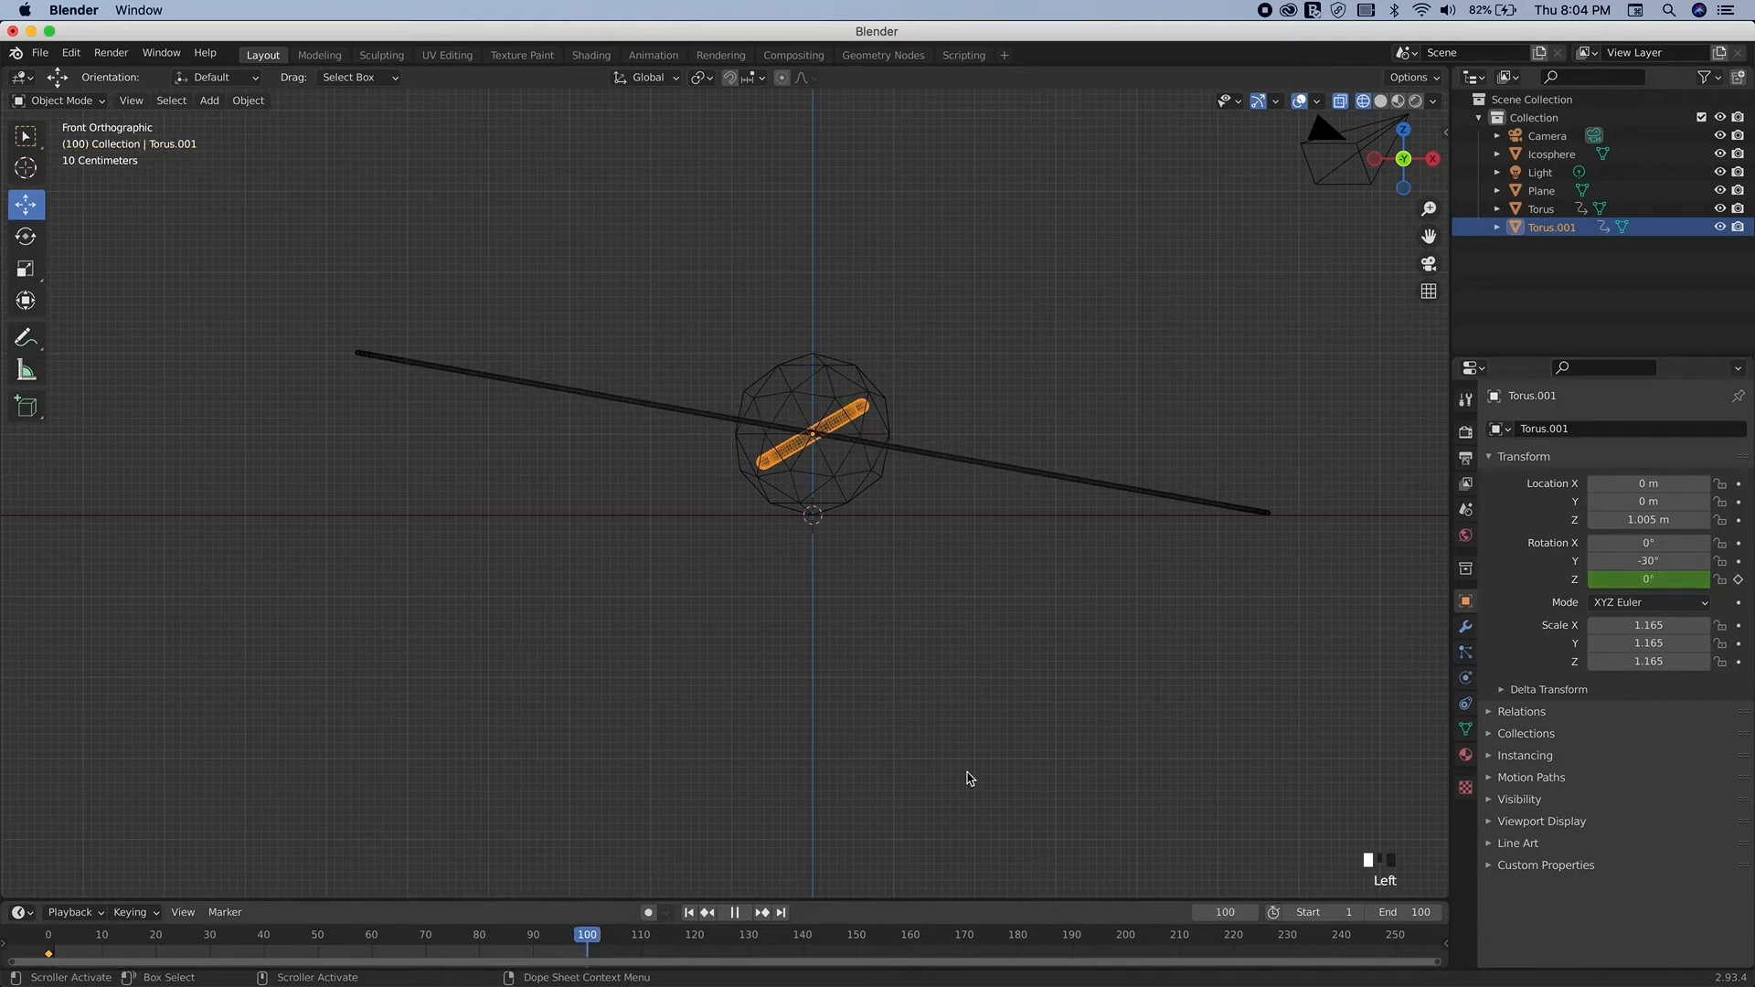
pyautogui.click(1647, 580)
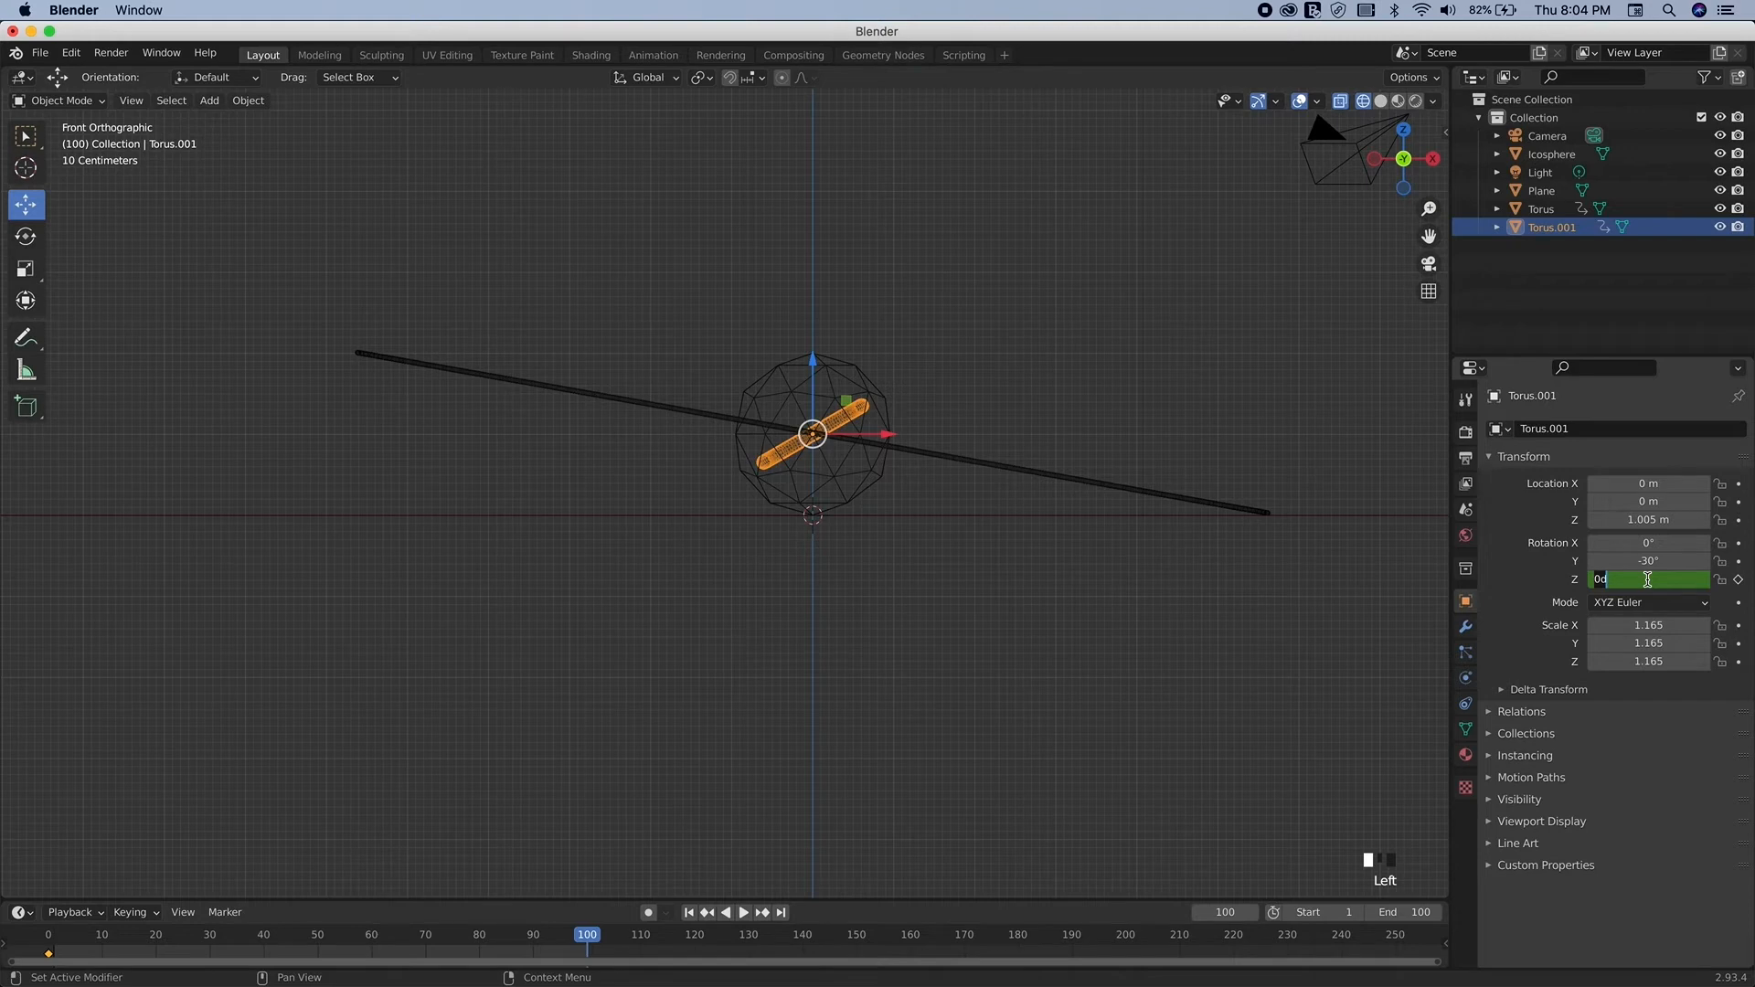
pyautogui.write('36')
pyautogui.press('Return')
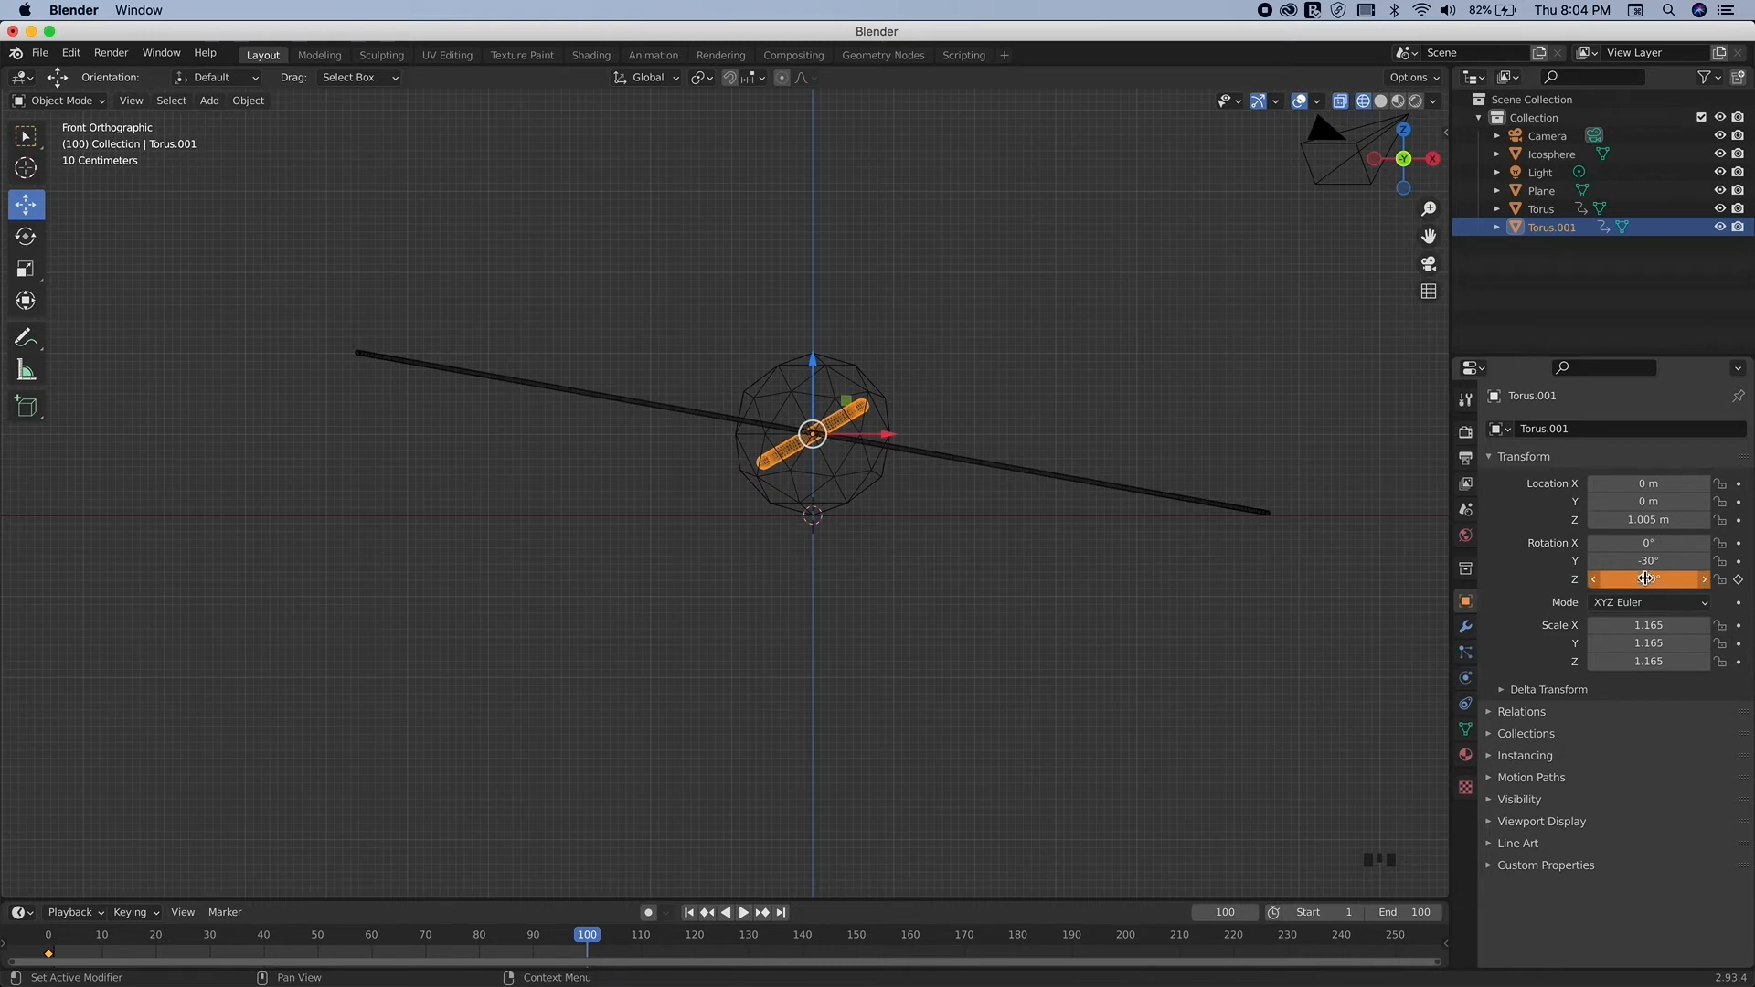
pyautogui.rightClick(1645, 579)
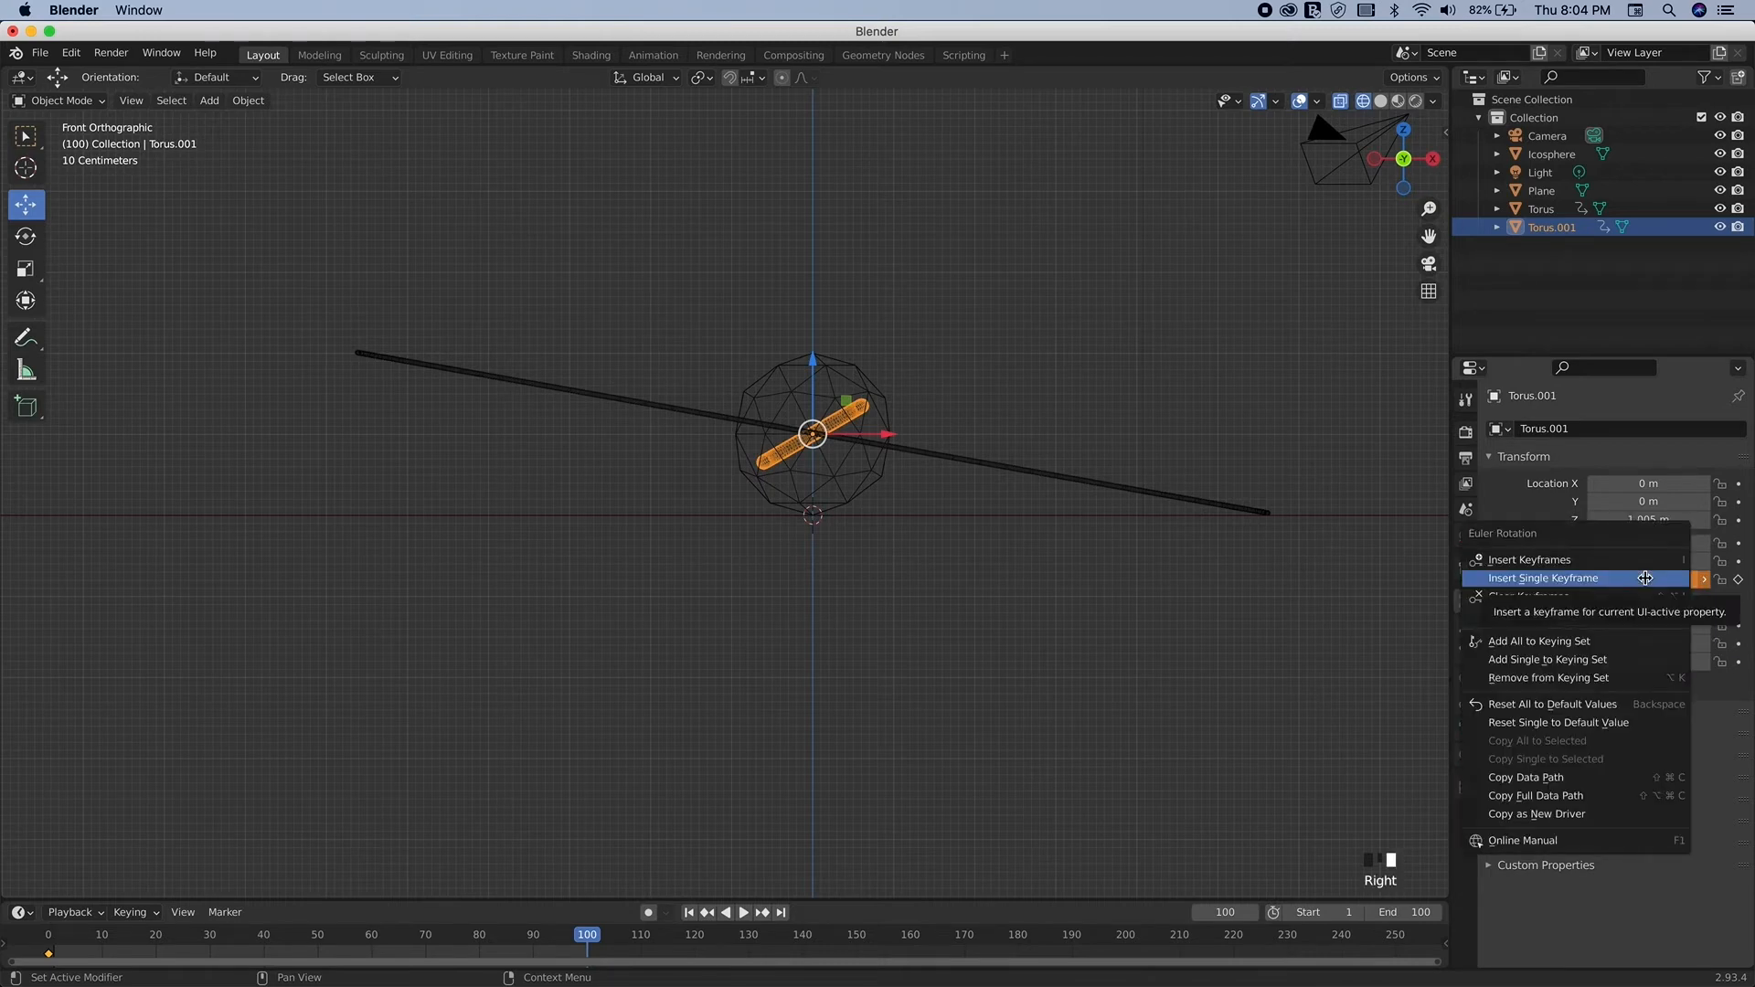
pyautogui.click(1525, 588)
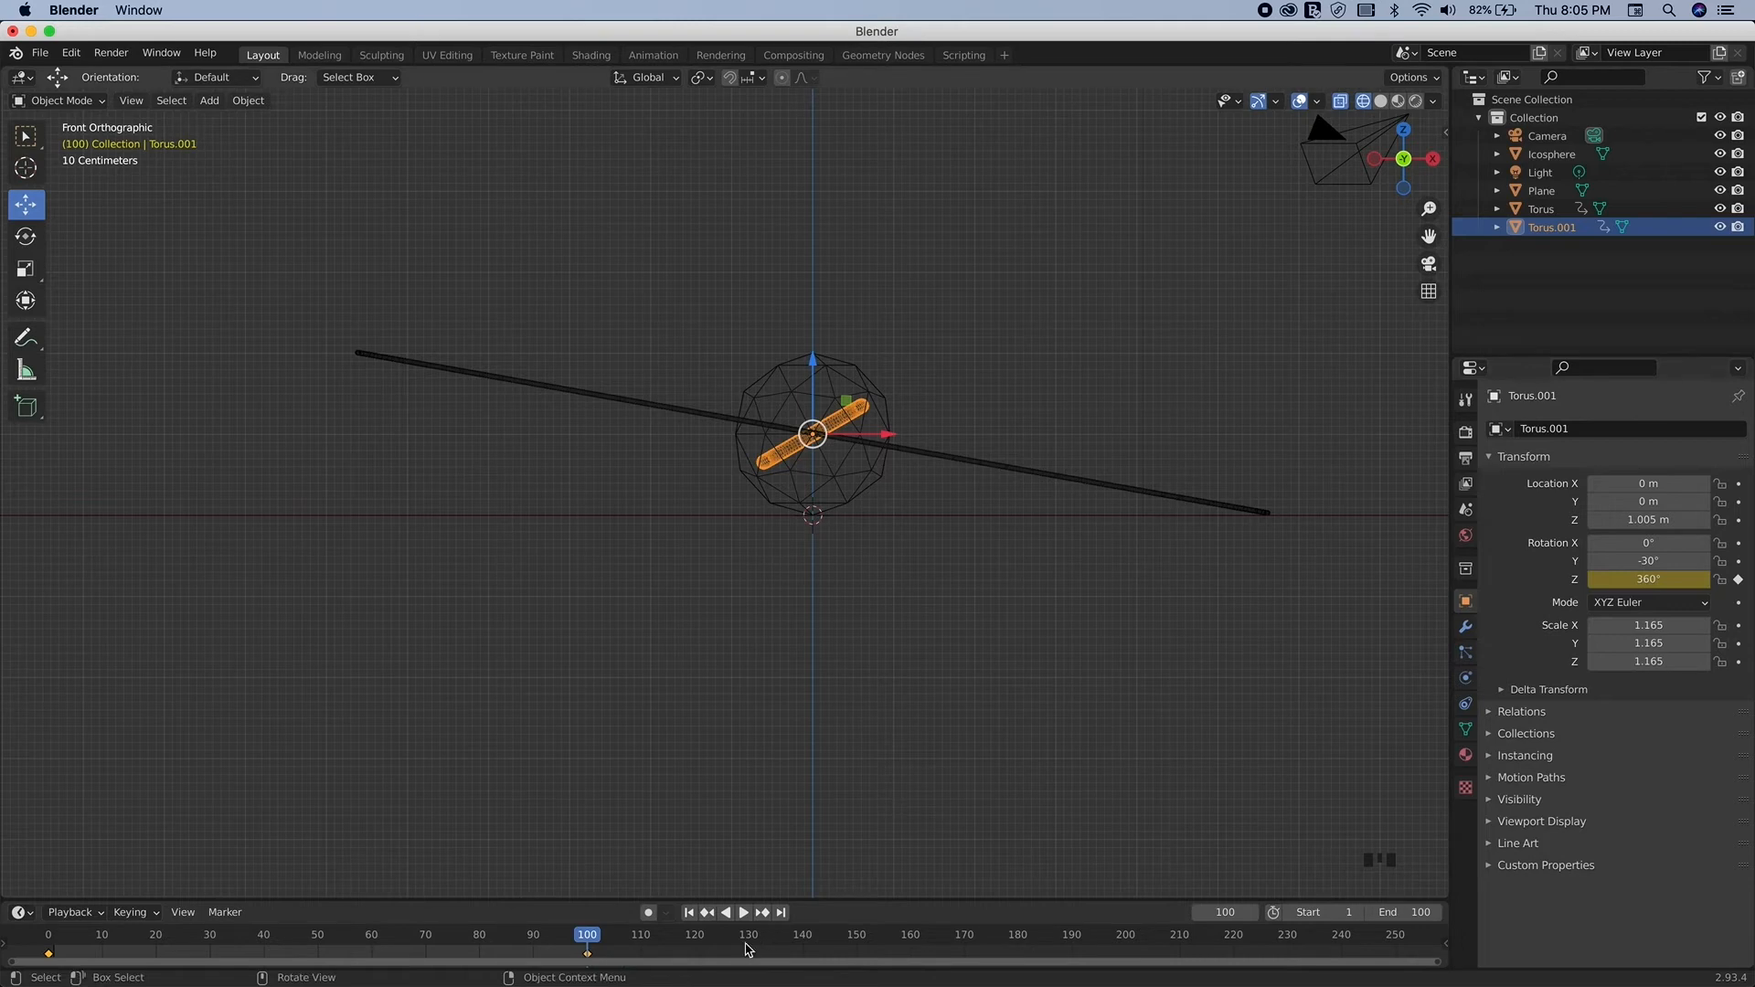
pyautogui.click(745, 913)
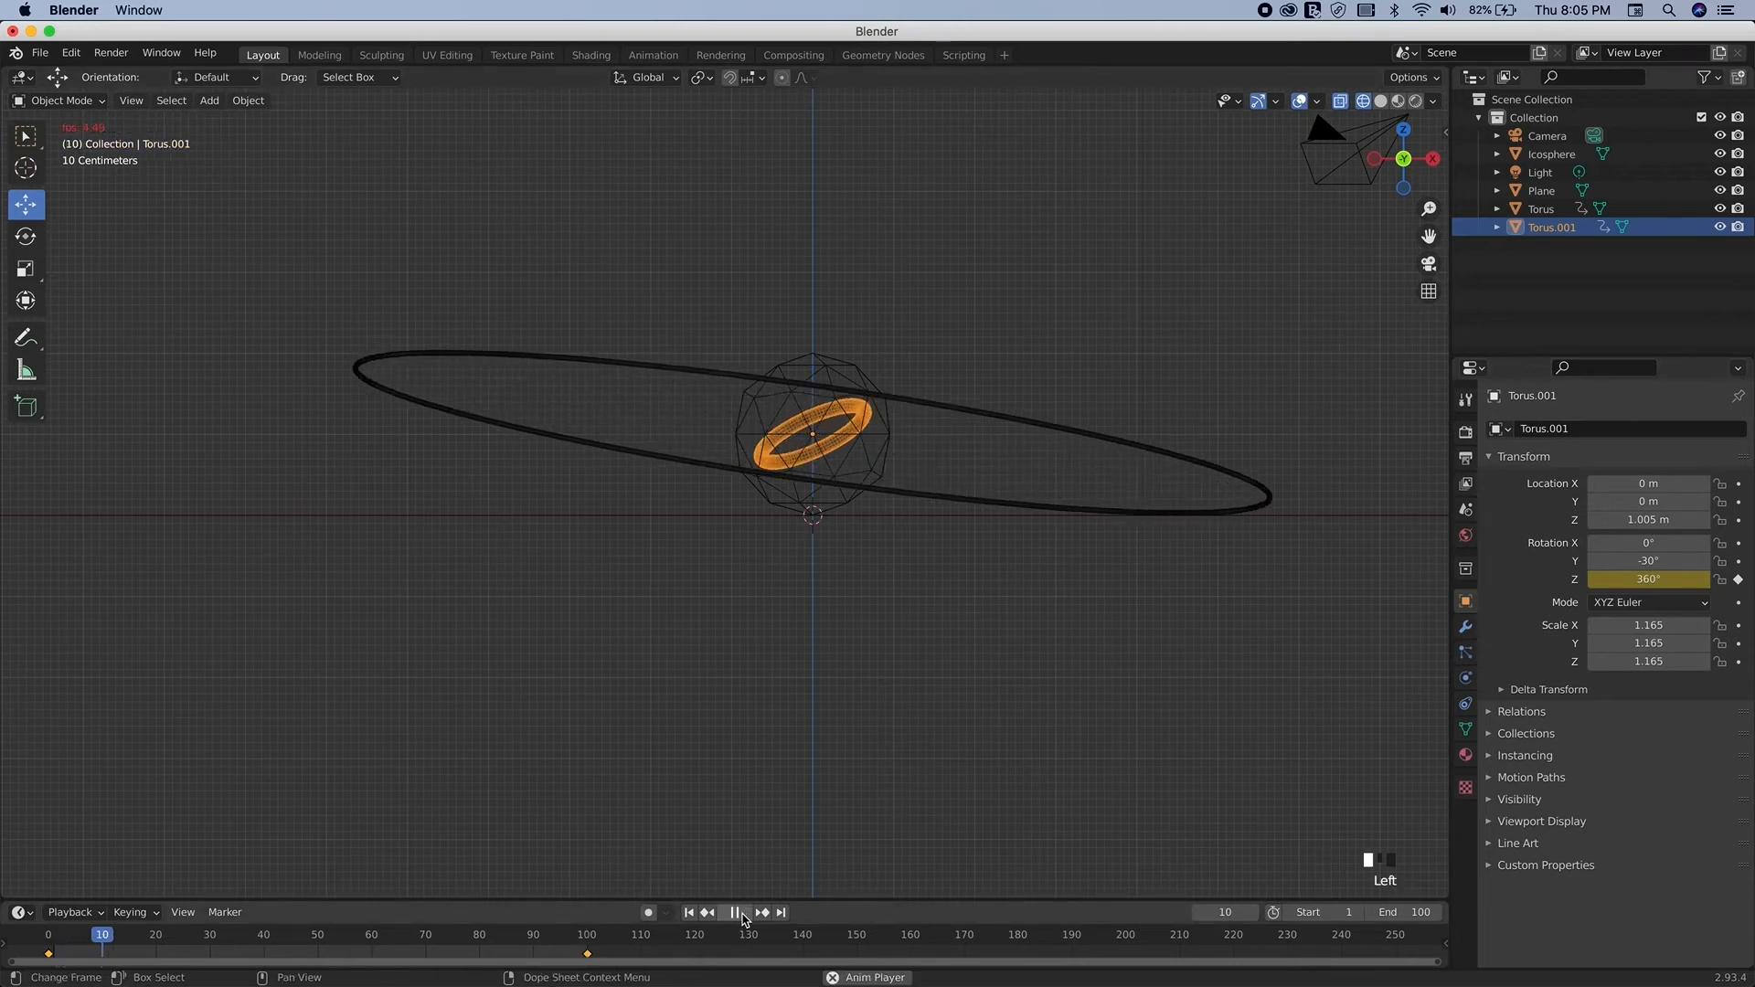
pyautogui.scroll(10, 816, 485)
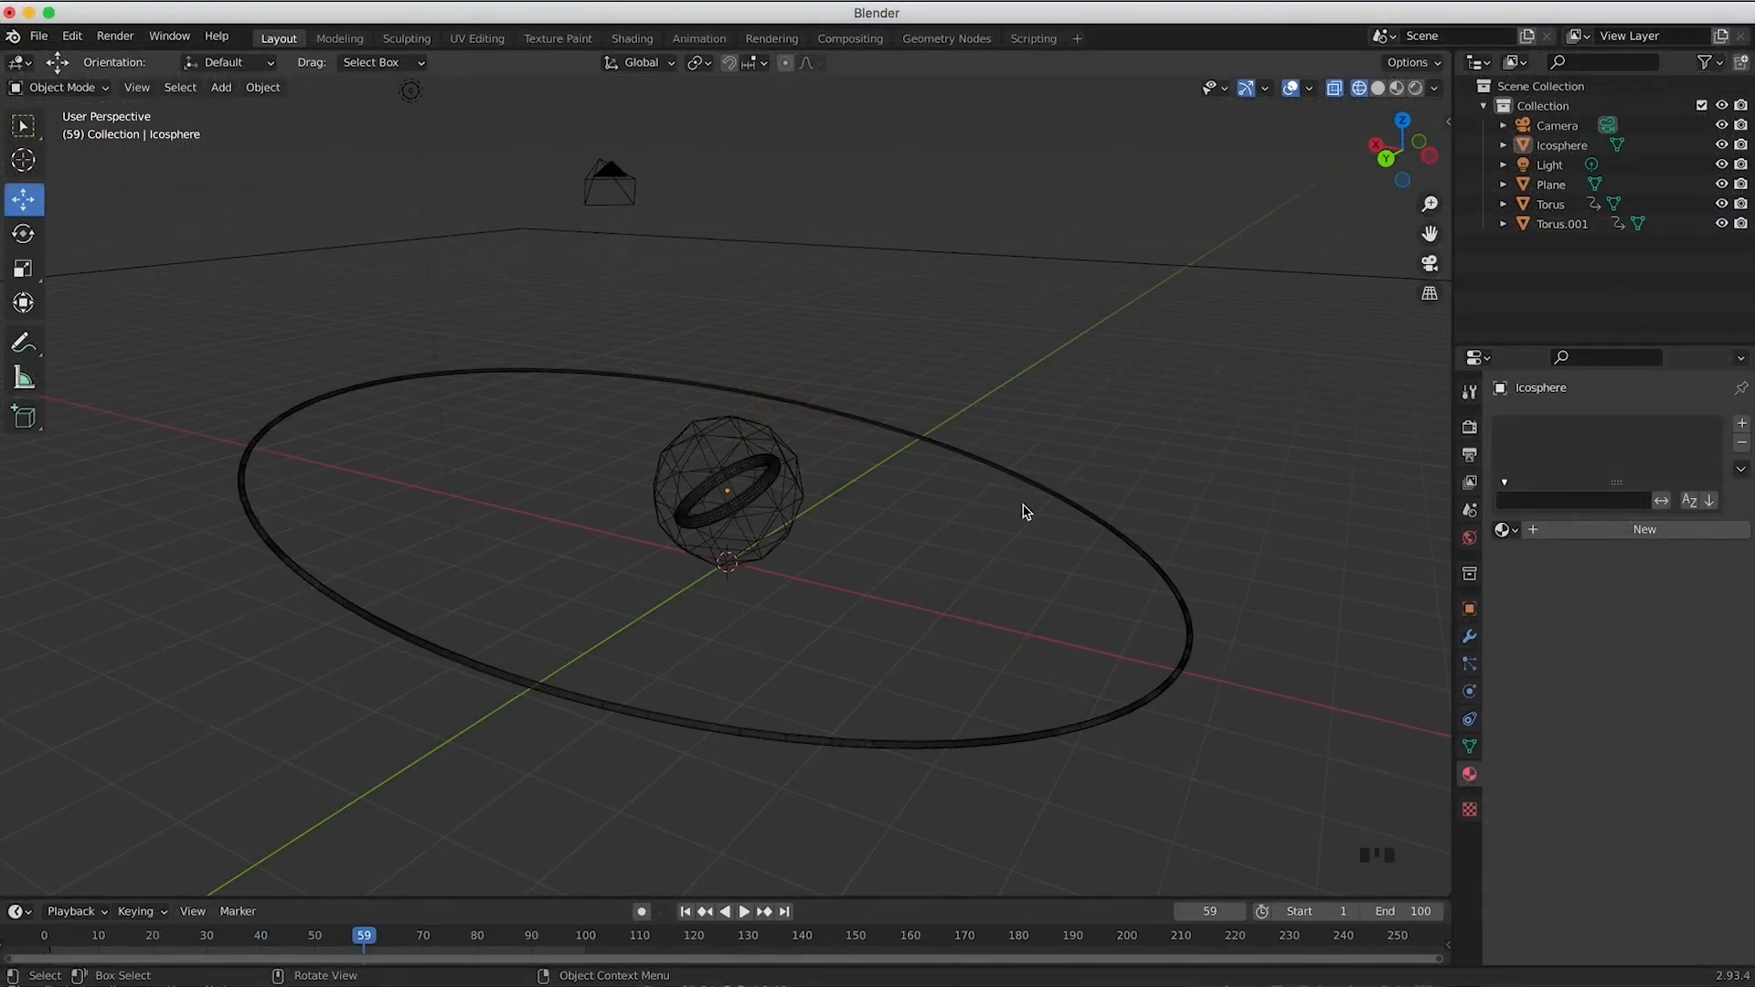
# Step: Clear the selection and switch the viewport to rendered shading to view the lit scene
pyautogui.click(1269, 332)
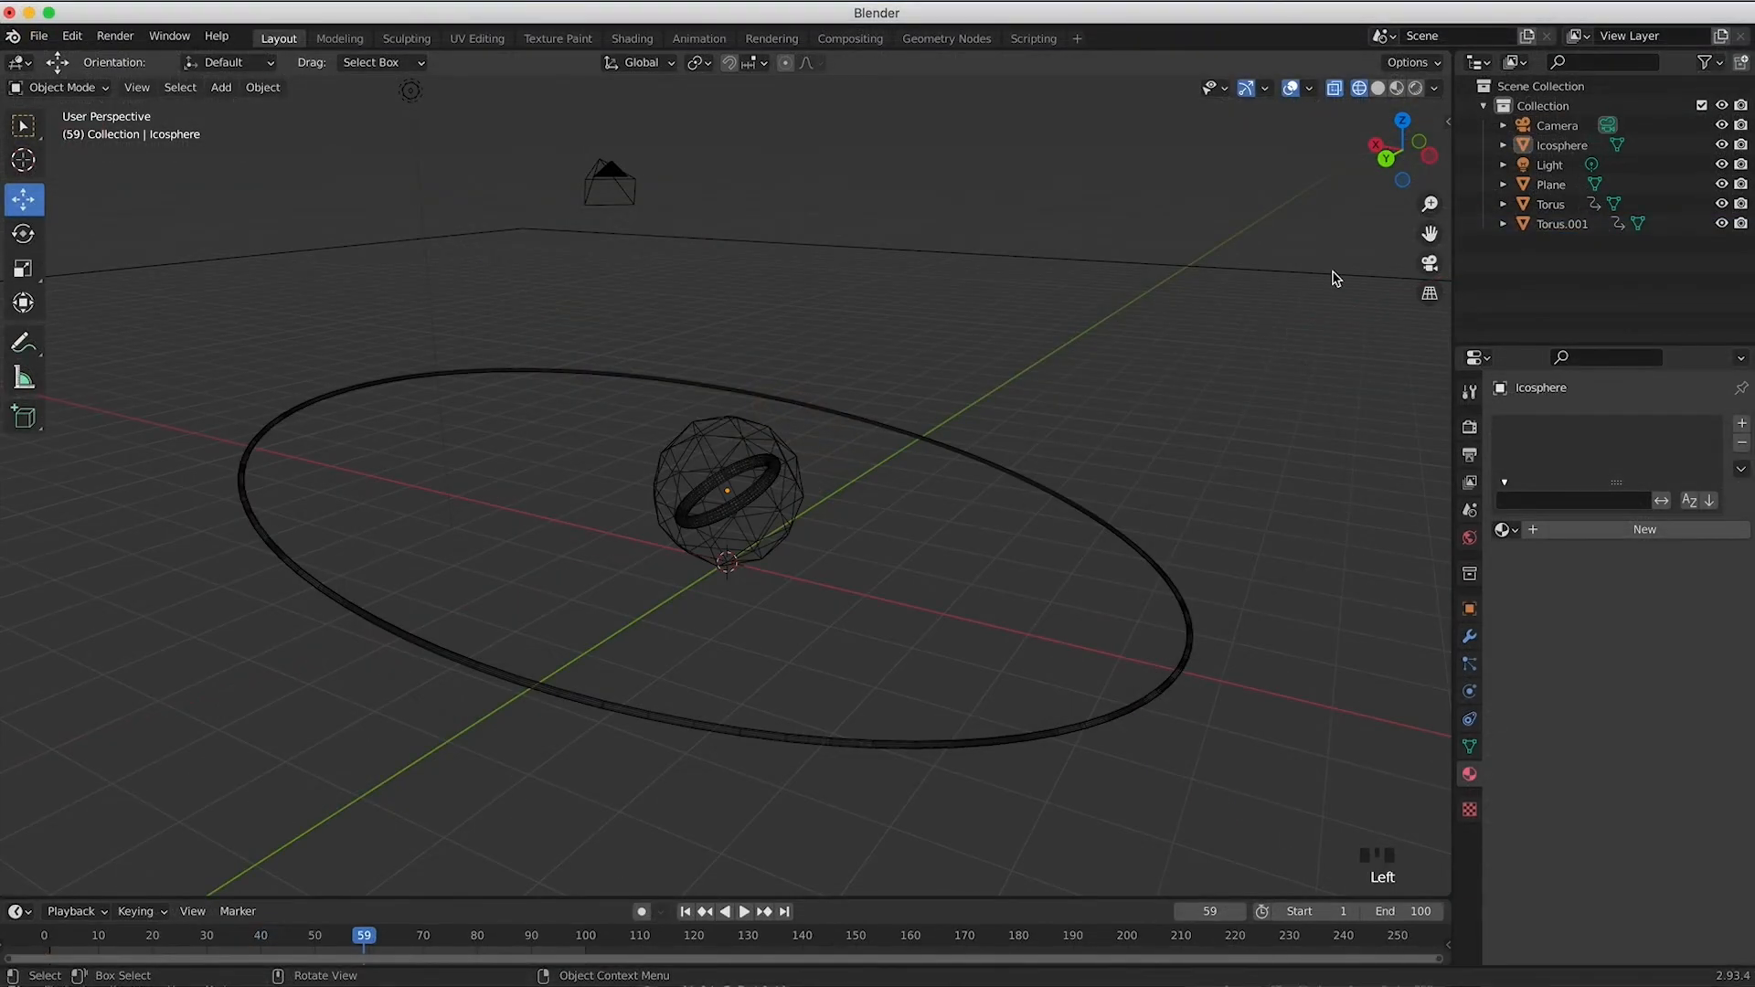
pyautogui.click(1415, 89)
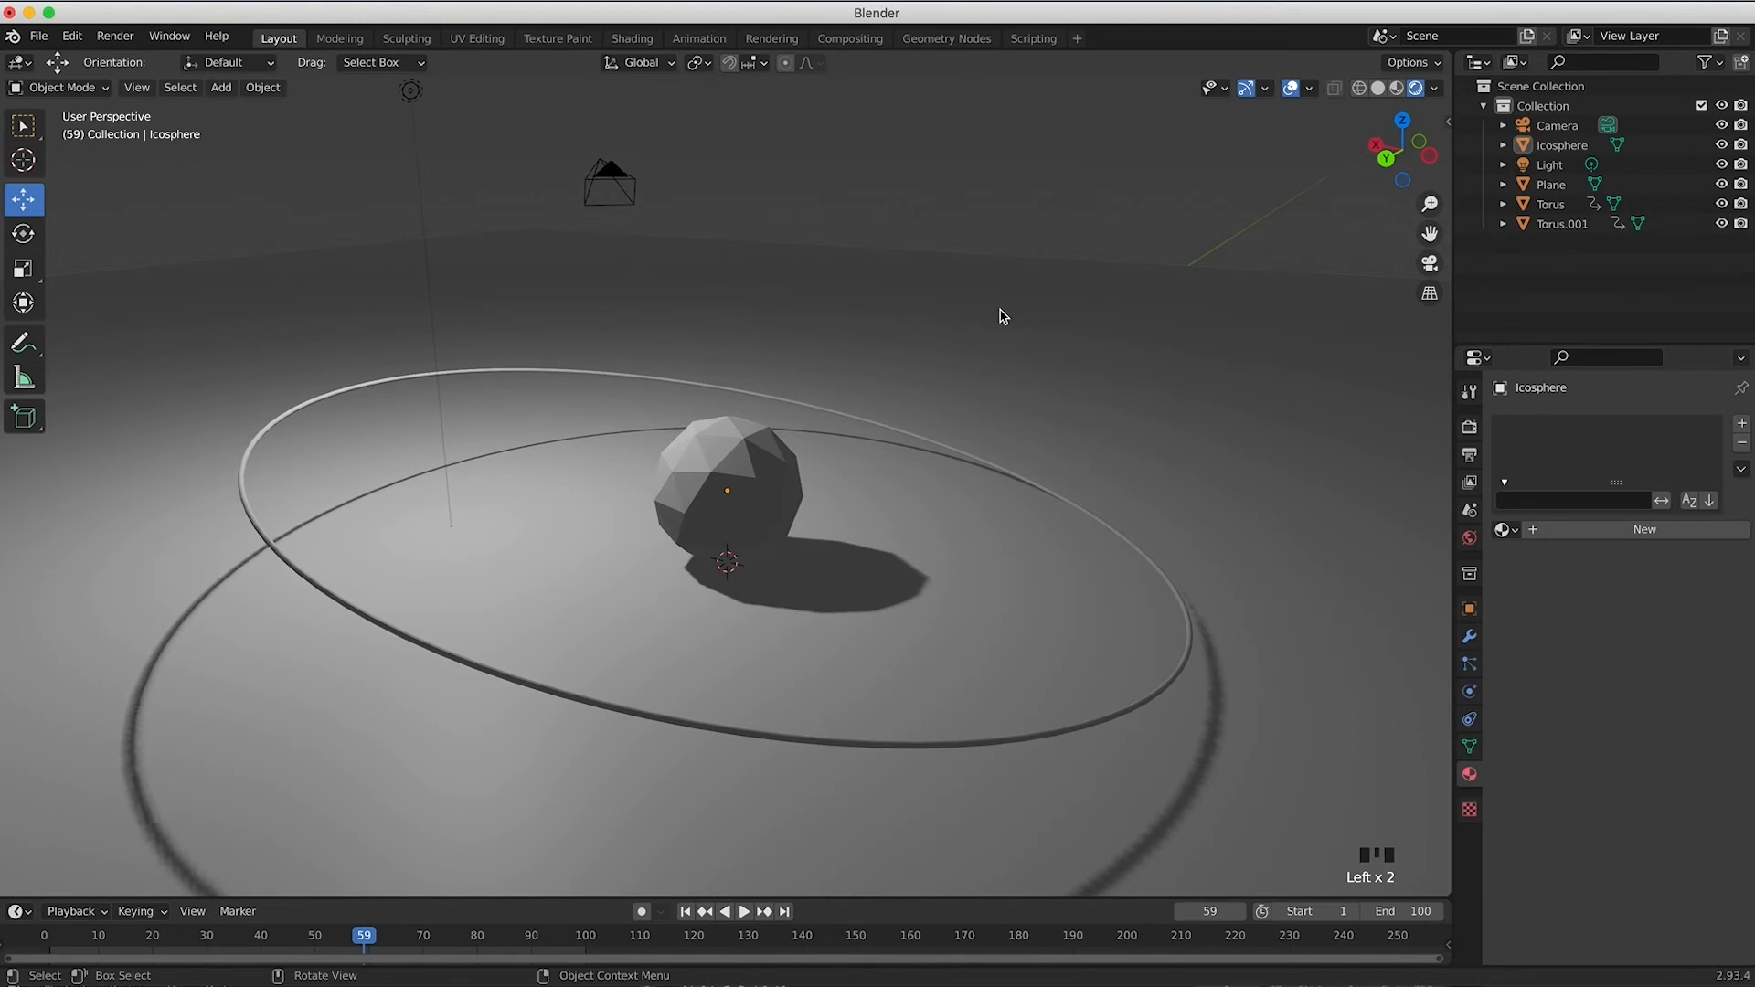
pyautogui.hscroll(-10, 1004, 318)
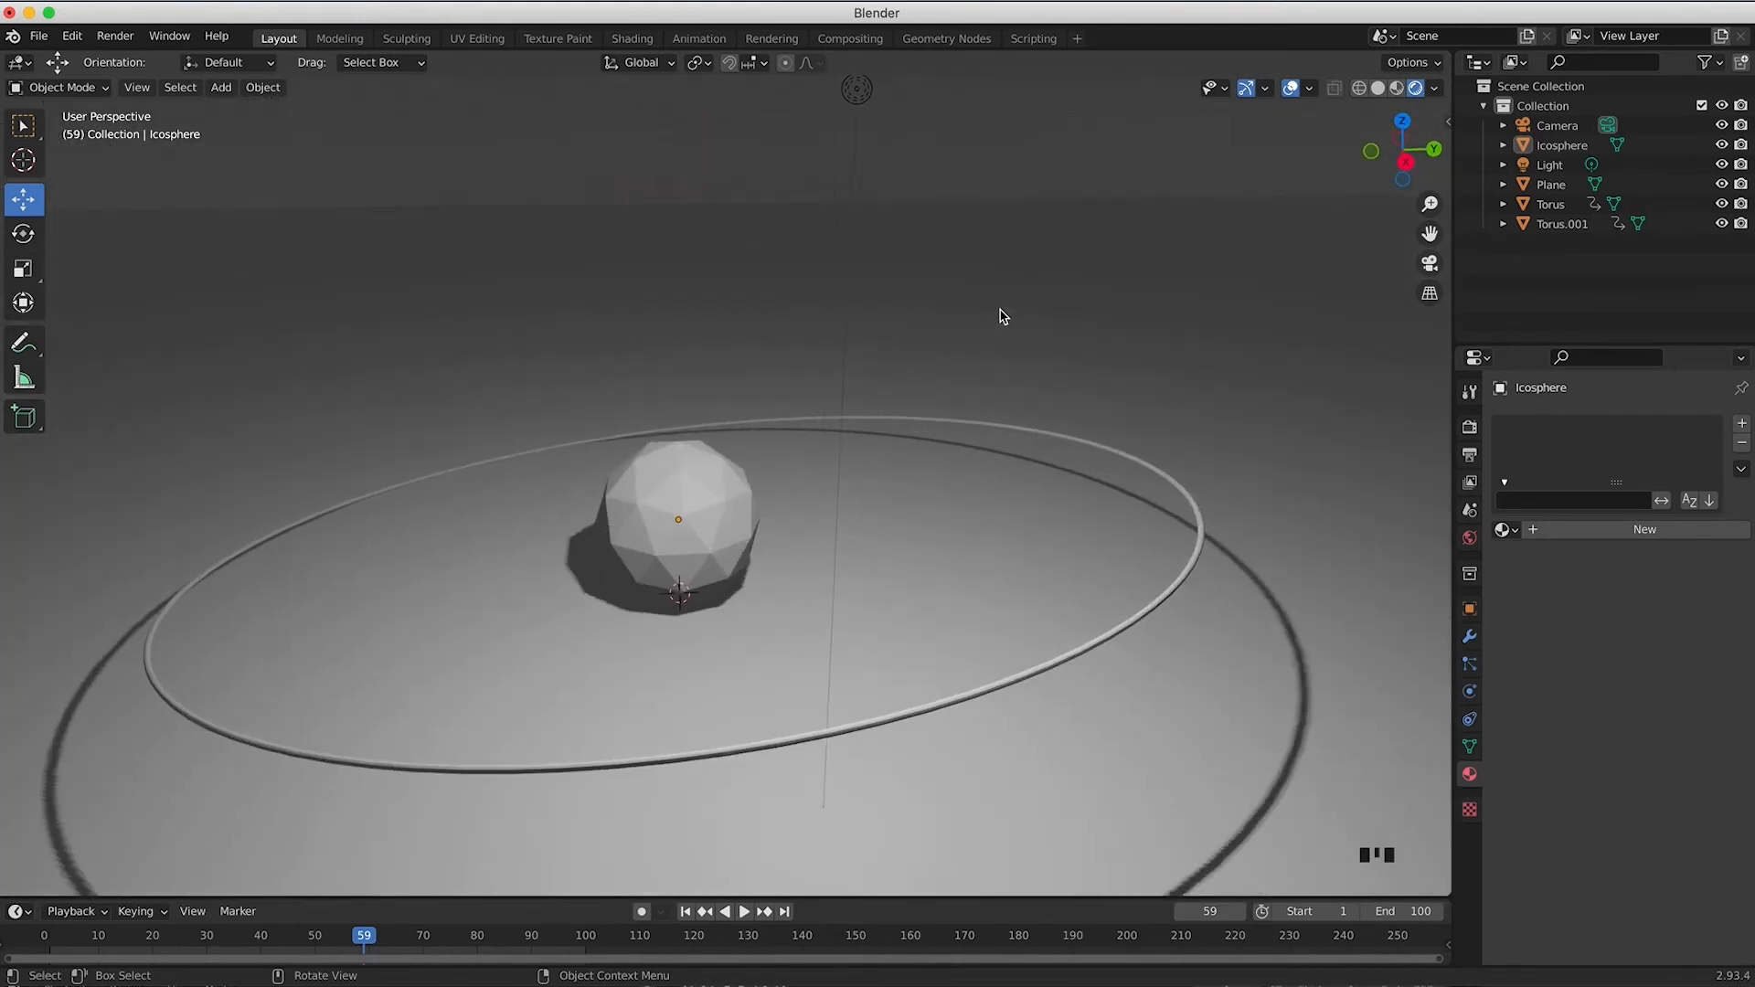
pyautogui.keyDown('shift'); pyautogui.scroll(-5, 1004, 317); pyautogui.keyUp('shift')
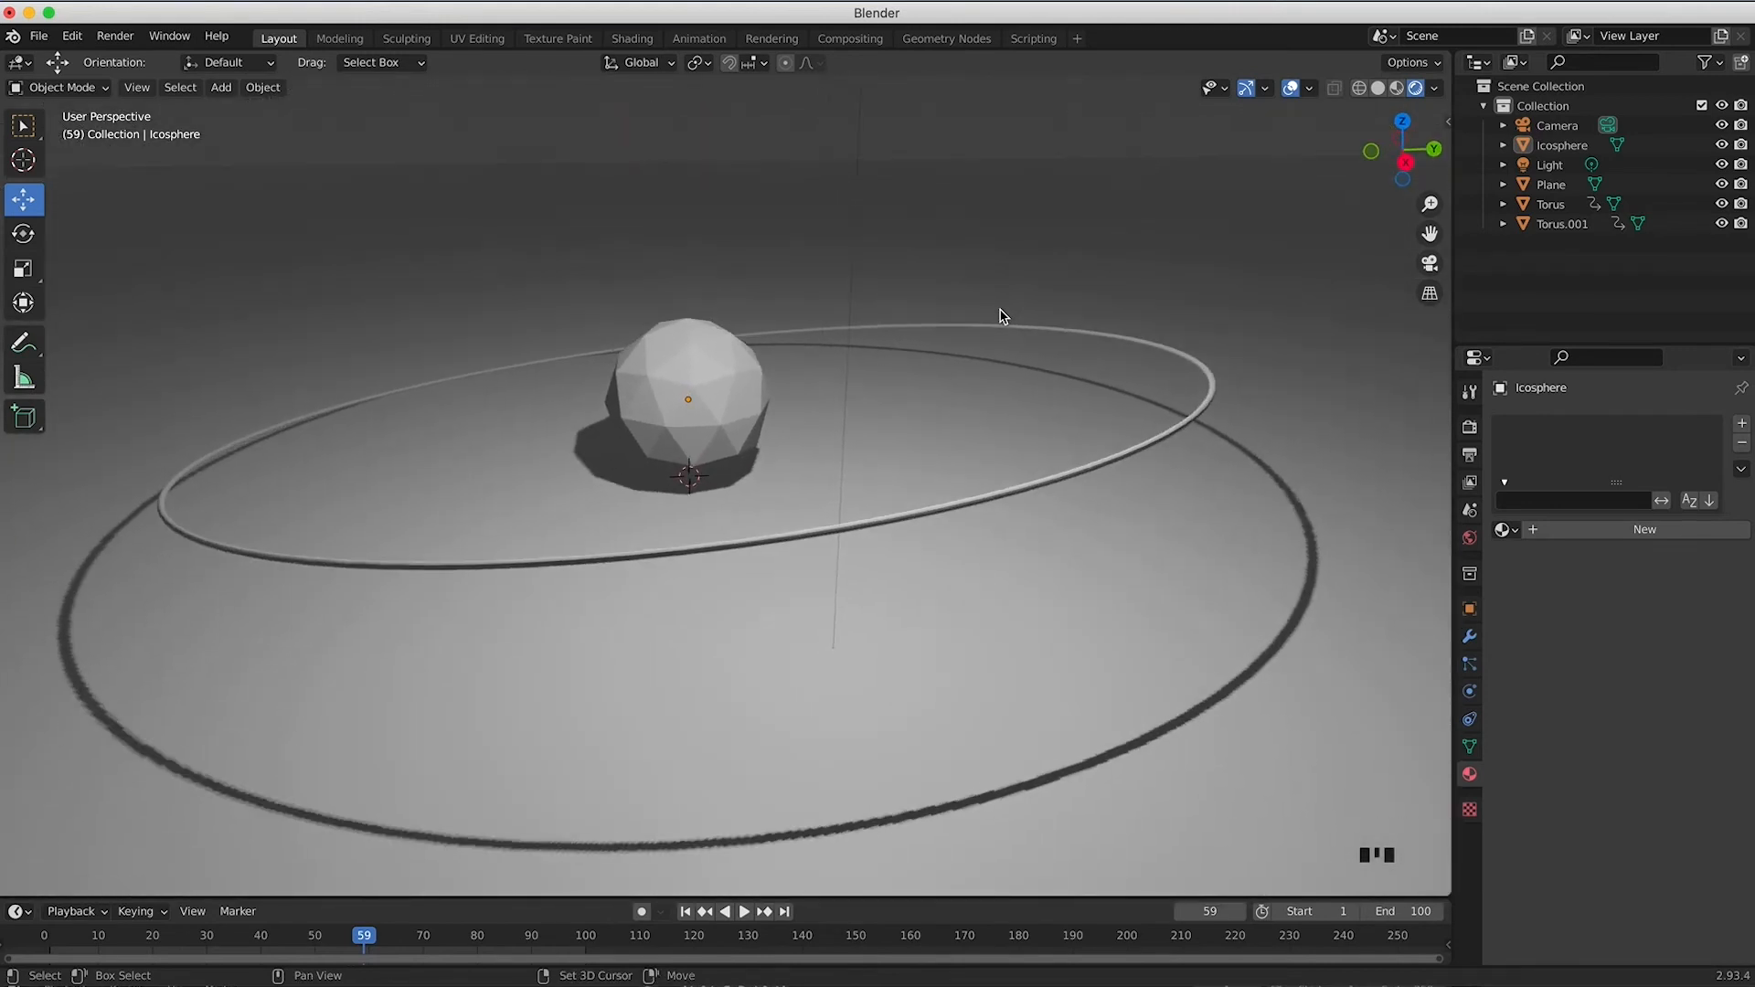
# Step: Give the icosphere a new Principled BSDF material with roughness 0 and transmission 1
pyautogui.click(740, 359)
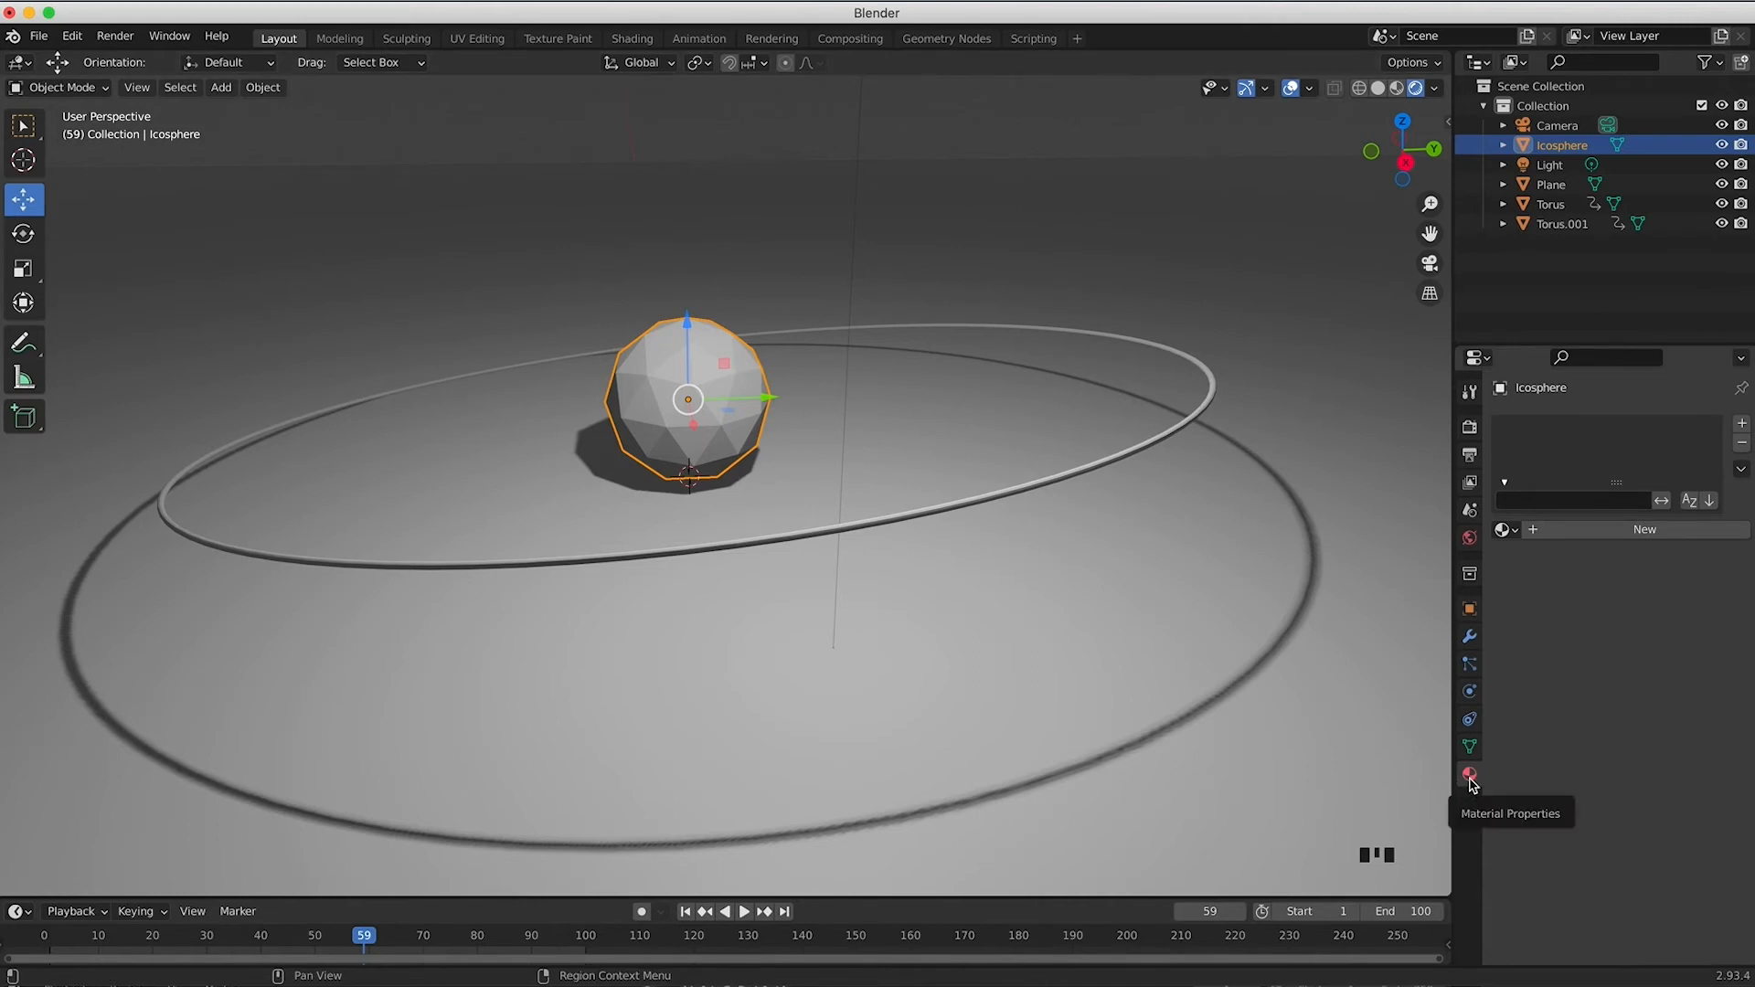
pyautogui.click(1649, 532)
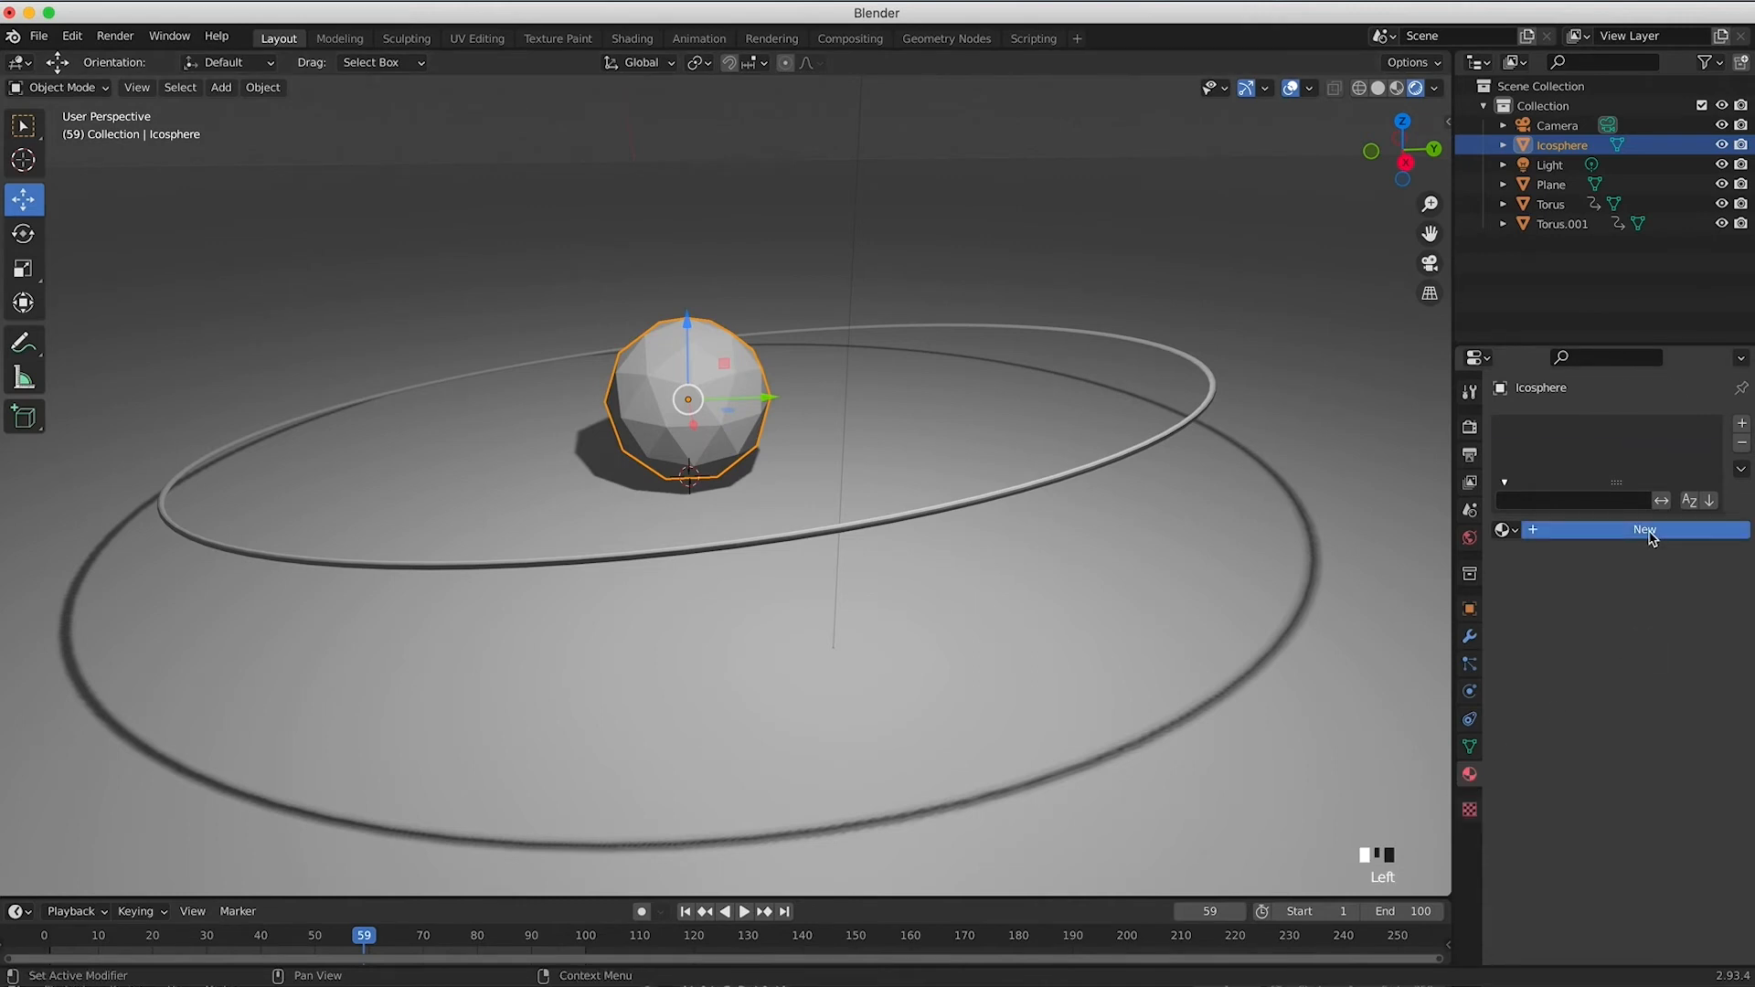
pyautogui.scroll(-4, 1533, 742)
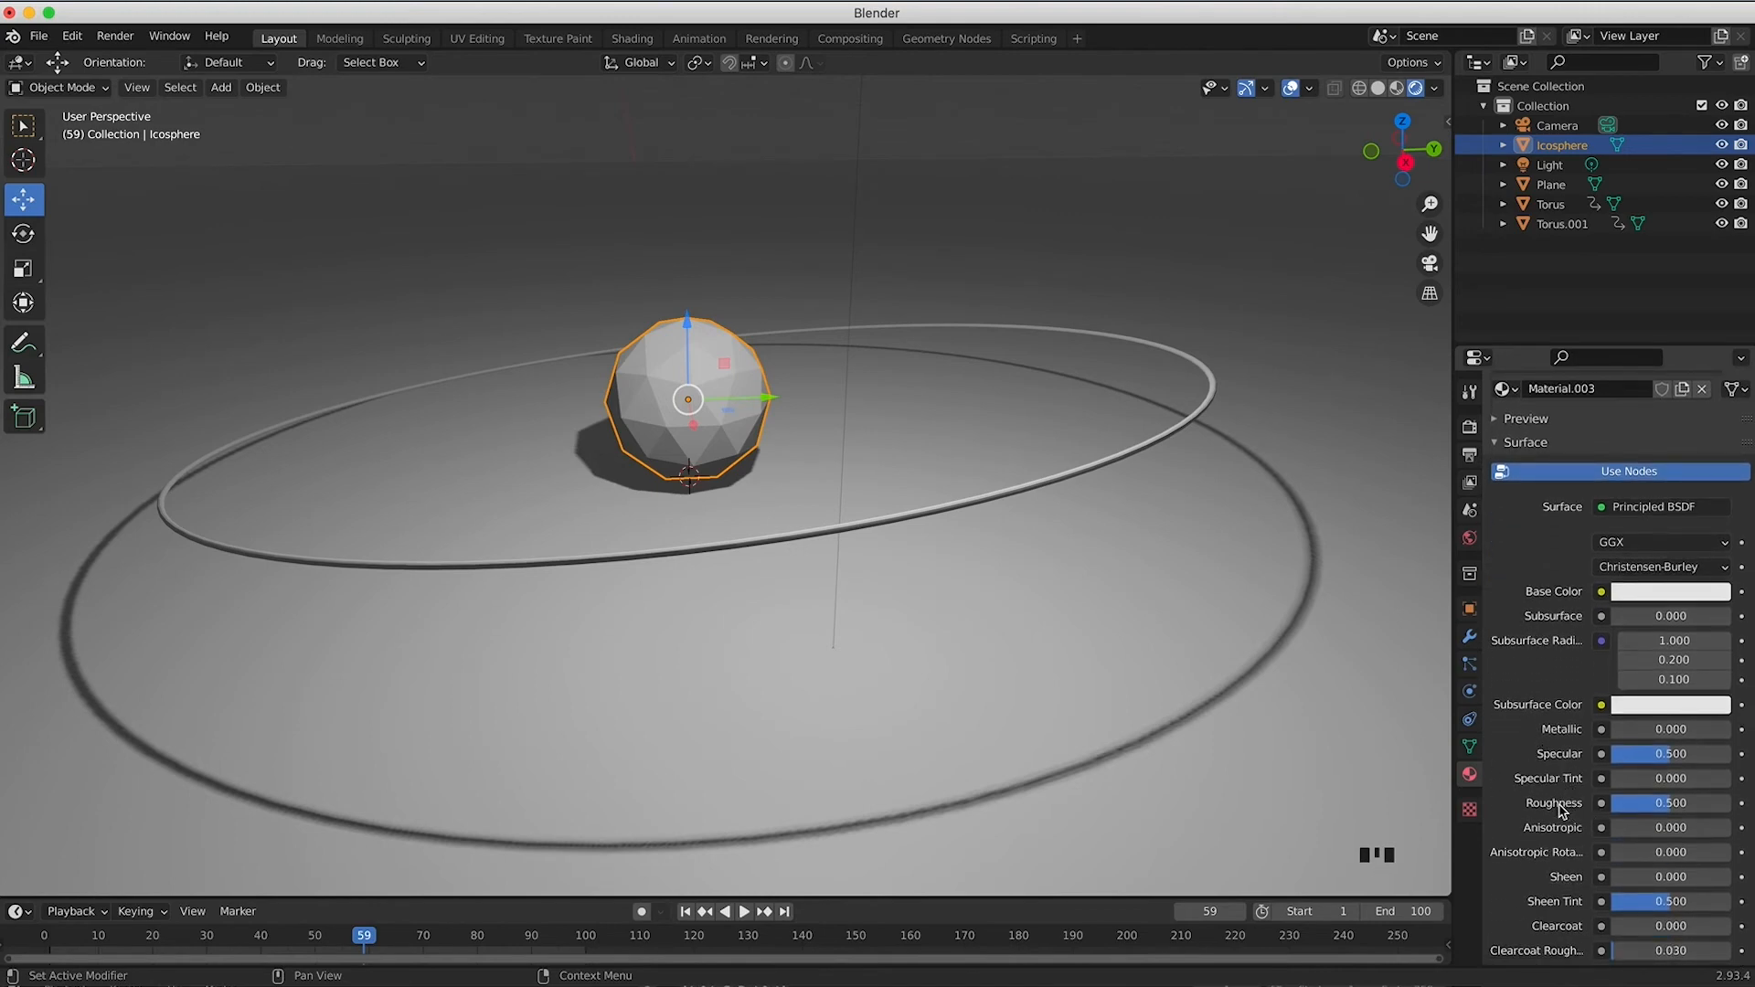
pyautogui.moveTo(1665, 813); pyautogui.dragTo(1608, 813)
pyautogui.scroll(-1, 1543, 825)
pyautogui.scroll(-8, 1543, 826)
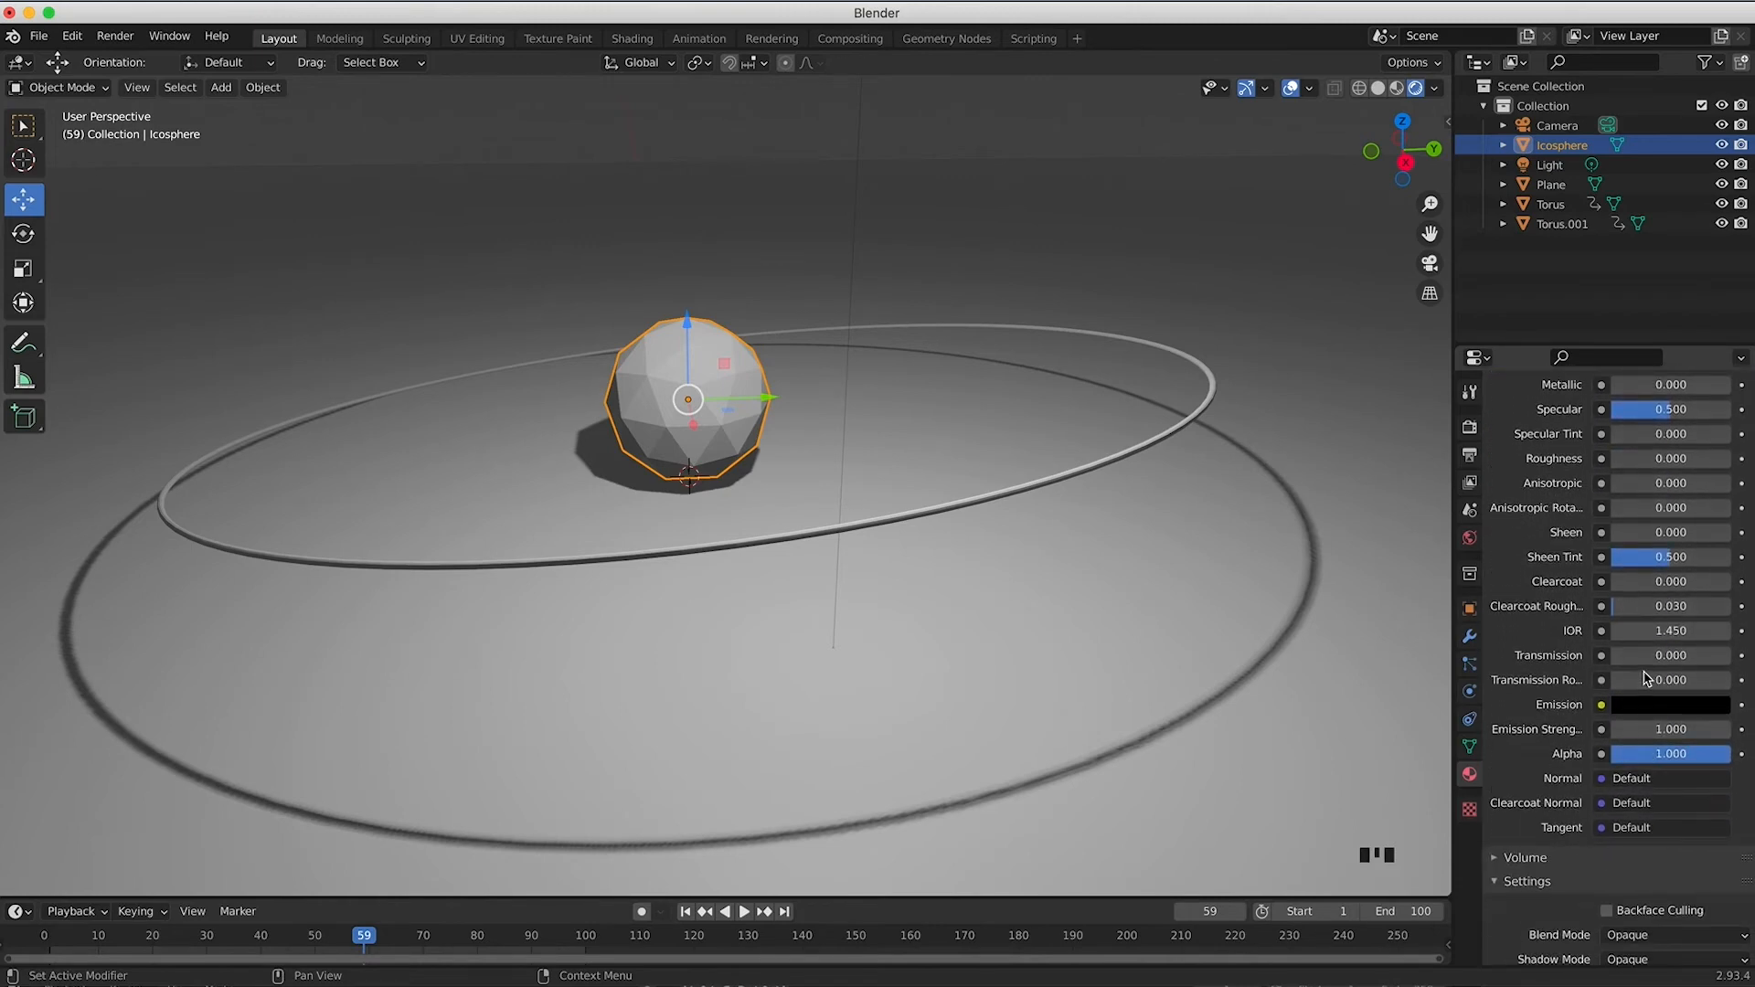
pyautogui.moveTo(1633, 659); pyautogui.dragTo(1734, 662)
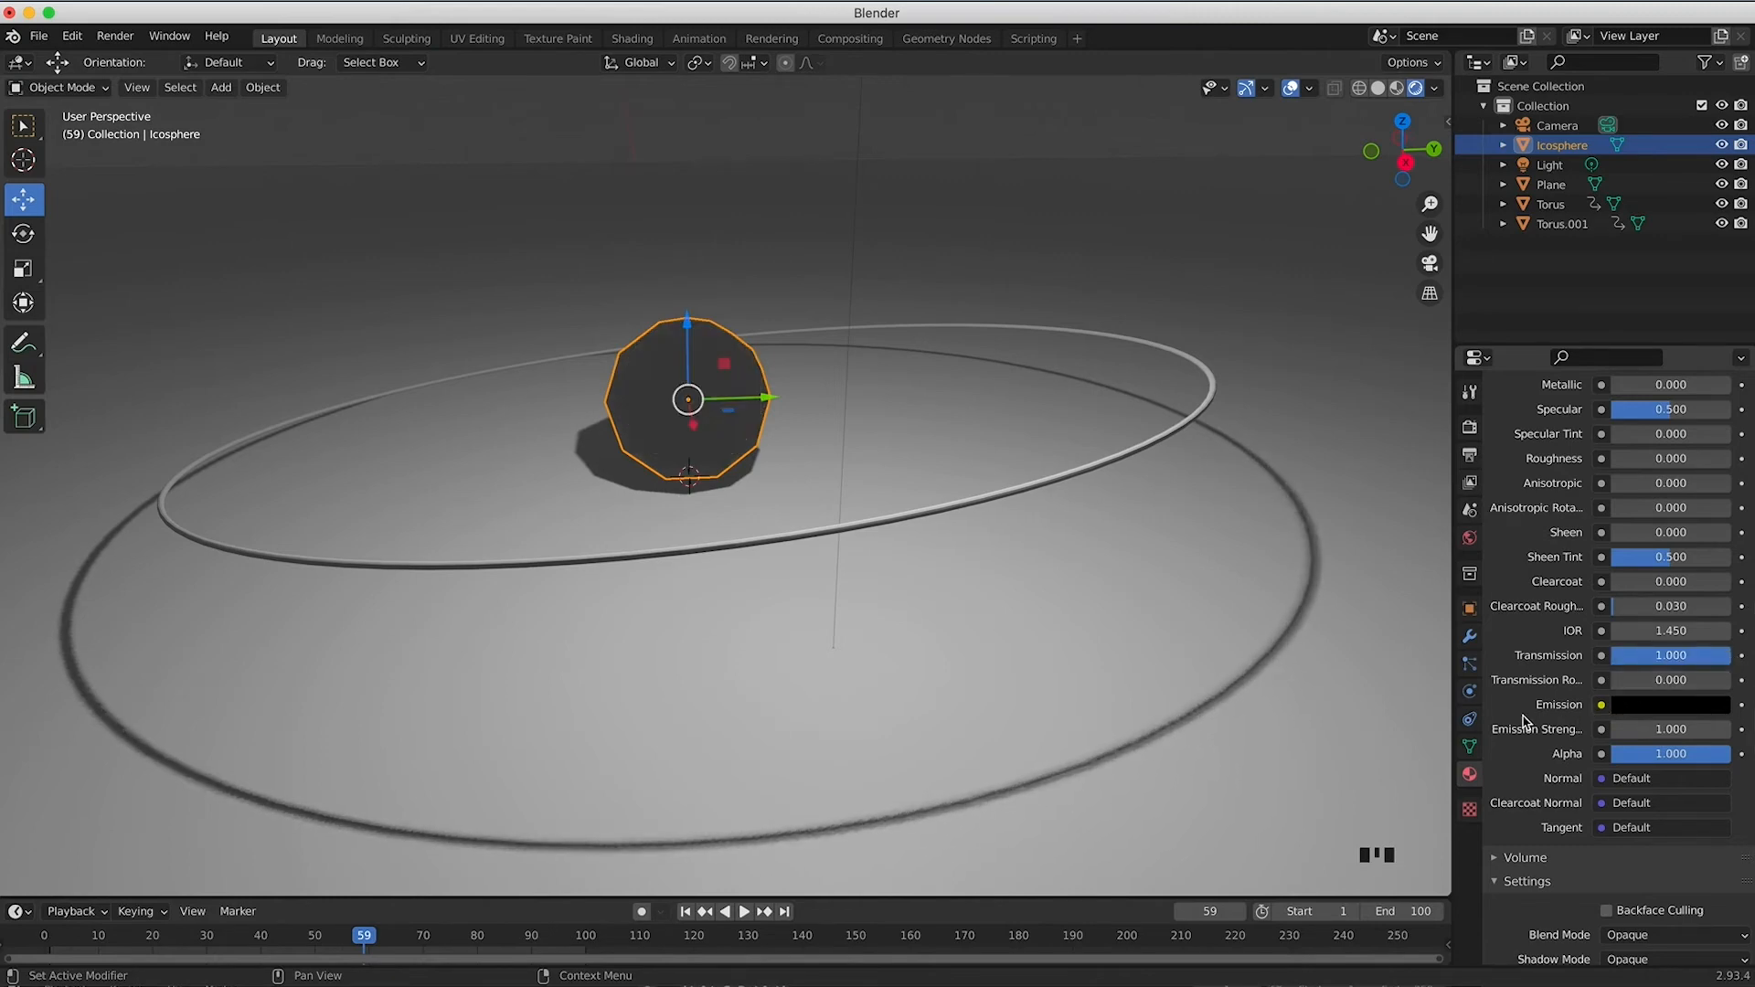
# Step: Enable Screen Space Refraction in the icosphere material's settings
pyautogui.scroll(-5, 1524, 722)
pyautogui.scroll(-2, 1525, 722)
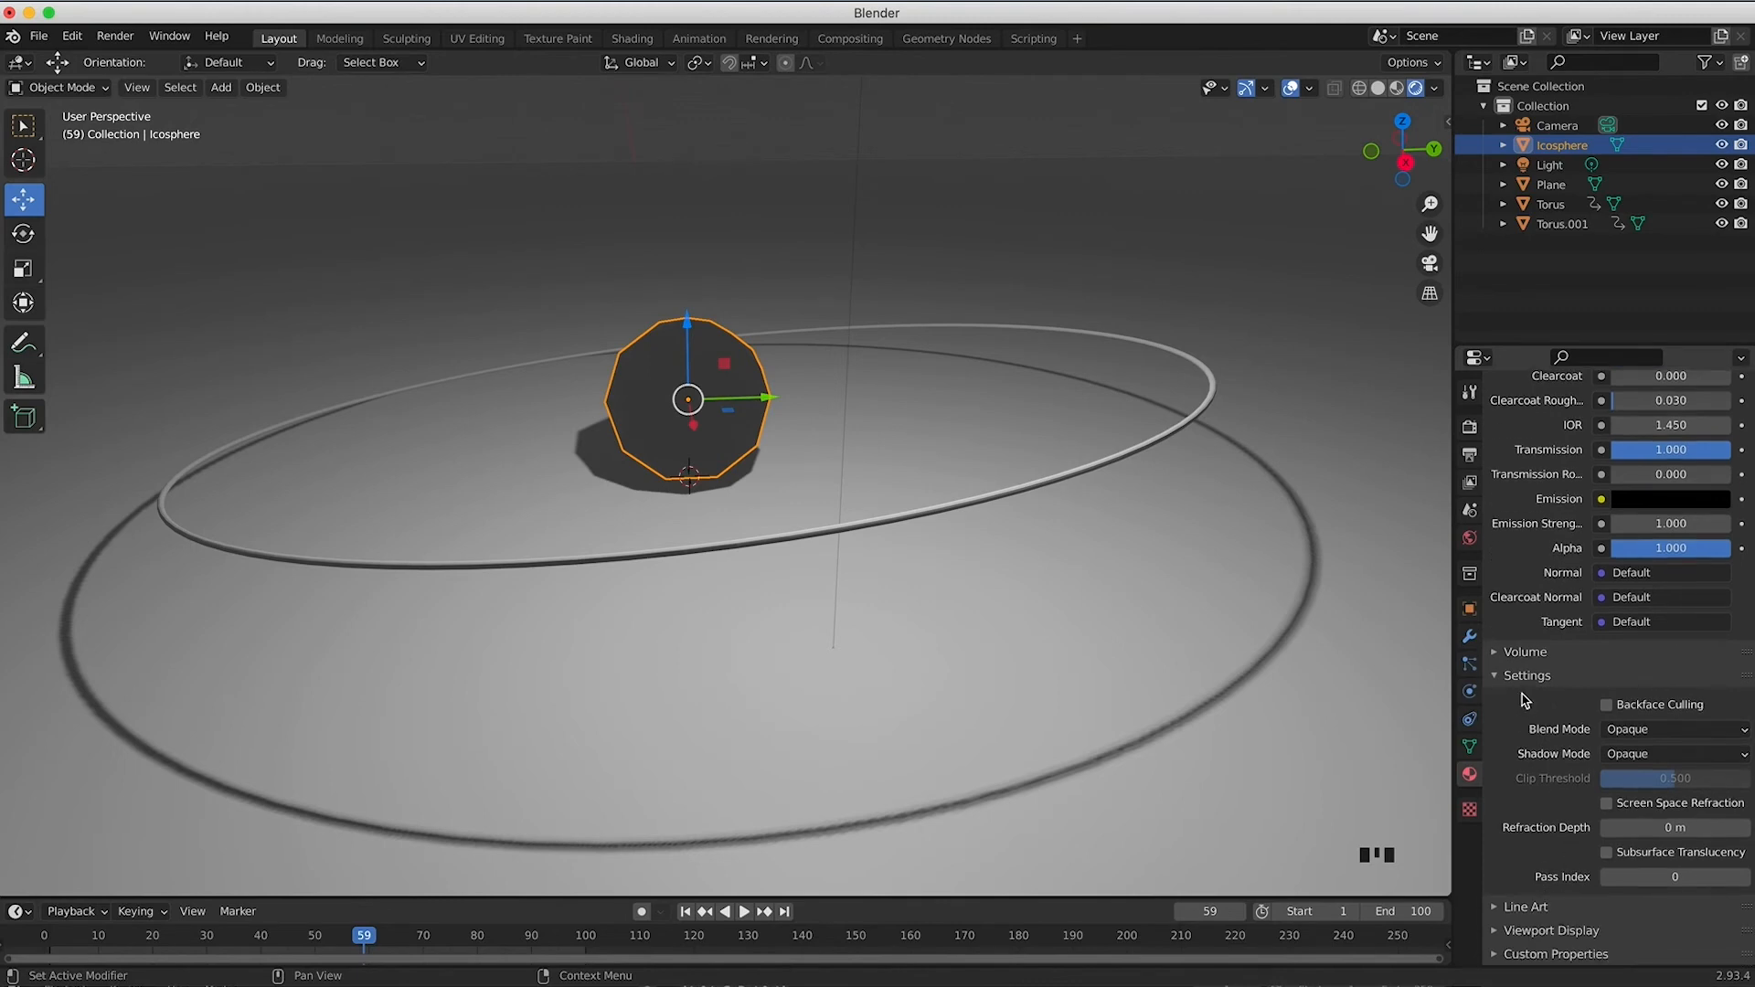
pyautogui.click(1608, 809)
# Step: Set the Eevee render sampling to 128
pyautogui.click(1469, 427)
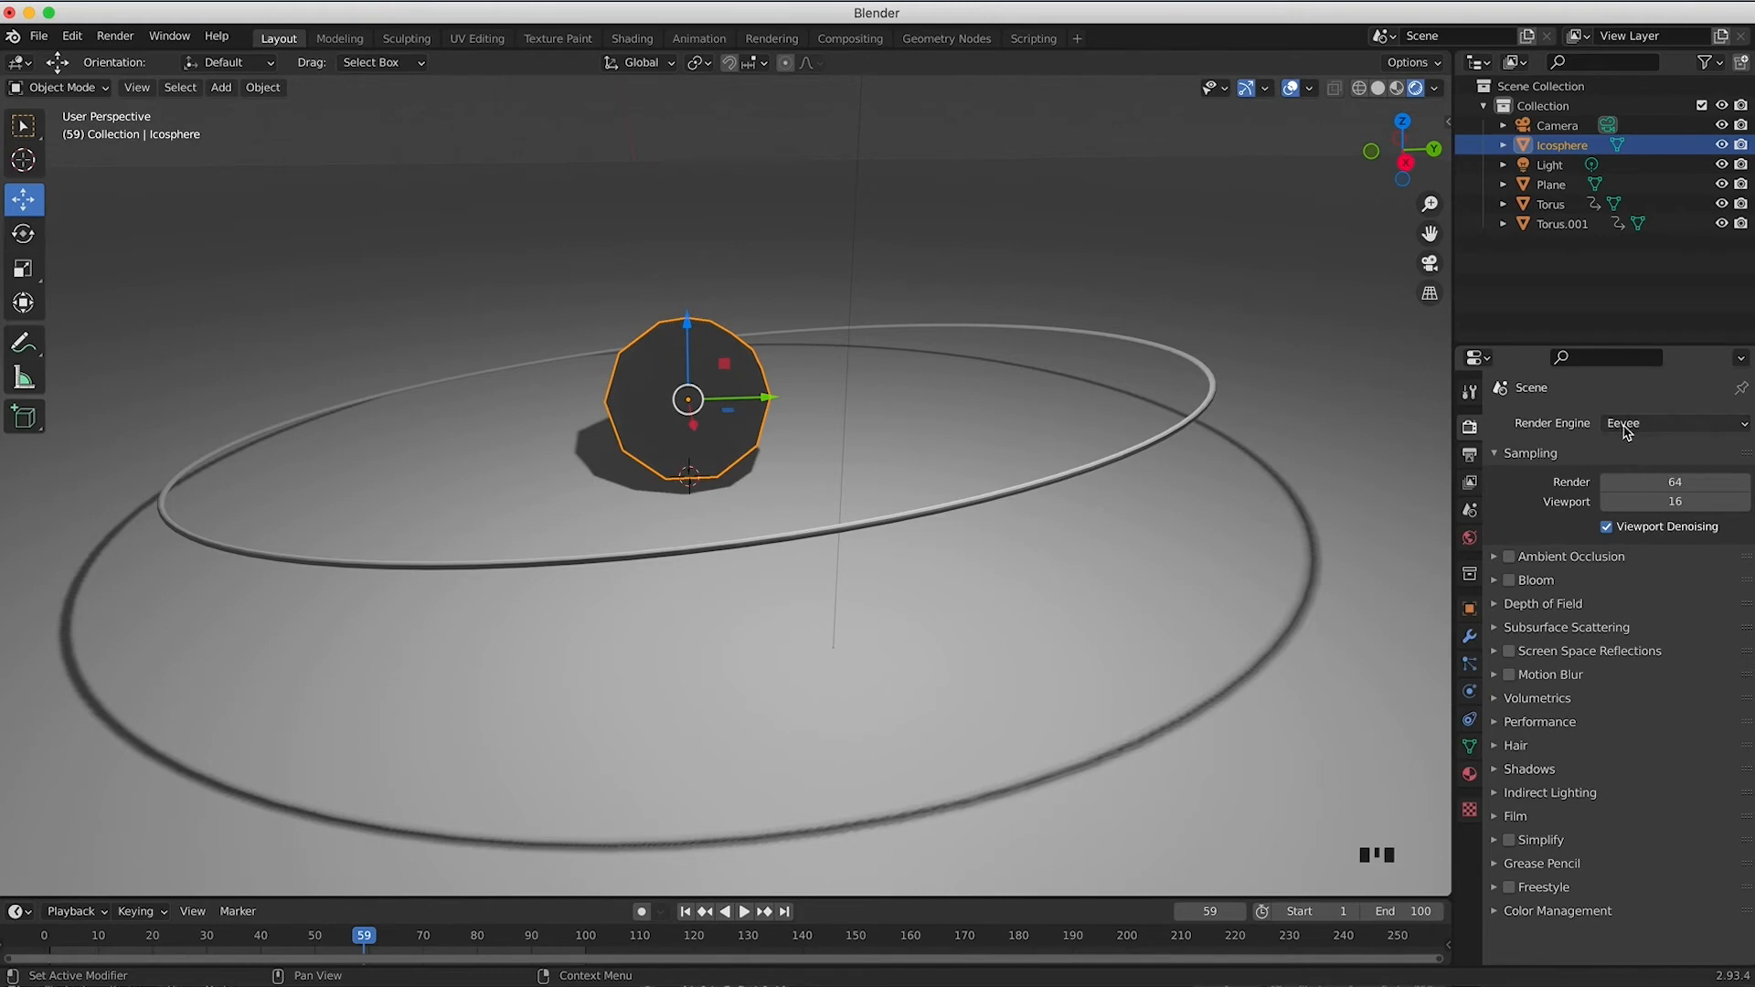
pyautogui.click(1678, 488)
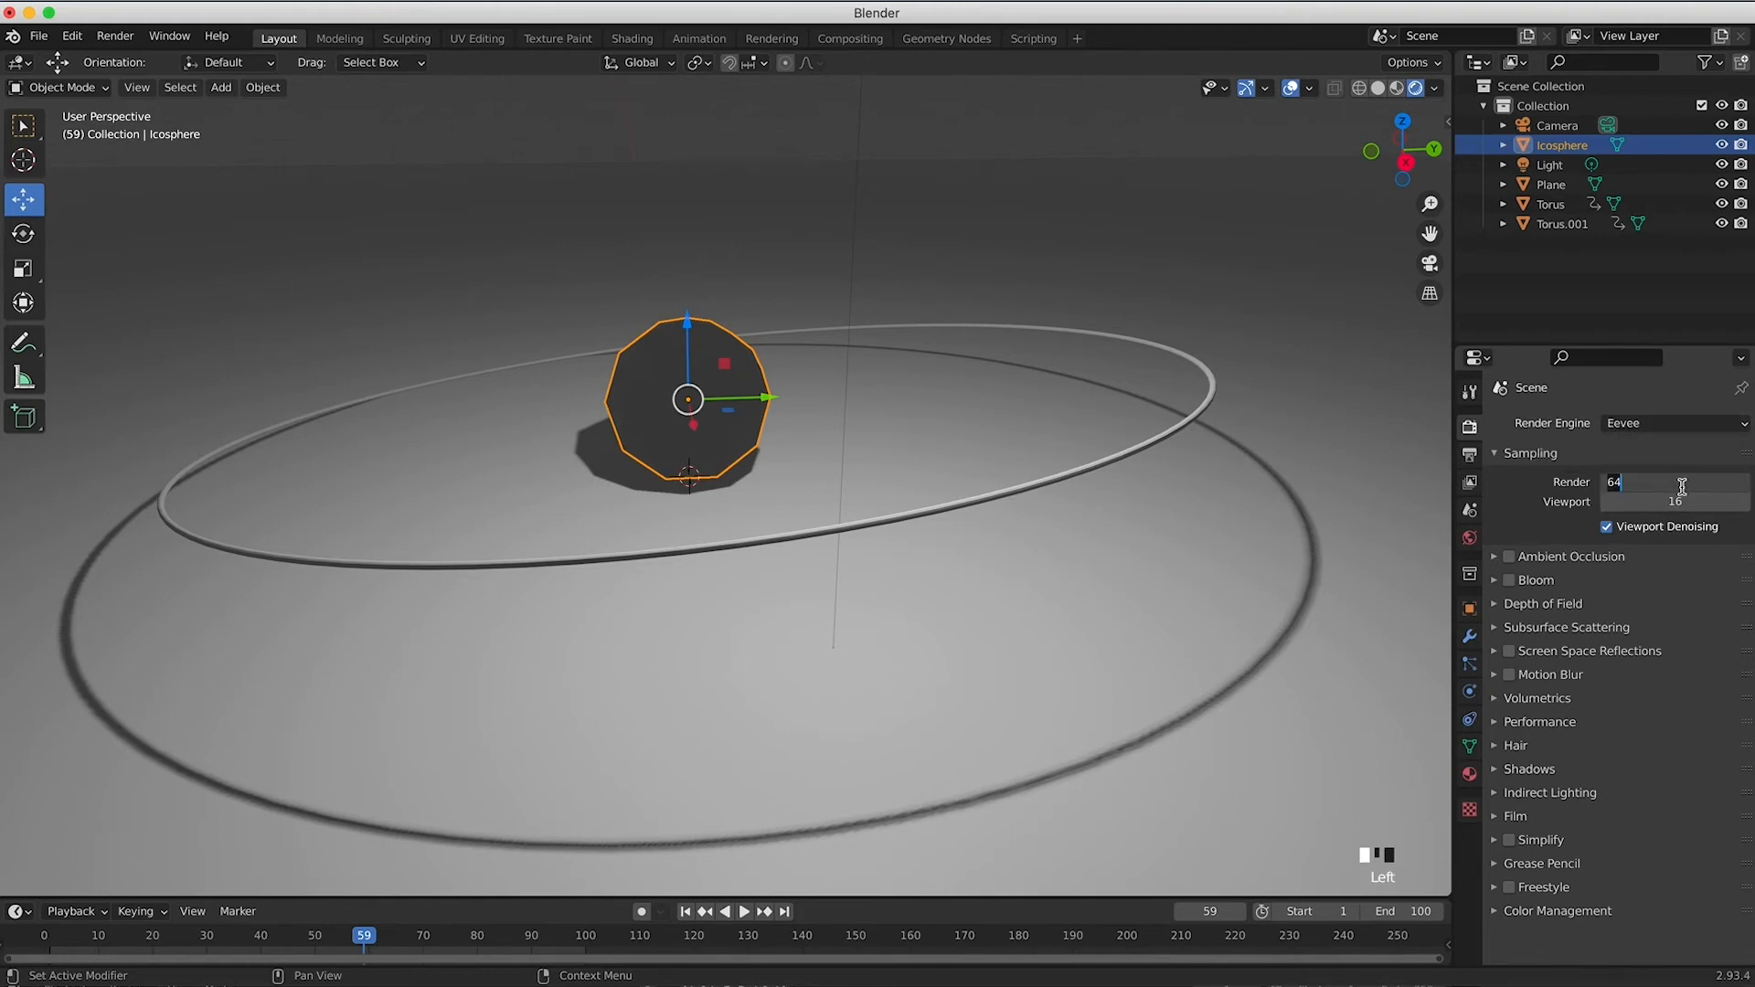
pyautogui.write('128')
pyautogui.press('Return')
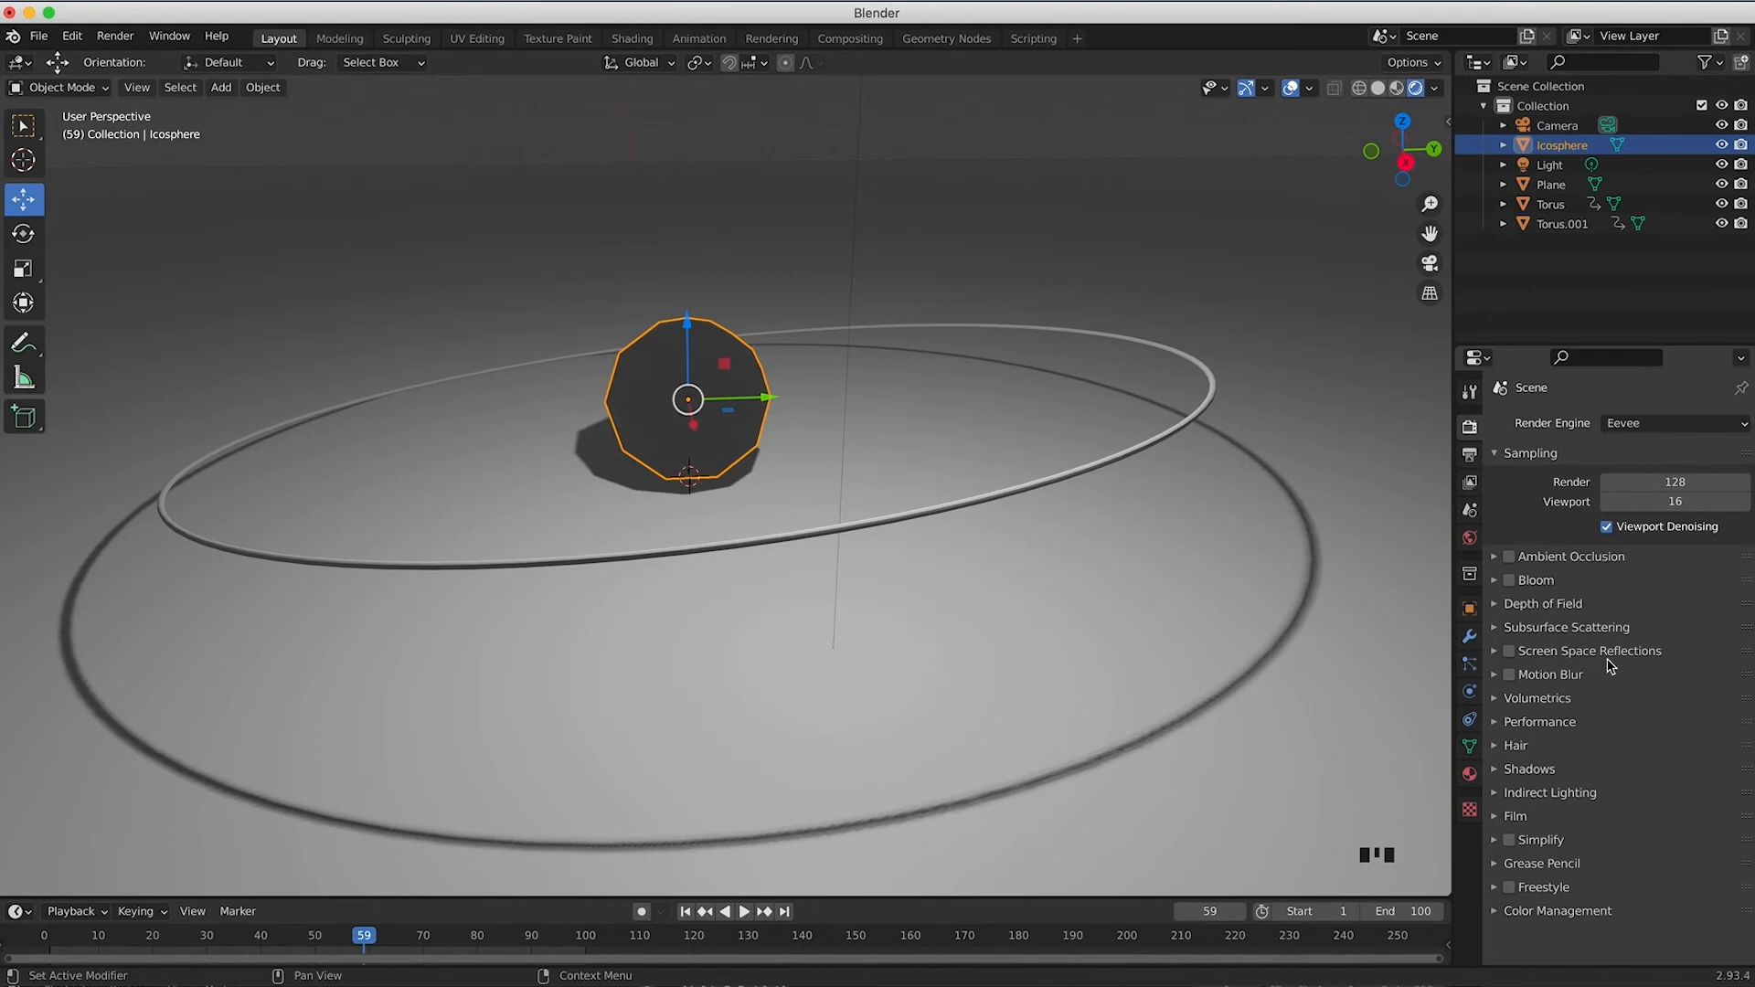
# Step: Enable Screen Space Reflections with Refraction for the scene and inspect the glass icosphere from another angle
pyautogui.click(1509, 659)
pyautogui.click(1509, 654)
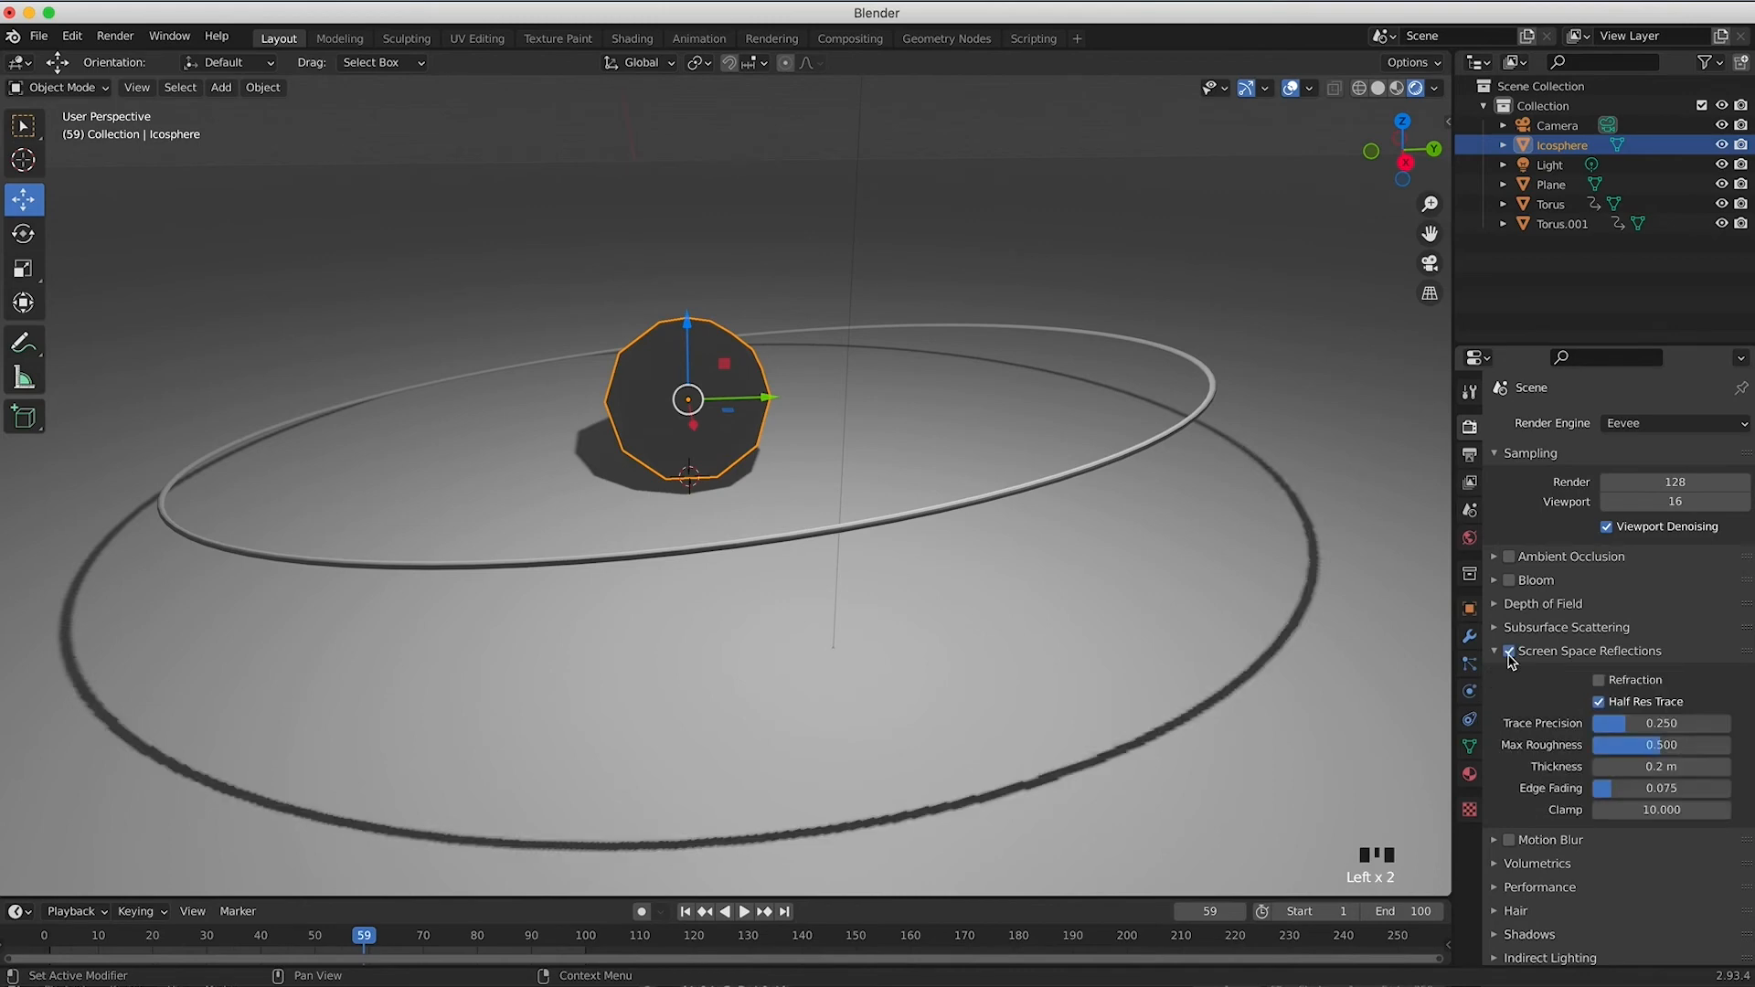
pyautogui.click(1600, 682)
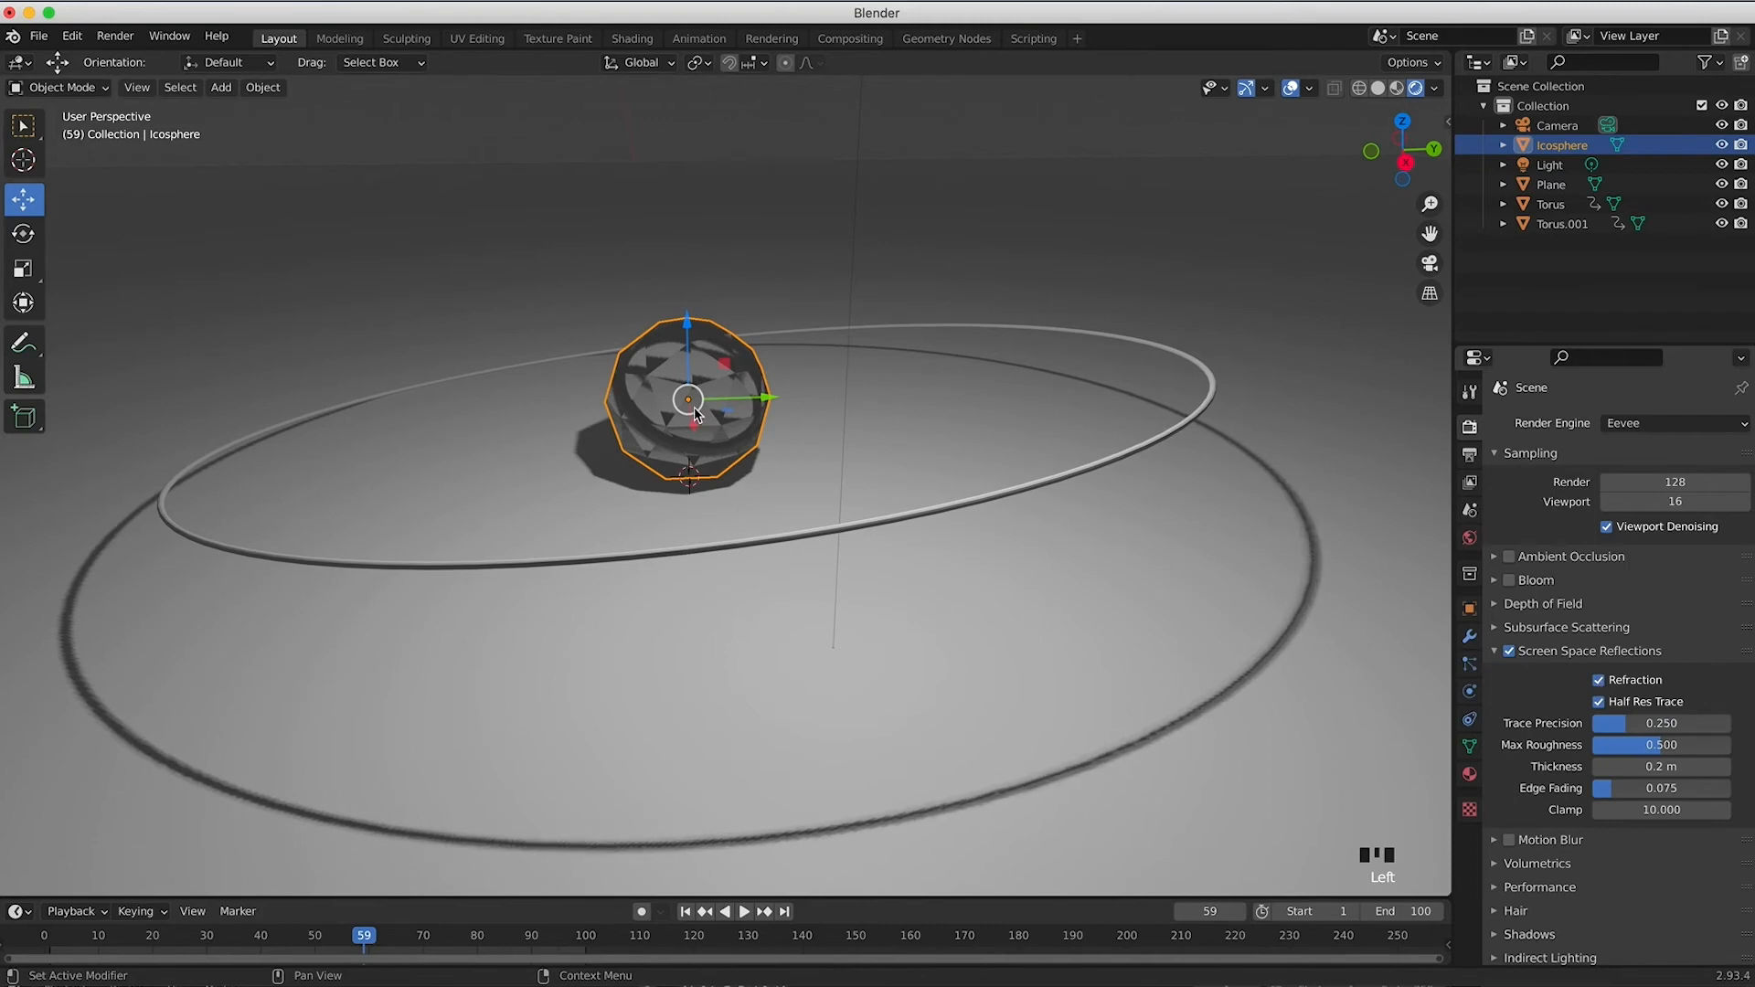
pyautogui.hscroll(-10, 695, 415)
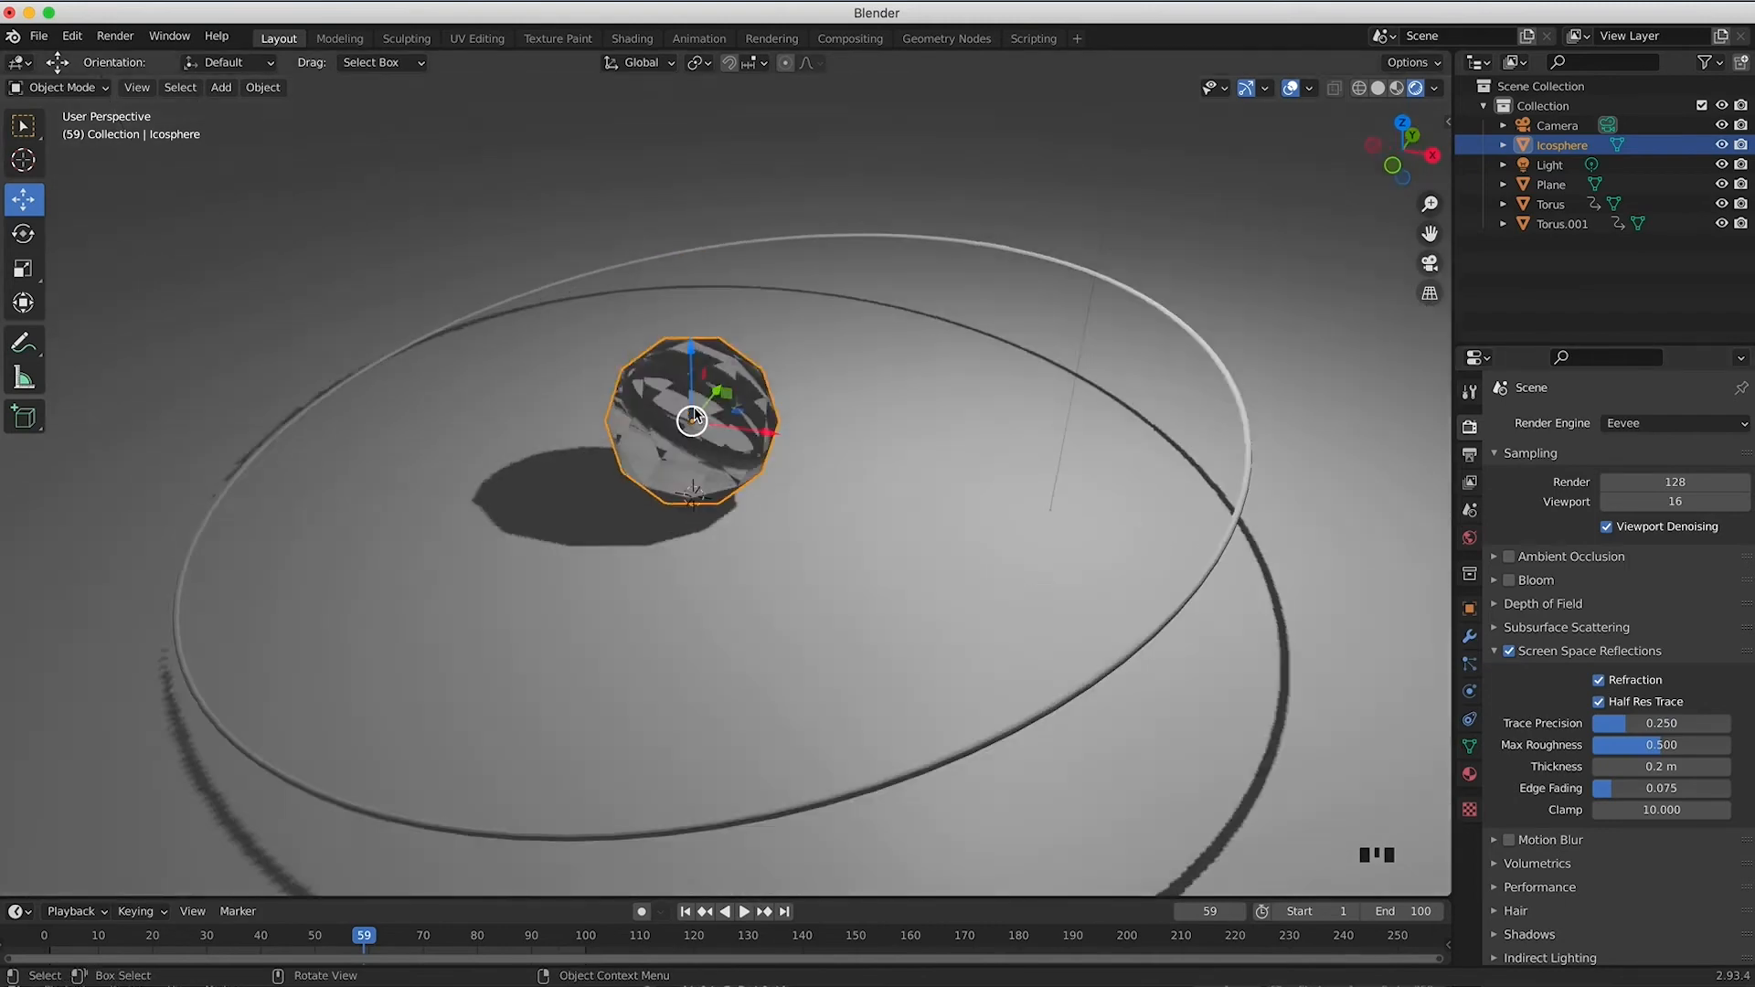
pyautogui.scroll(5, 698, 411)
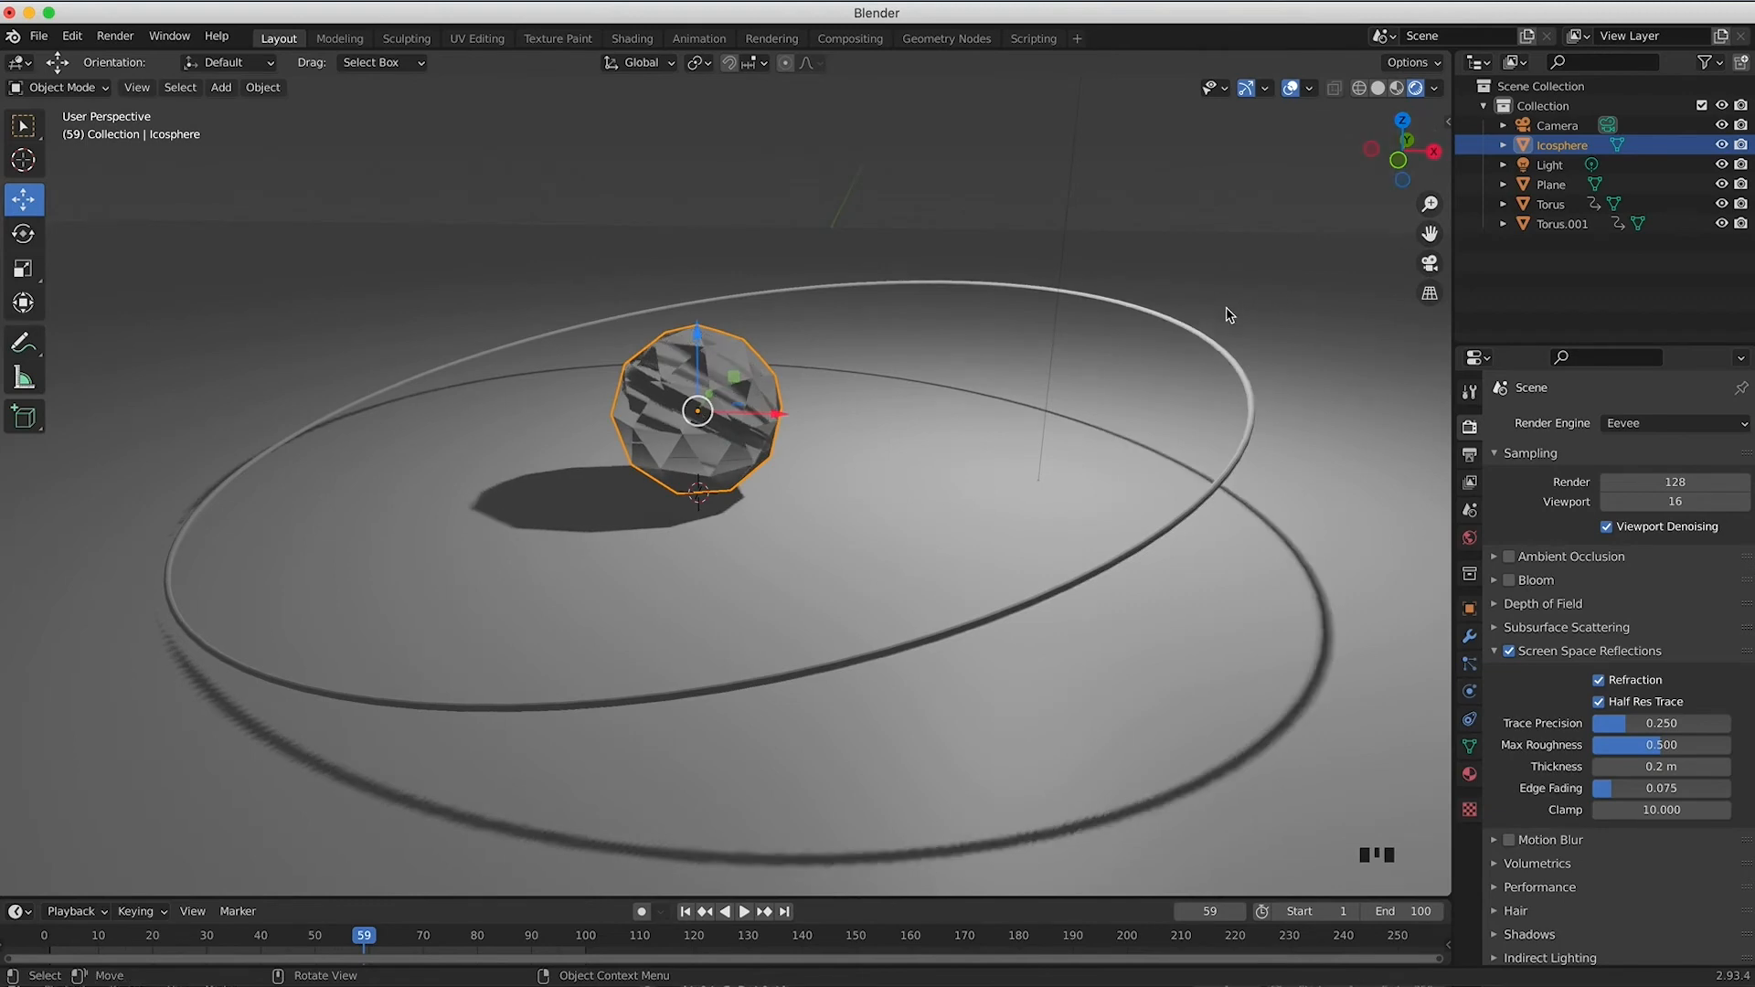
# Step: Select the outer ring and examine the scene from different angles in Material Preview, Solid and Rendered viewport shading
pyautogui.click(1210, 348)
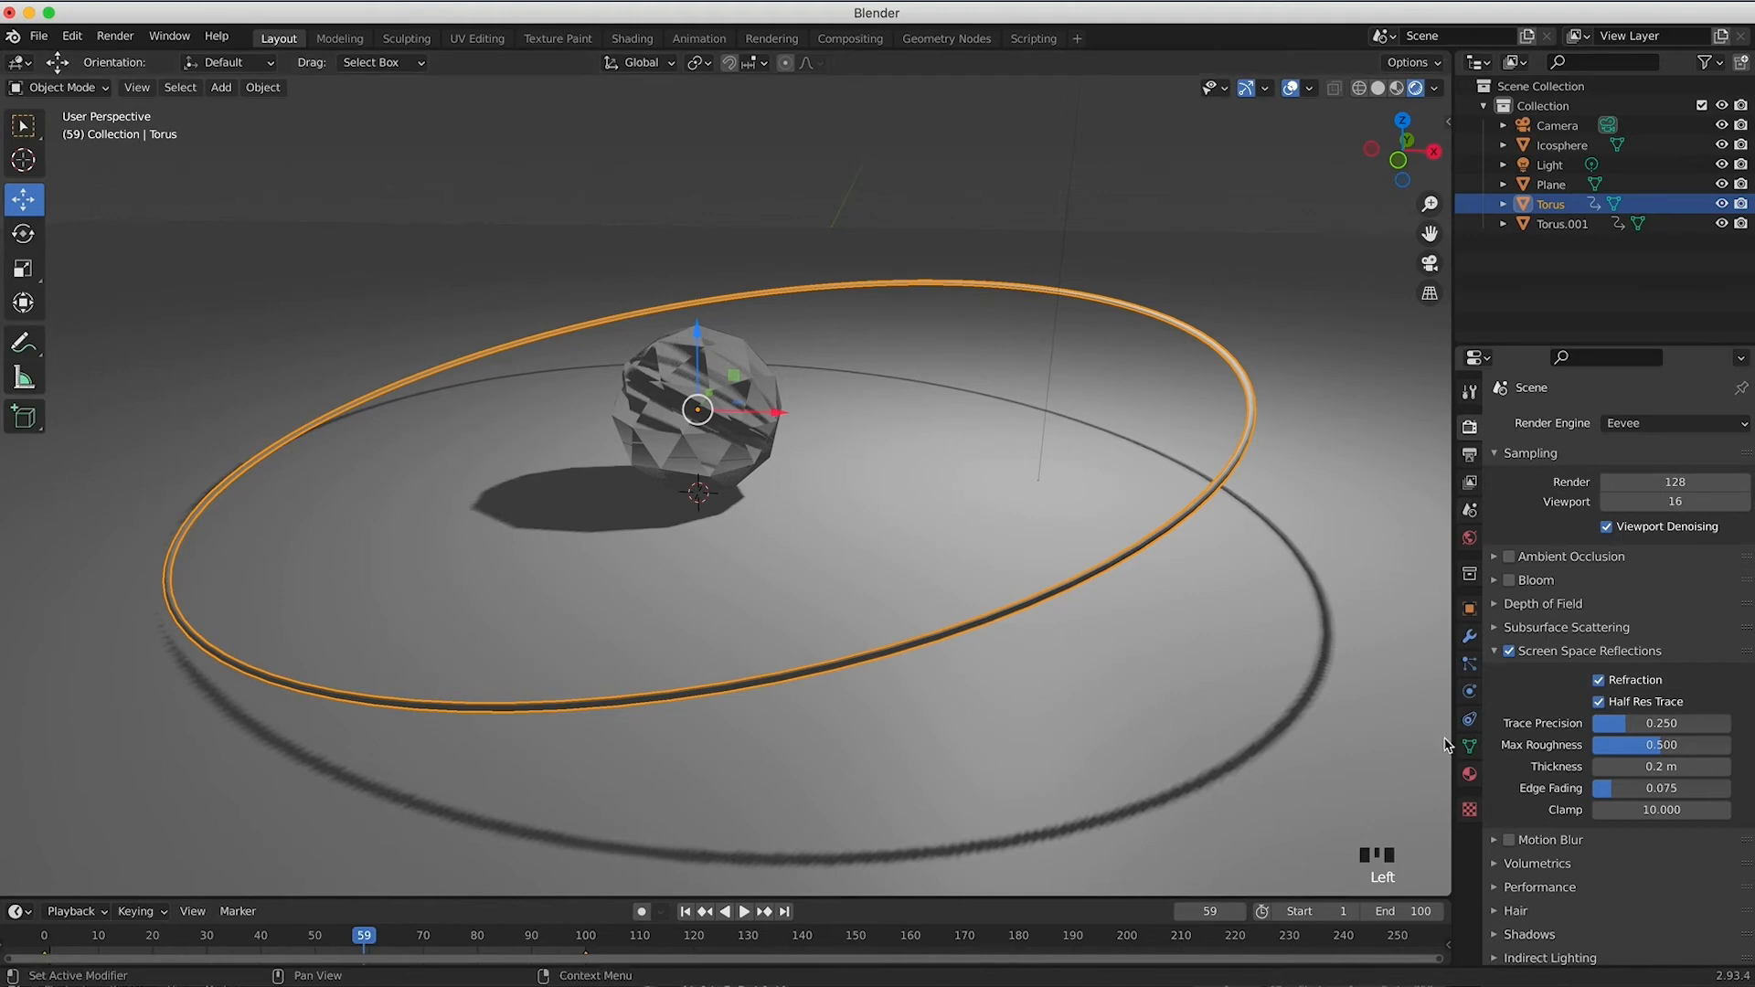
pyautogui.click(1469, 775)
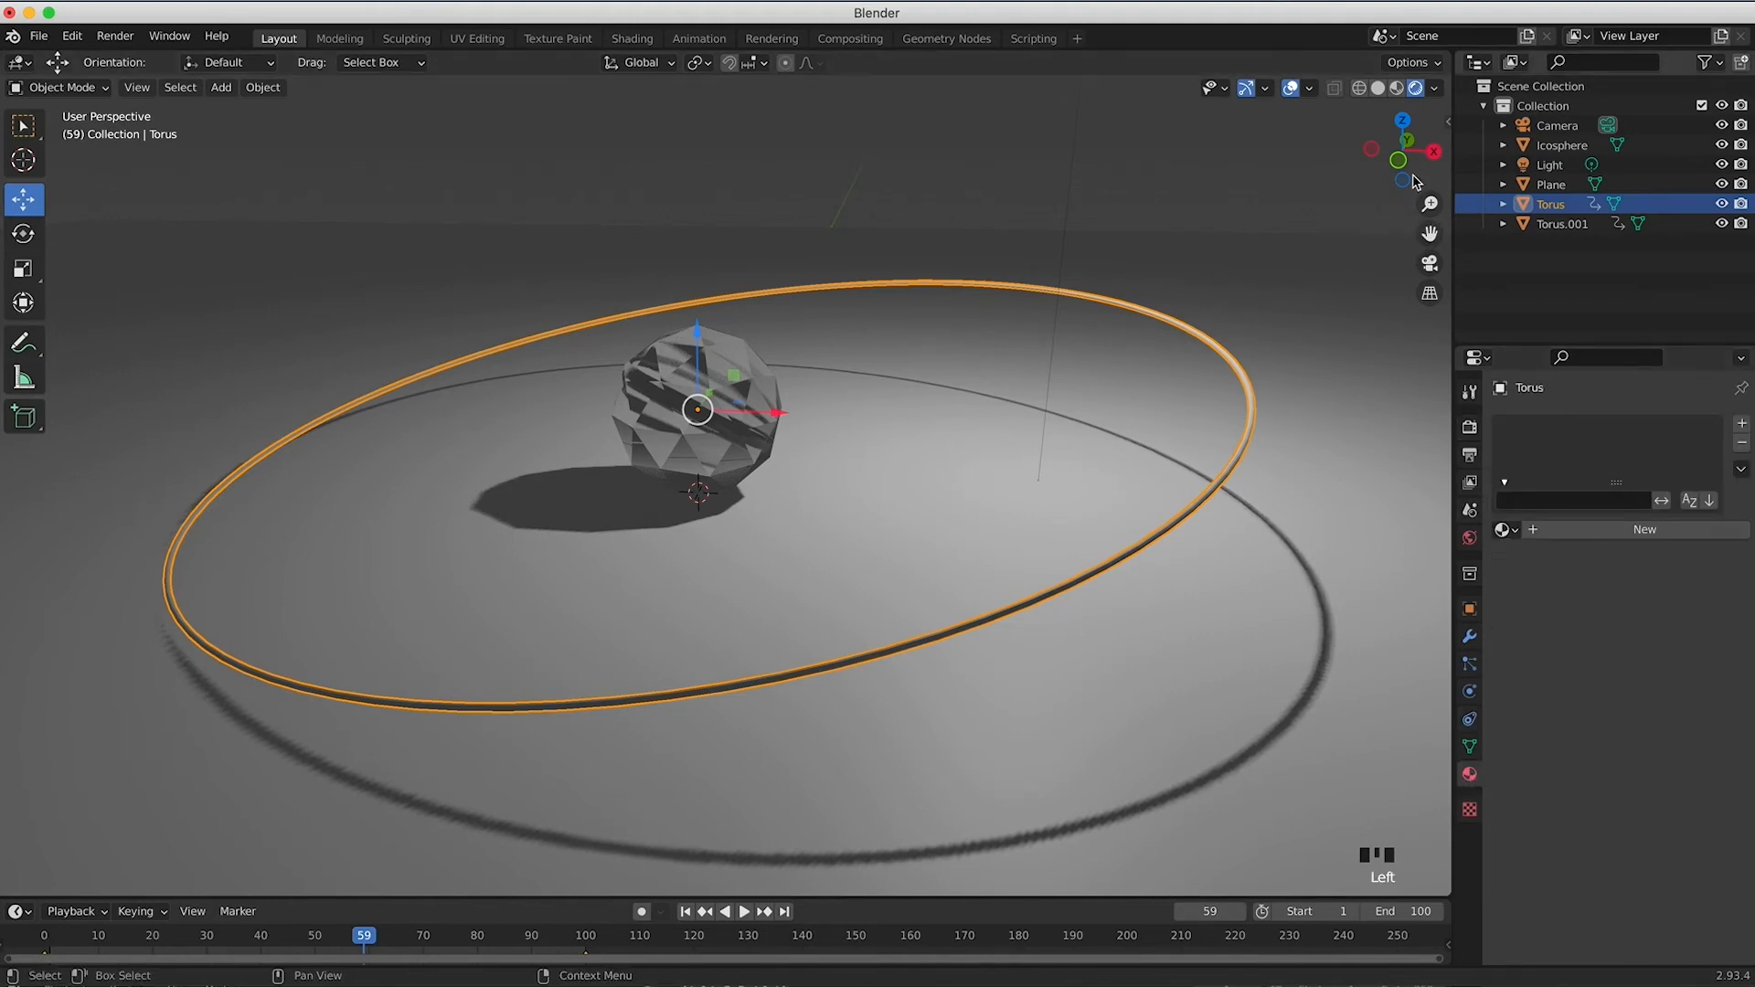
pyautogui.click(1397, 88)
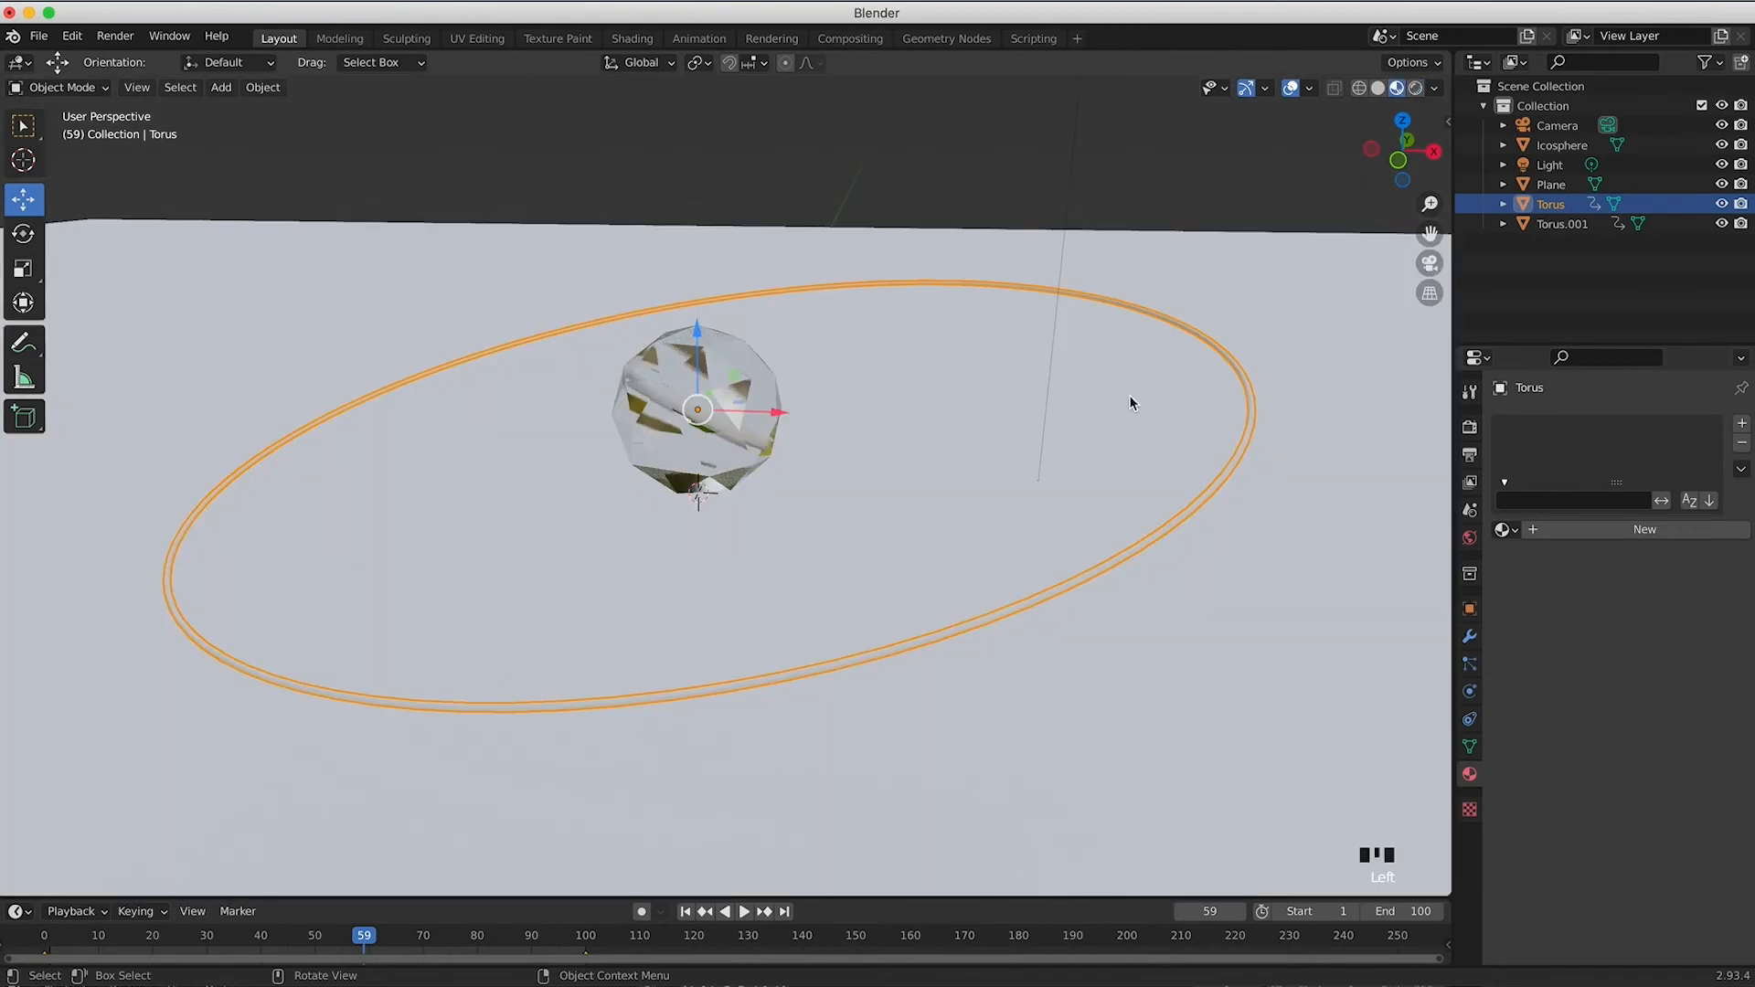
pyautogui.scroll(5, 1179, 515)
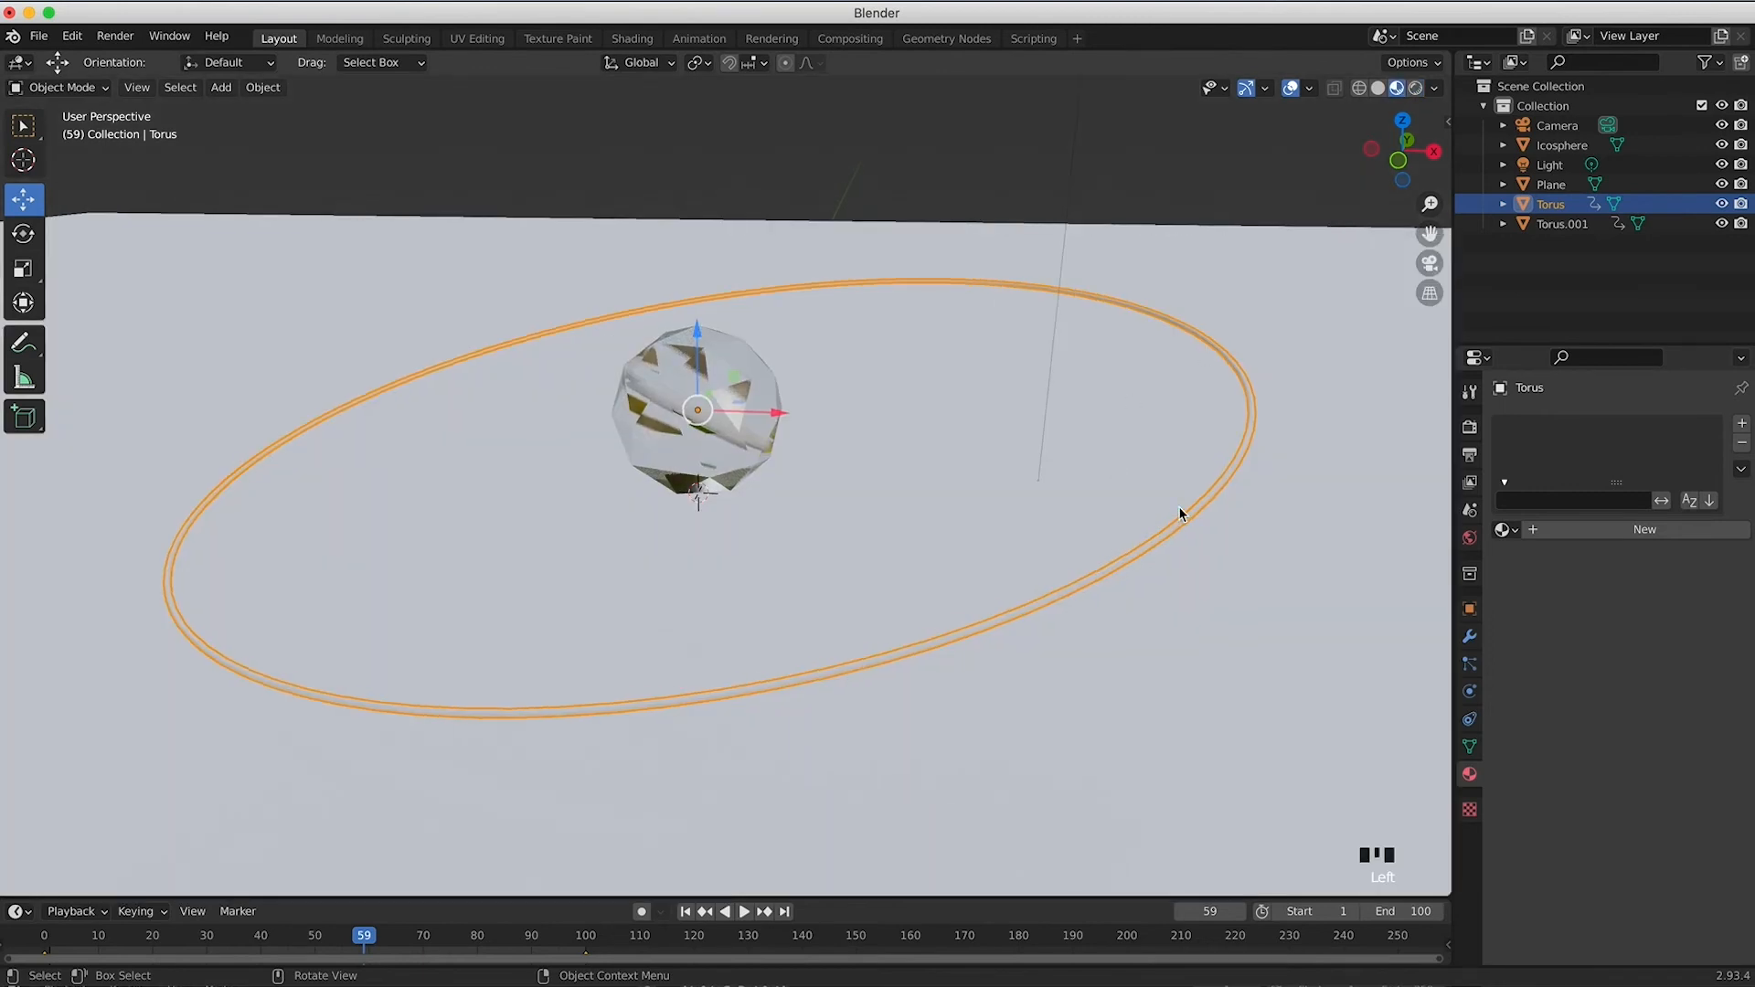
pyautogui.scroll(-5, 1179, 514)
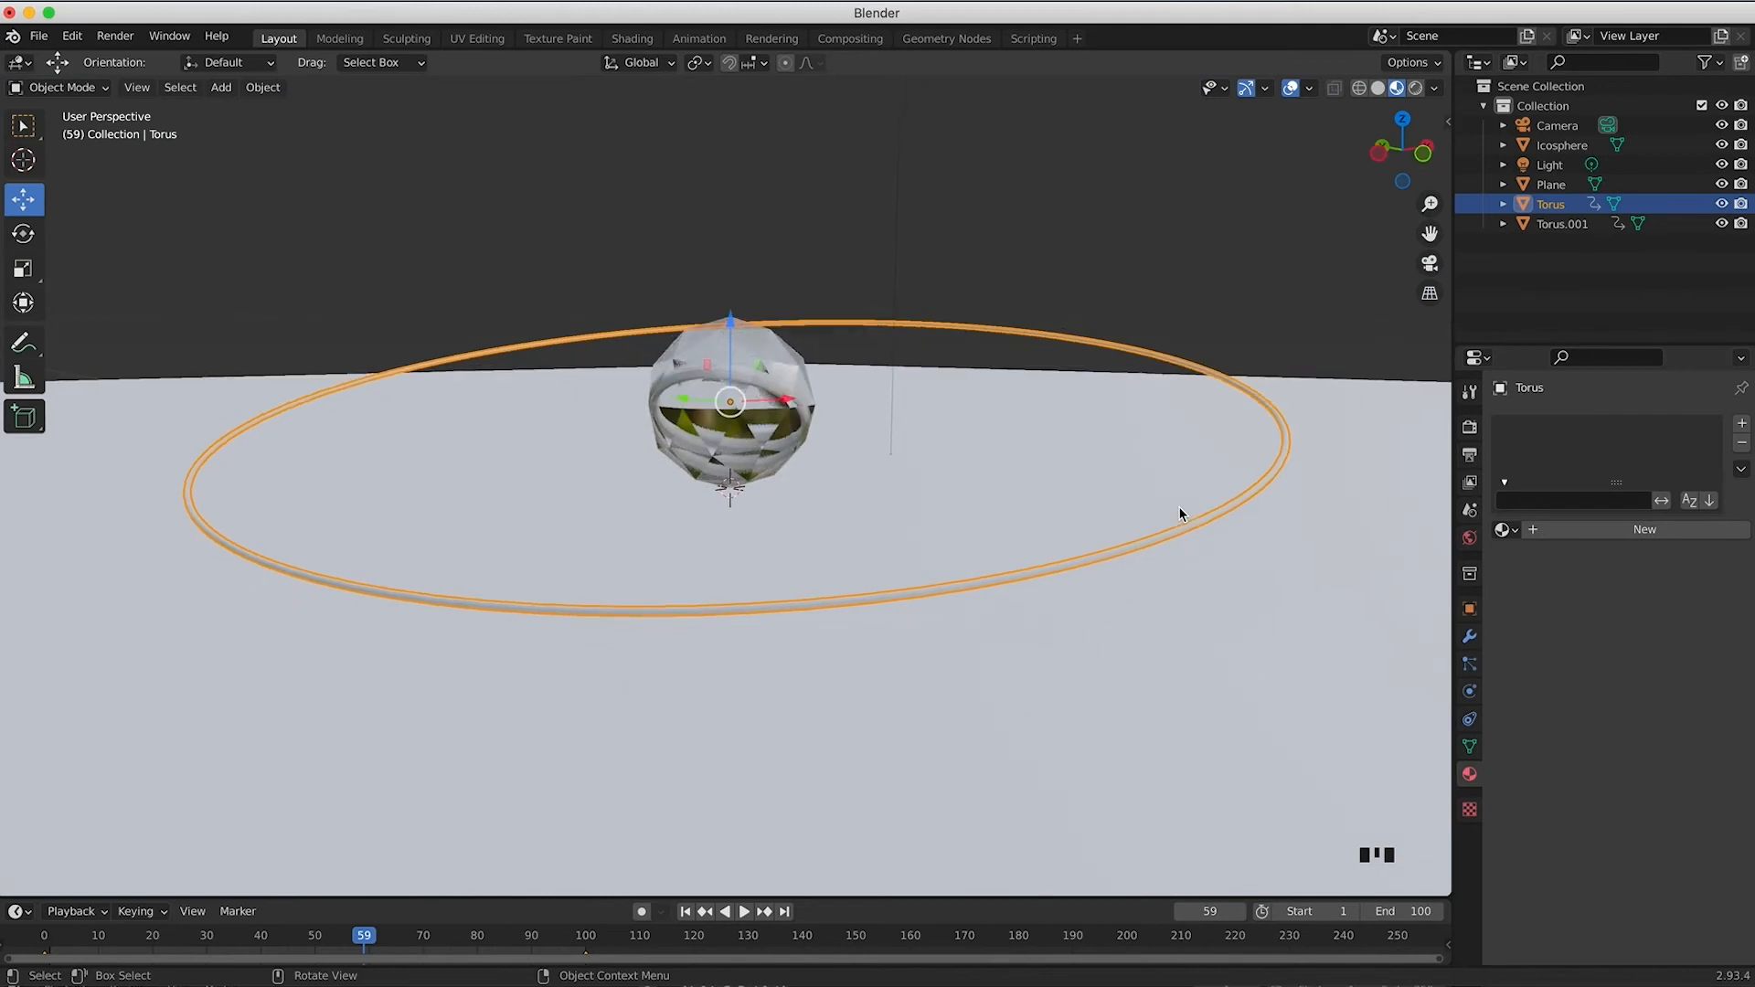
pyautogui.click(1378, 88)
pyautogui.scroll(5, 1015, 356)
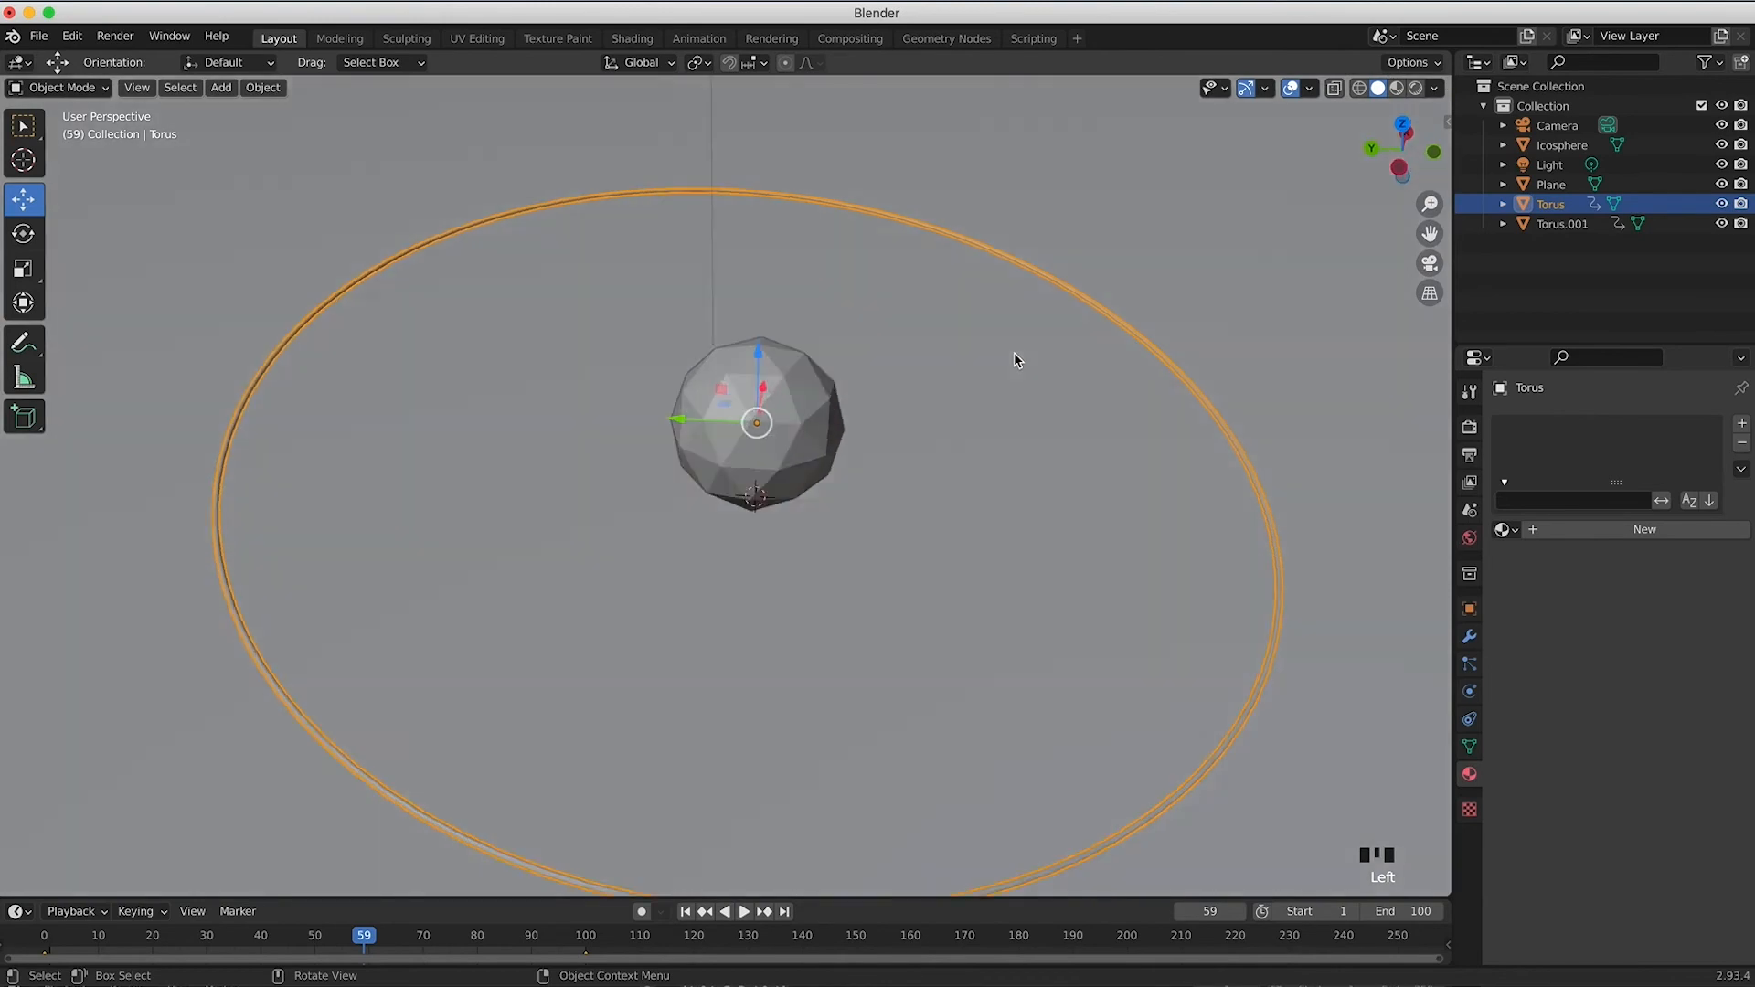
pyautogui.scroll(-5, 1015, 356)
pyautogui.scroll(3, 1014, 357)
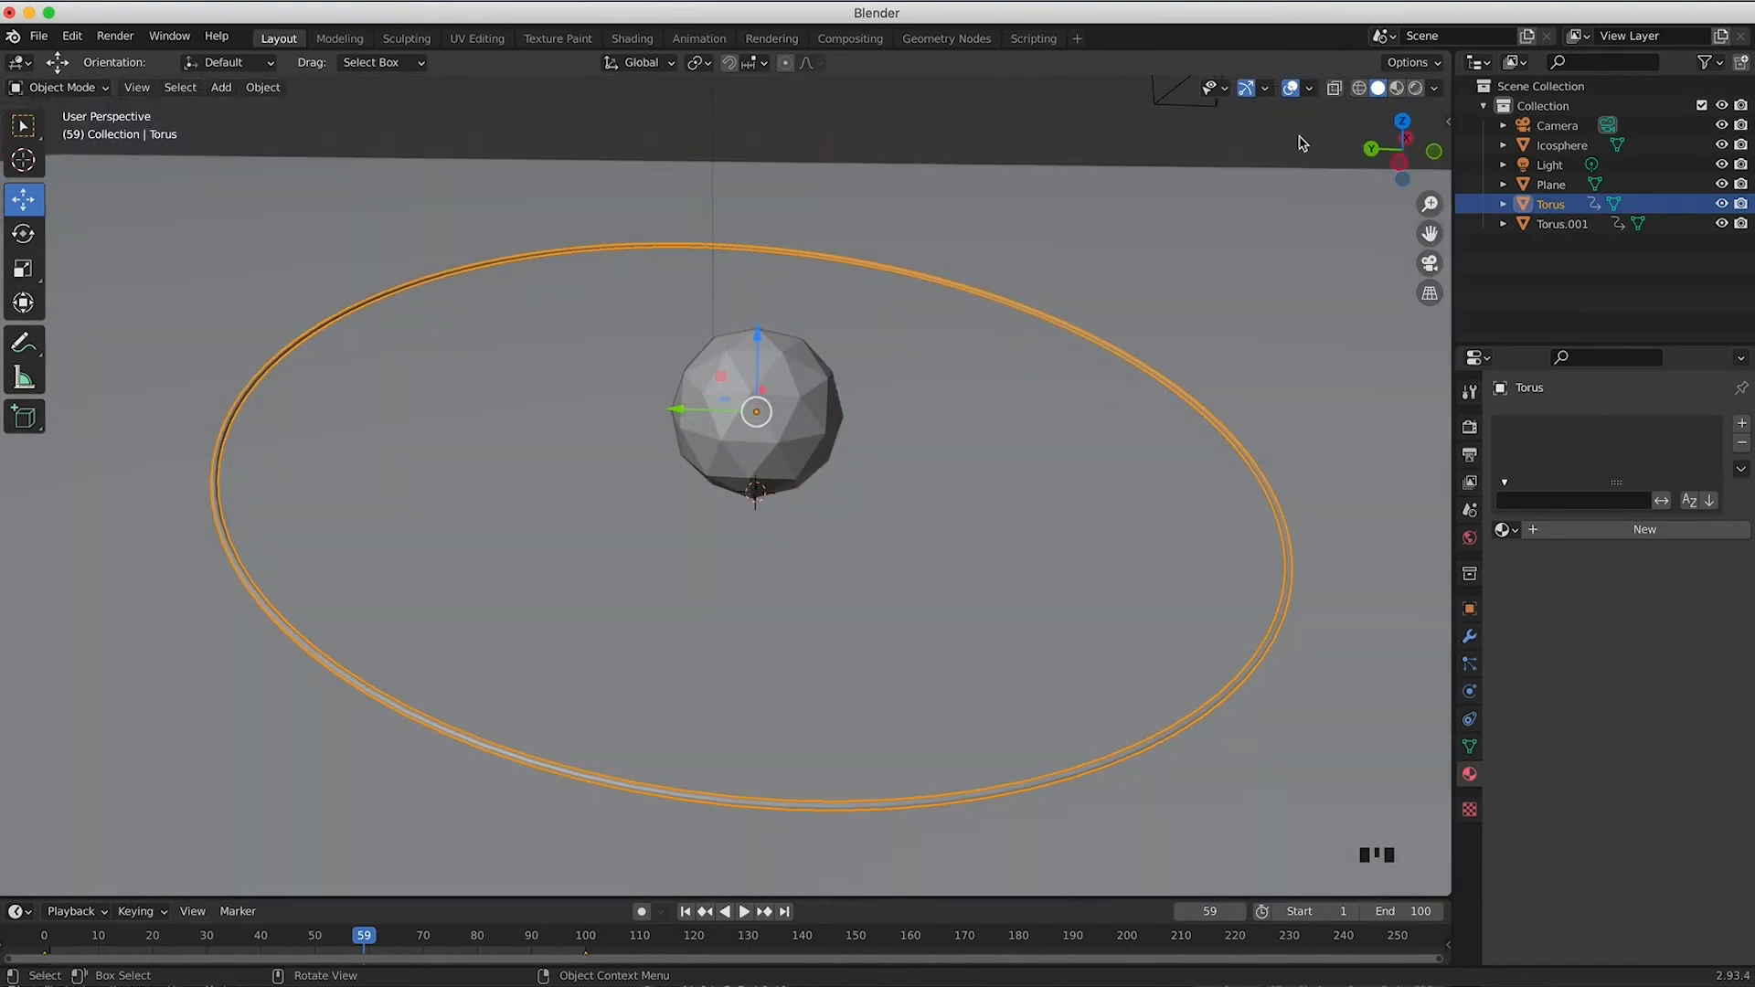
pyautogui.click(1415, 87)
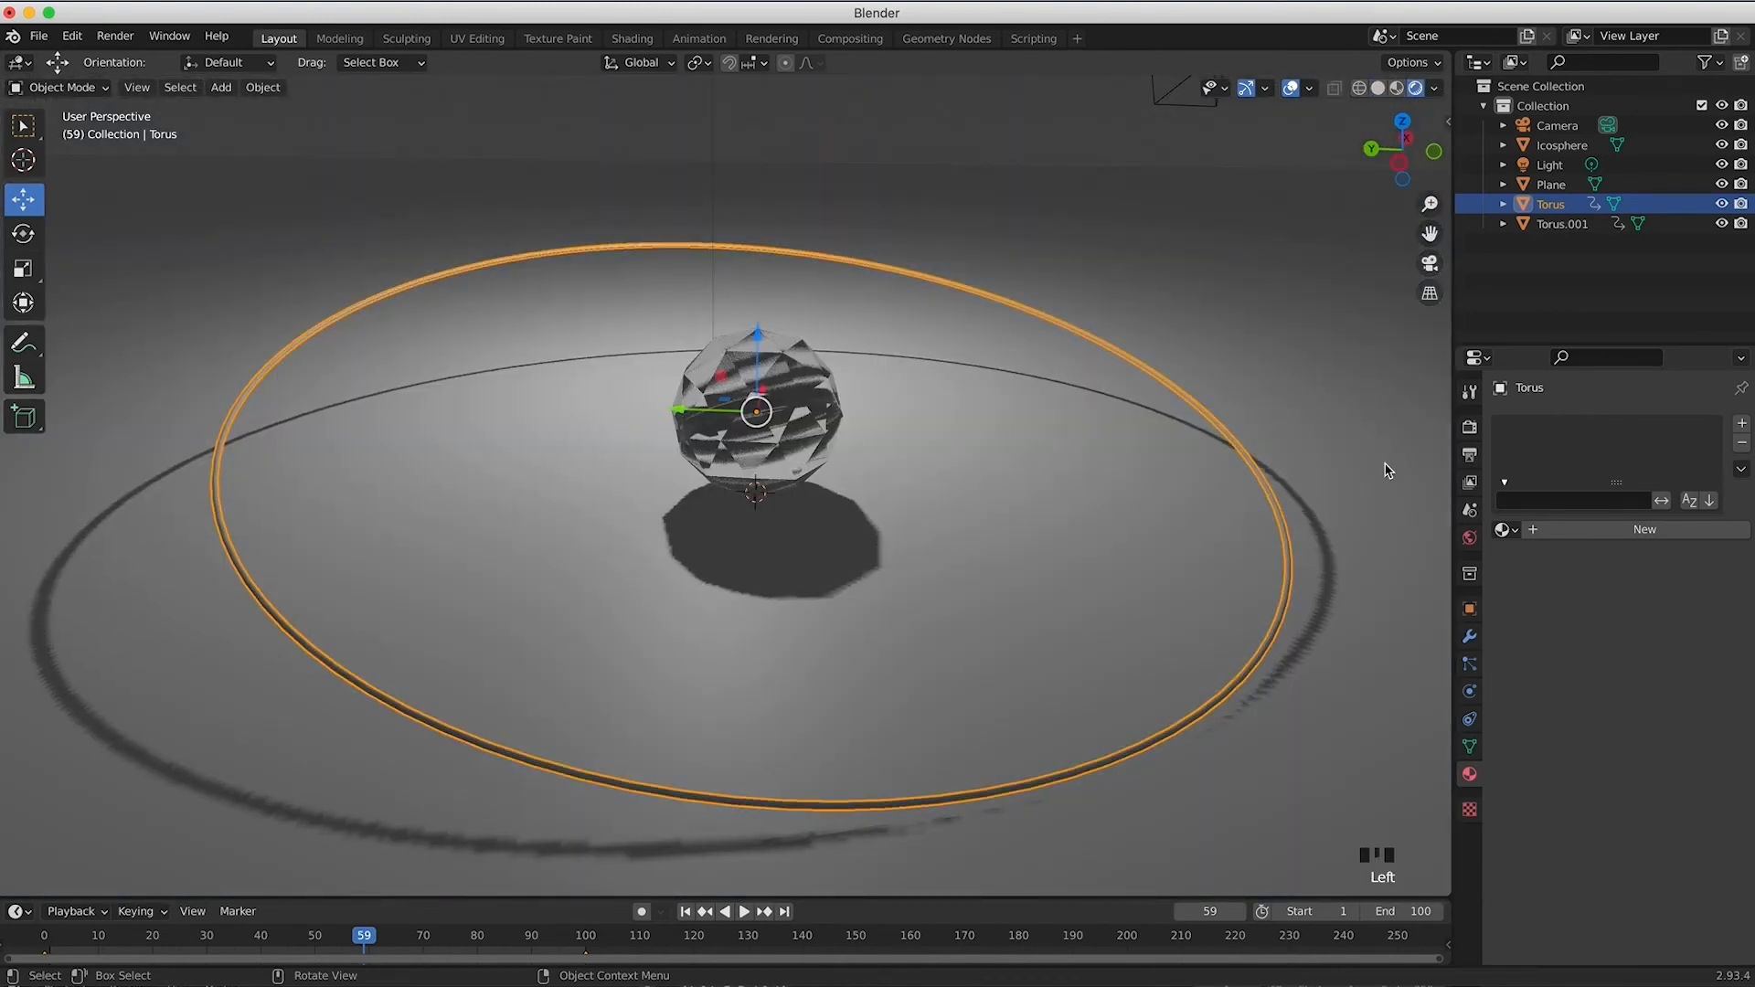
# Step: Give the outer ring a new material and change its surface shader to Emission
pyautogui.click(1641, 537)
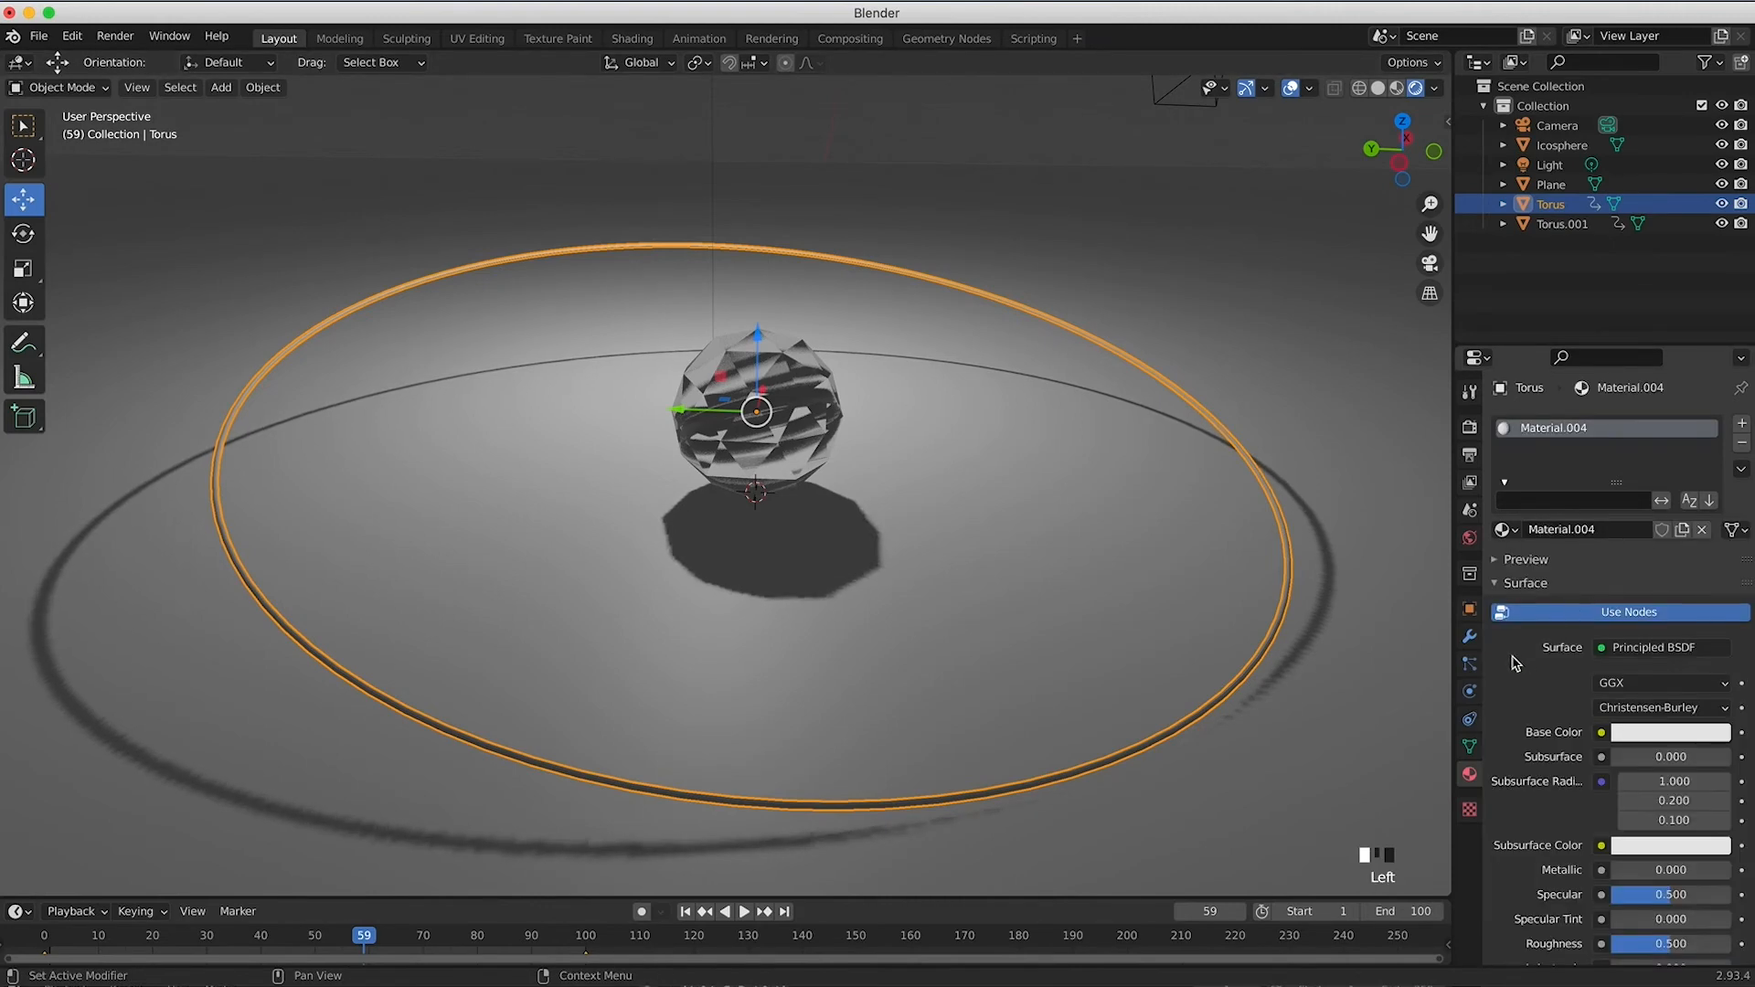
pyautogui.scroll(-2, 1514, 662)
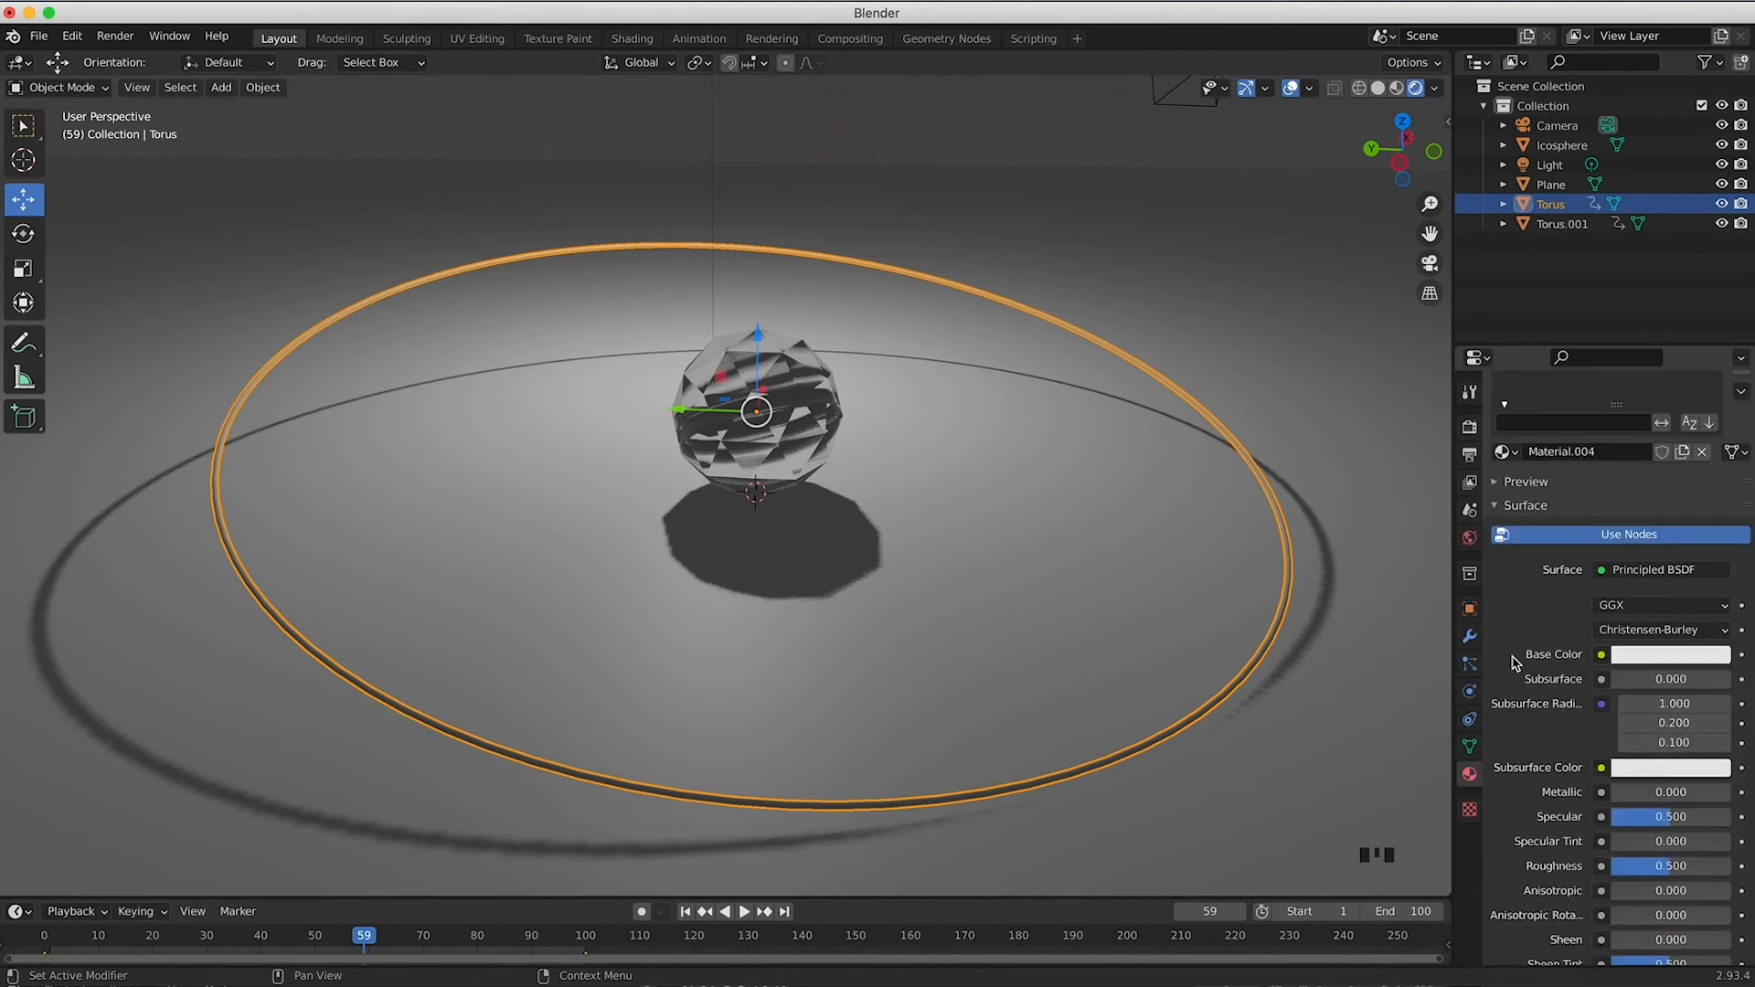
pyautogui.click(1653, 571)
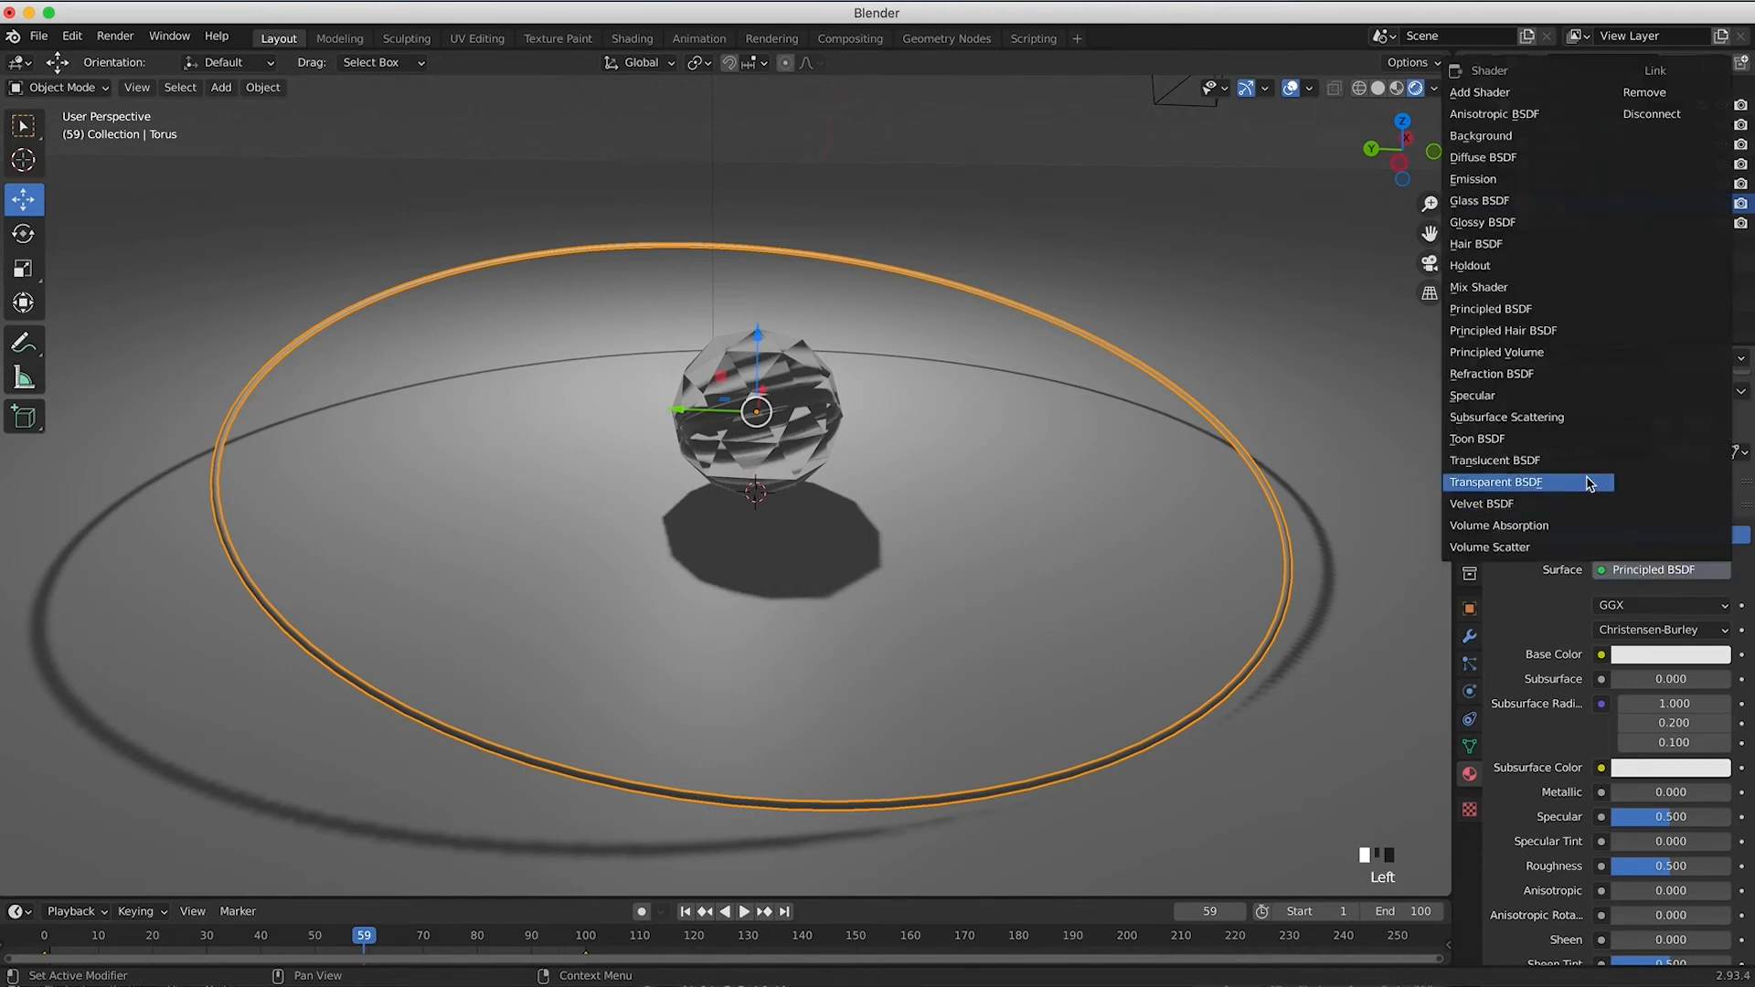
pyautogui.click(1500, 180)
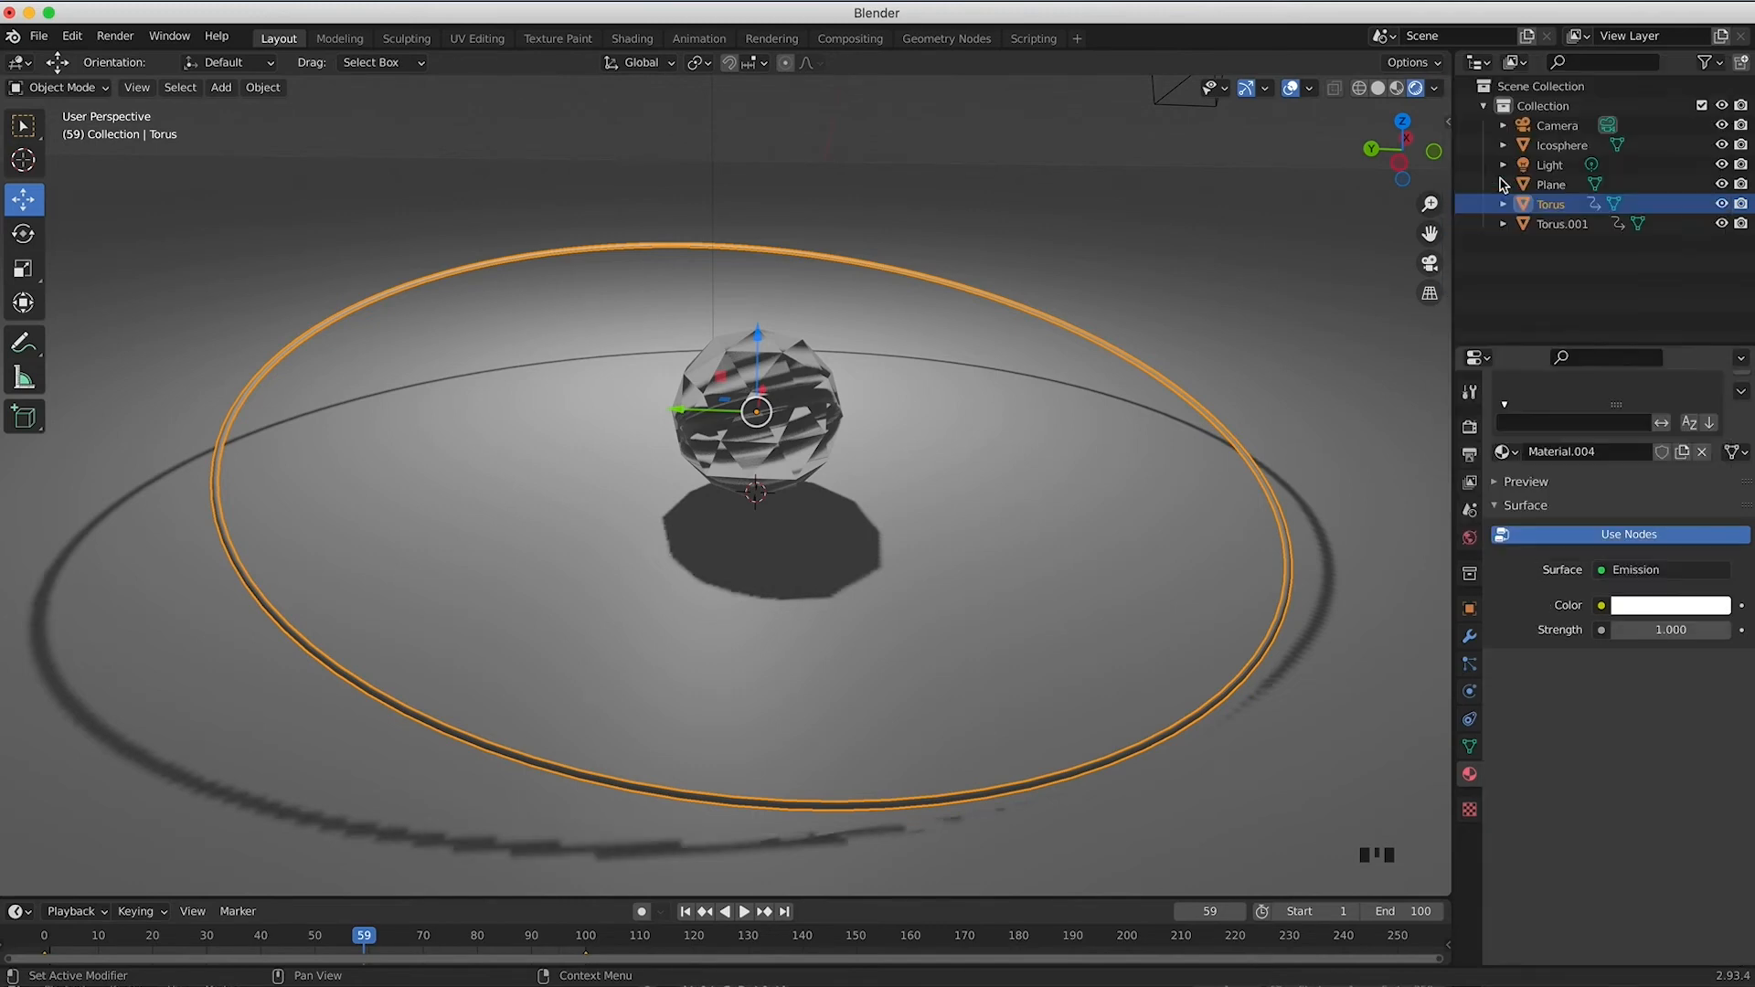
# Step: Set the outer ring's emission color to orange with hue 0.051 and saturation 0.978, set strength to 10, and deselect all objects
pyautogui.click(1651, 607)
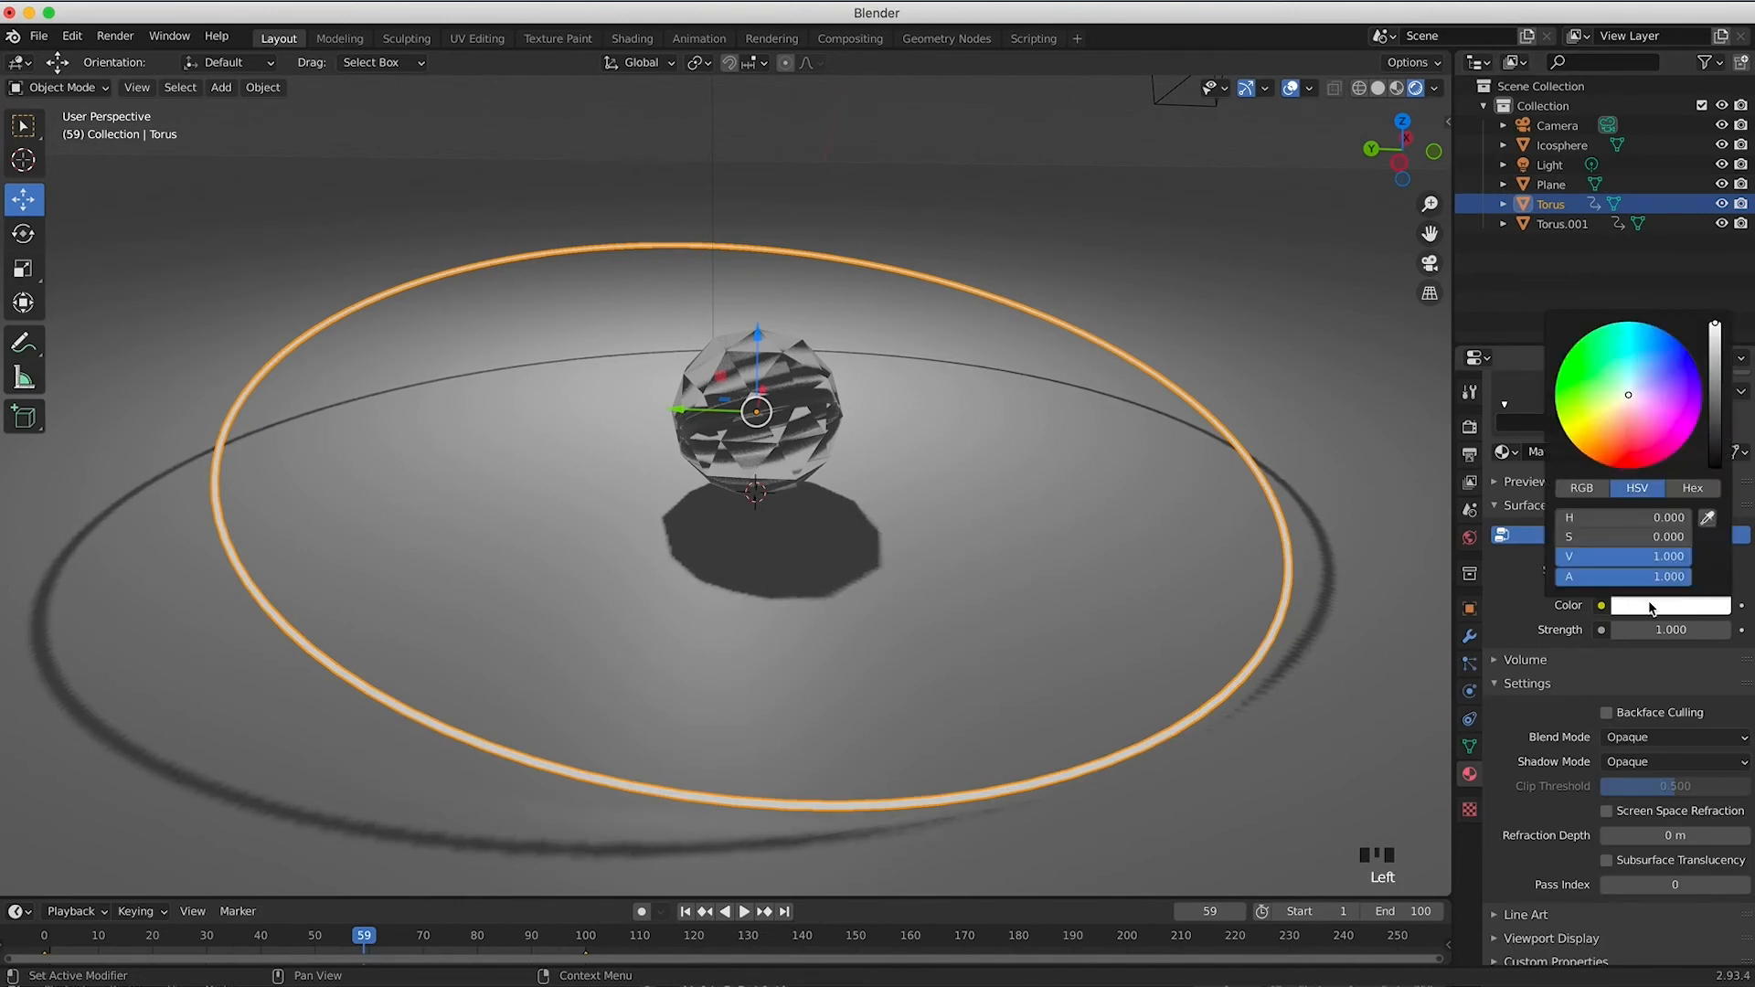
pyautogui.click(1599, 455)
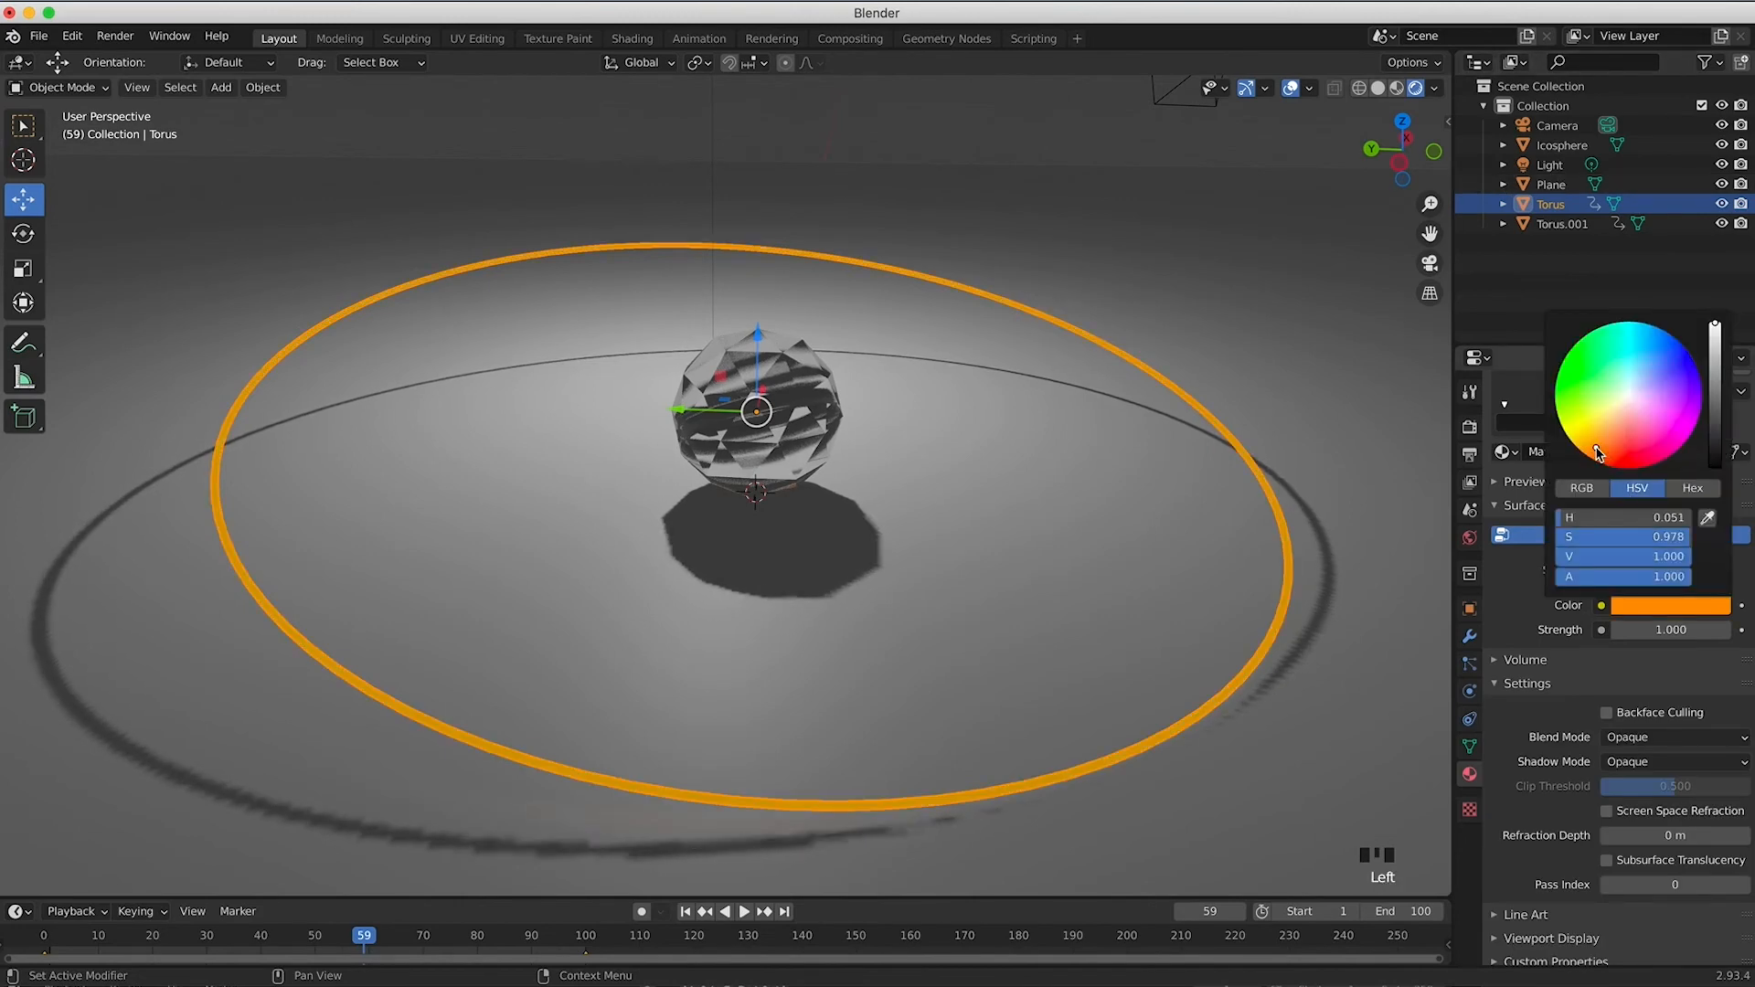
pyautogui.click(1676, 630)
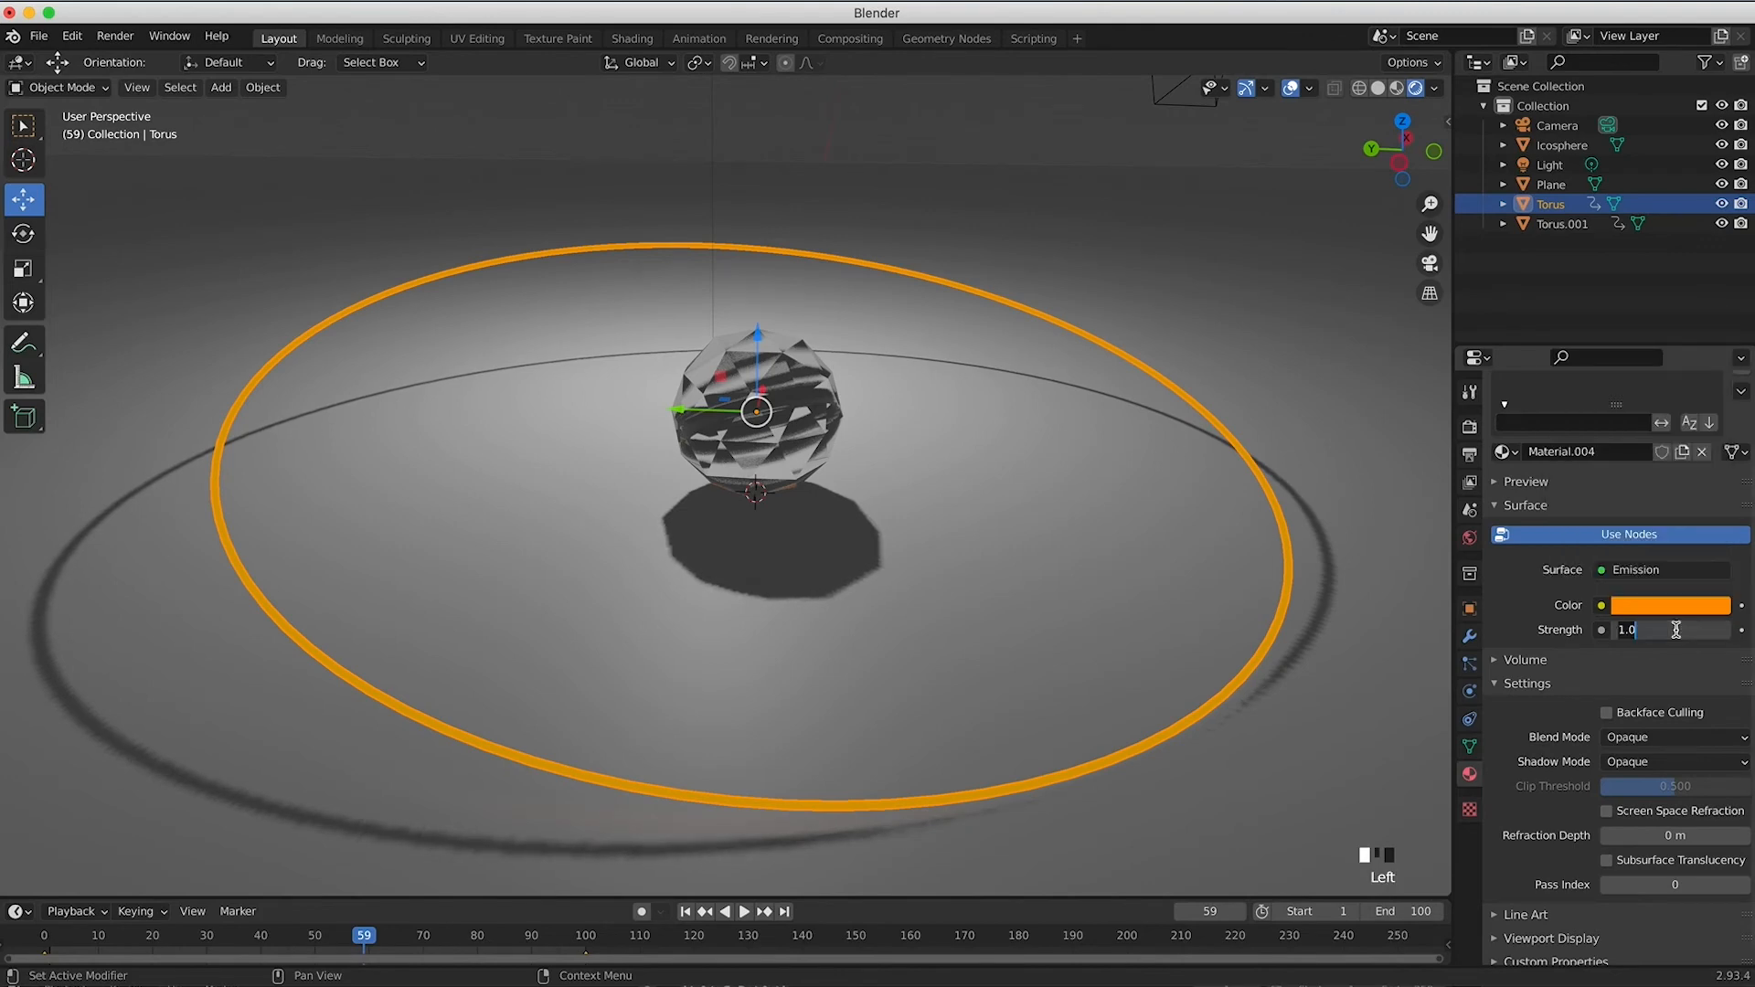
pyautogui.write('10')
pyautogui.press('Return')
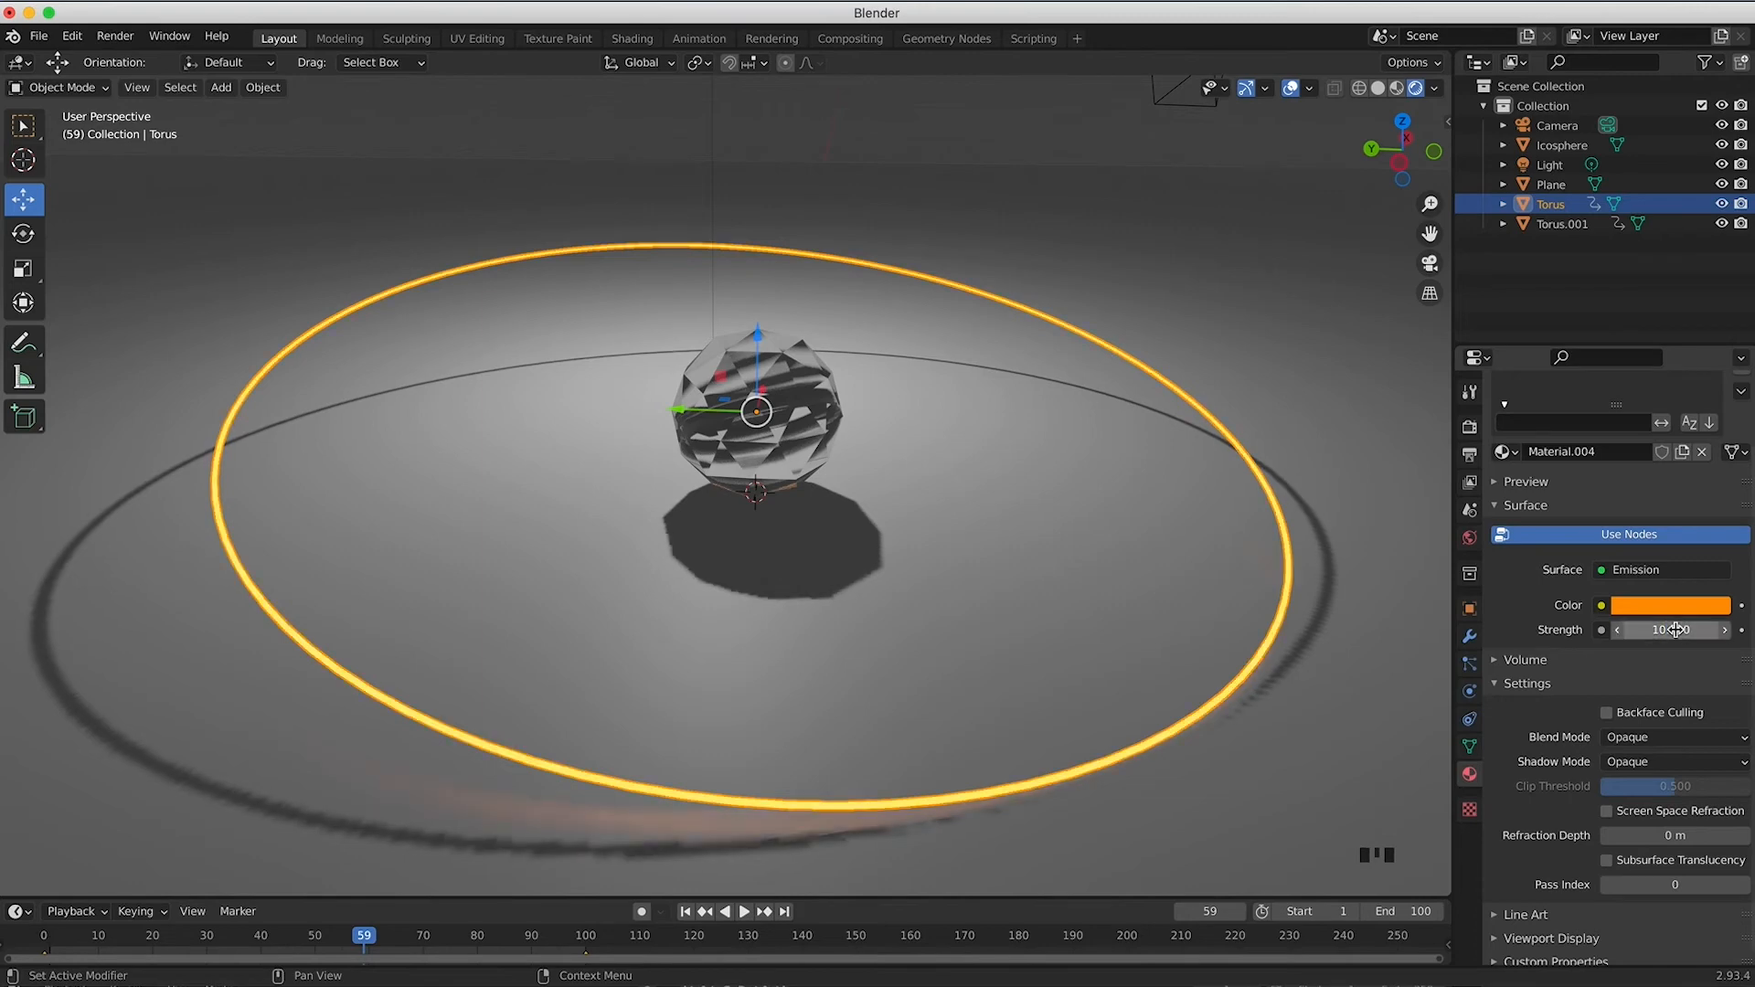
pyautogui.click(1305, 266)
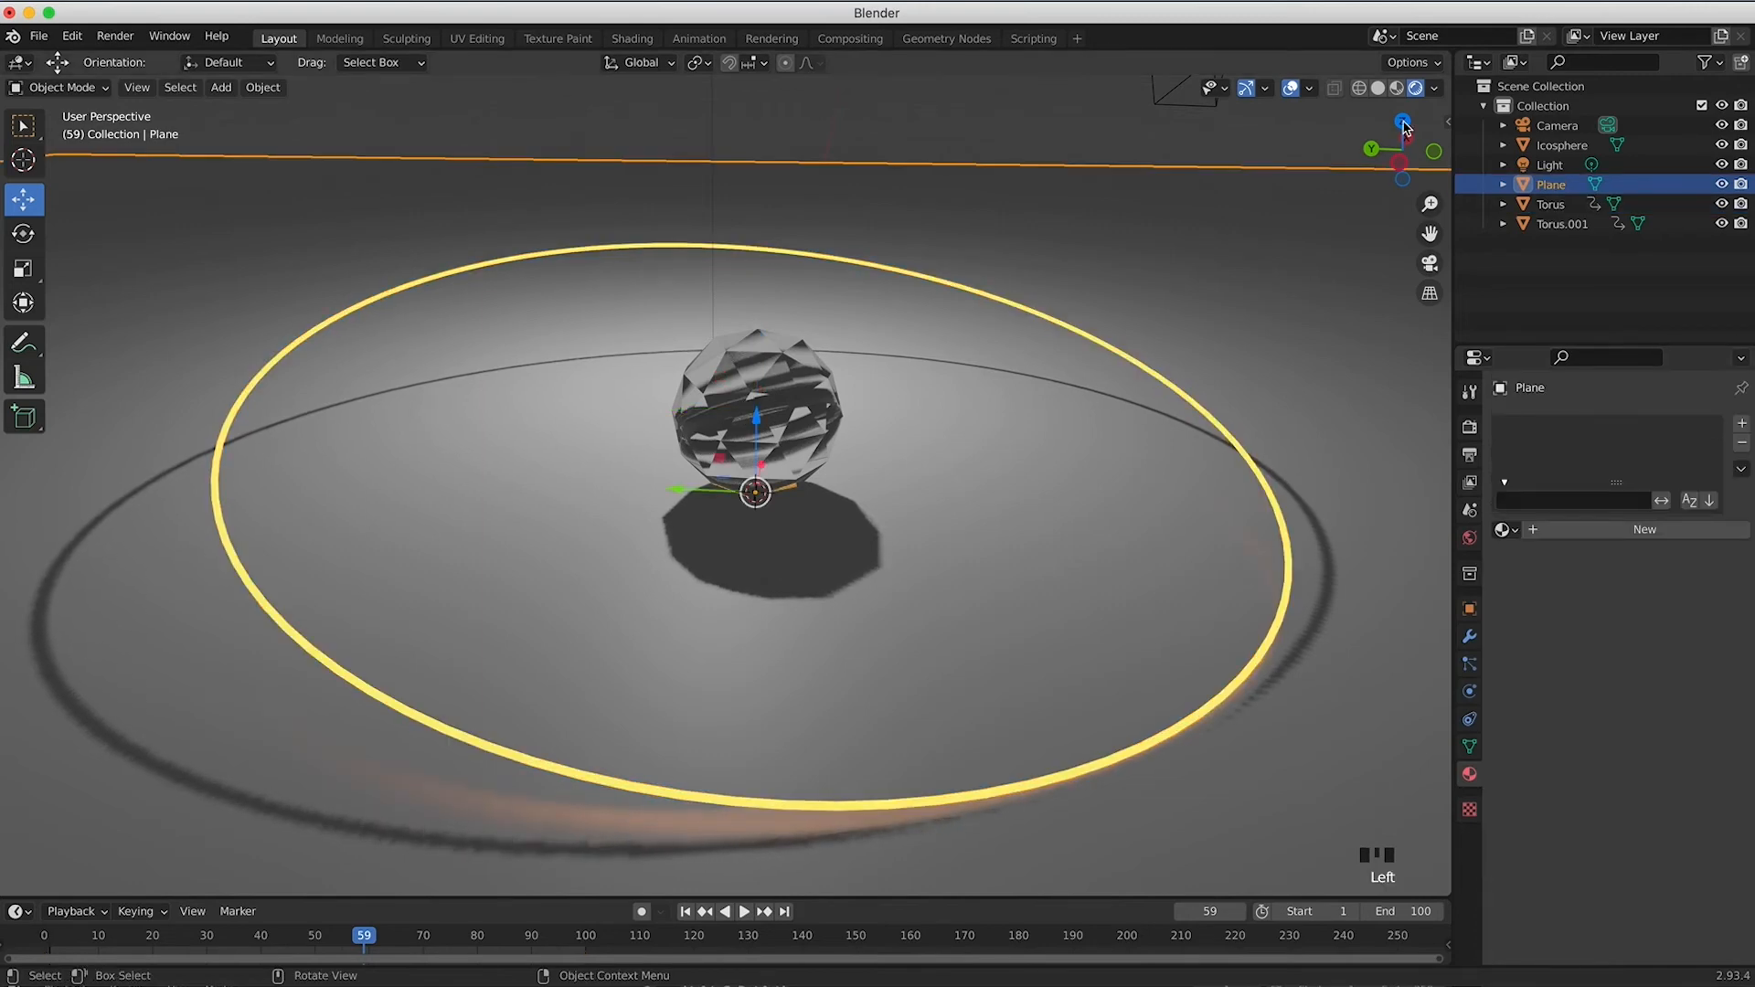
pyautogui.click(1179, 146)
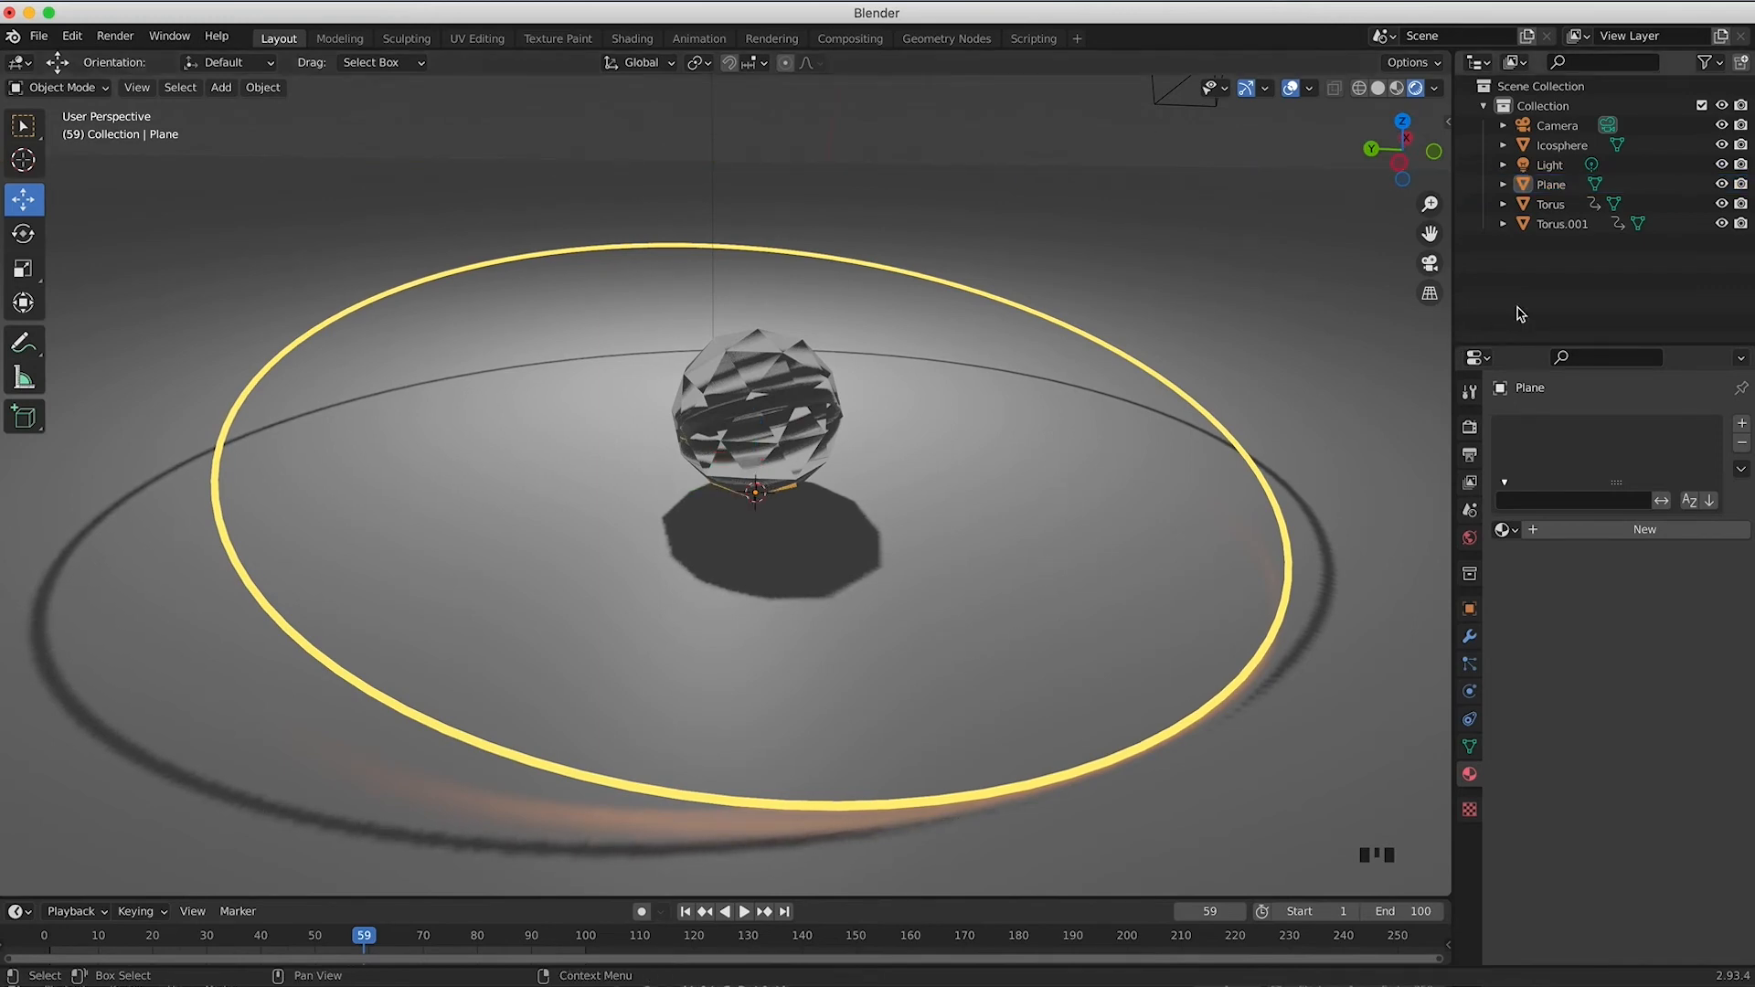
# Step: Assign the existing Material.004 to the inner torus (Torus.001) and enable Bloom for the Eevee scene
pyautogui.click(1554, 226)
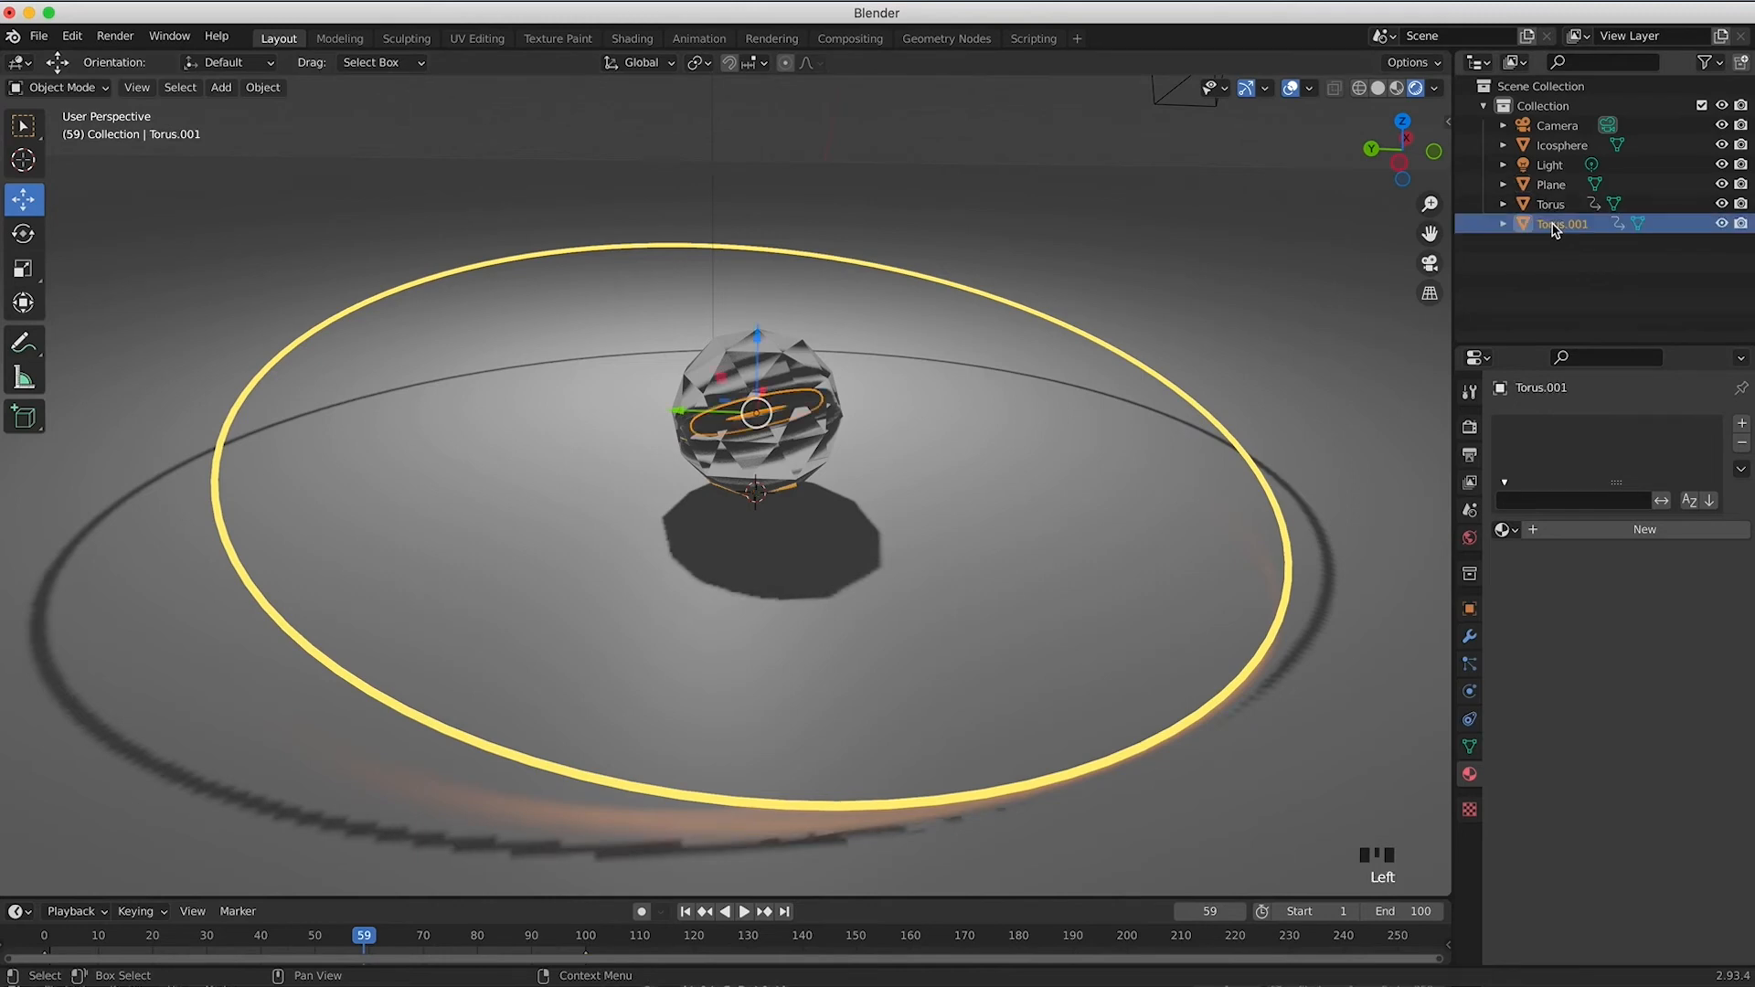
pyautogui.click(1514, 534)
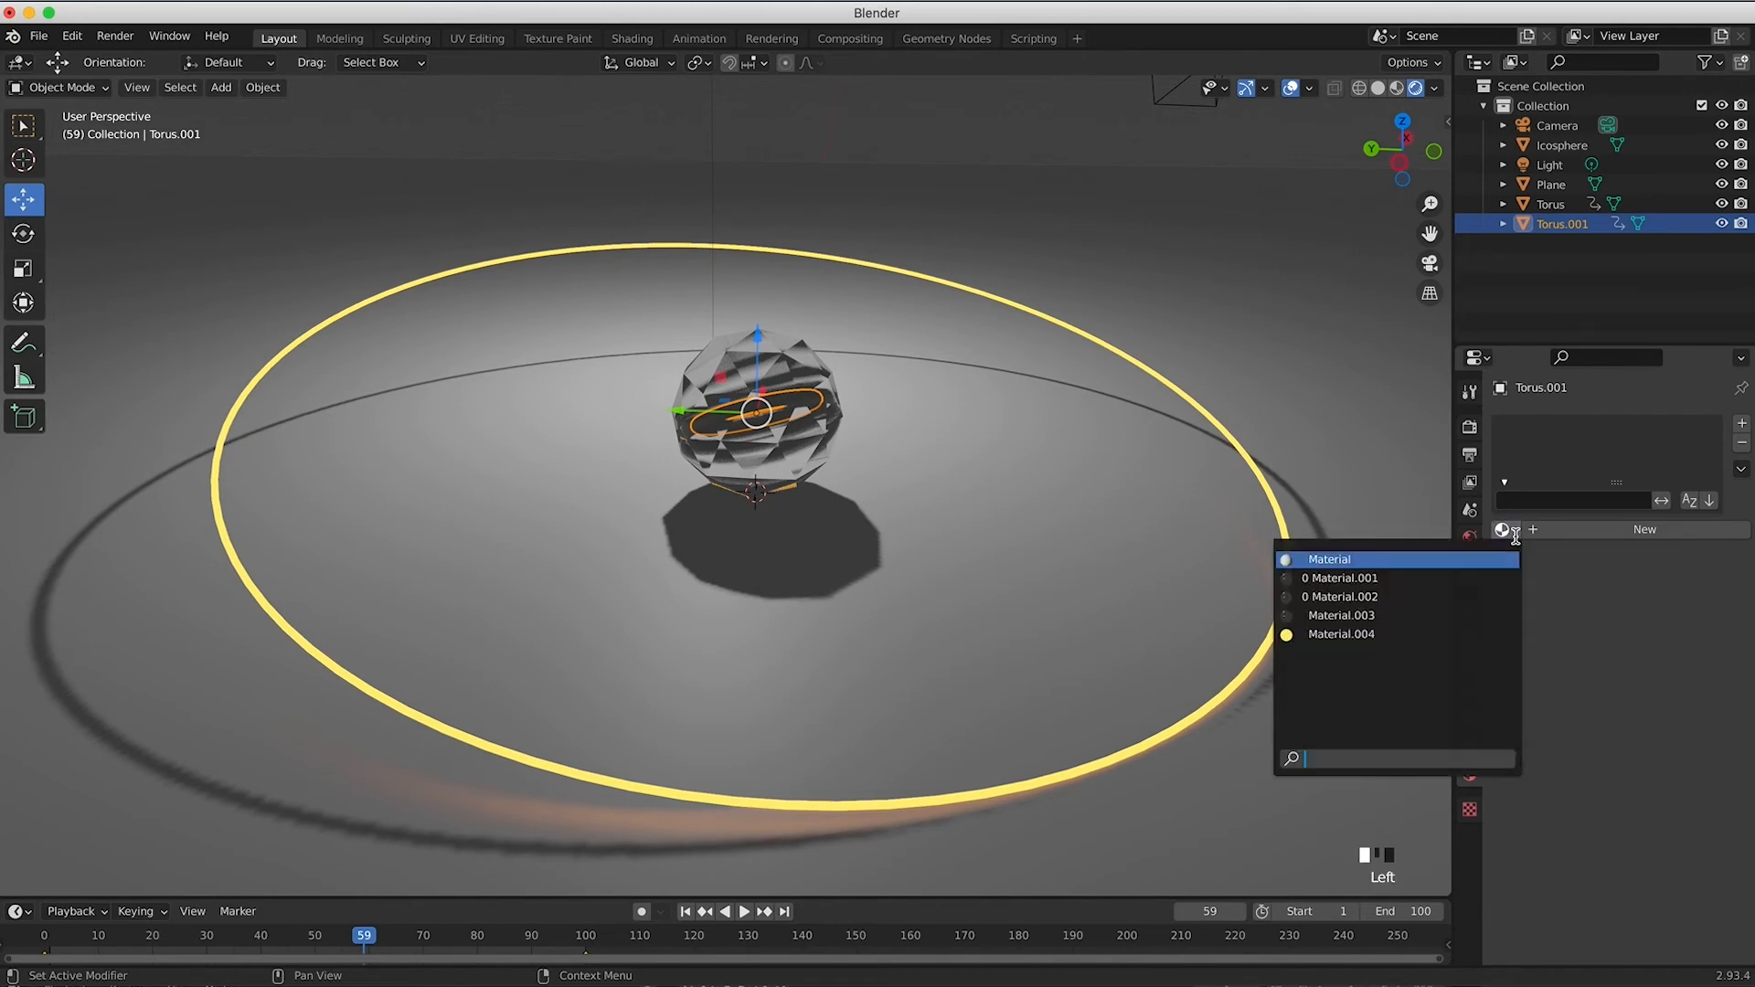
pyautogui.click(1348, 641)
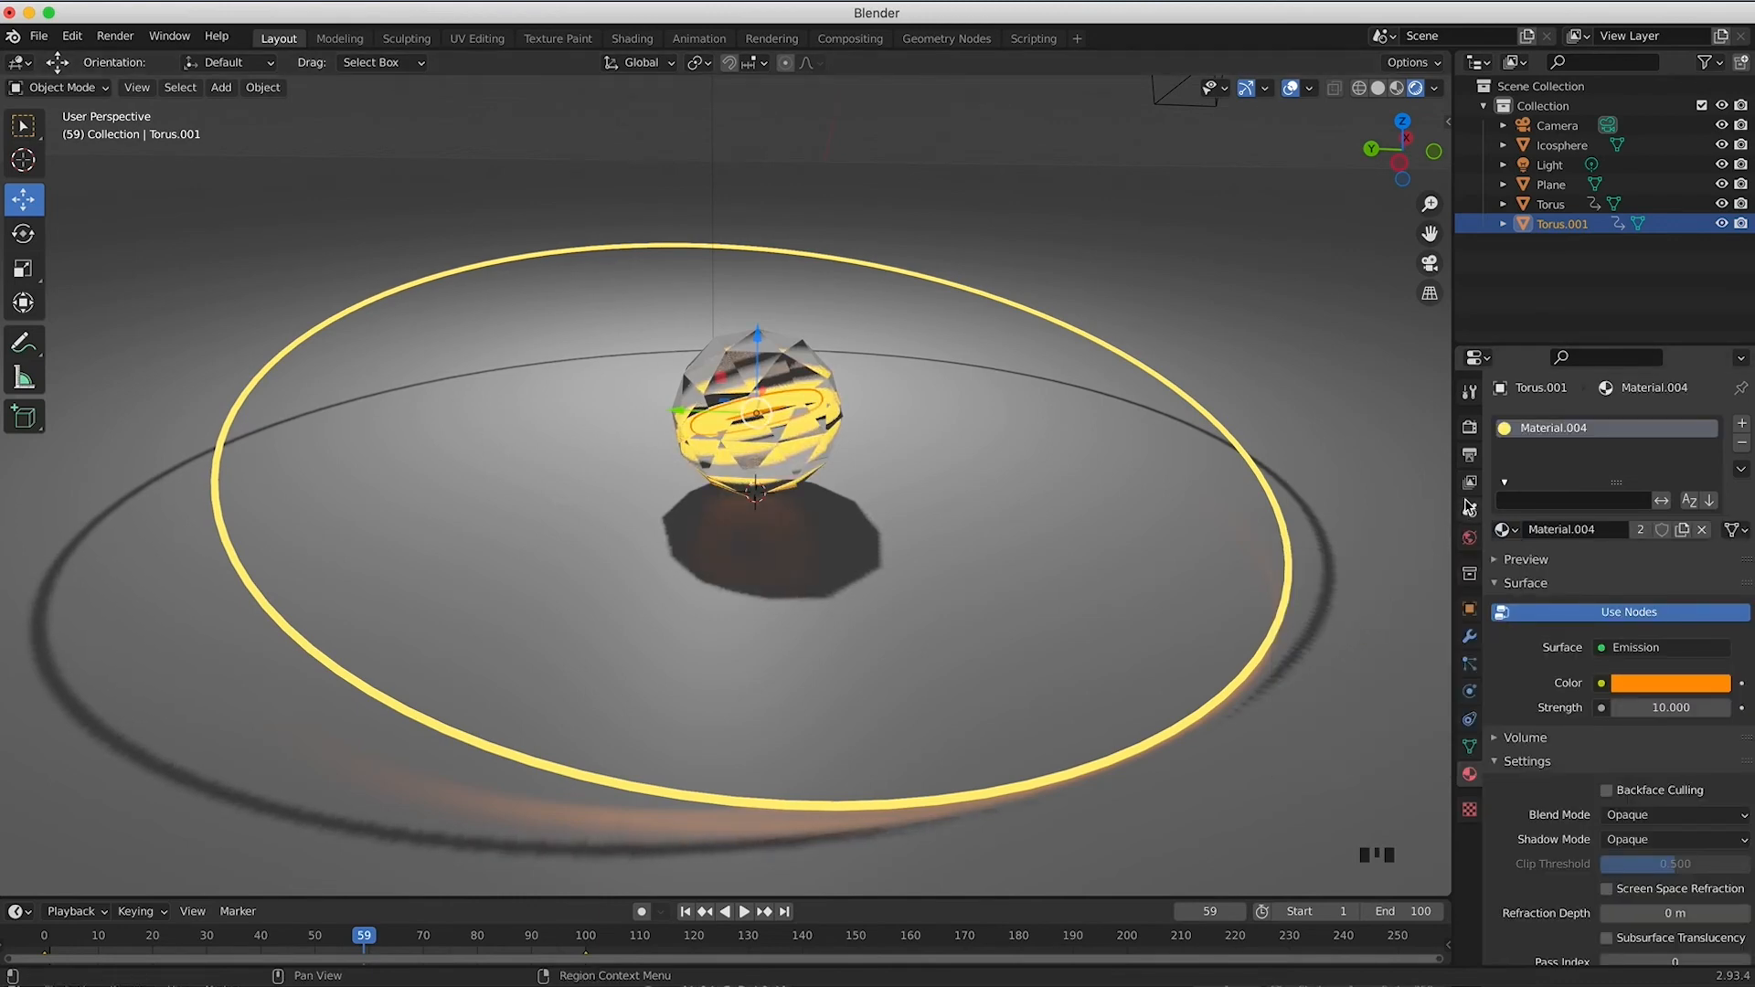
pyautogui.click(1471, 431)
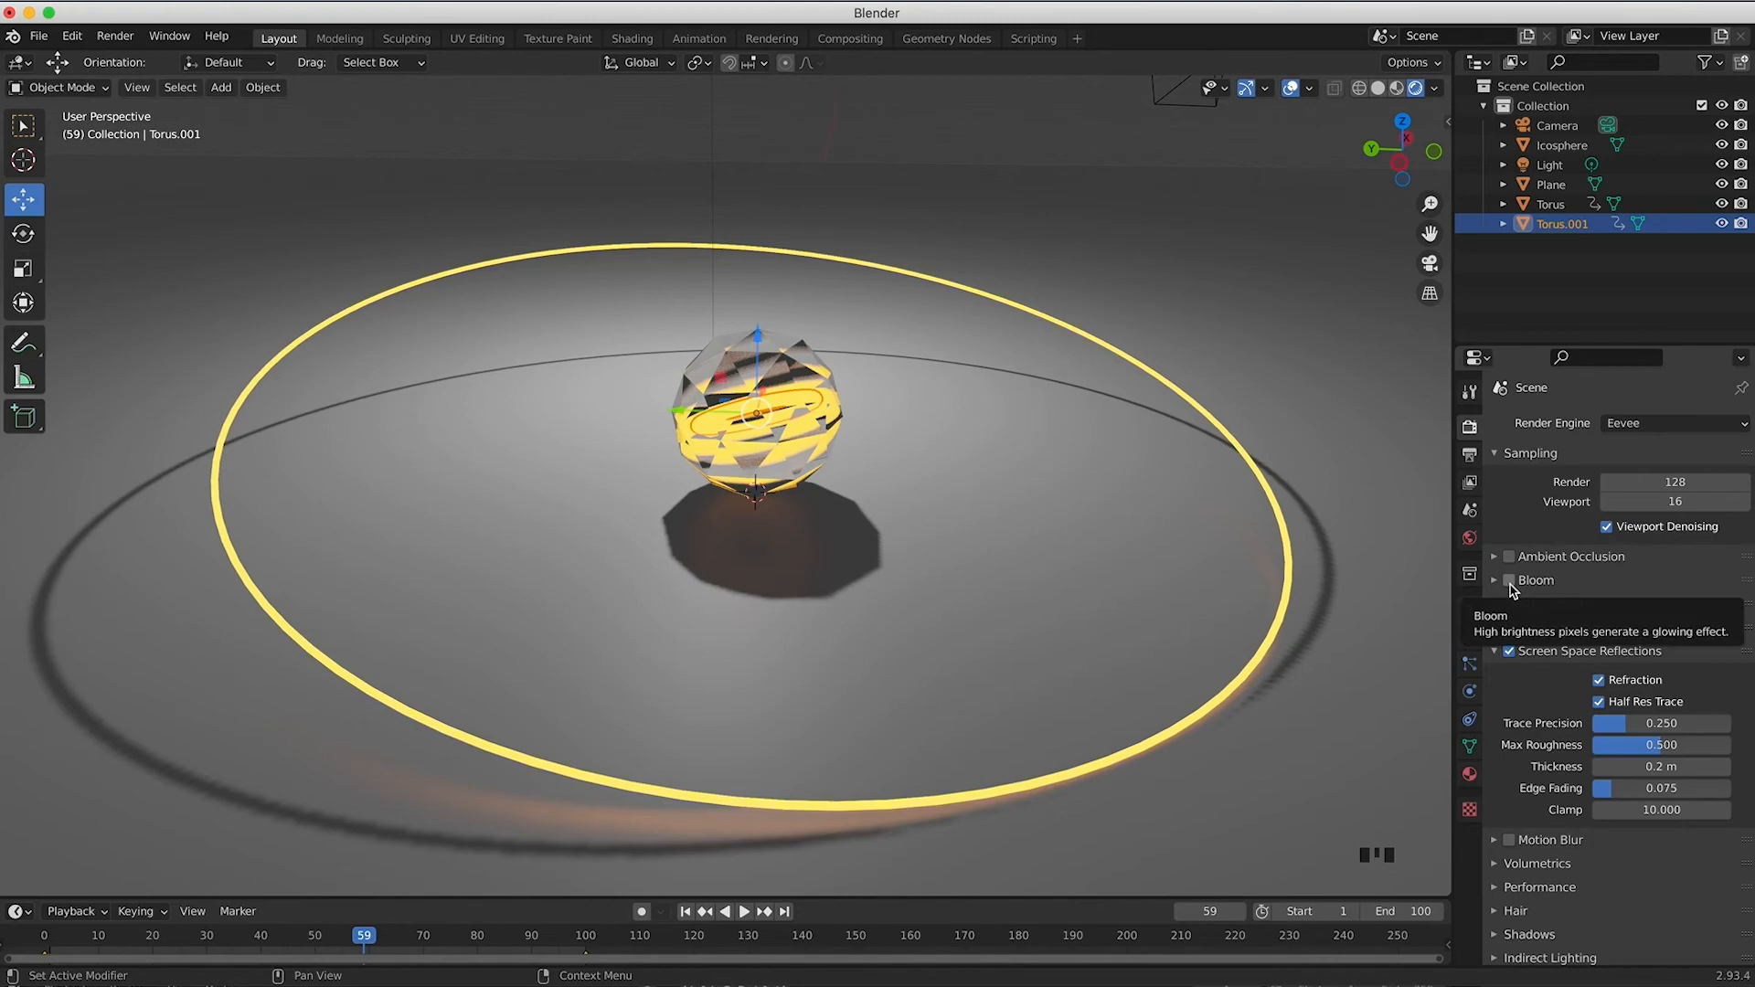
pyautogui.click(1510, 581)
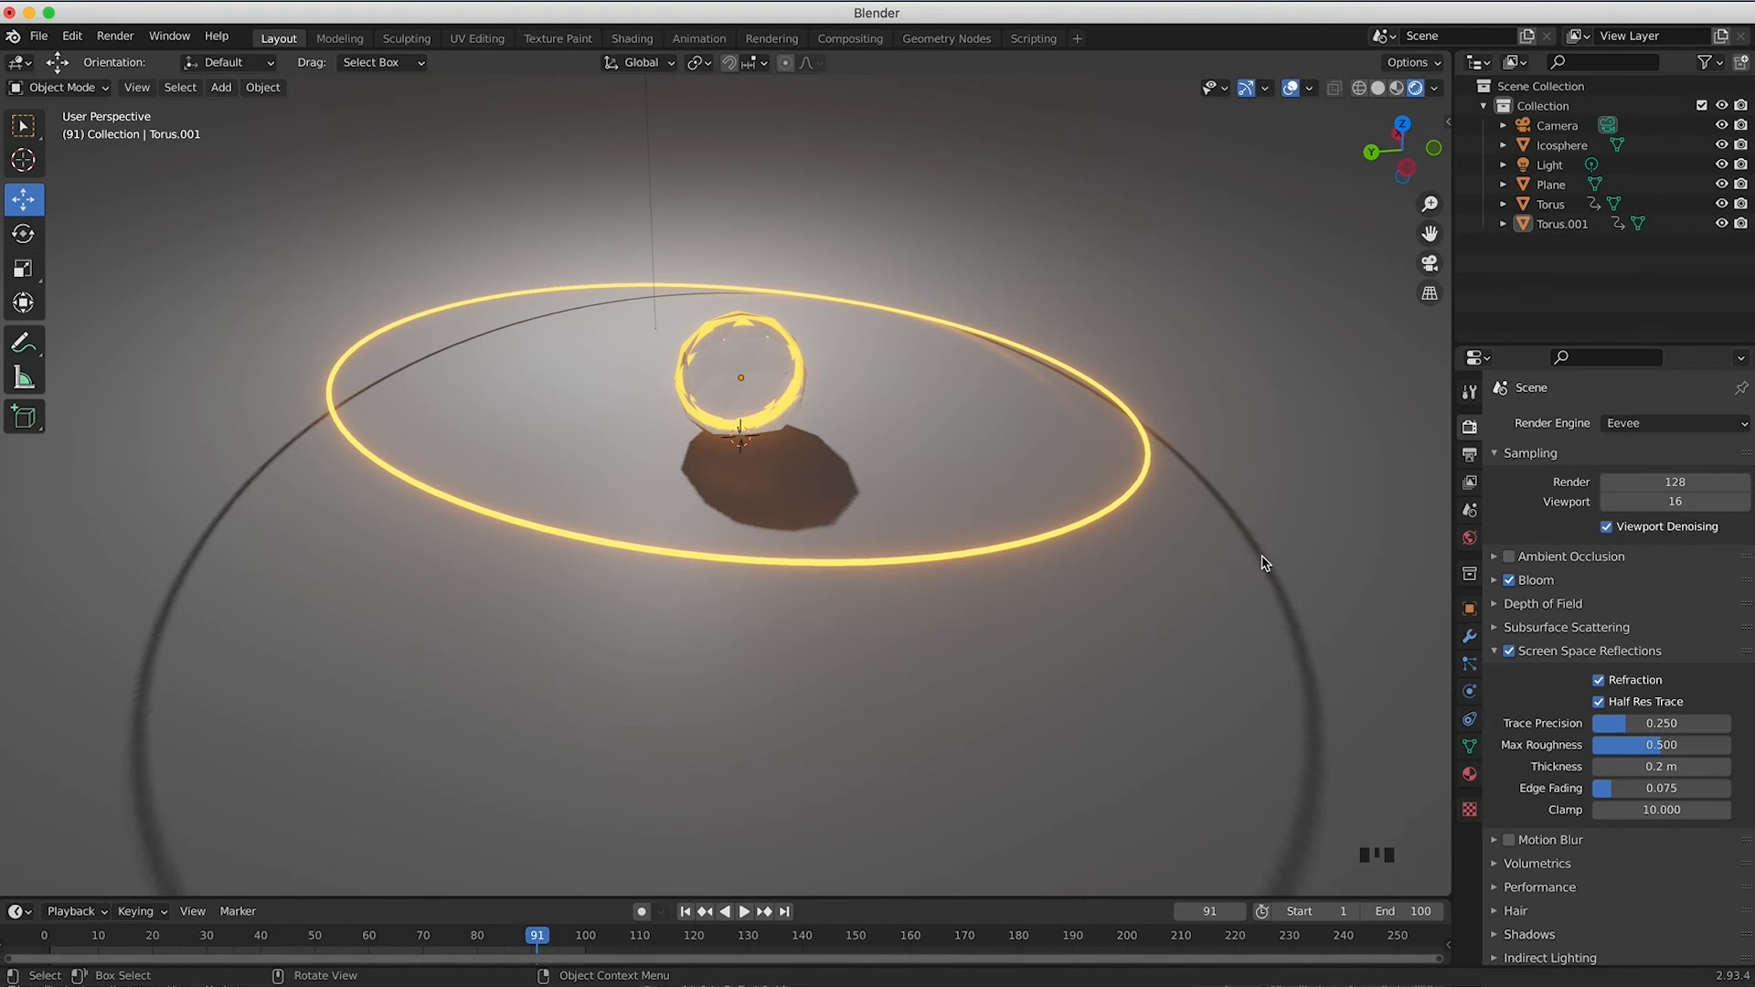
# Step: Give the ground plane a new material with a near-black base color of value 0.010
pyautogui.click(1264, 556)
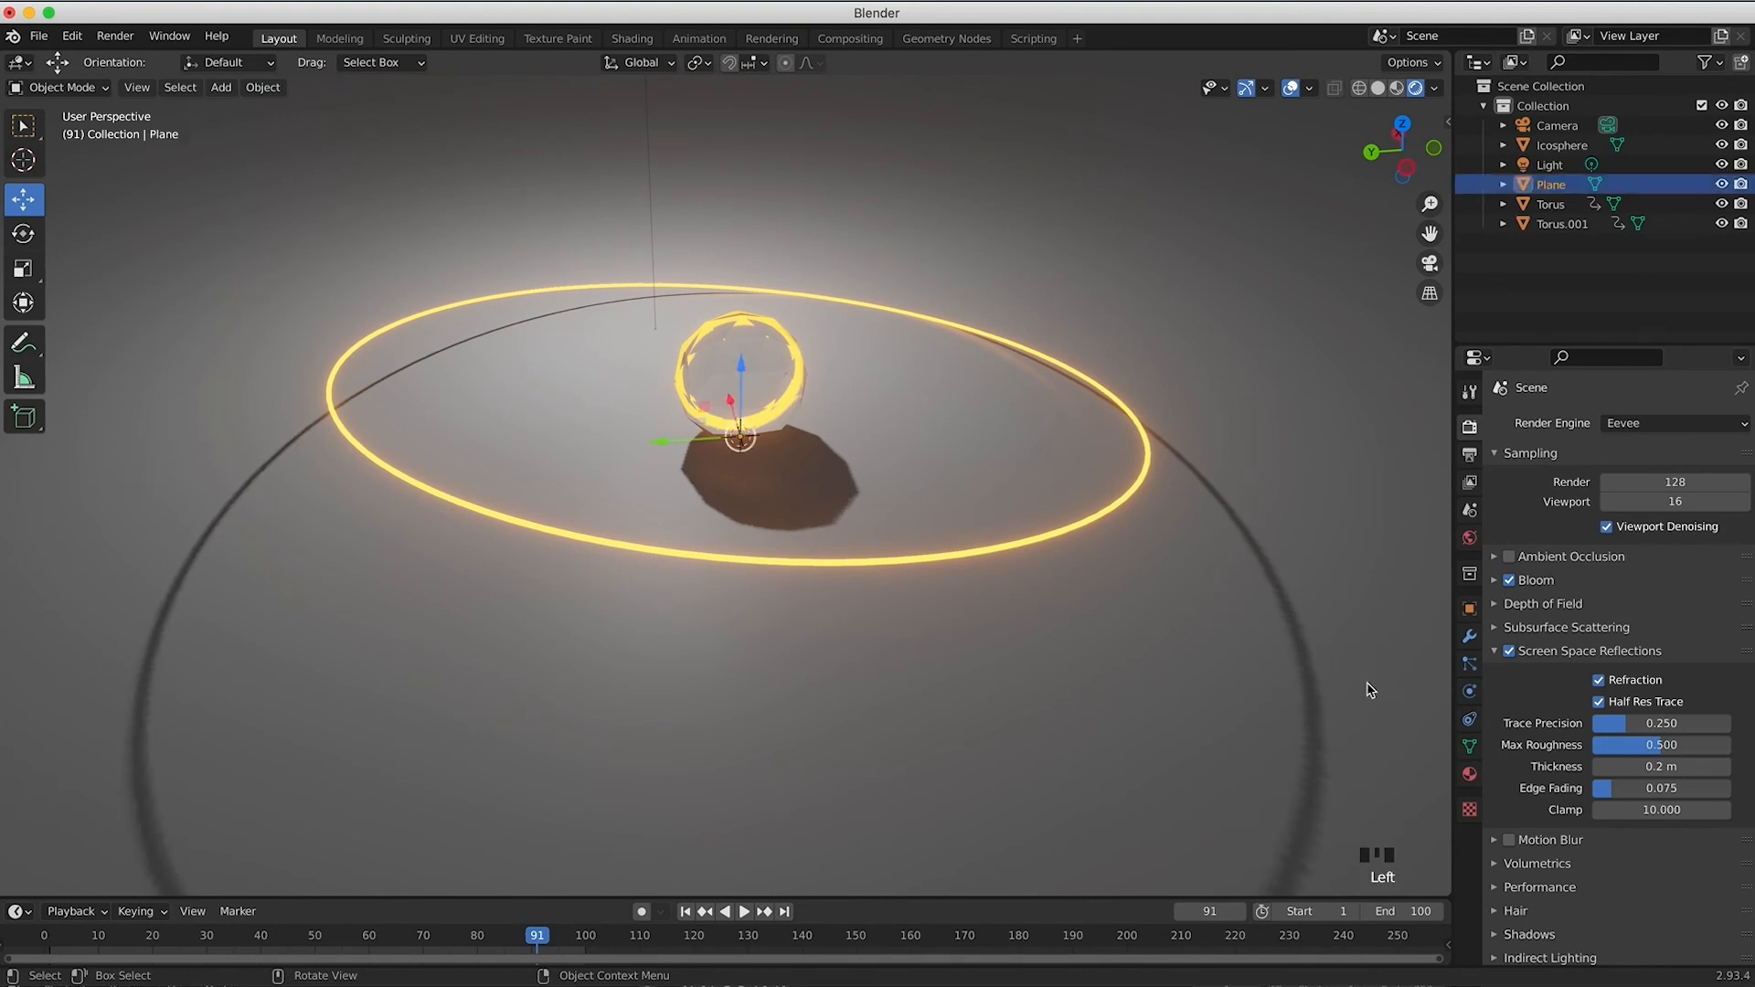
pyautogui.click(1470, 777)
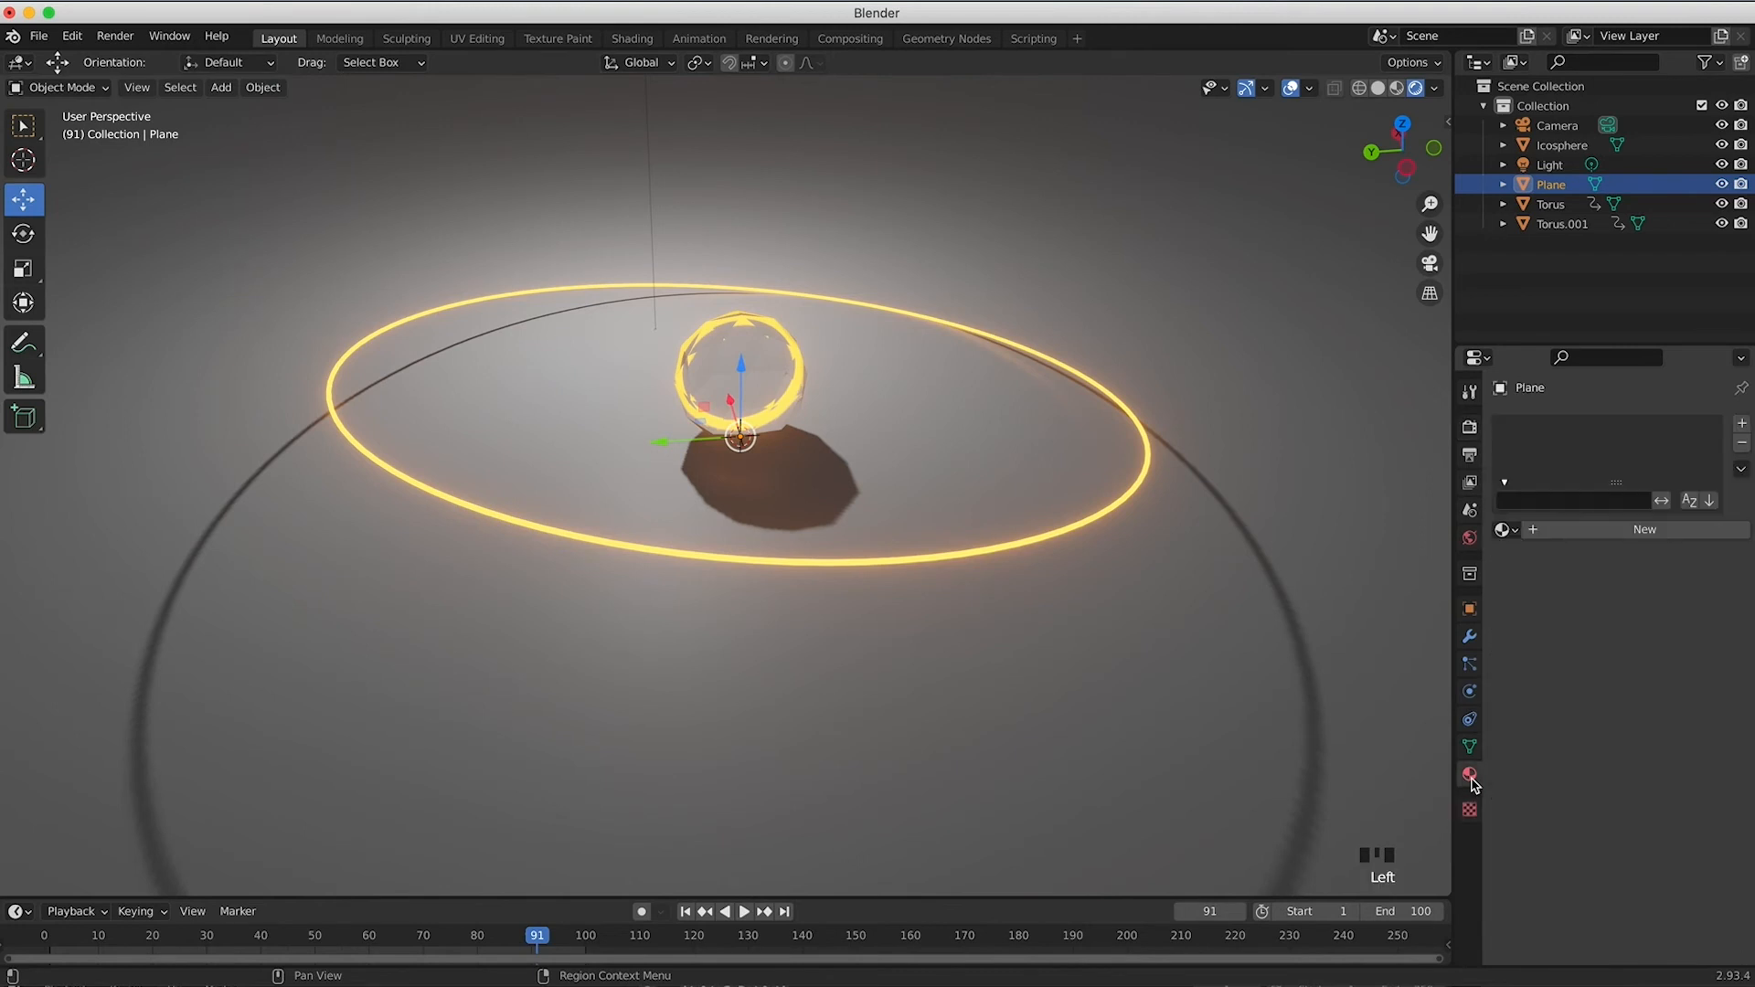
pyautogui.click(1650, 530)
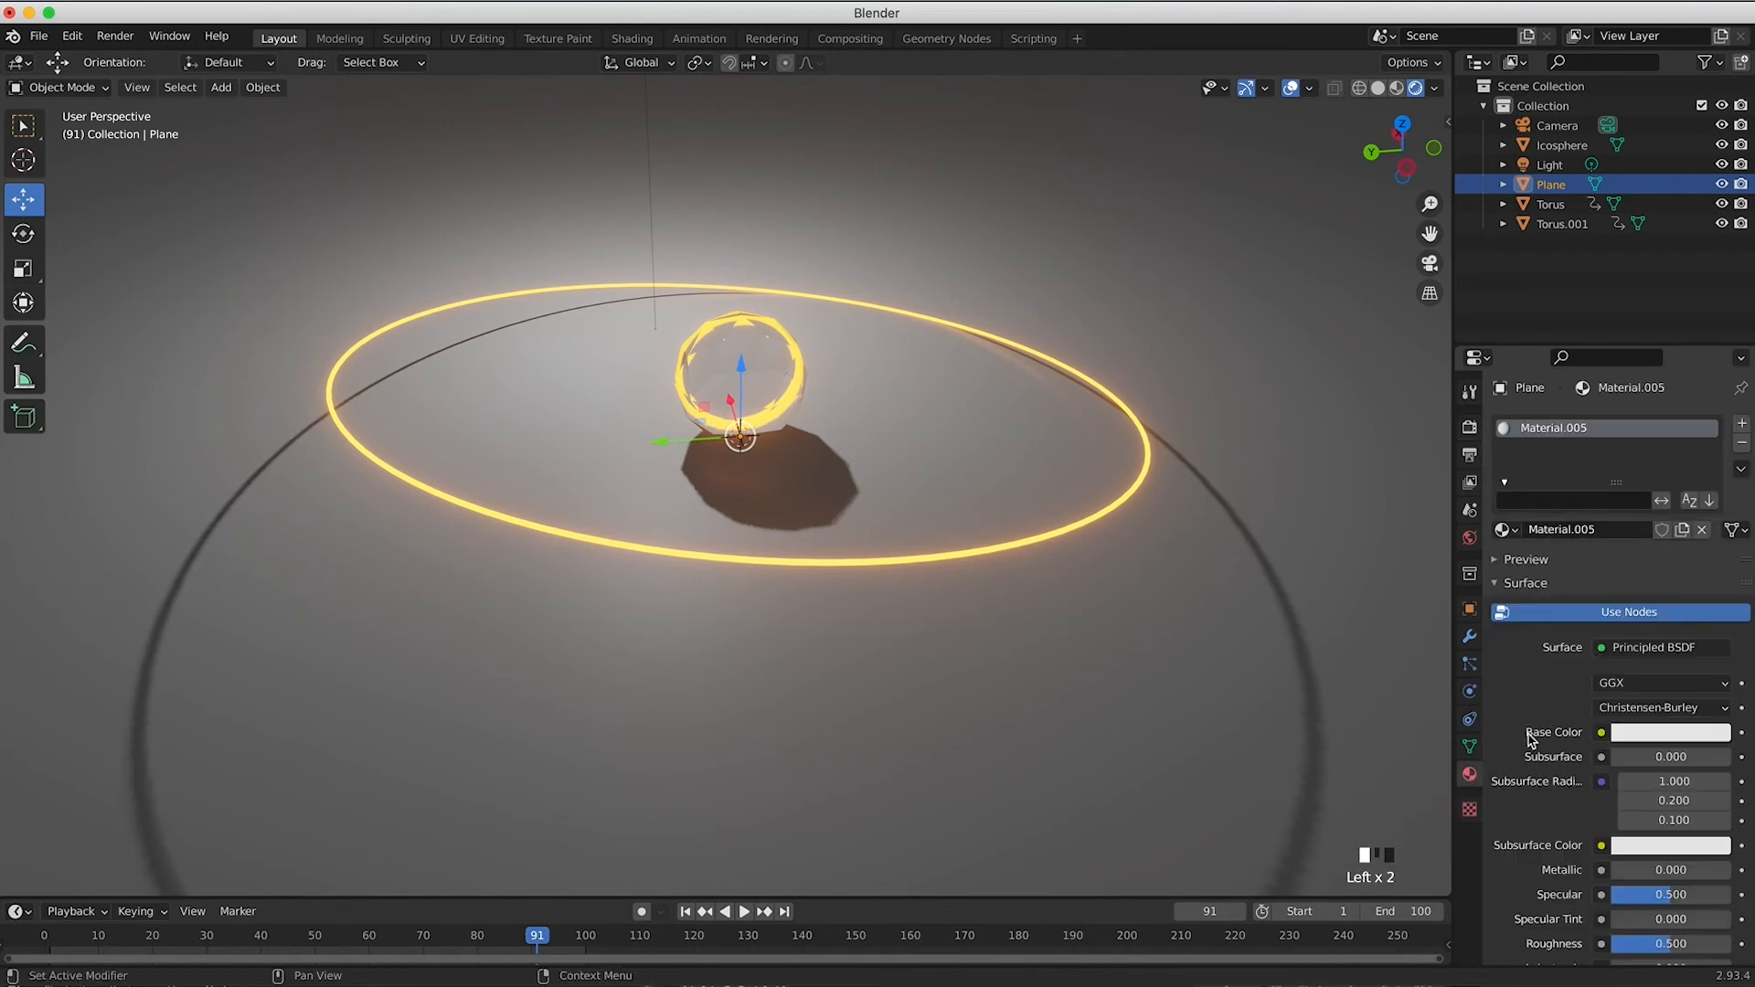
pyautogui.click(1658, 737)
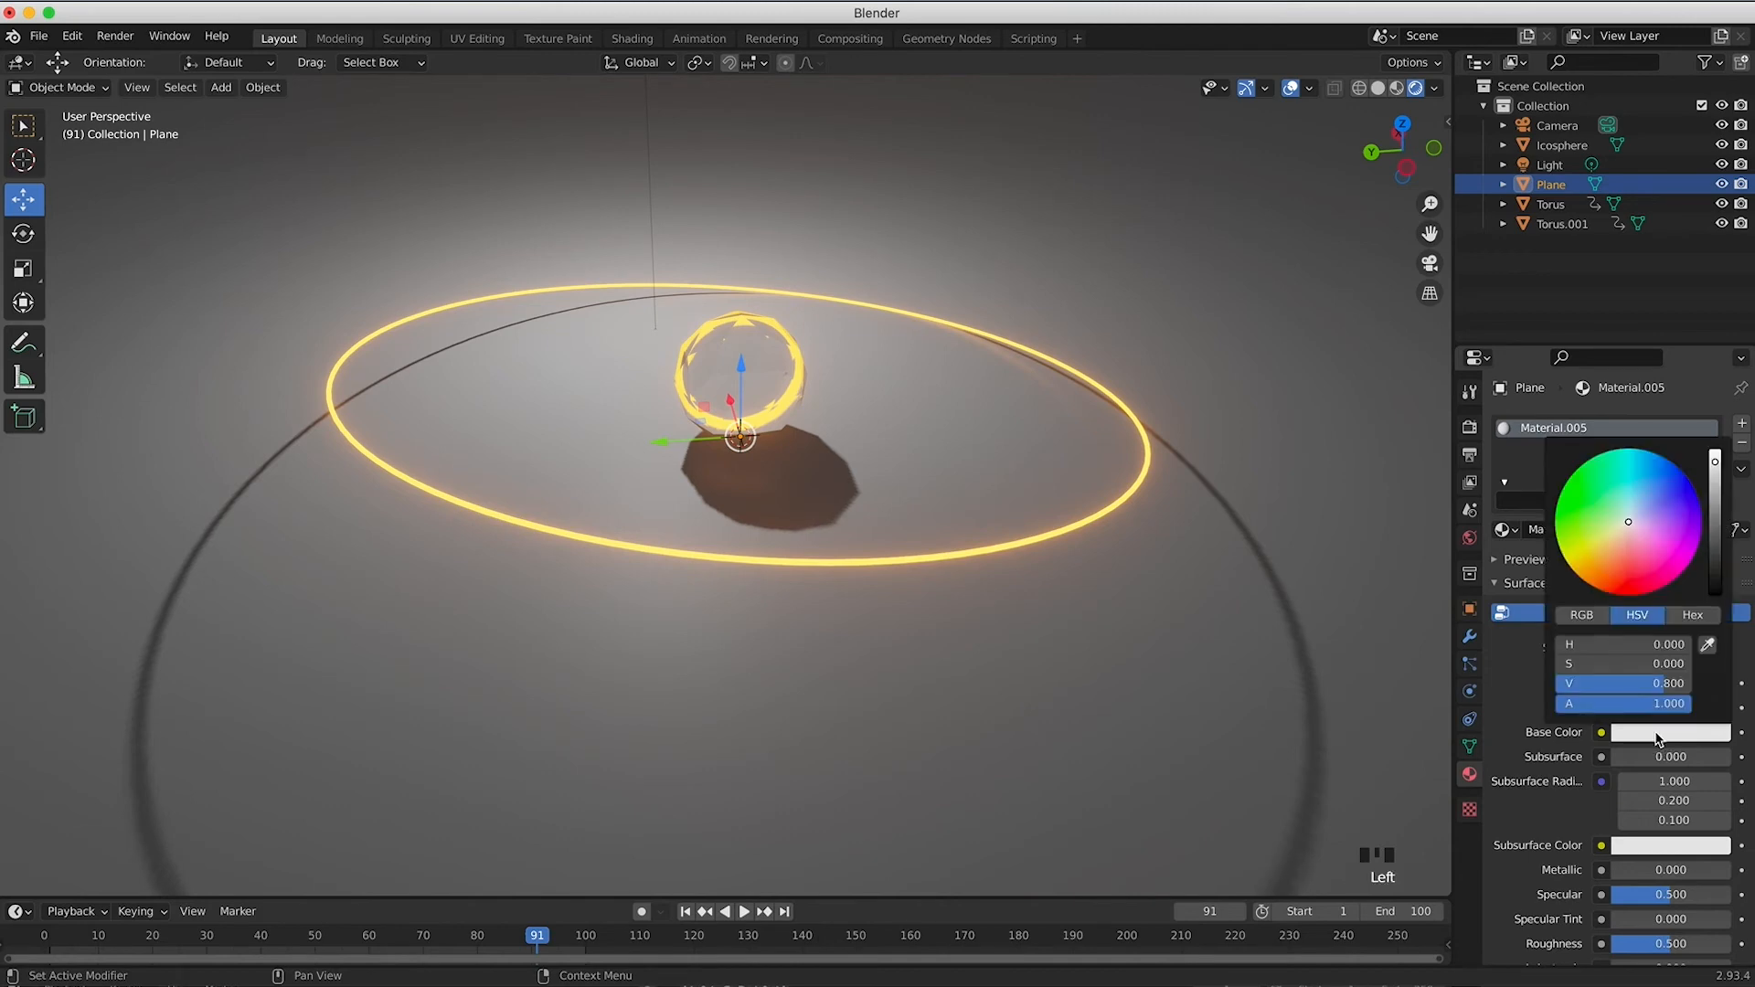
pyautogui.click(1722, 582)
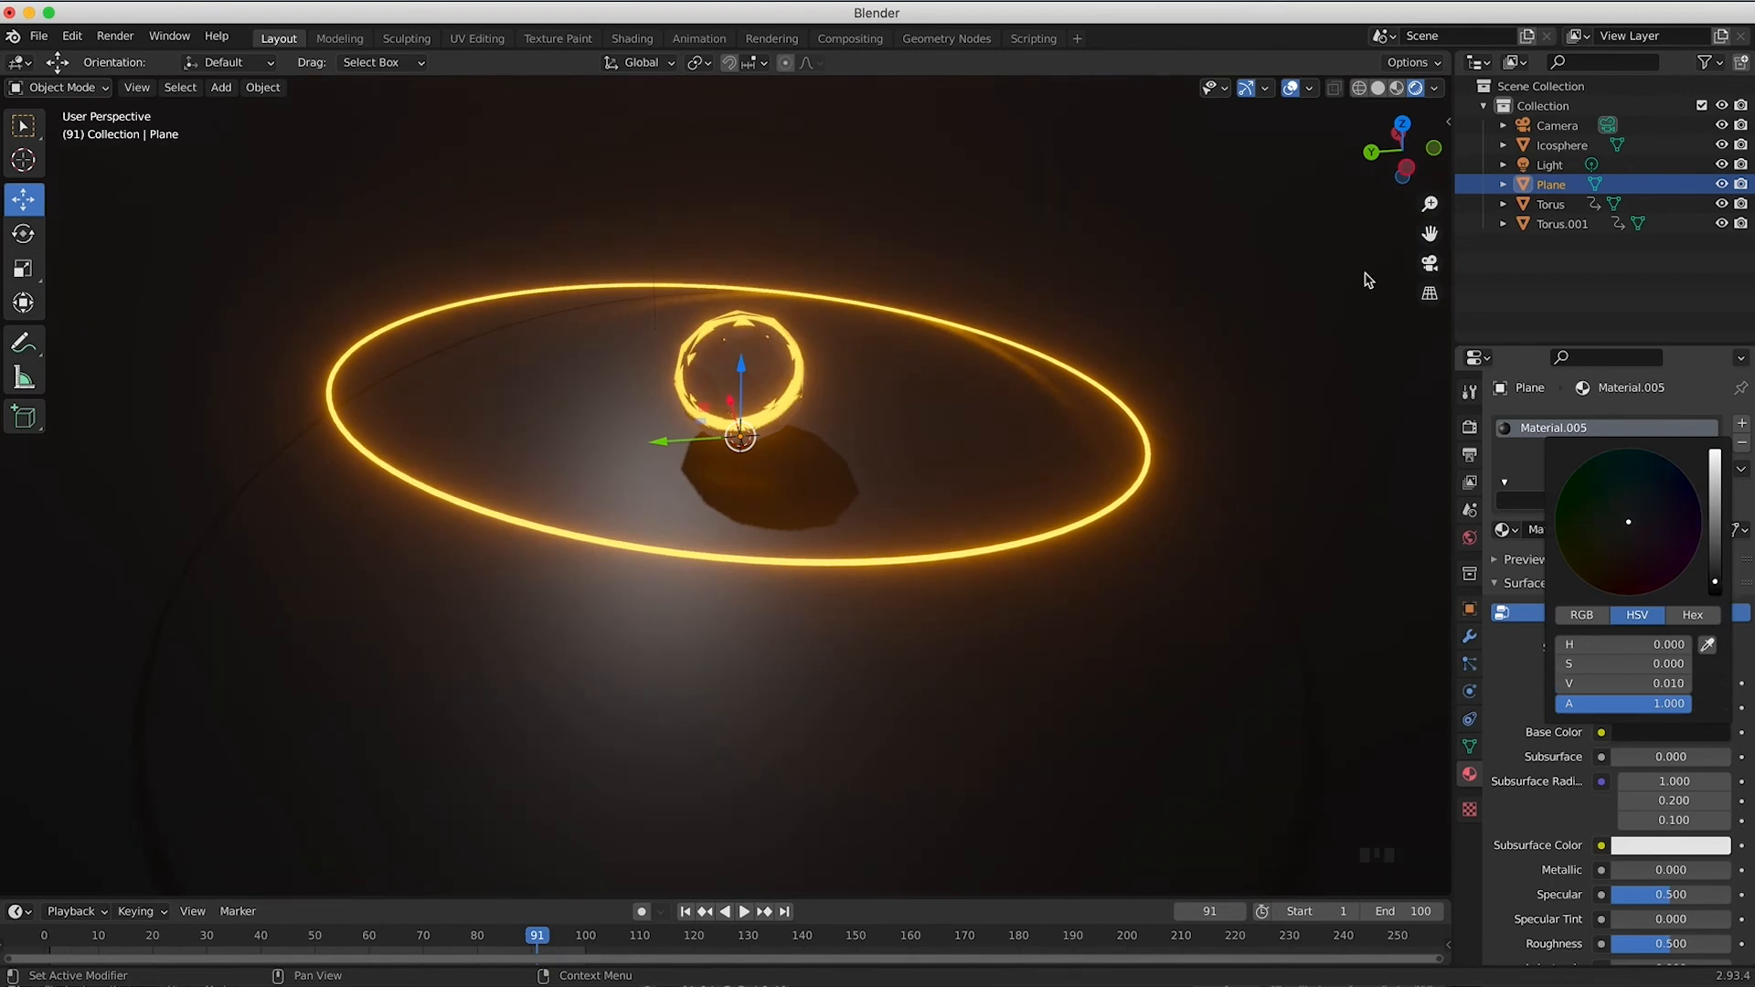
# Step: Set the point light's color to warm orange with hue 0.075 and saturation 0.773, and its power to 100 W
pyautogui.click(1553, 165)
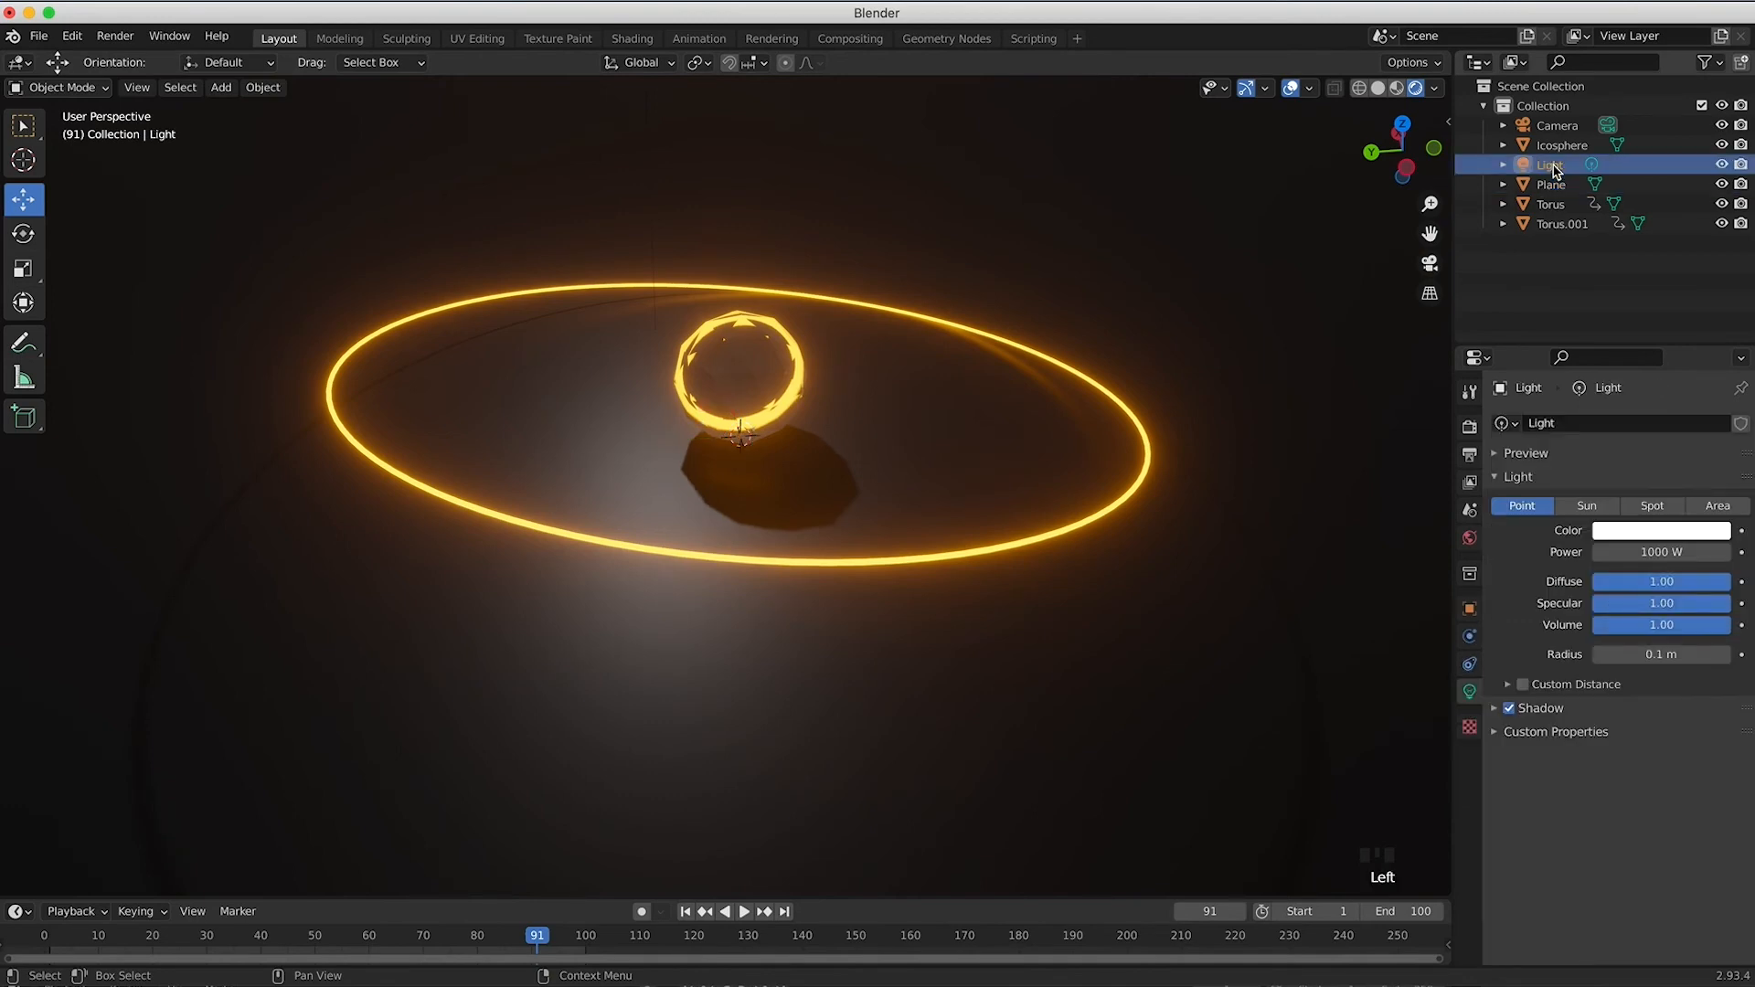
pyautogui.click(1662, 532)
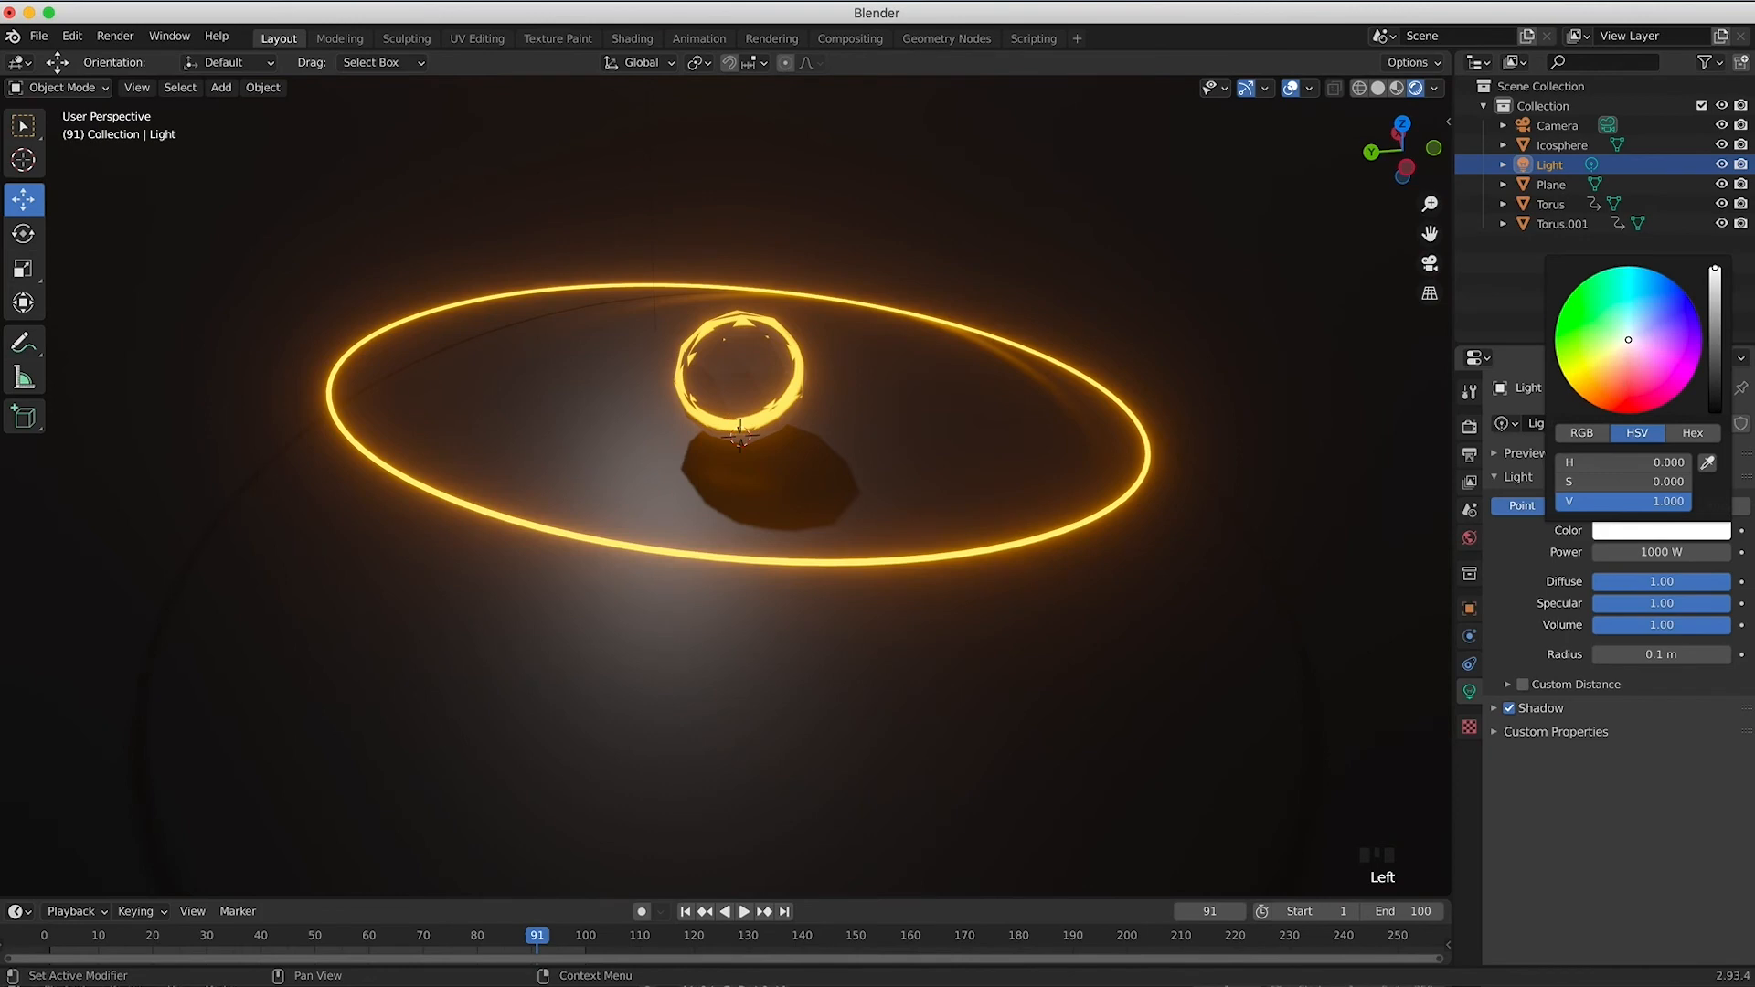
pyautogui.click(1609, 372)
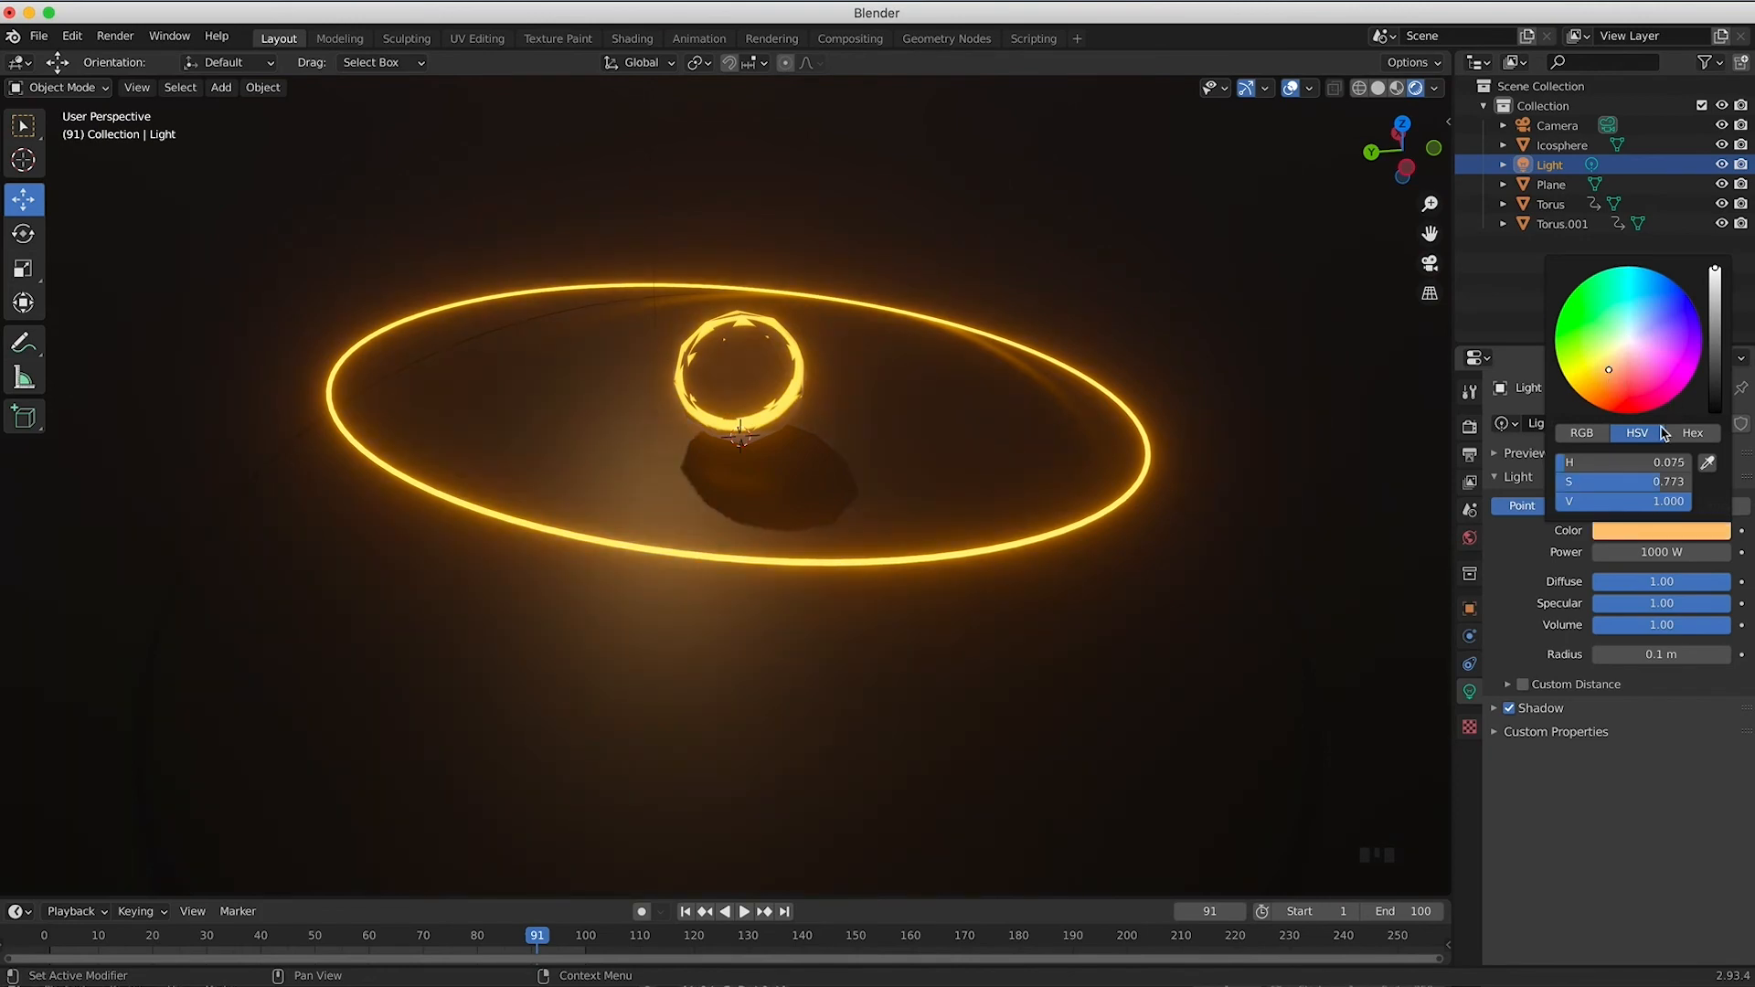
pyautogui.click(1668, 554)
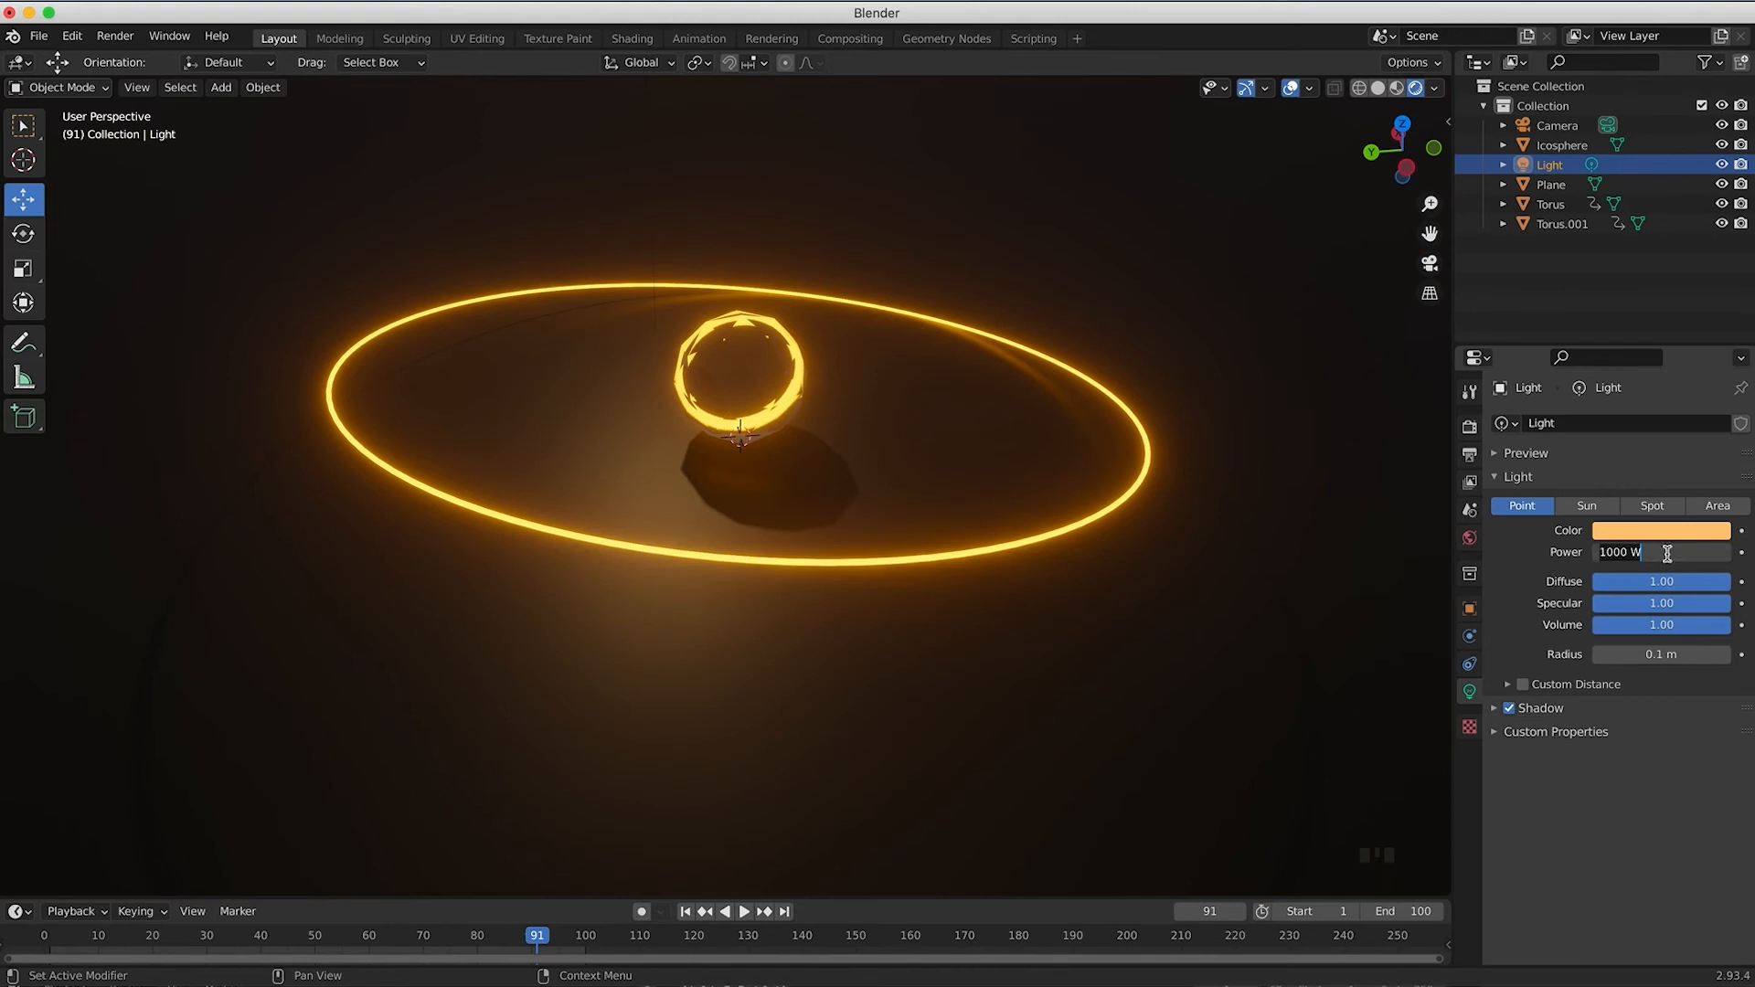
pyautogui.write('100')
pyautogui.press('Return')
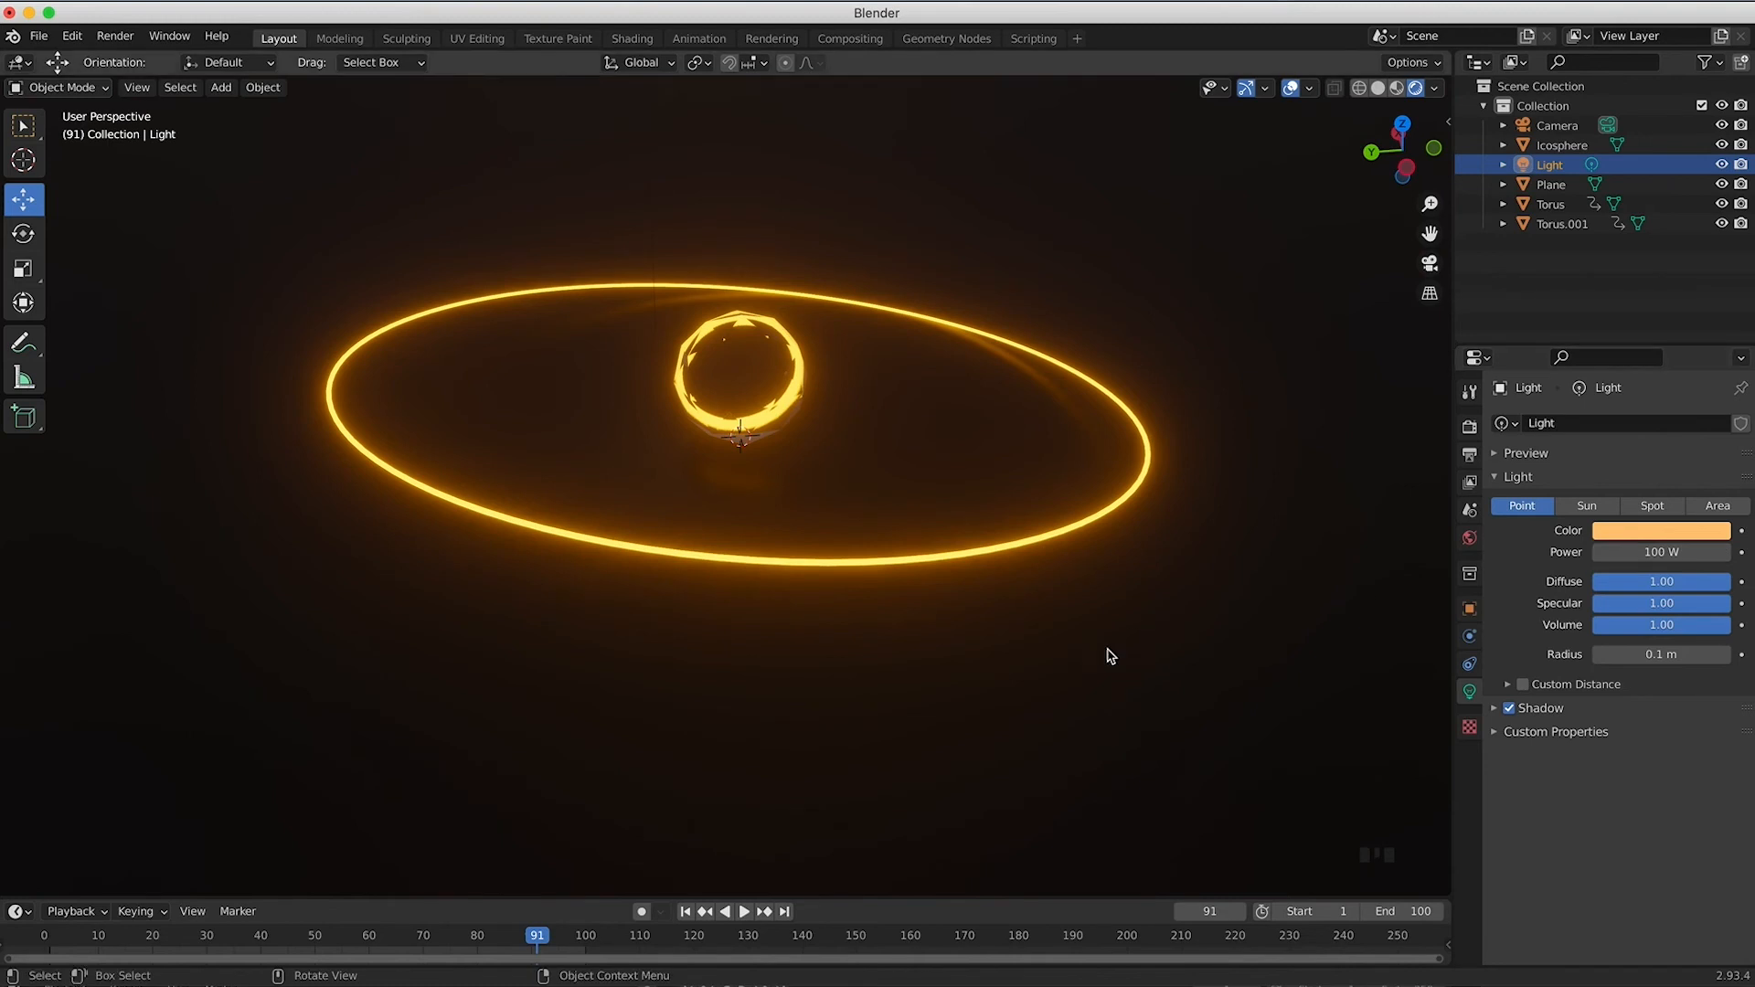
# Step: Play the animation to preview the glowing rings in rendered shading, and stop playback
pyautogui.click(747, 914)
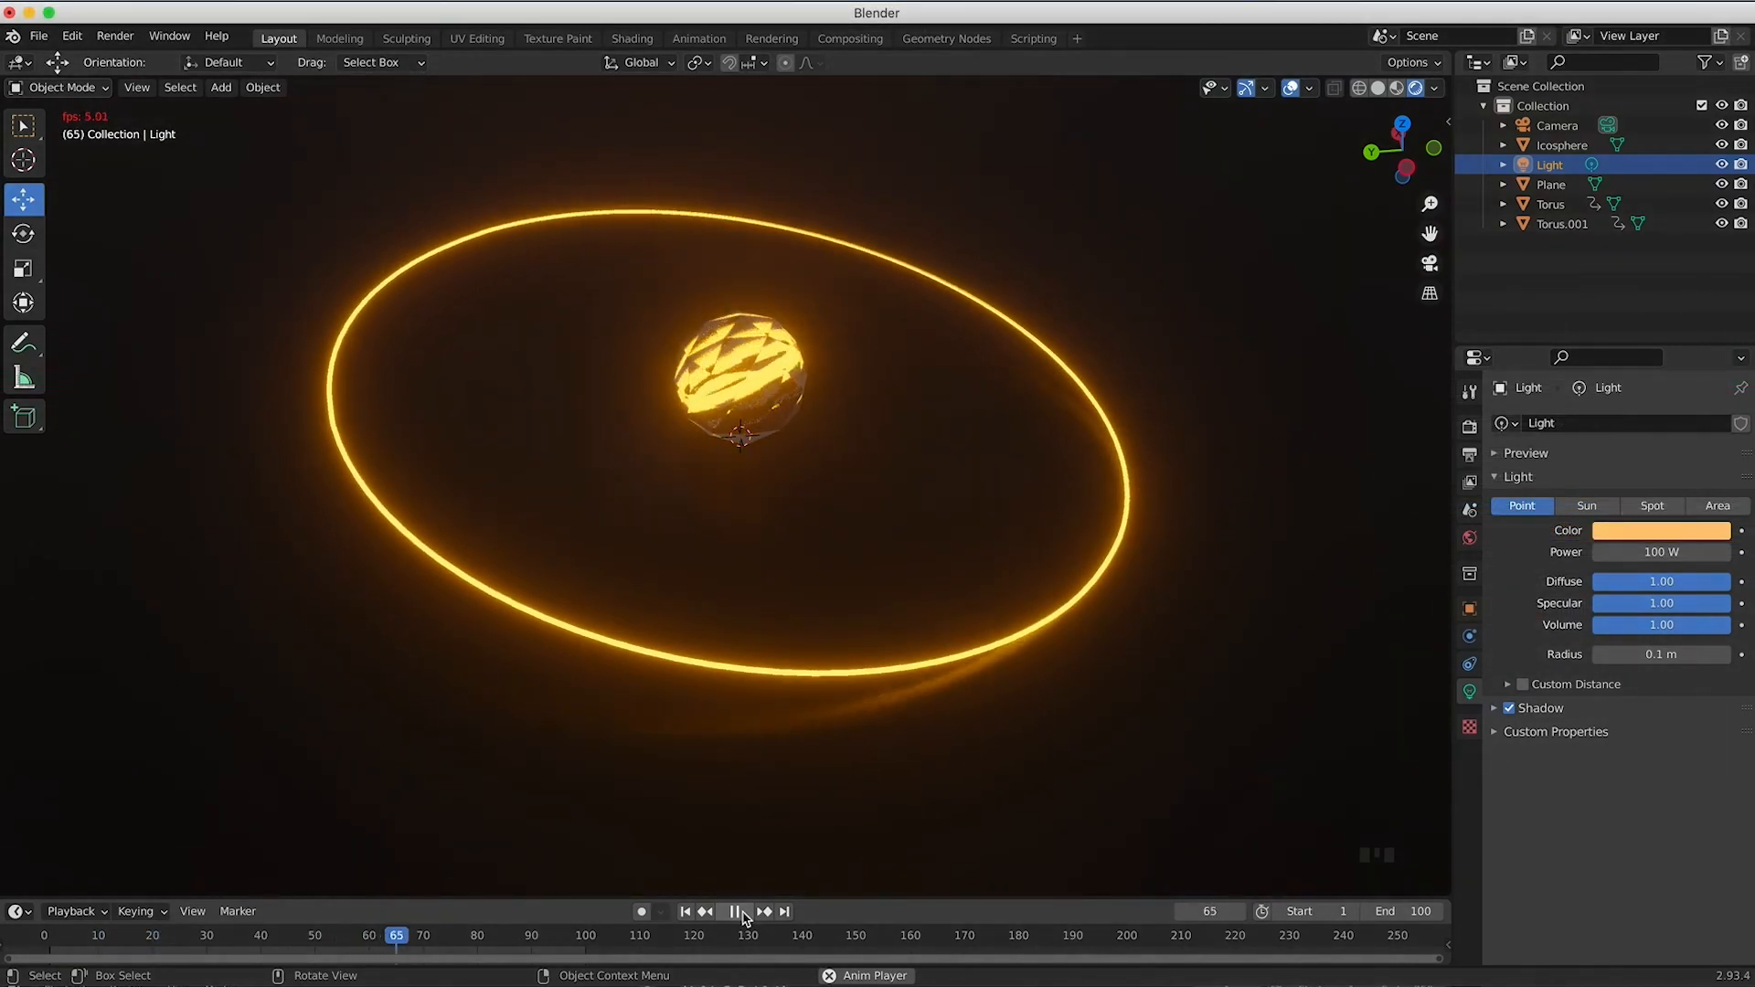
pyautogui.press('Escape')
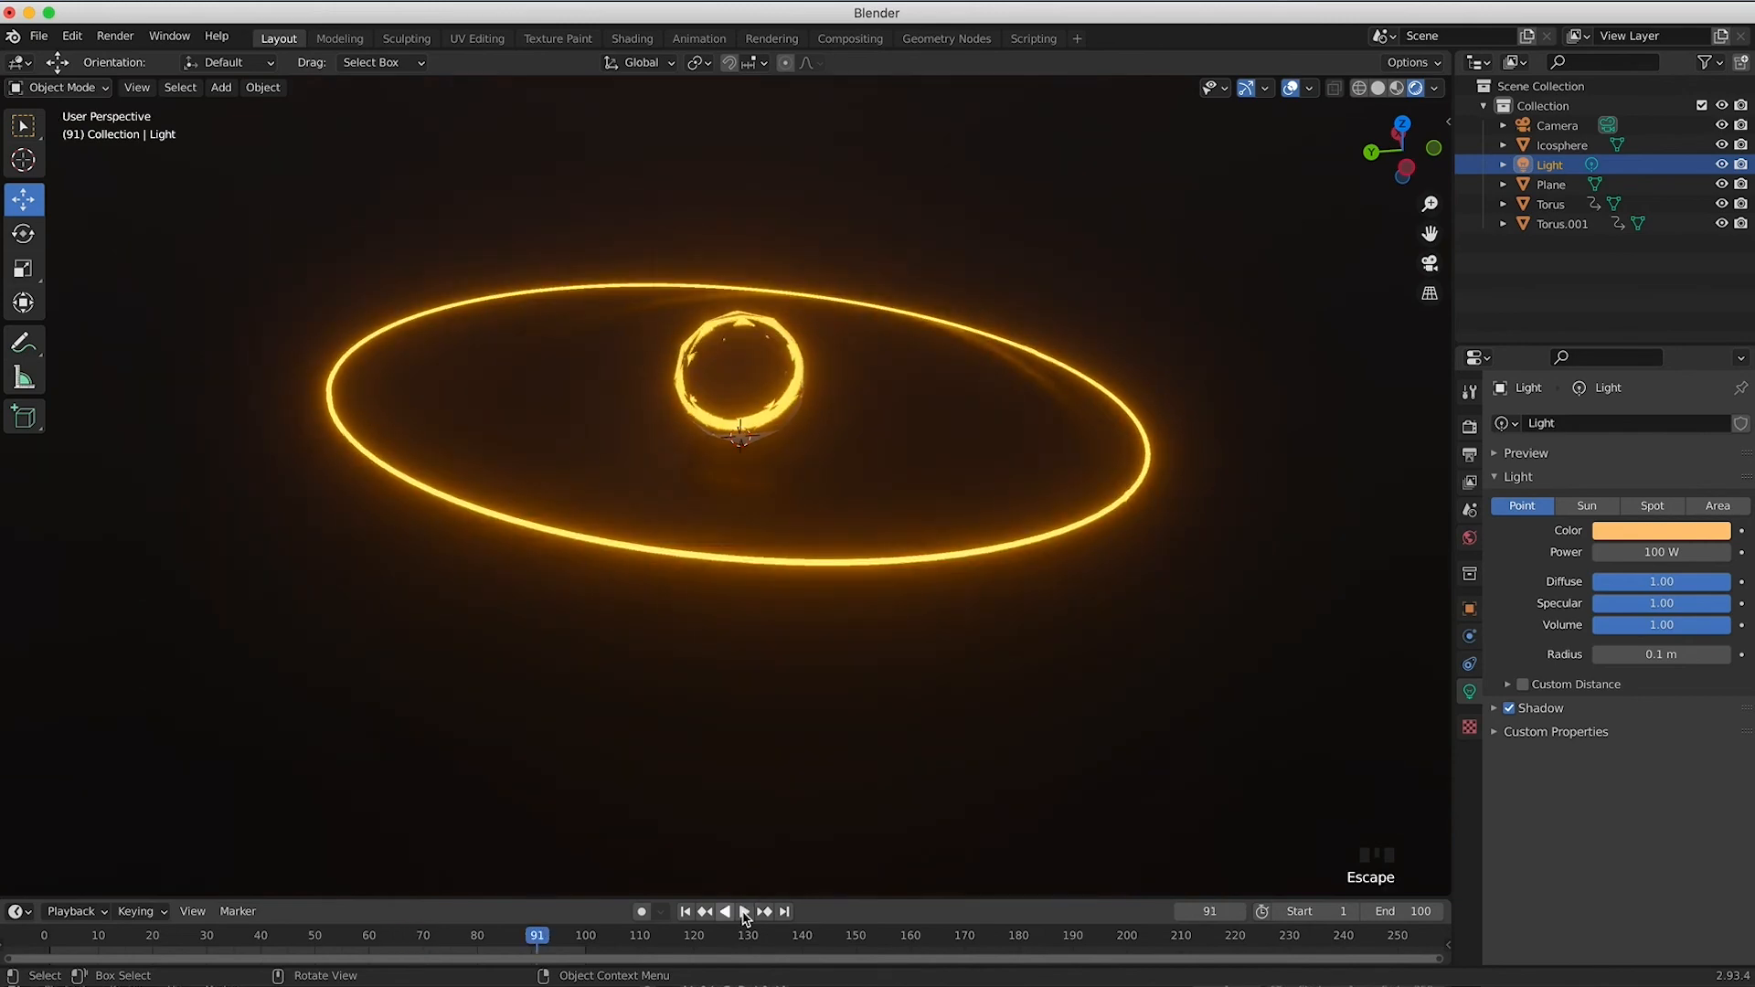
# Step: Set the render output to PNG with RGB color, saved in the Tut render folder with the Tut_ file prefix
pyautogui.click(1472, 430)
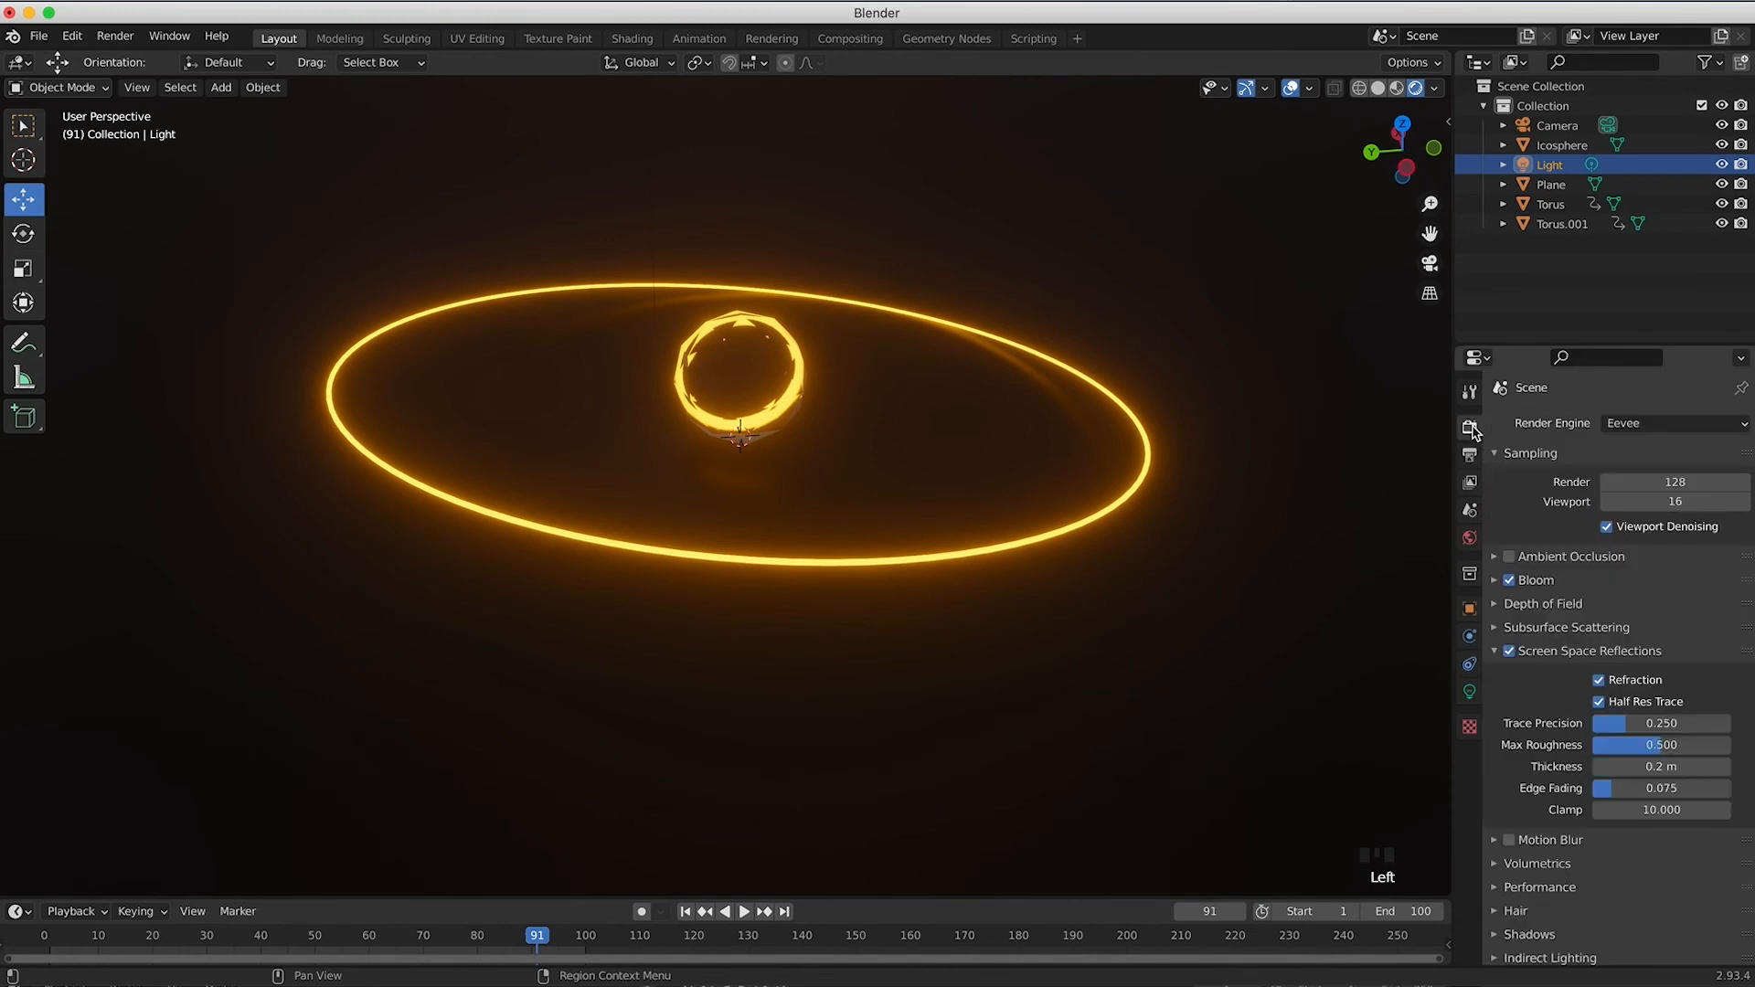
pyautogui.click(1470, 455)
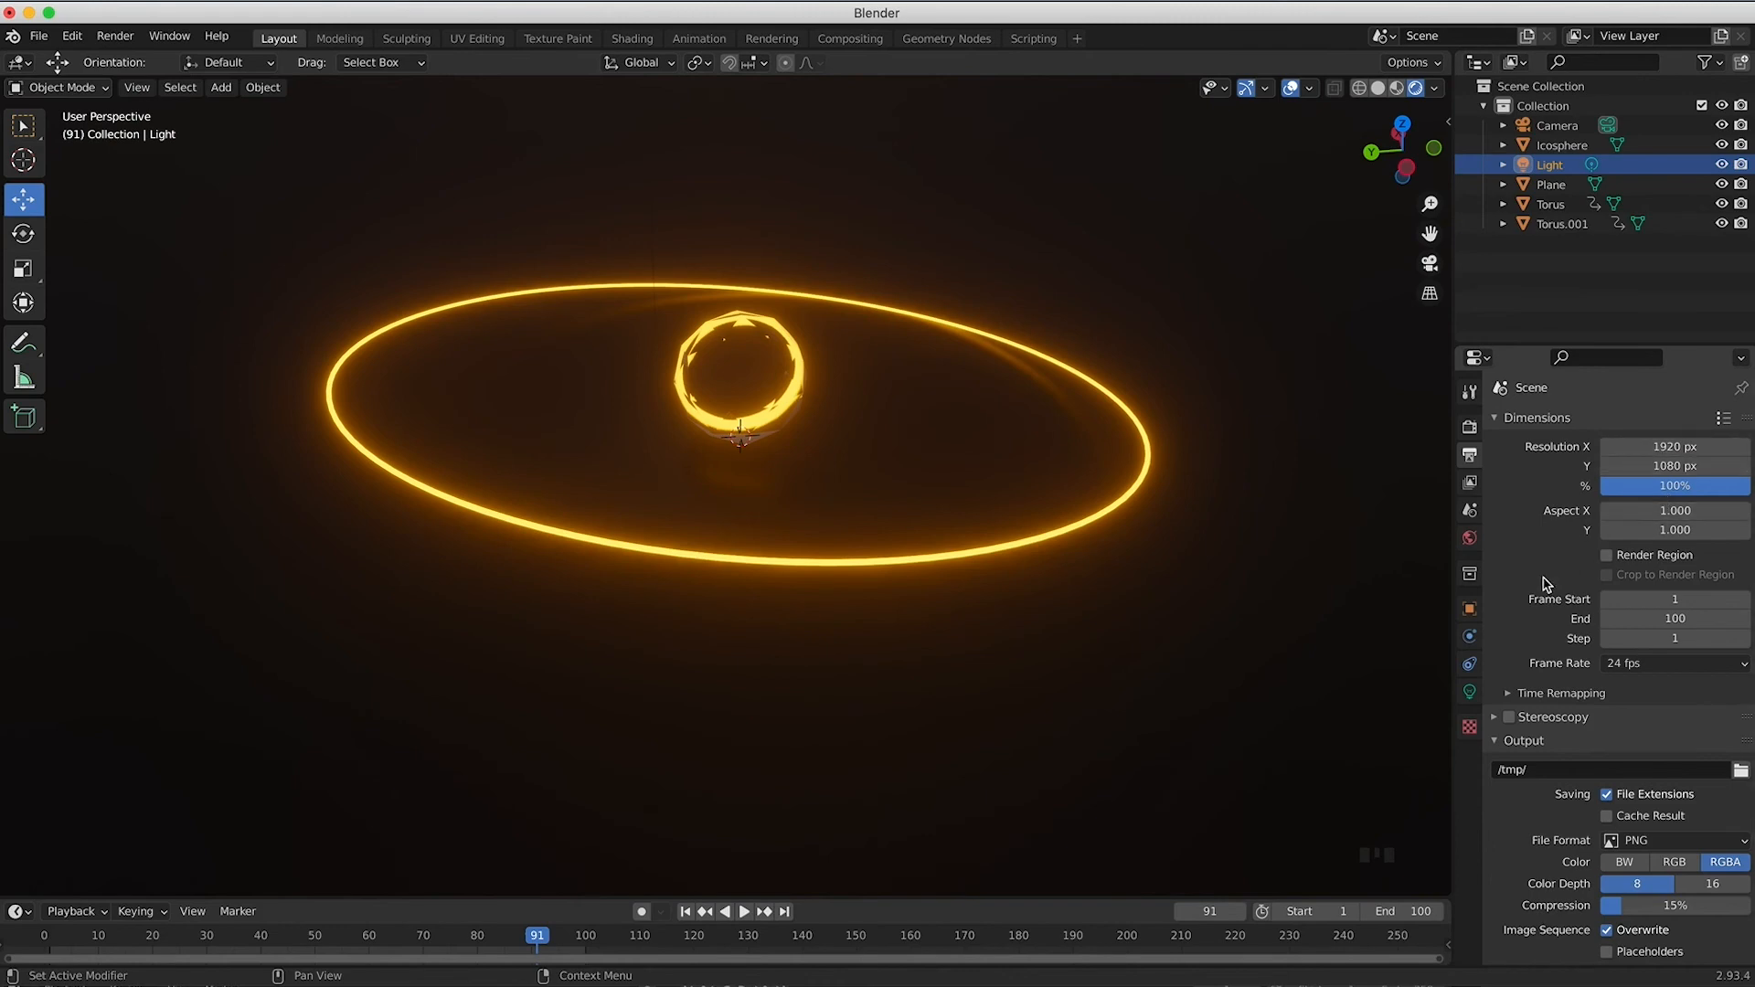
pyautogui.scroll(-1, 1546, 585)
pyautogui.scroll(-1, 1546, 585)
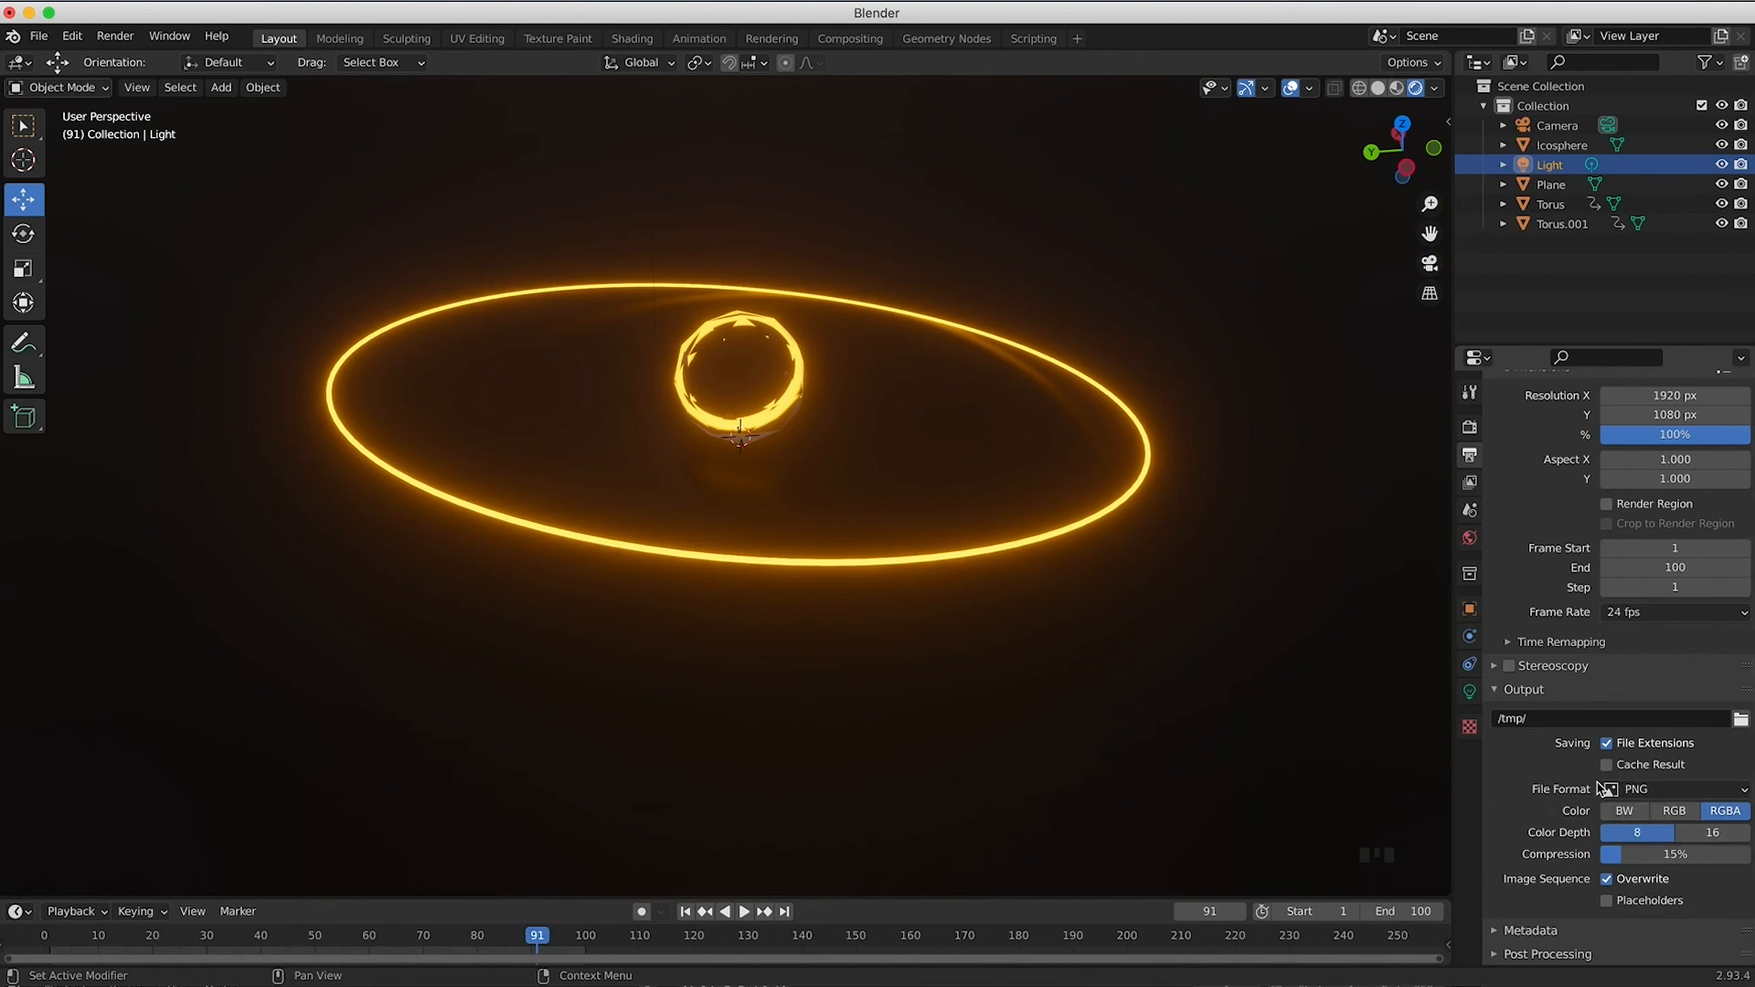
pyautogui.click(1679, 820)
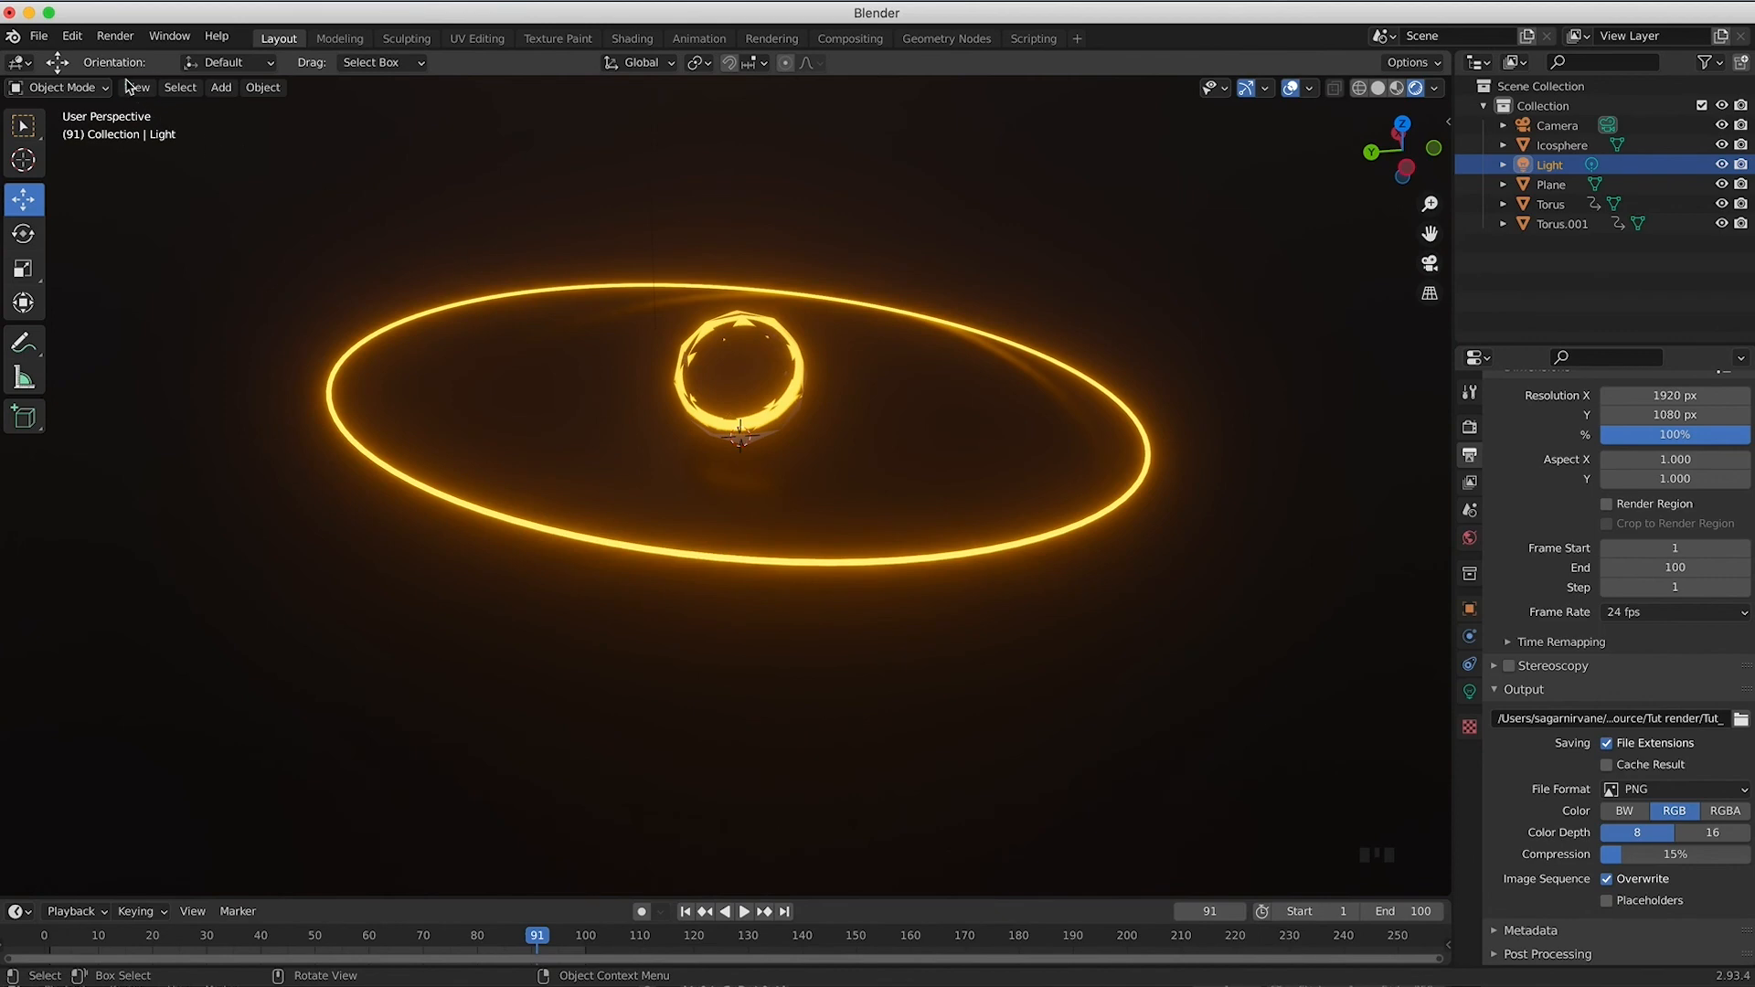
pyautogui.click(124, 44)
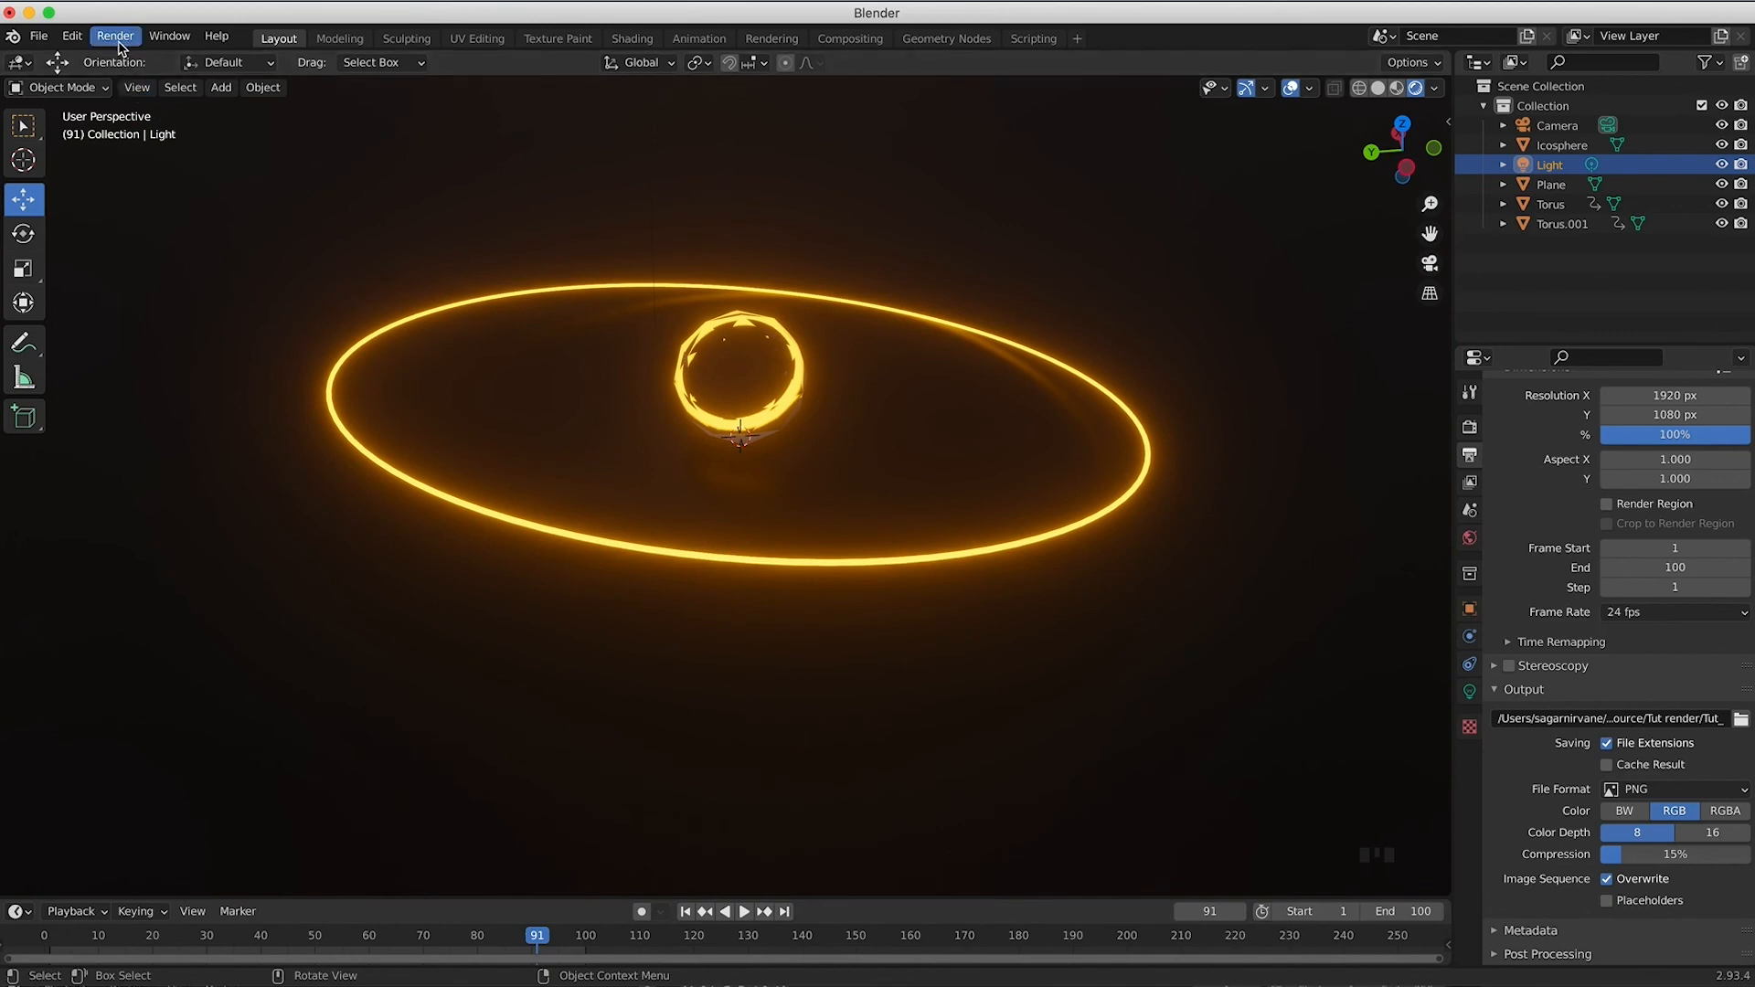
pyautogui.click(120, 47)
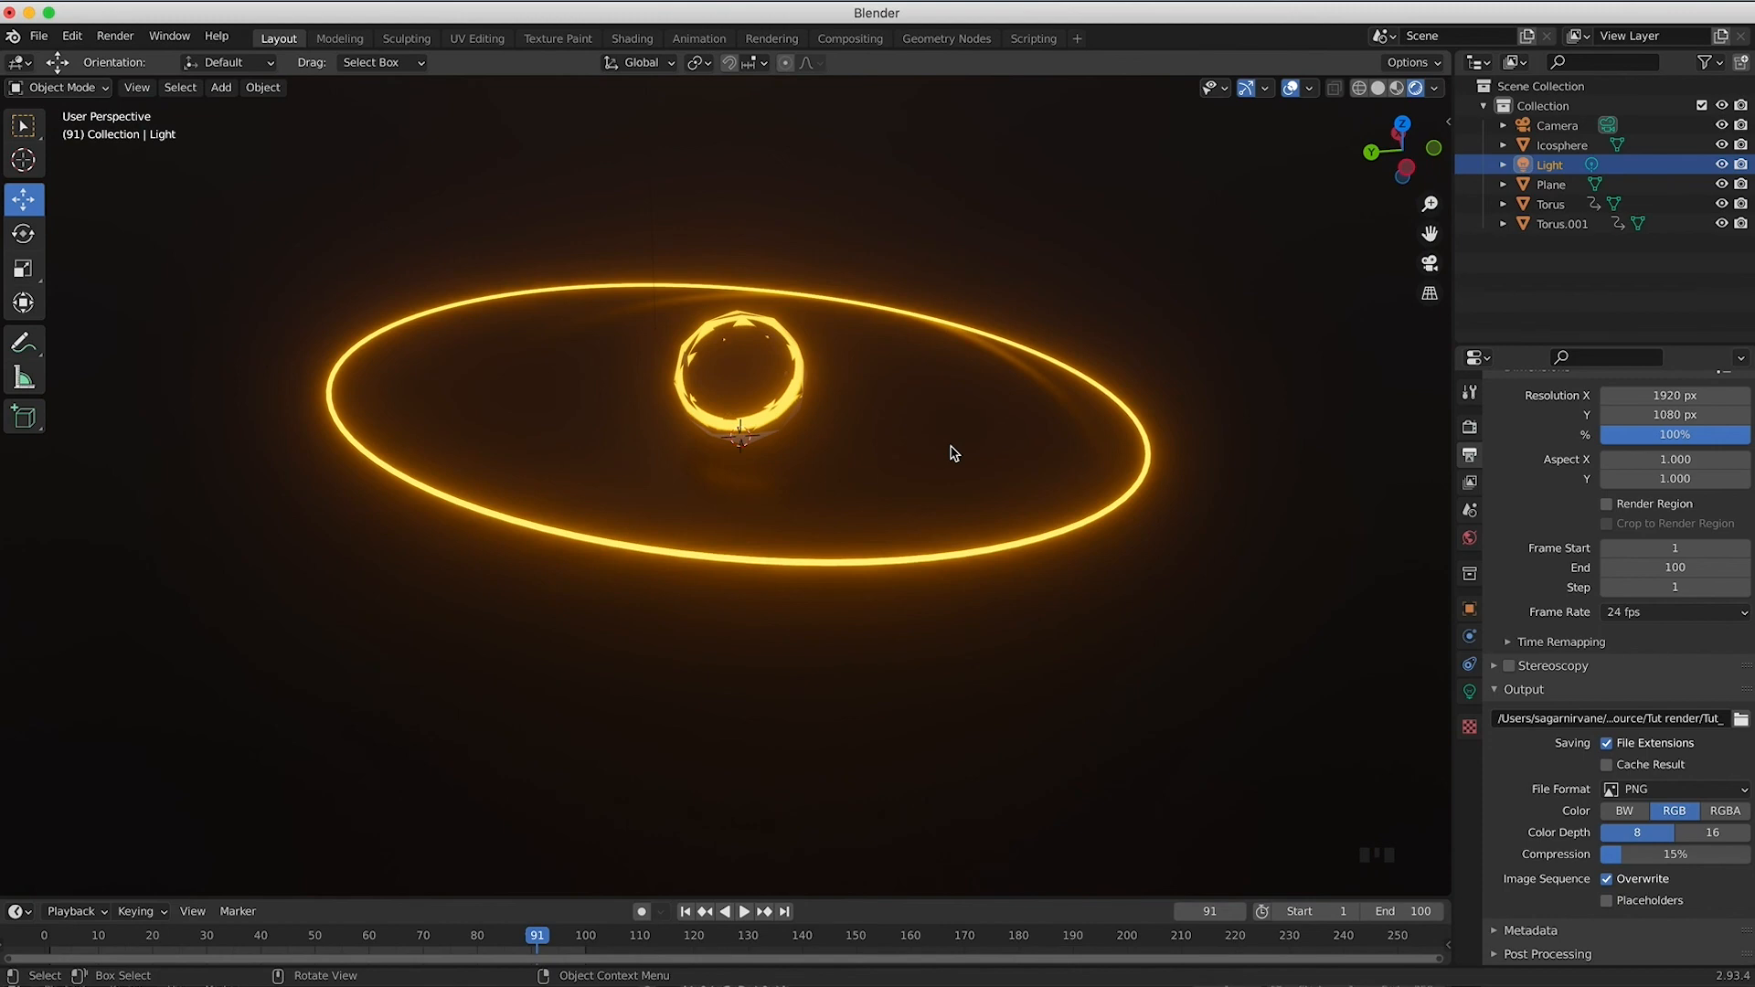
# Step: Select the scene camera above the rings and look through it
pyautogui.keyDown('shift'); pyautogui.scroll(4, 951, 446); pyautogui.keyUp('shift')
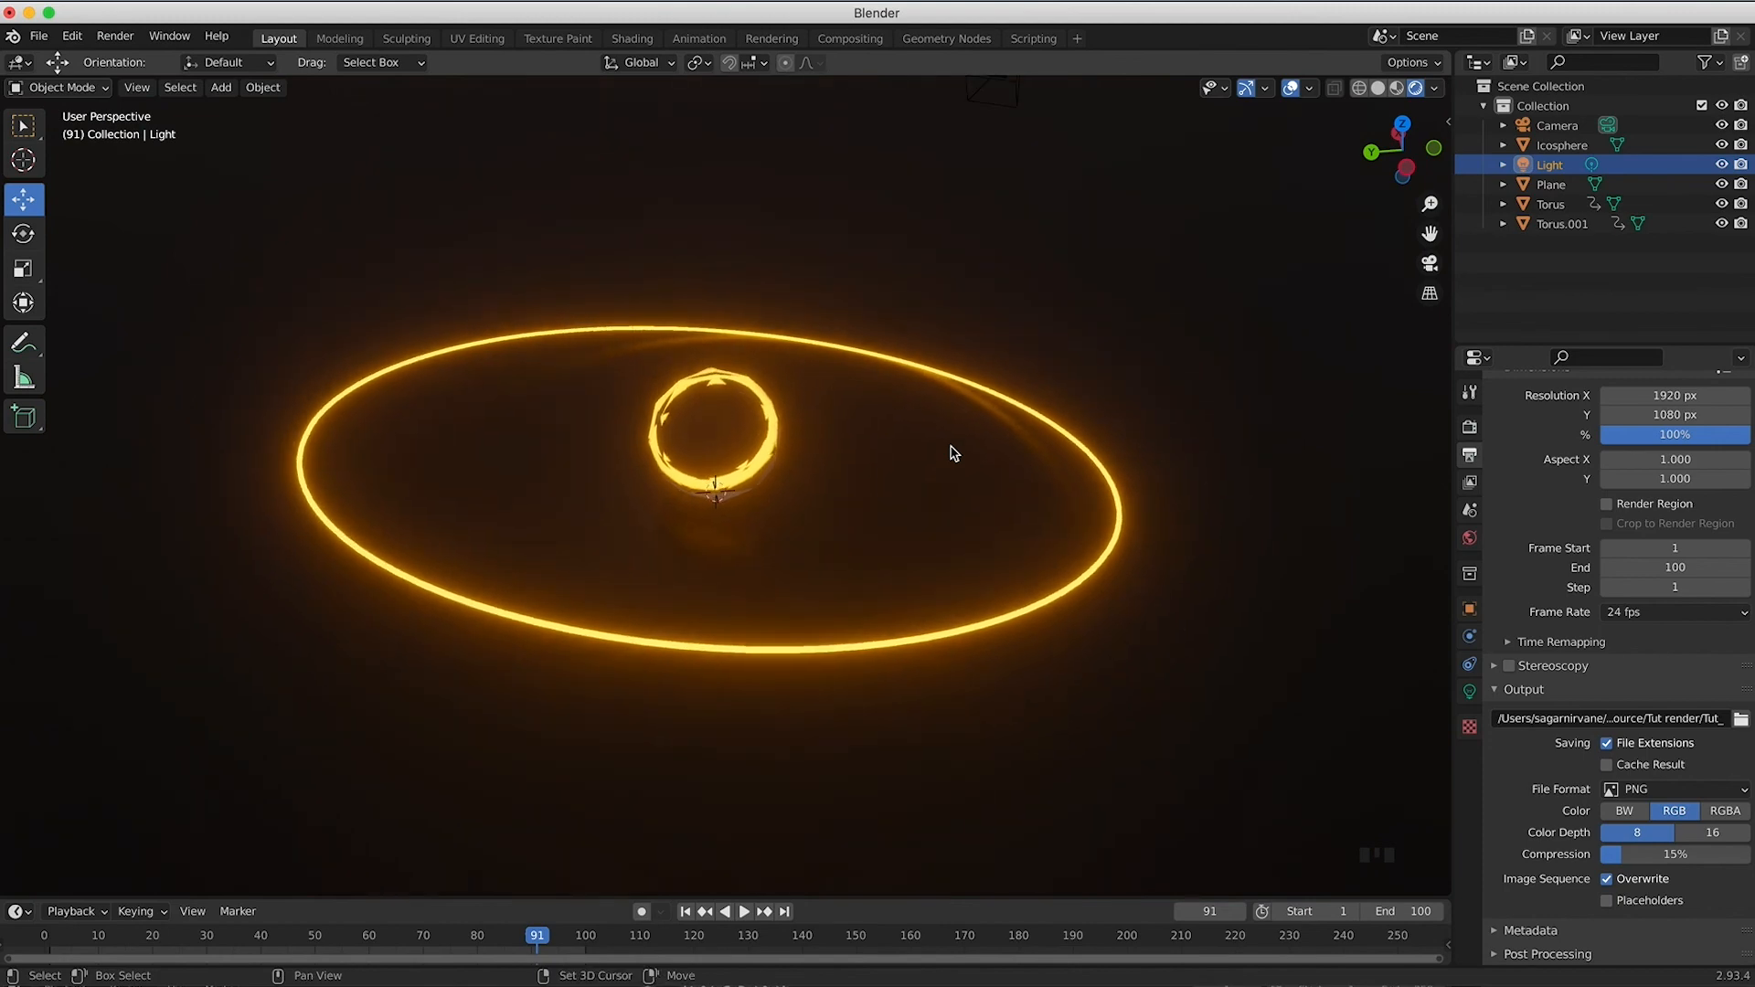
pyautogui.keyDown('shift'); pyautogui.scroll(4, 953, 452); pyautogui.keyUp('shift')
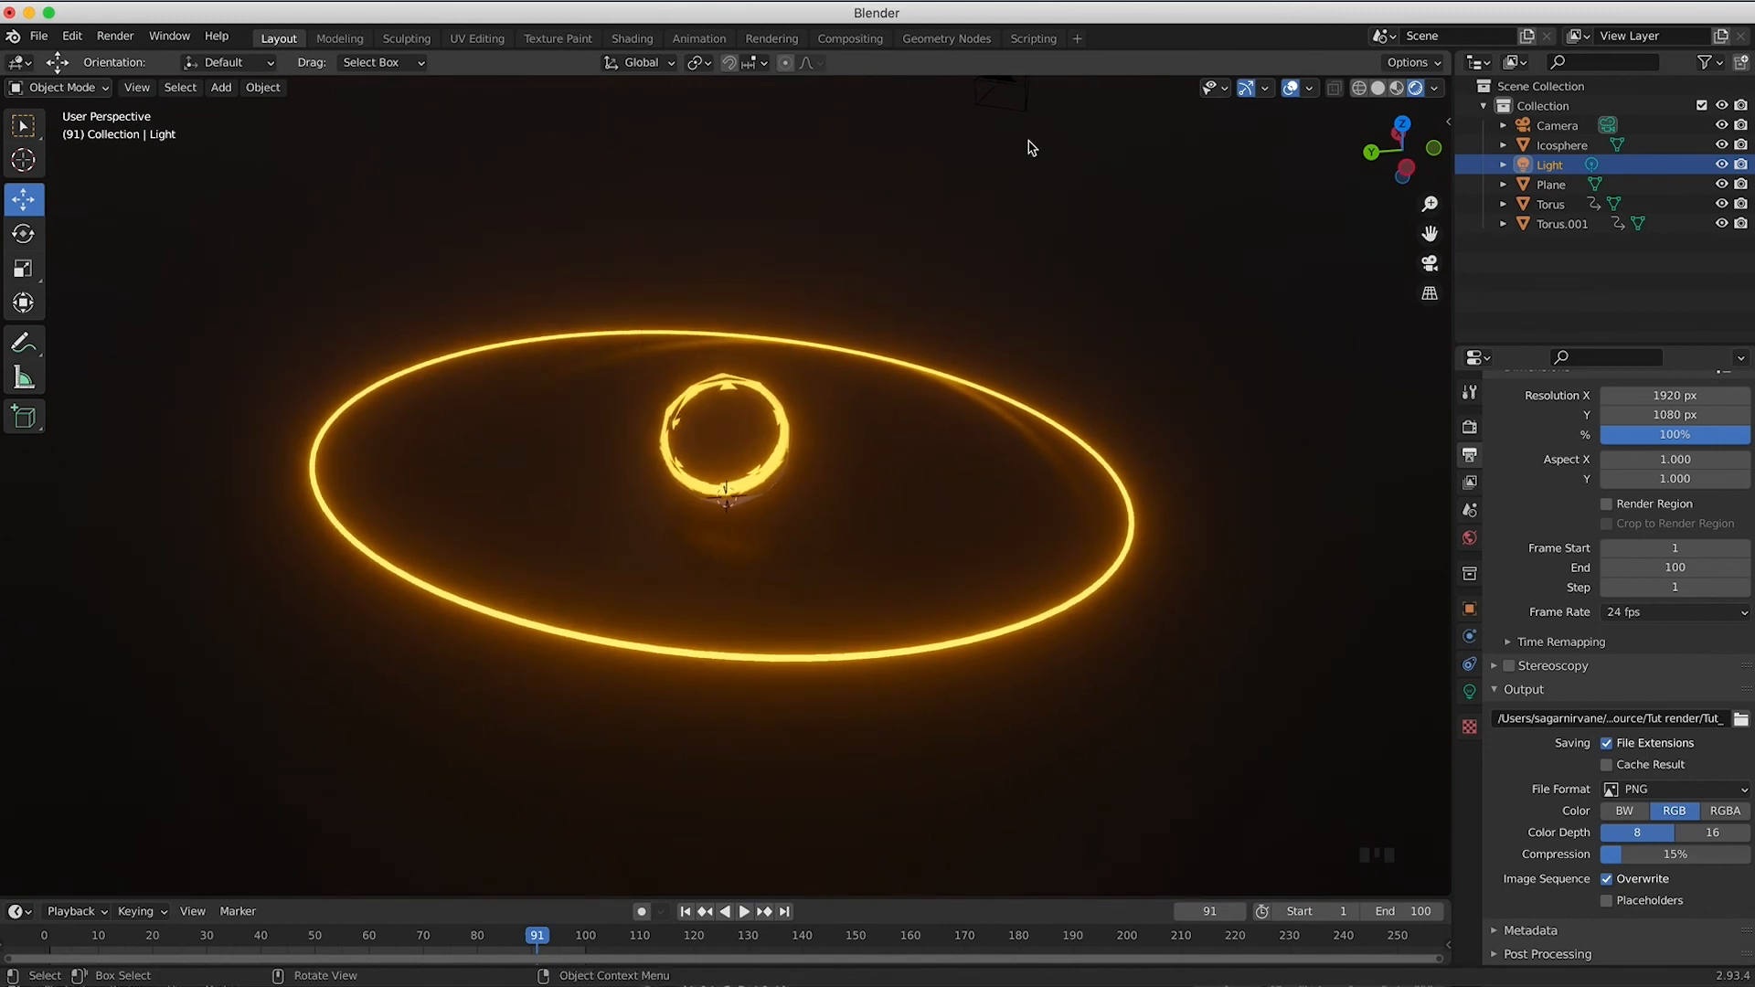
pyautogui.keyDown('shift'); pyautogui.scroll(6, 1021, 117); pyautogui.keyUp('shift')
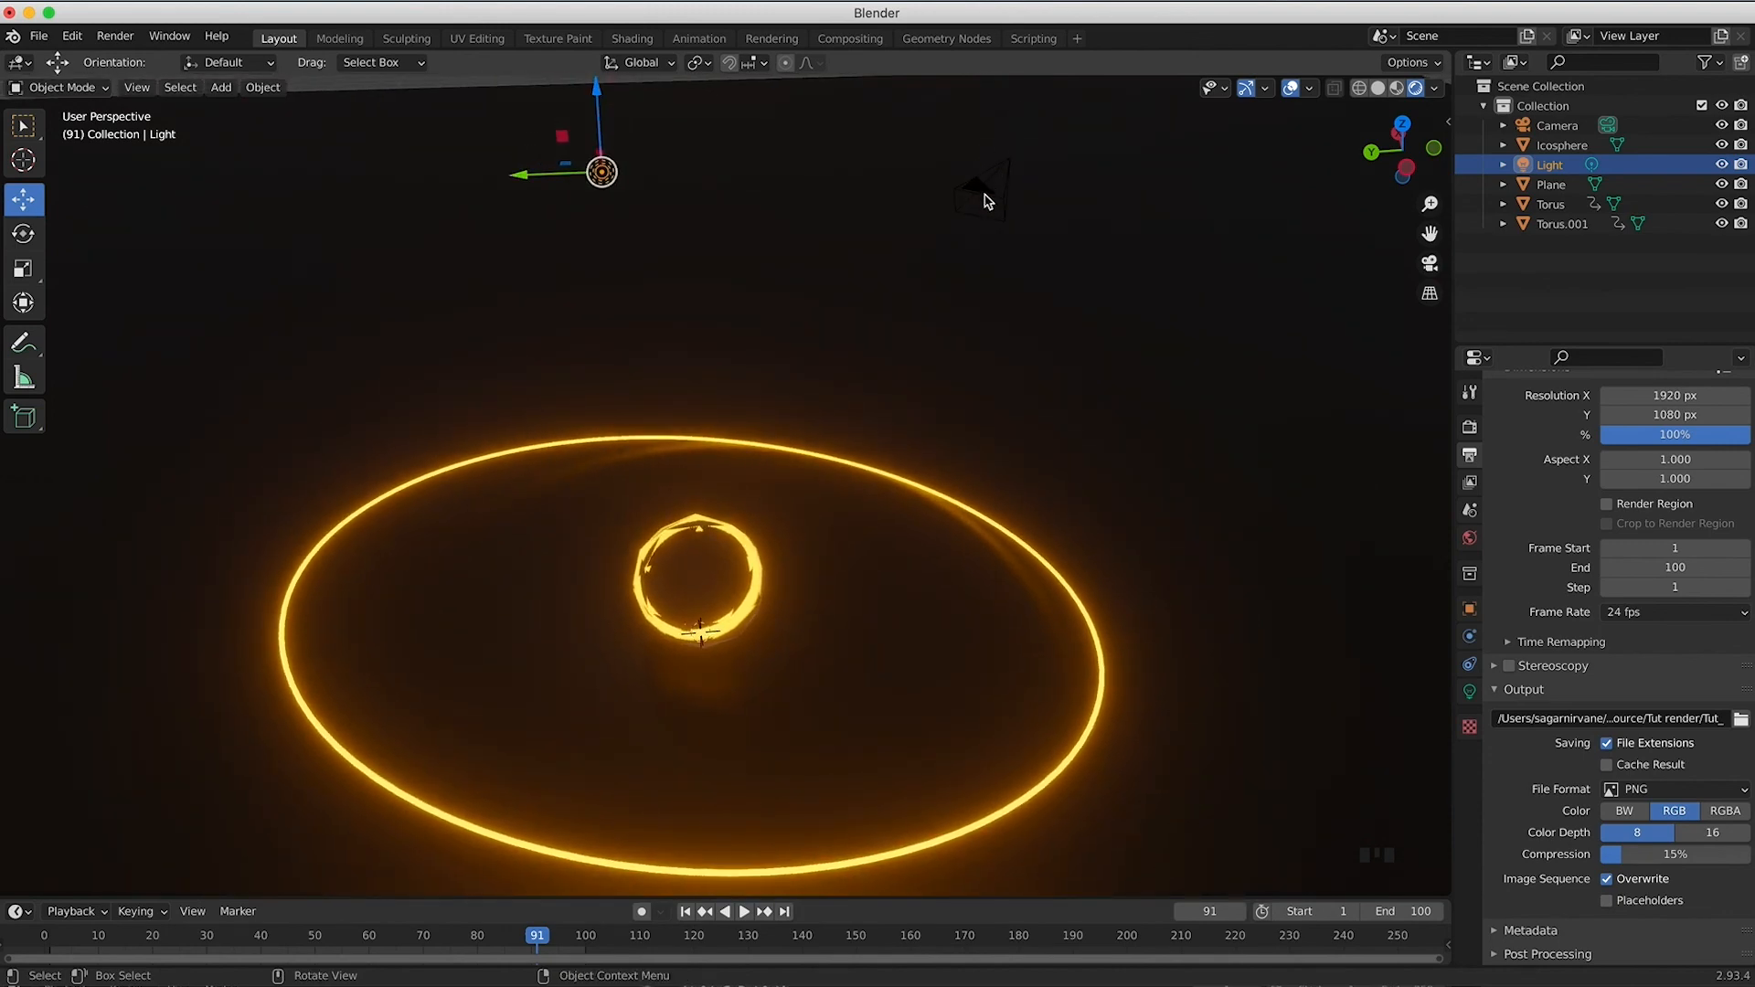
pyautogui.click(985, 197)
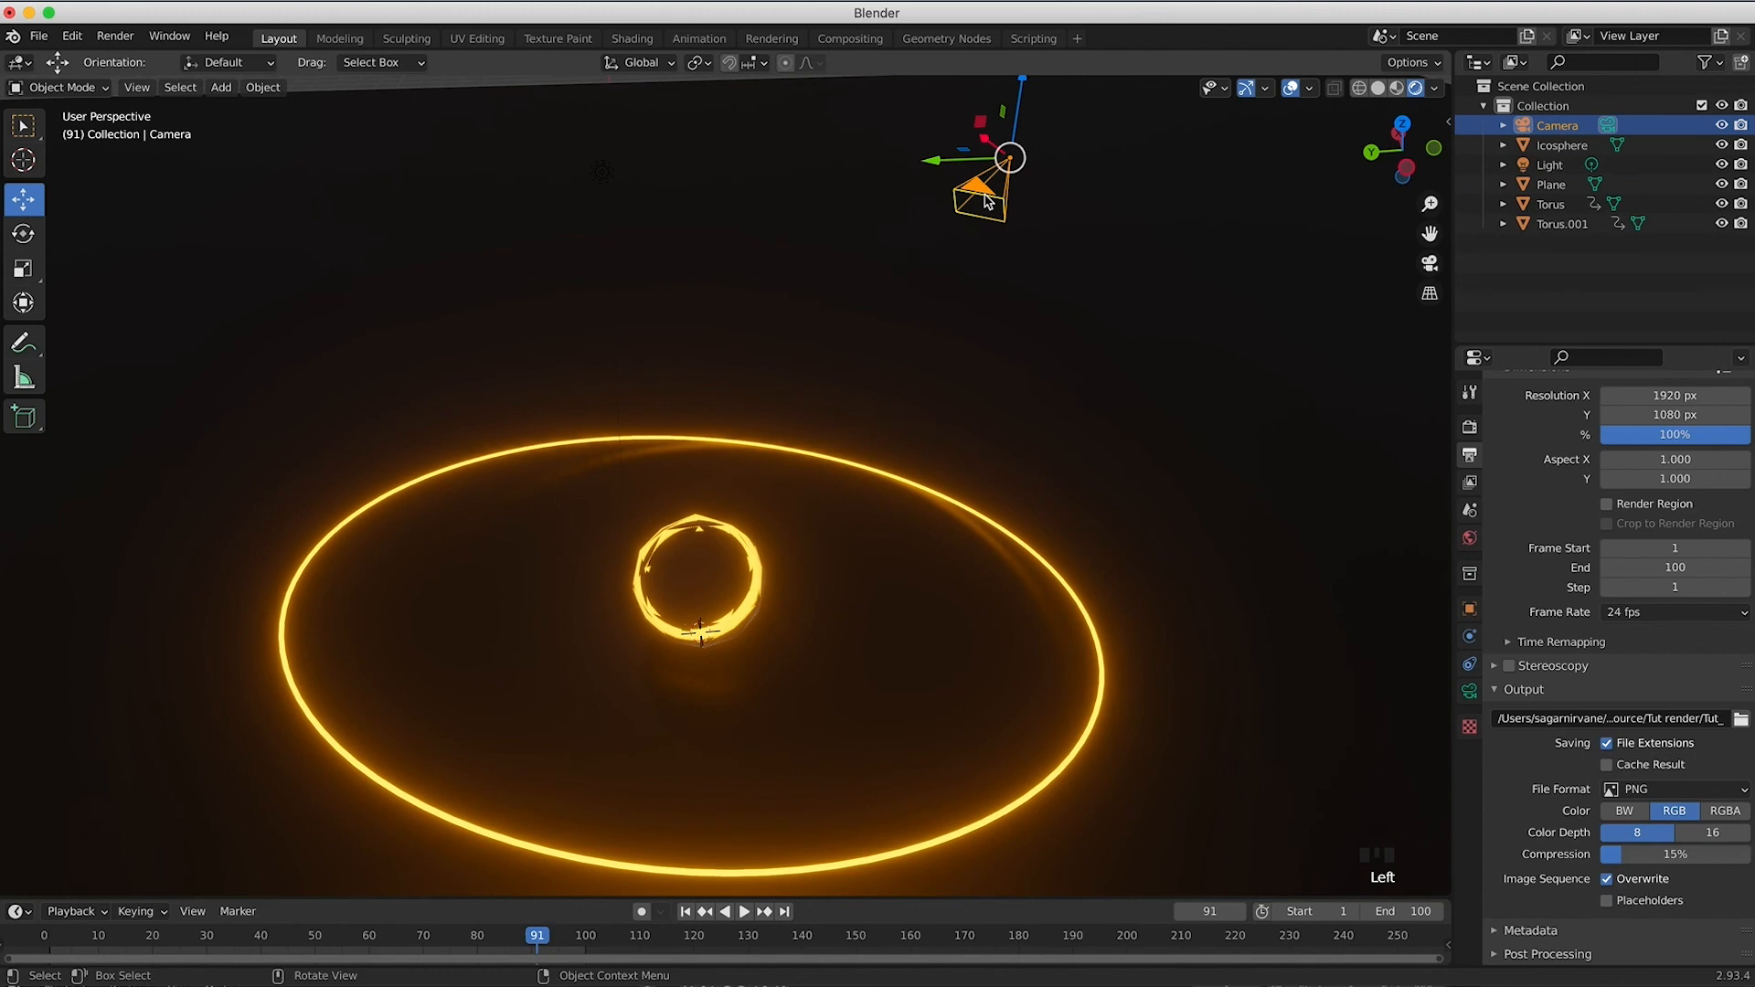
pyautogui.press('KP_0')
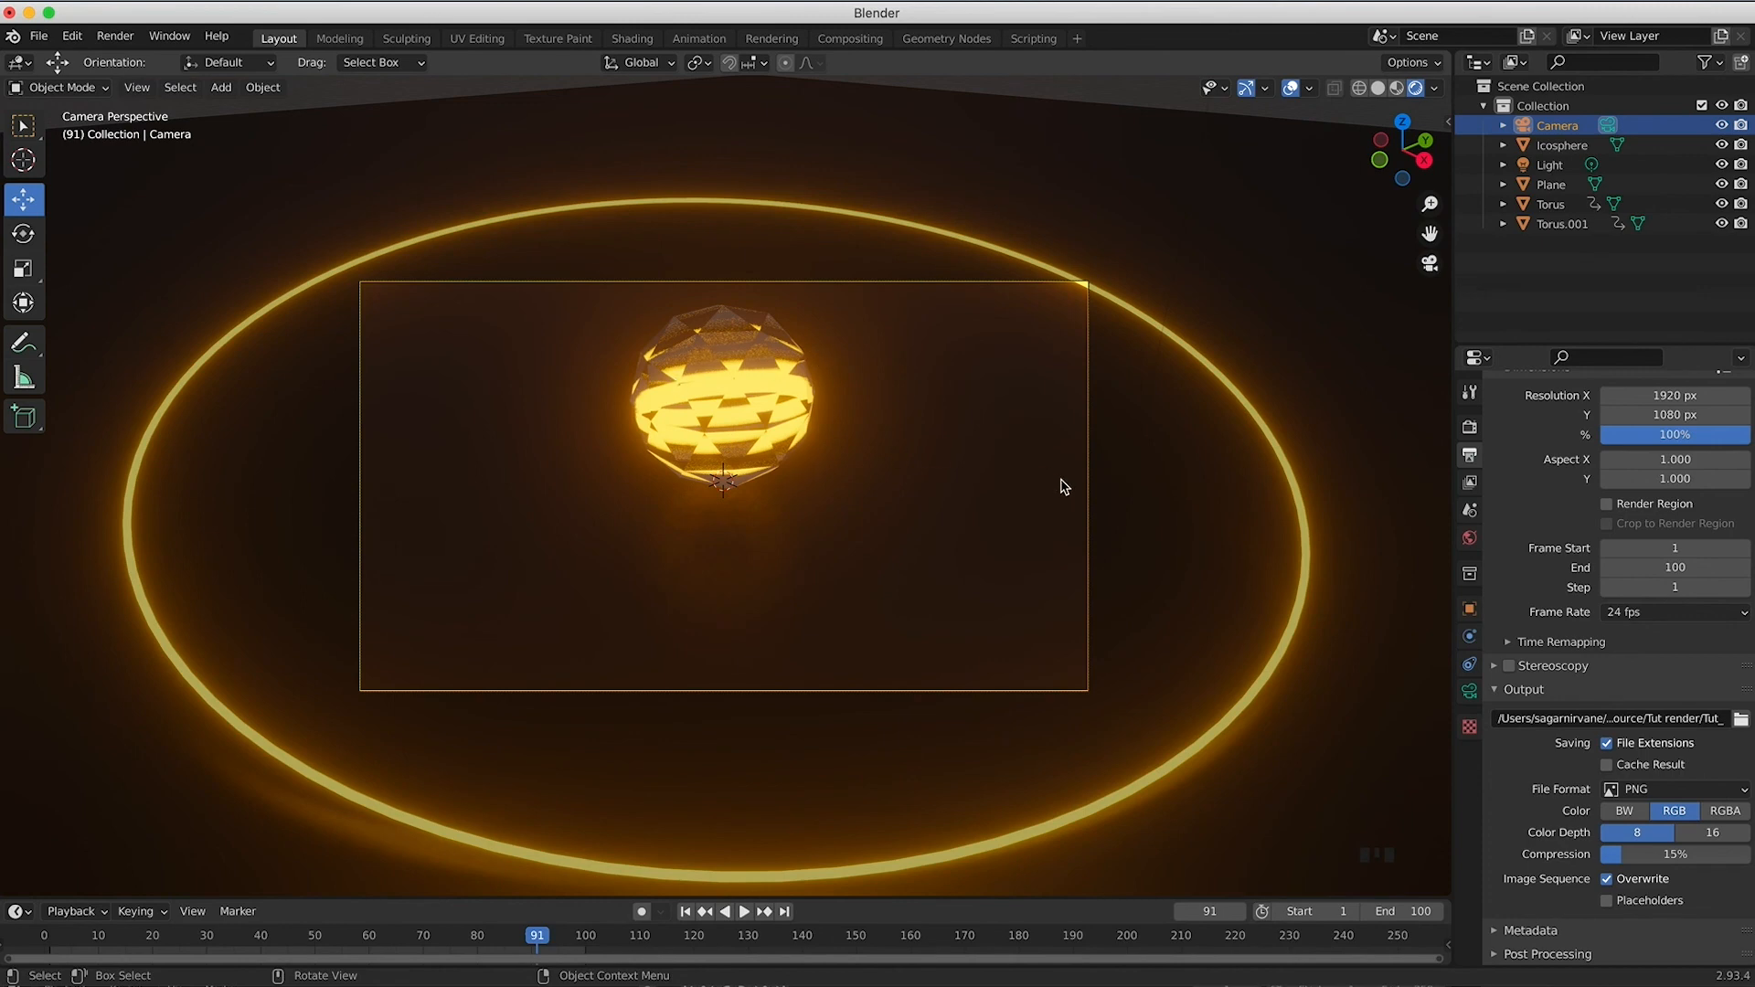
# Step: Lock the camera to the view and pull it back until the whole outer ring and the sphere sit inside the camera frame
pyautogui.click(1446, 123)
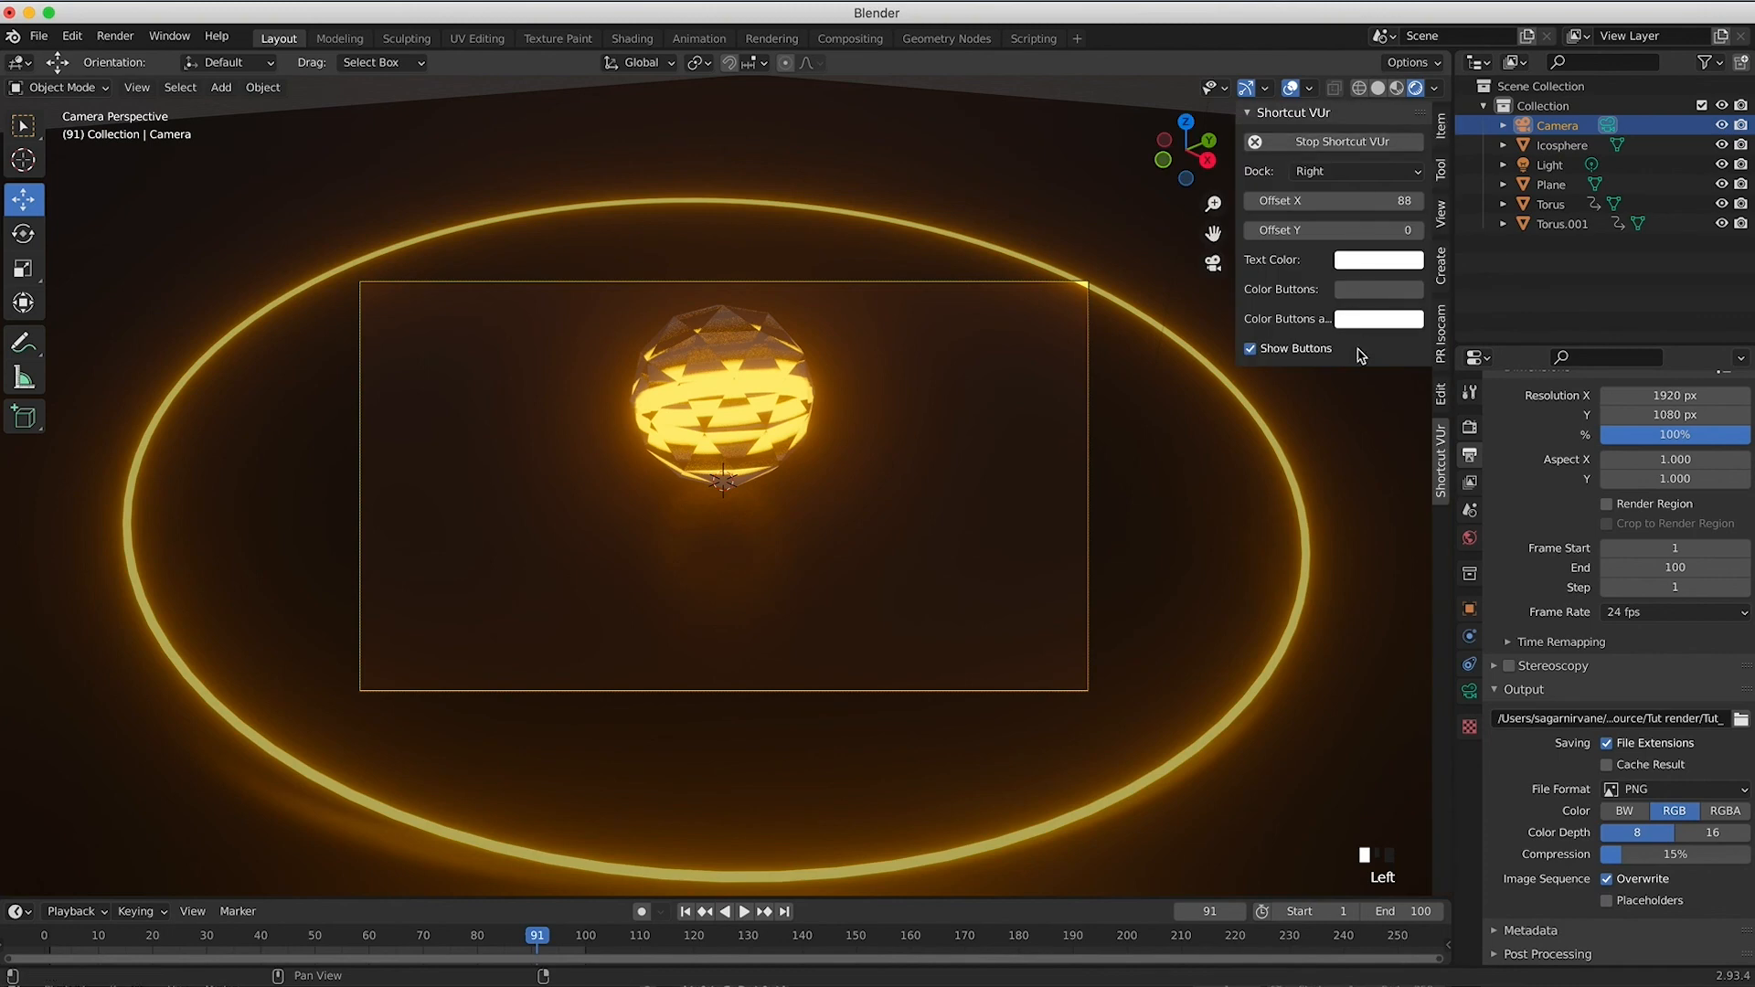
pyautogui.click(1441, 217)
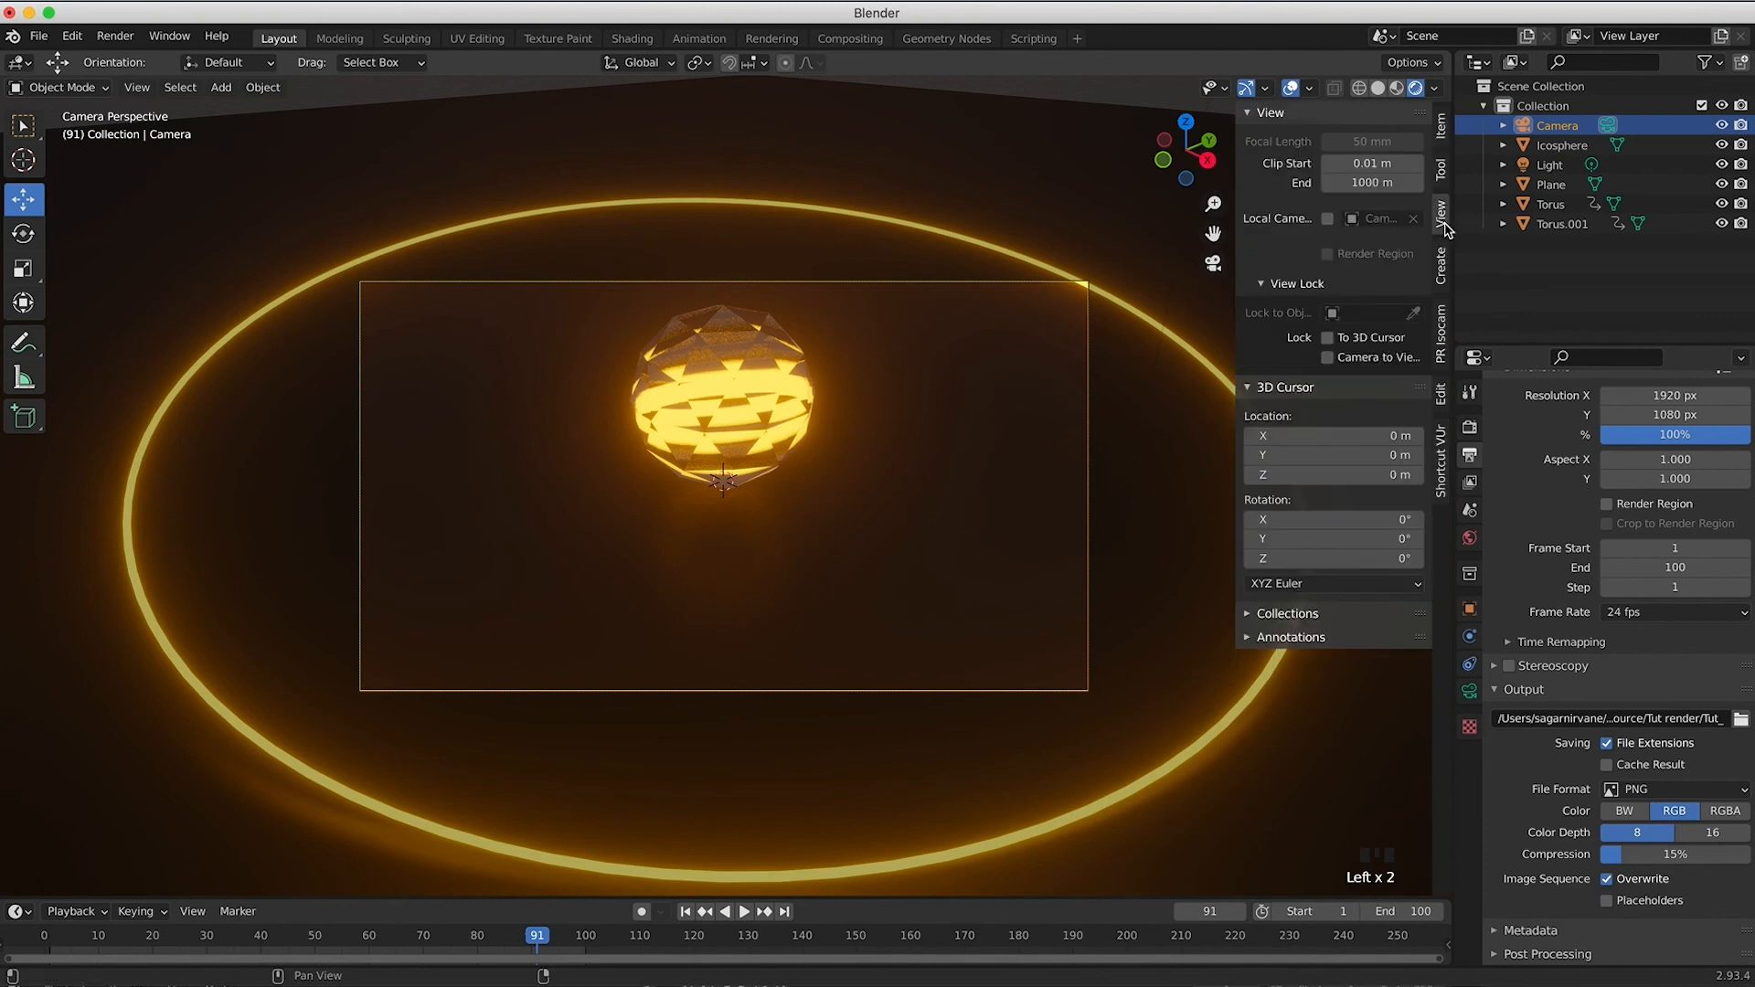
pyautogui.click(1330, 359)
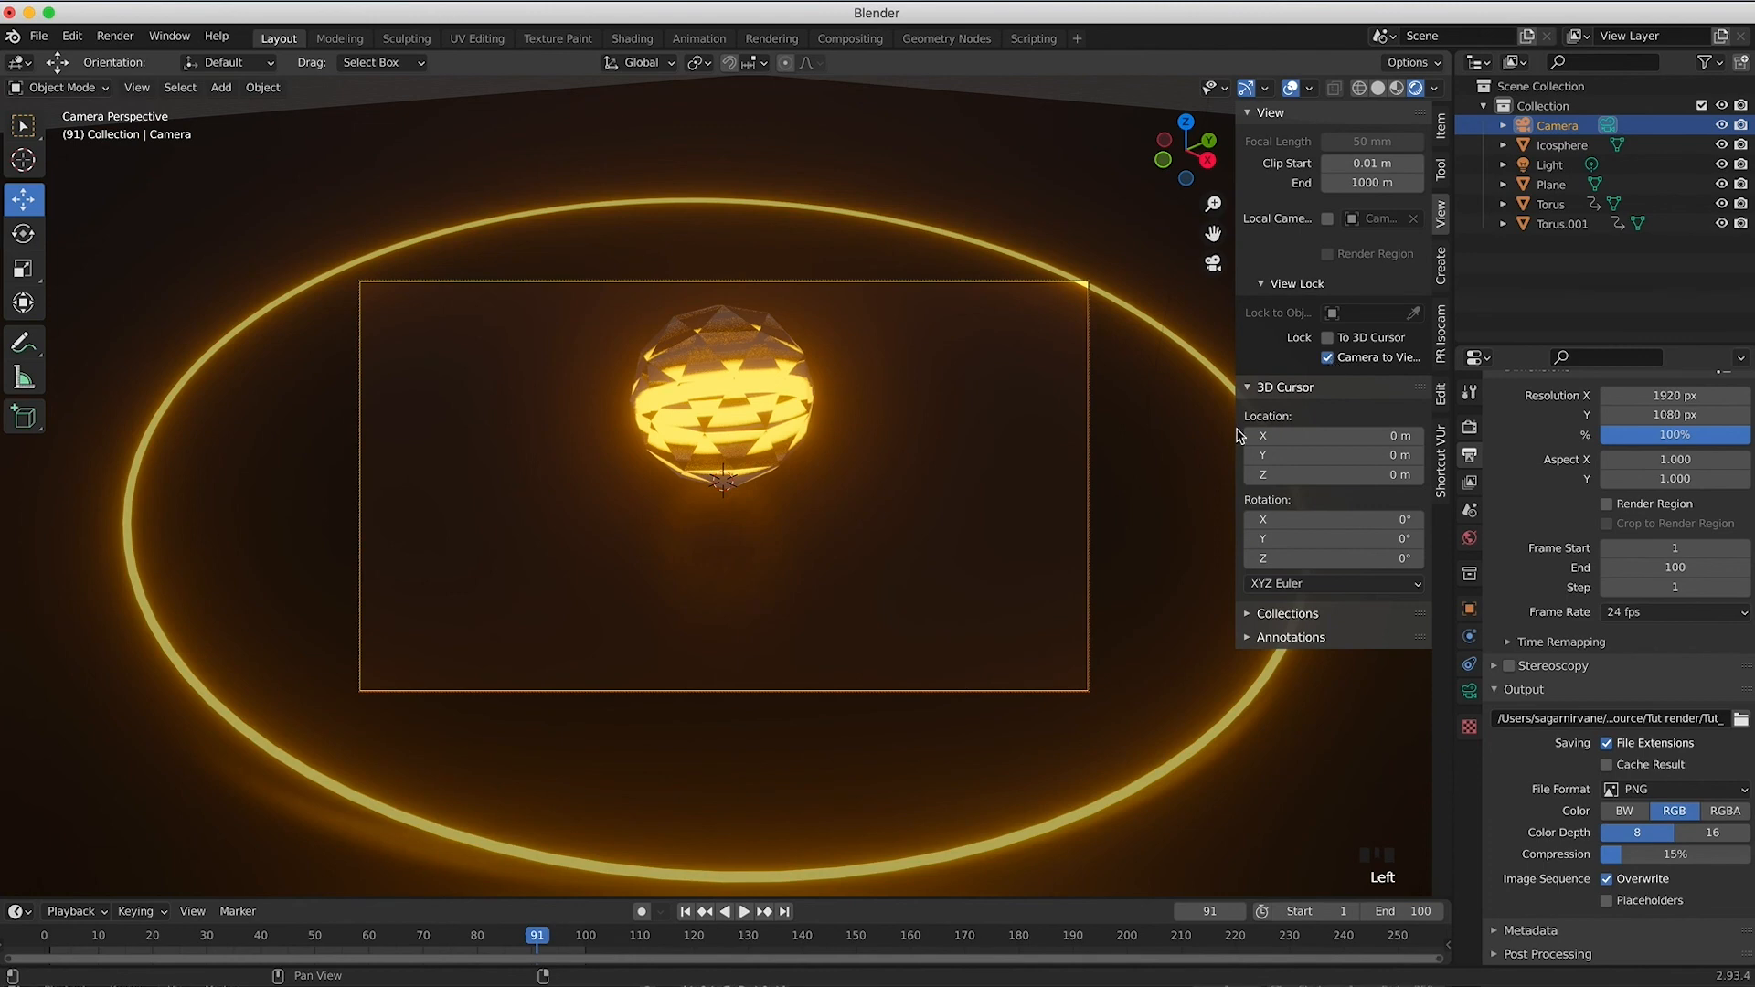
pyautogui.scroll(-8, 826, 491)
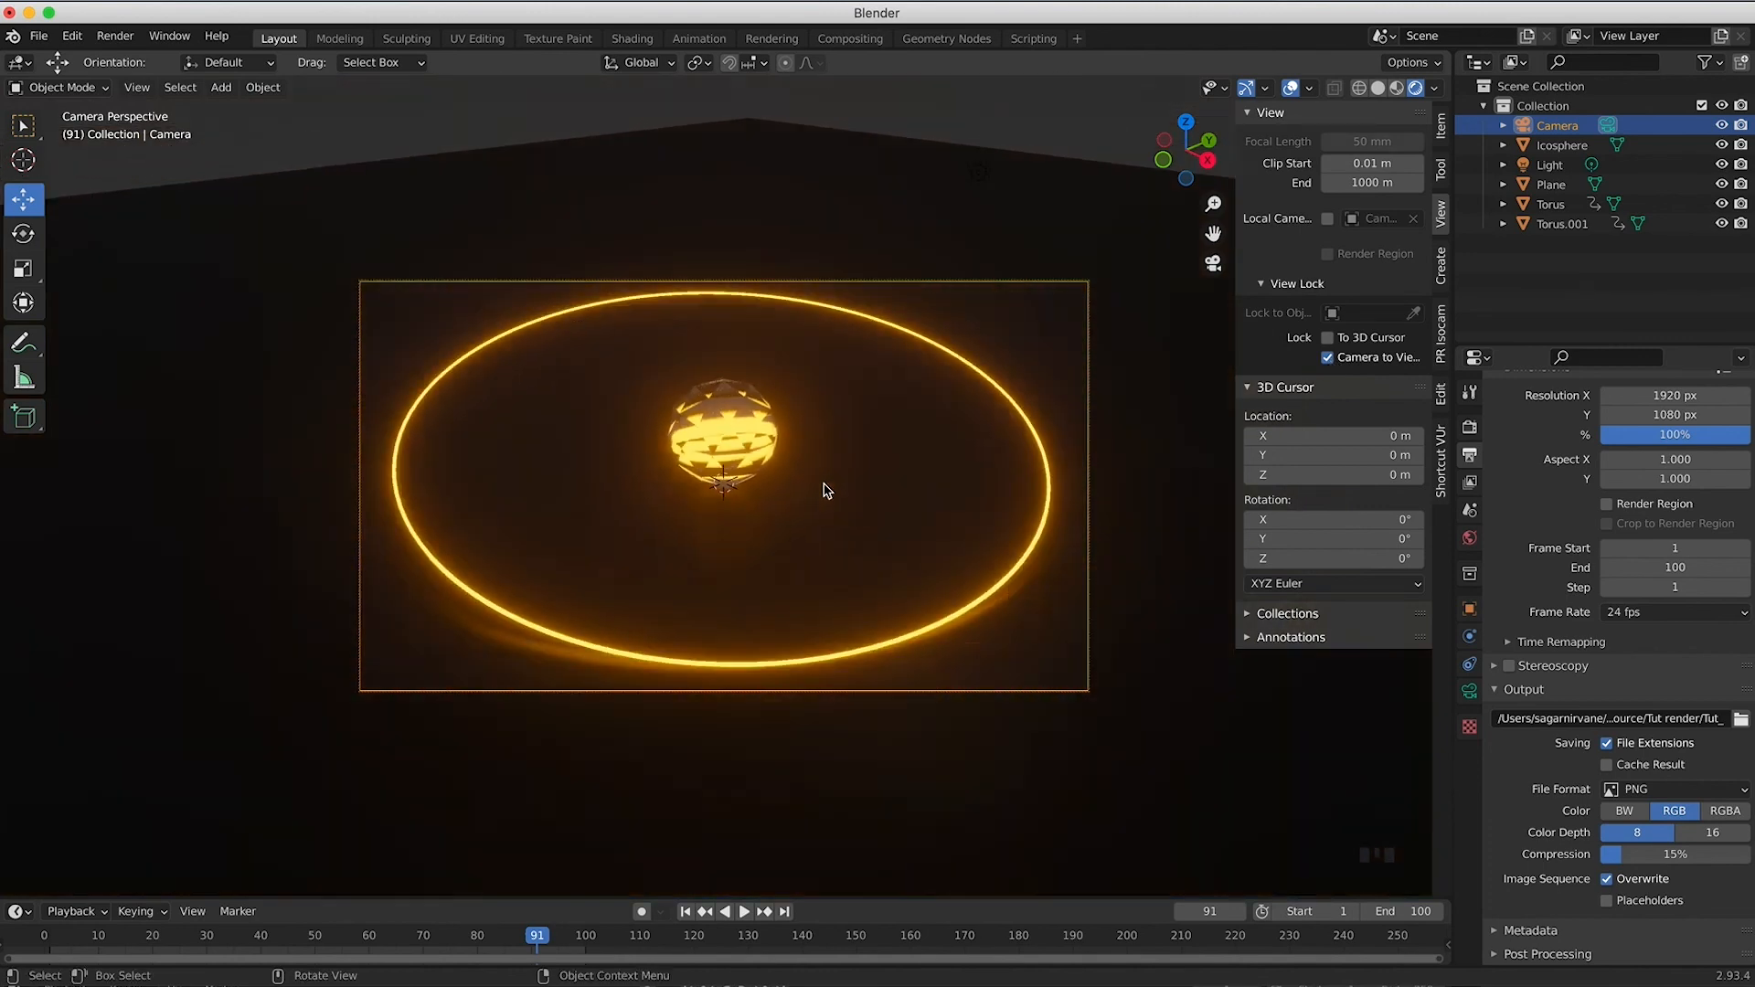
pyautogui.scroll(-3, 825, 491)
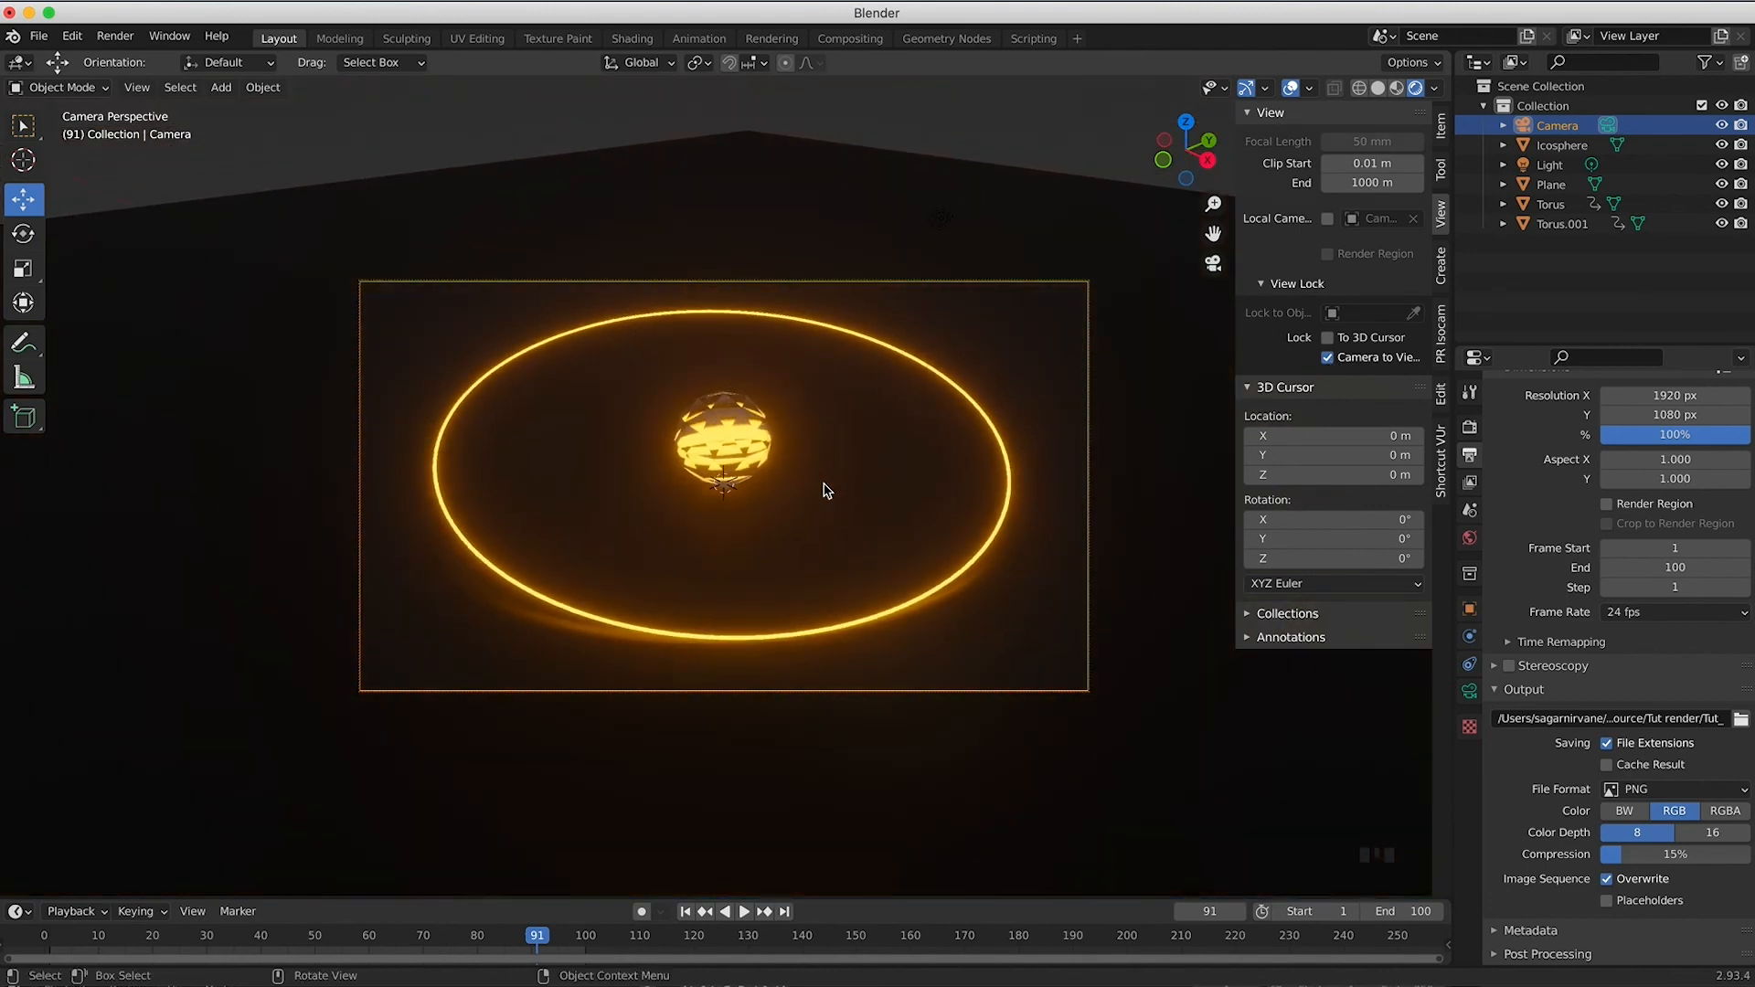
pyautogui.keyDown('shift'); pyautogui.hscroll(-2, 826, 491); pyautogui.keyUp('shift')
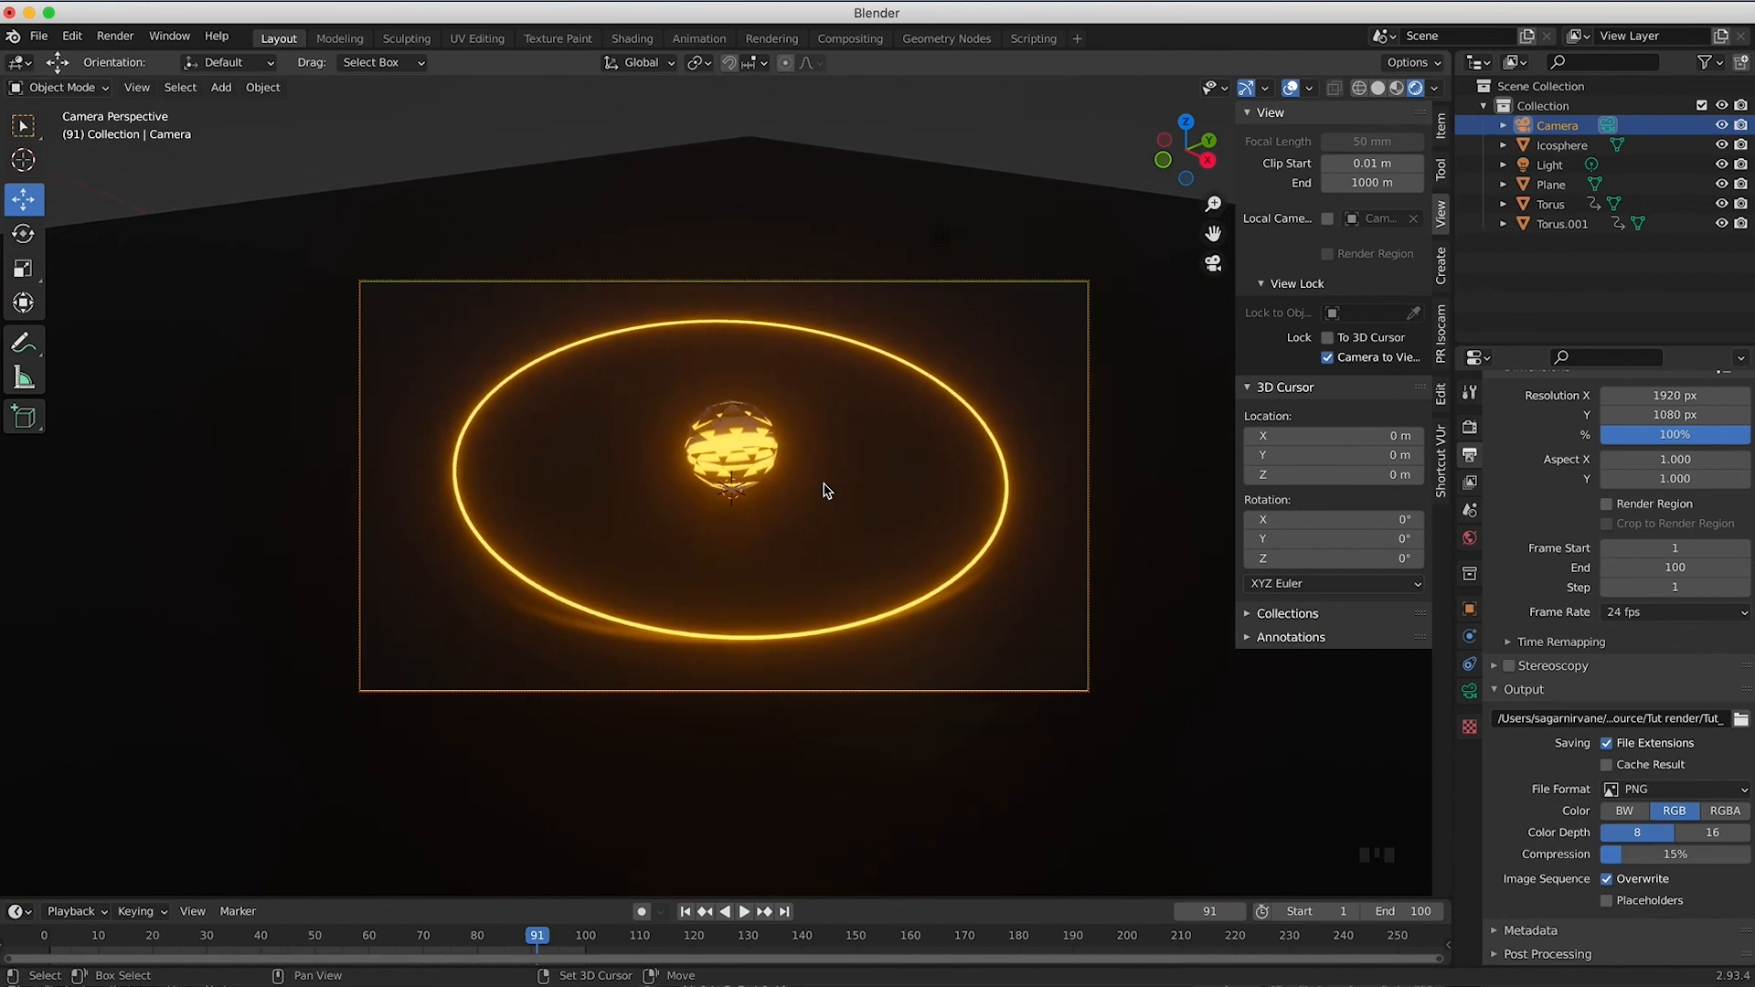
# Step: Preview the ring animation briefly through the camera, and render the full animation
pyautogui.click(743, 912)
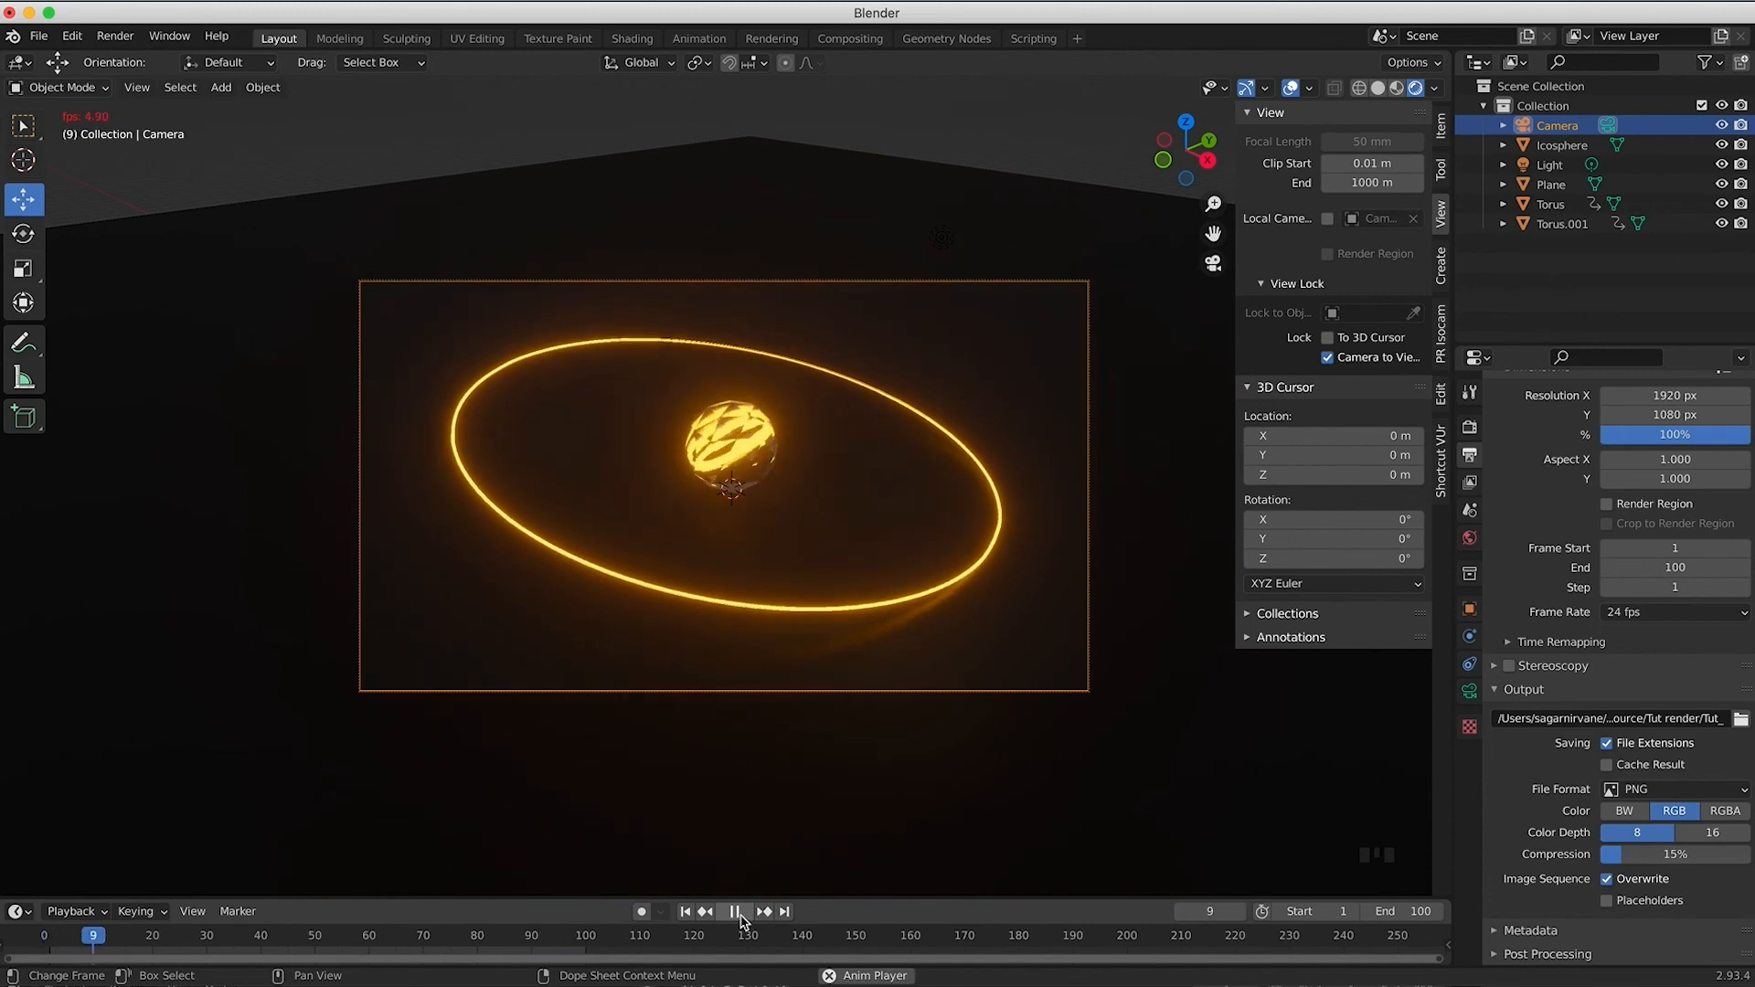
pyautogui.click(743, 914)
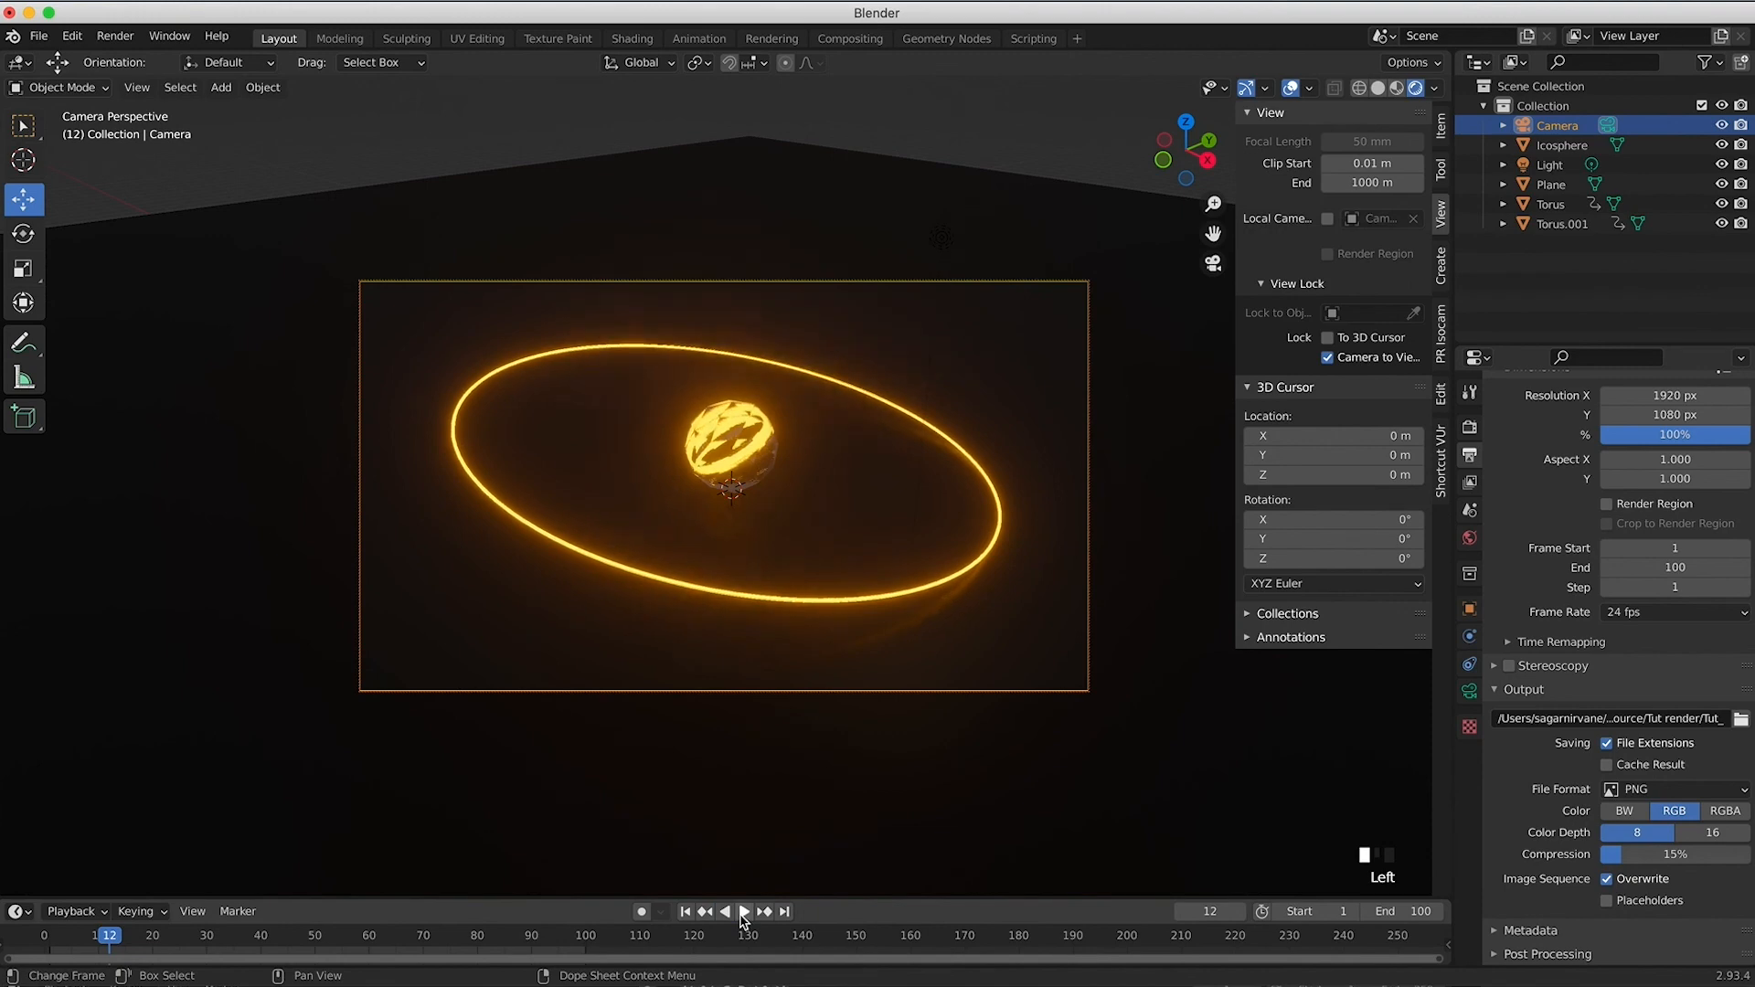
pyautogui.click(116, 36)
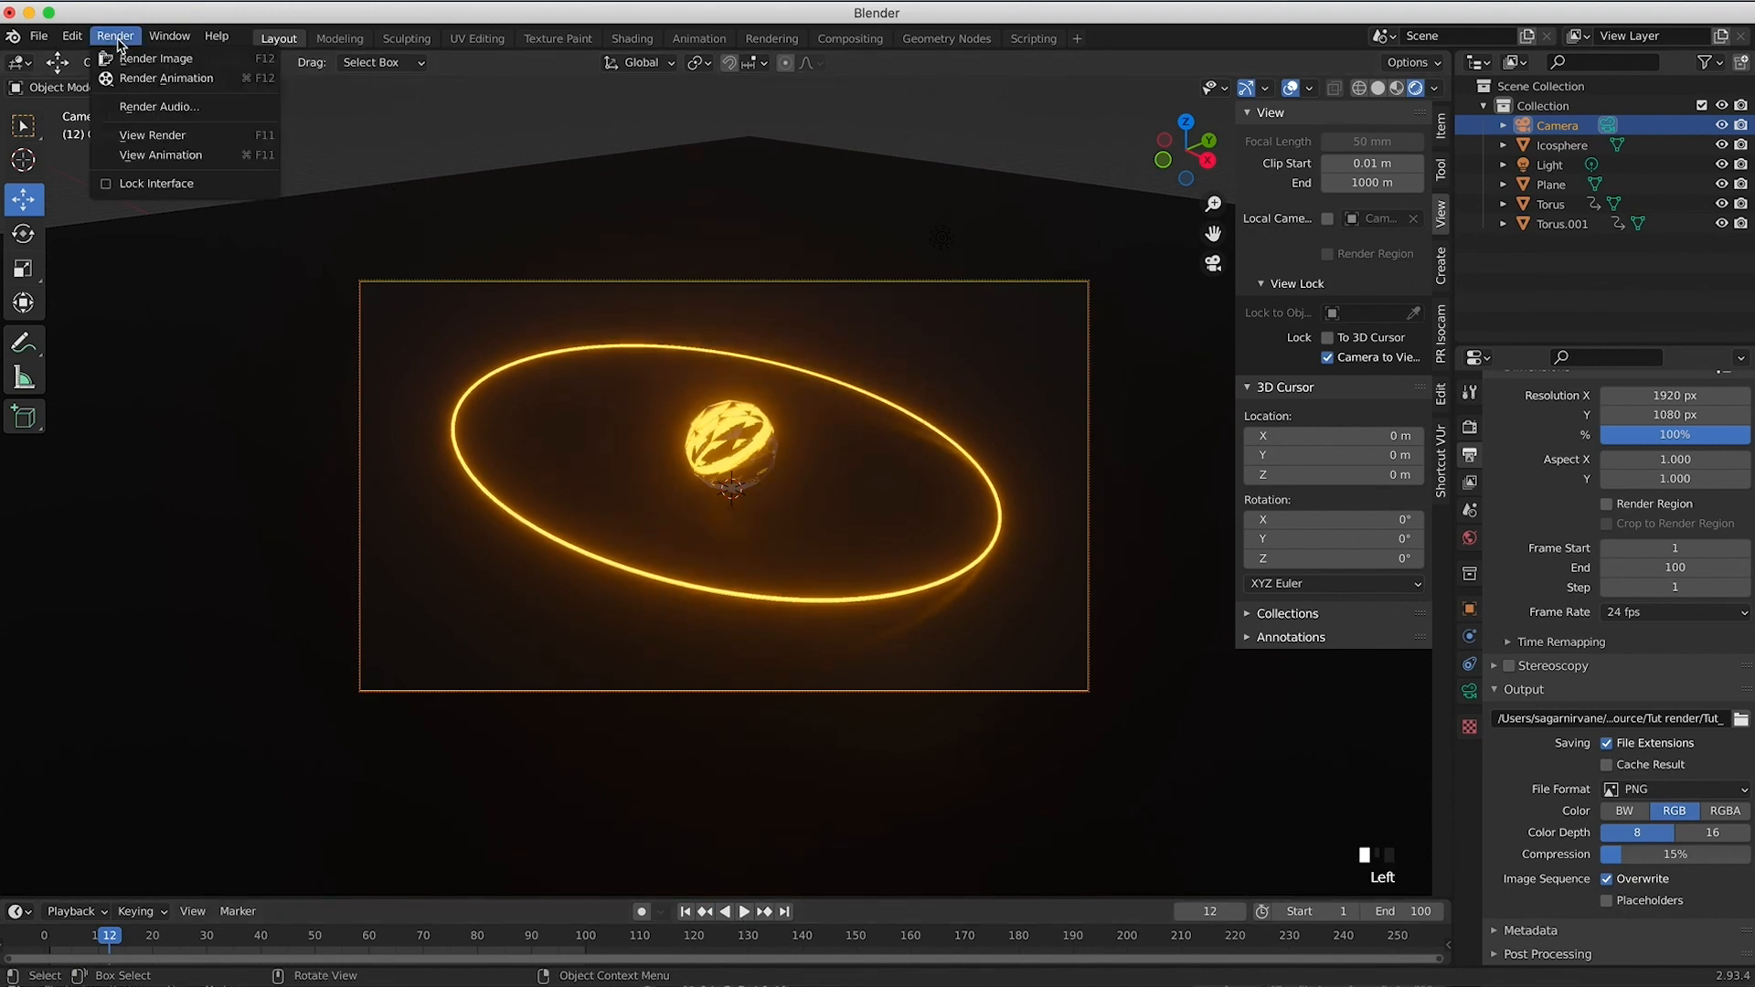
pyautogui.click(152, 80)
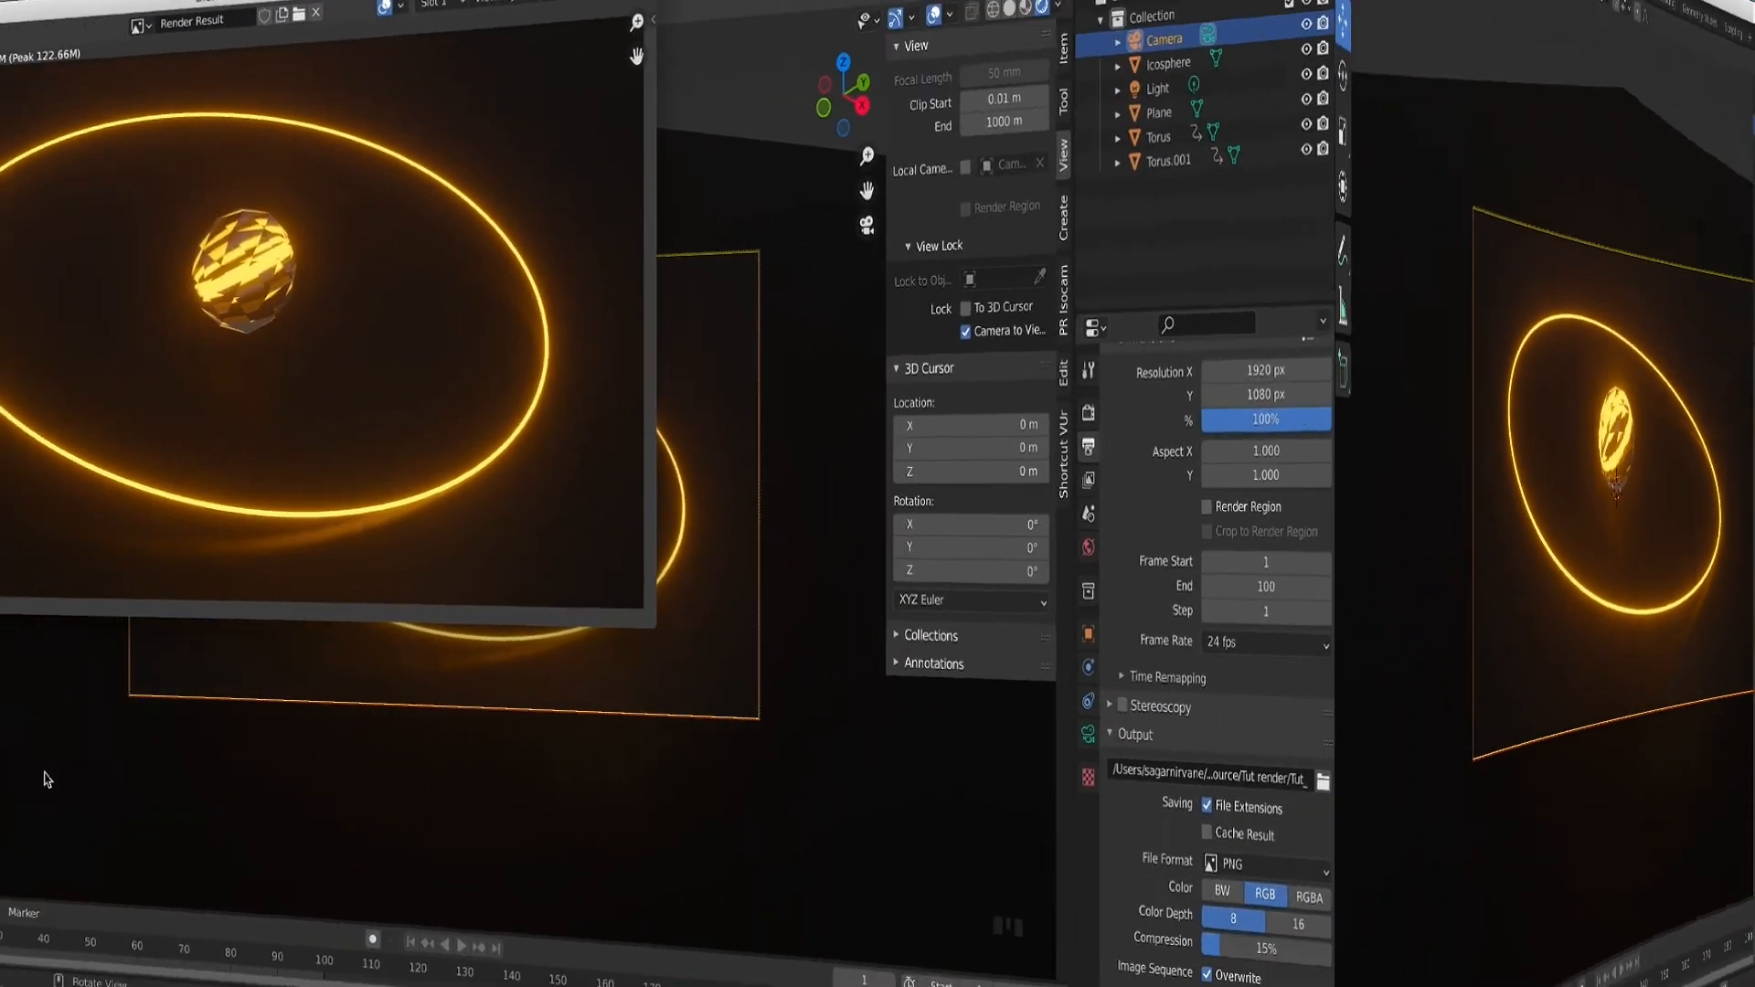